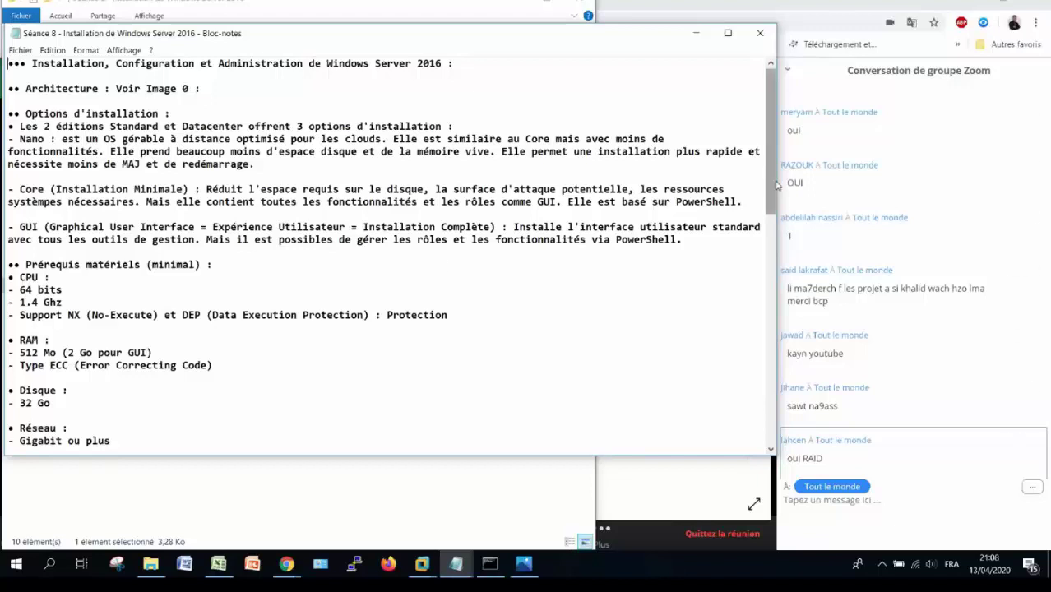
Step: Review the end of the Séance 8 notes and check the Srv2016-1 virtual machine's administrator password screen, returning to the notes
{"action": "left_click_drag", "start_coordinate": [776, 185], "coordinate": [756, 424]}
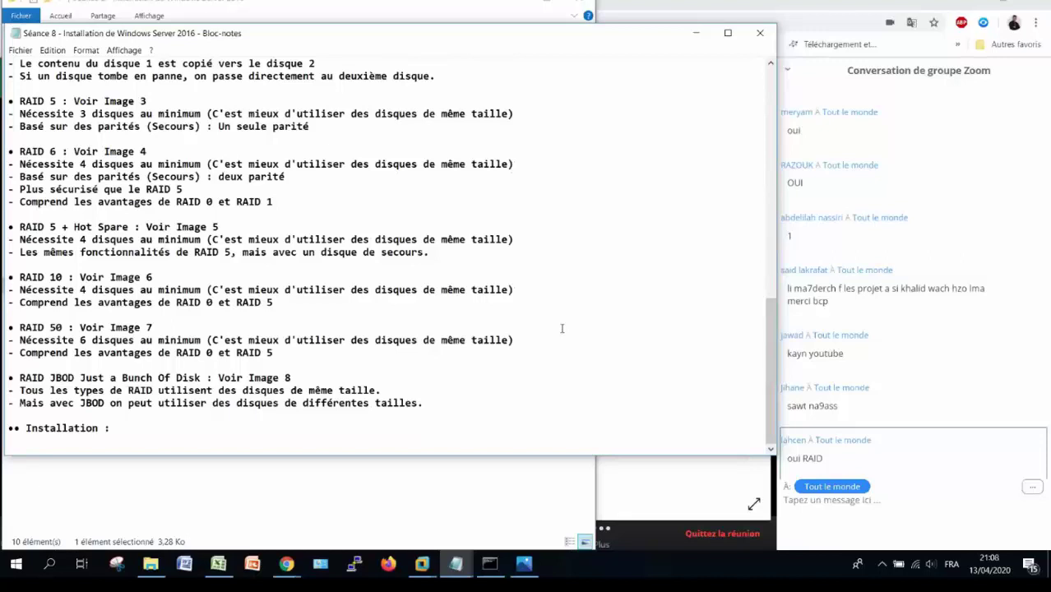
{"action": "mouse_move", "coordinate": [421, 561]}
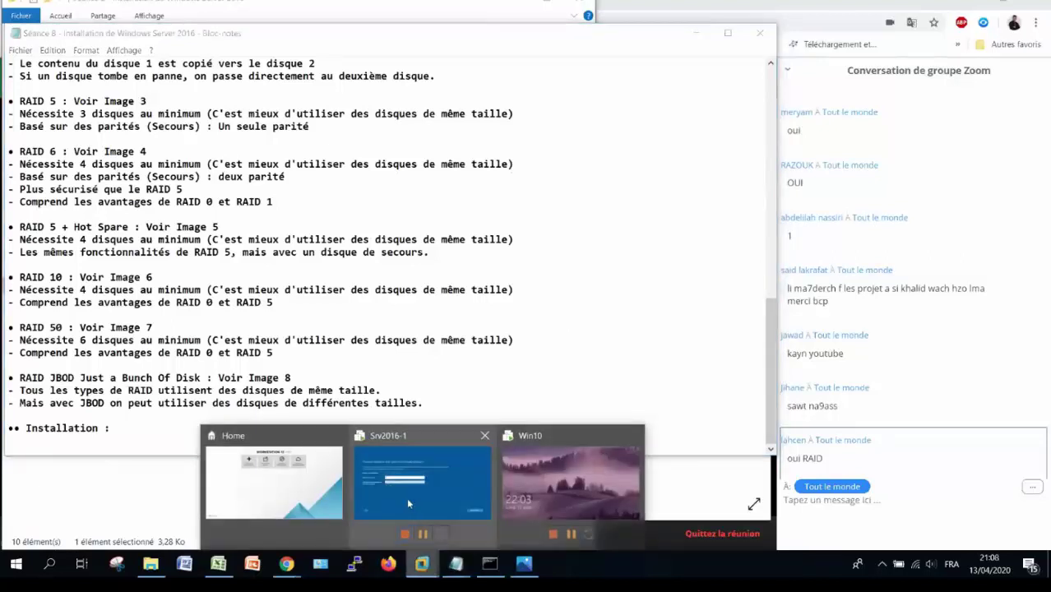
{"action": "left_click", "coordinate": [406, 497]}
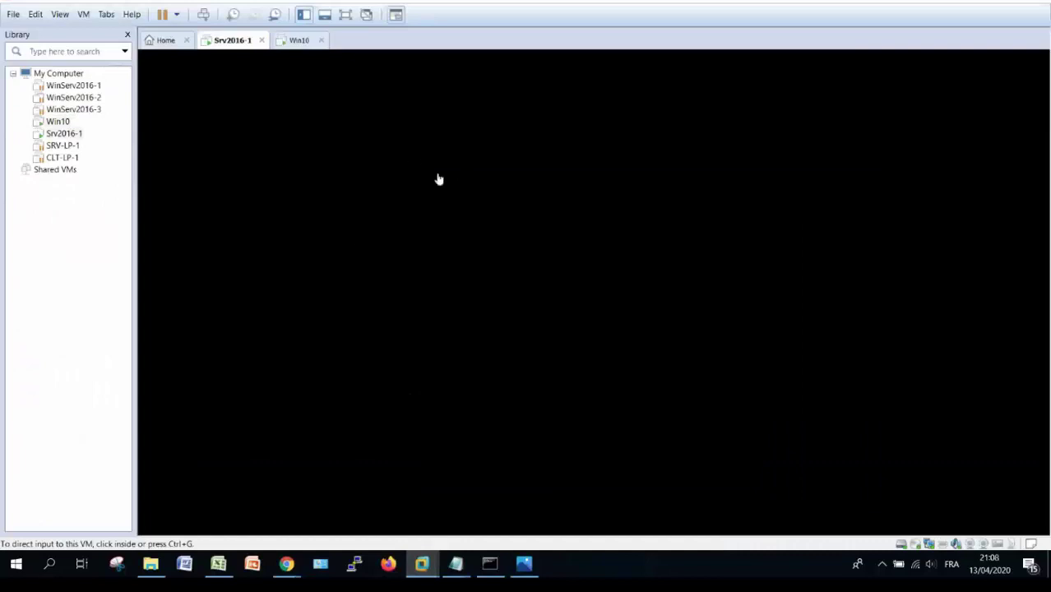
{"action": "left_click", "coordinate": [448, 212]}
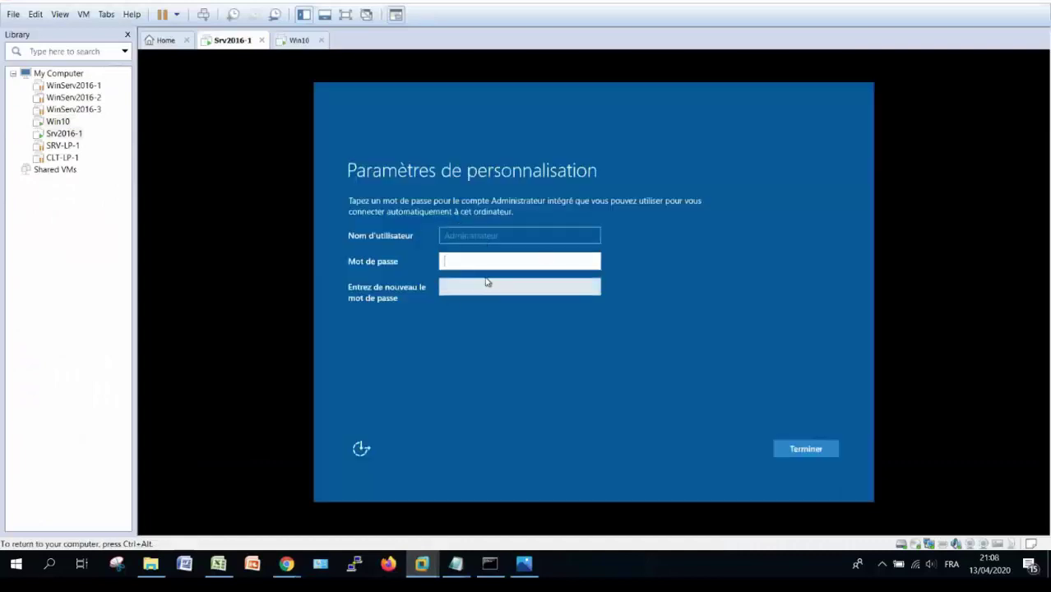
{"action": "key", "text": "ctrl+alt"}
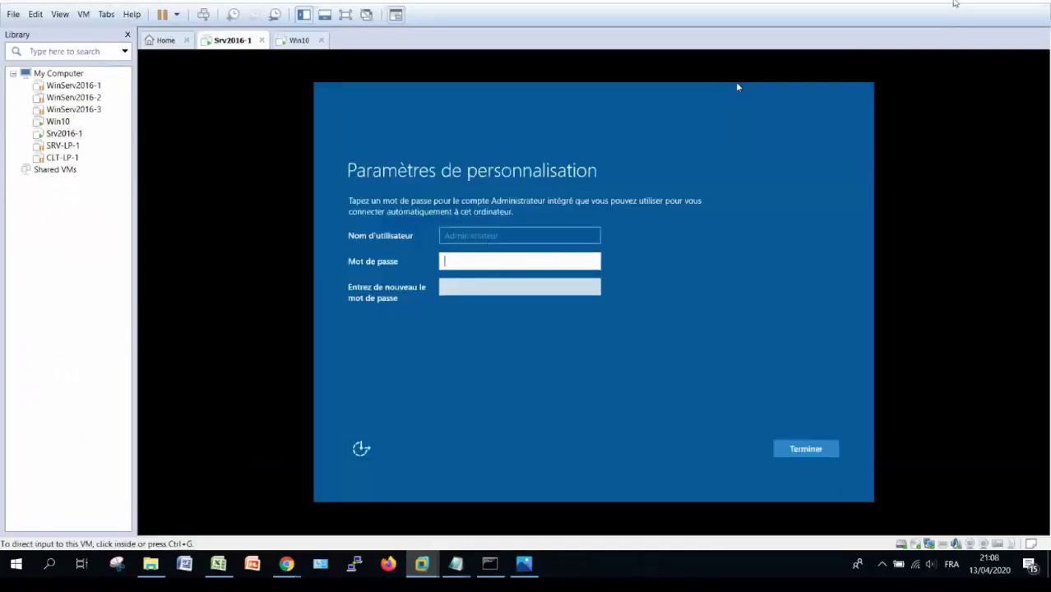
{"action": "key", "text": "alt+Tab"}
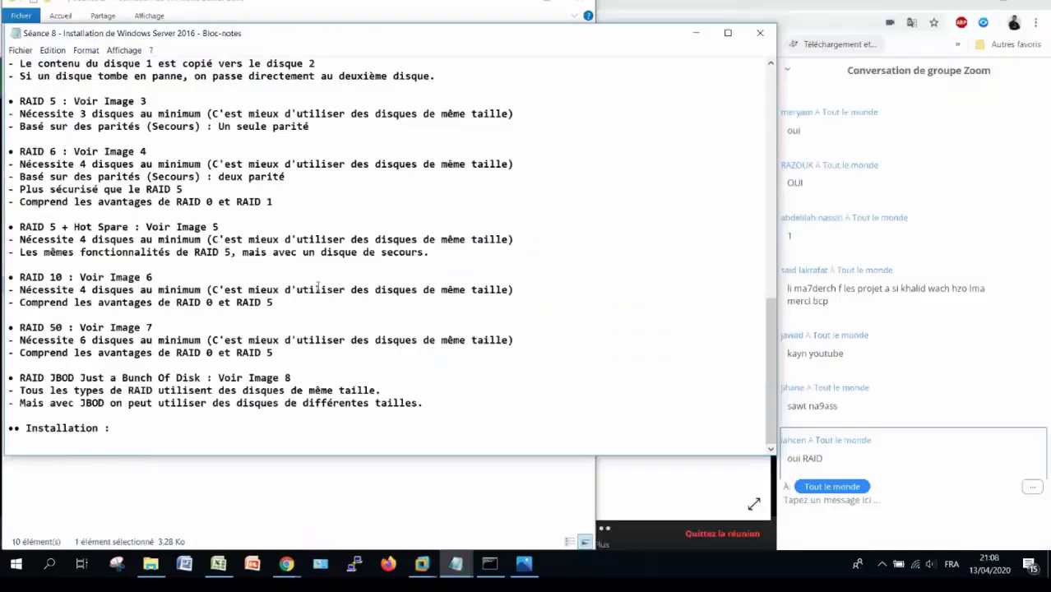
Step: Close the Séance 8 notes, open the folder "Séance 9 - Configuration basique de Windows Server 2016", and clear away the Explorer and architecture image windows
{"action": "left_click", "coordinate": [758, 35]}
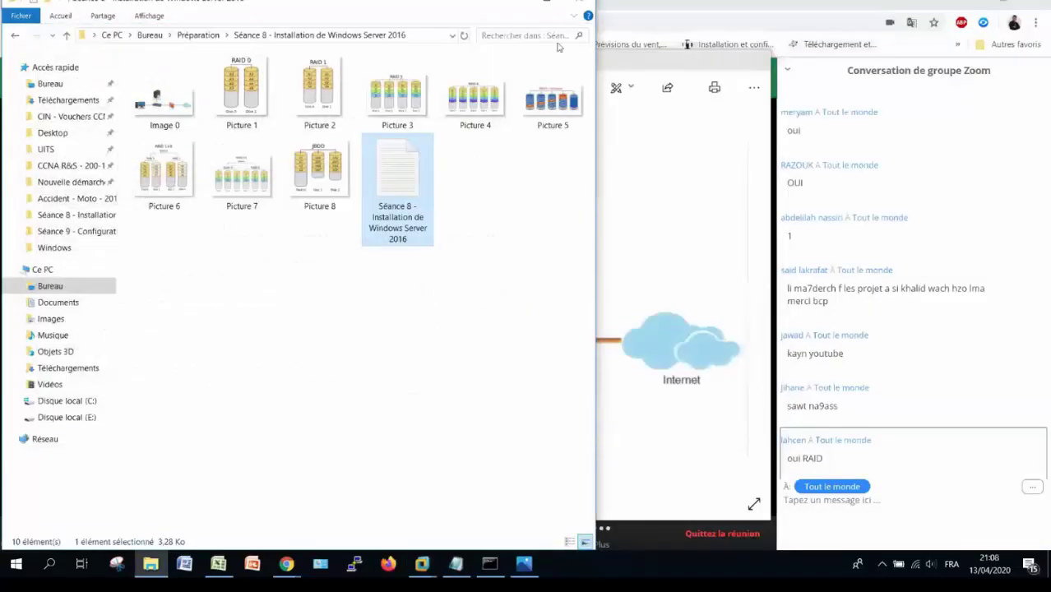
{"action": "left_click", "coordinate": [198, 35]}
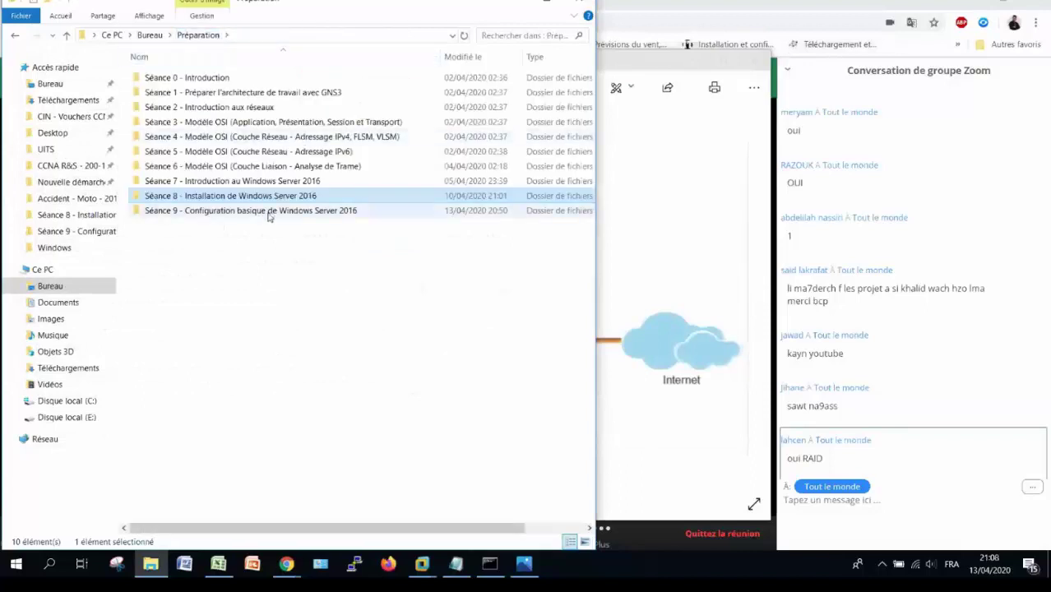
{"action": "double_click", "coordinate": [268, 212]}
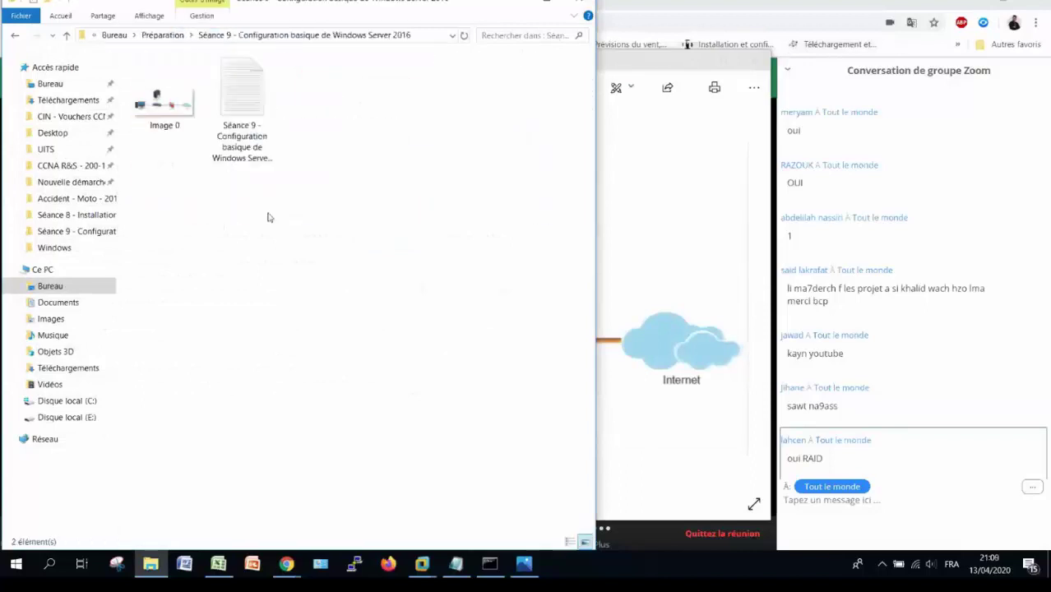
{"action": "left_click", "coordinate": [518, 7]}
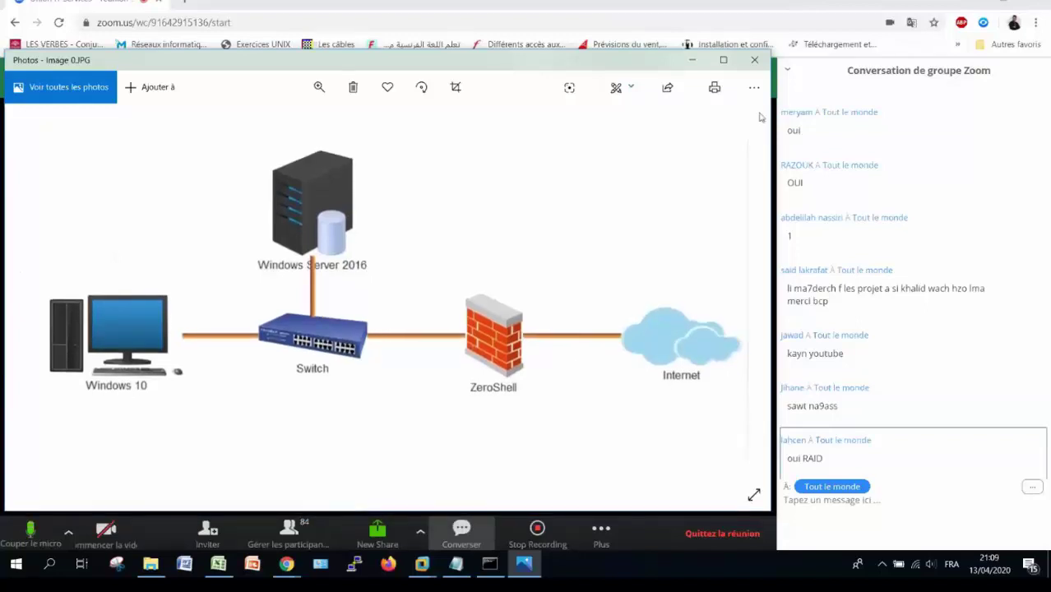
{"action": "left_click", "coordinate": [754, 59]}
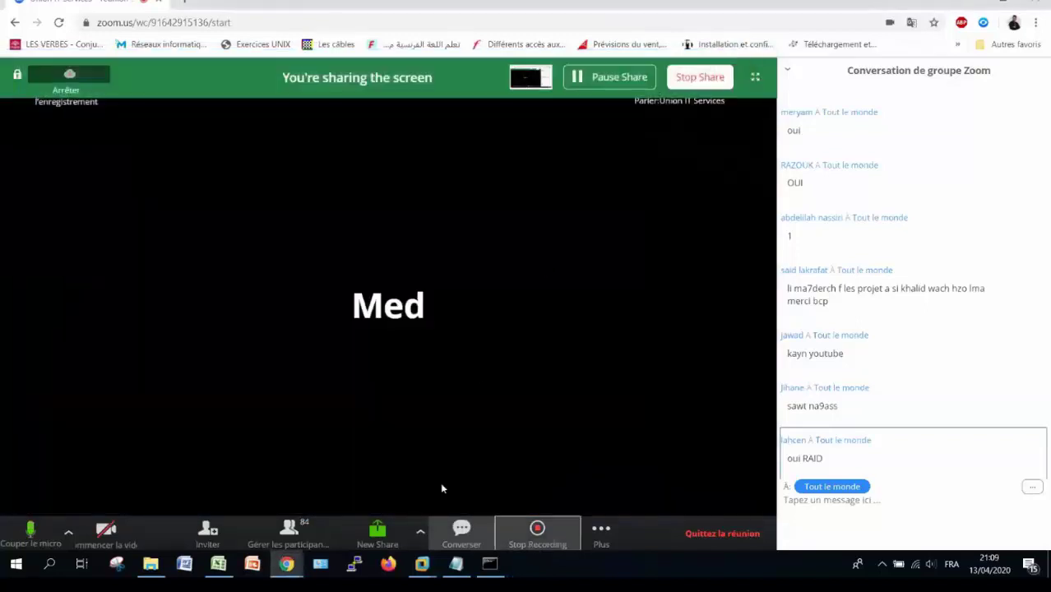
Step: Switch to VMware Workstation and set the Srv2016-1 built-in Administrateur account's password, entering it in both fields and finishing the setup
{"action": "left_click", "coordinate": [437, 566]}
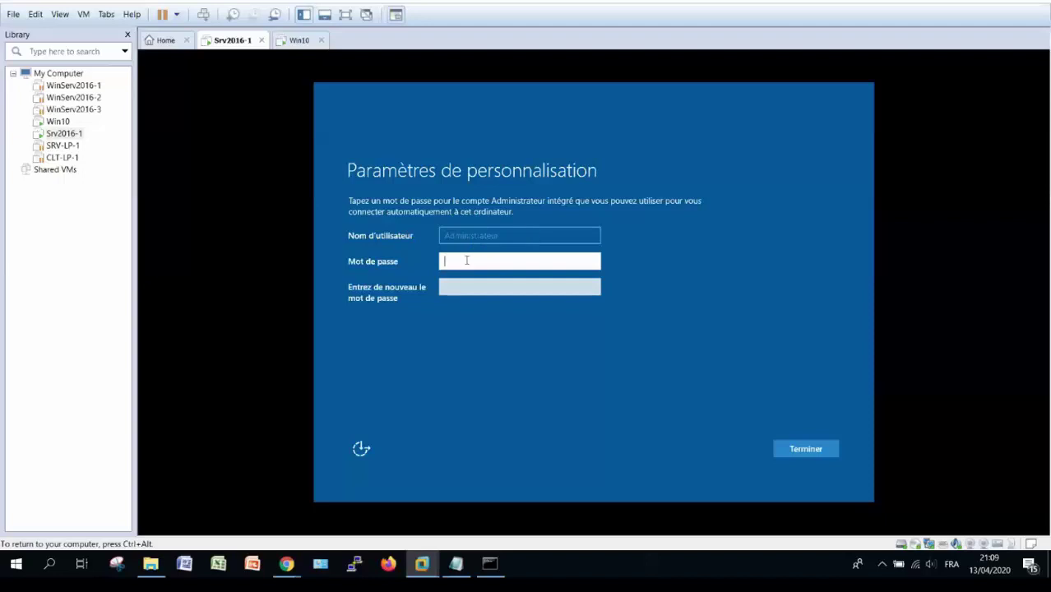
{"action": "type", "text": "••••••••"}
{"action": "key", "text": "Tab"}
{"action": "type", "text": "•••"}
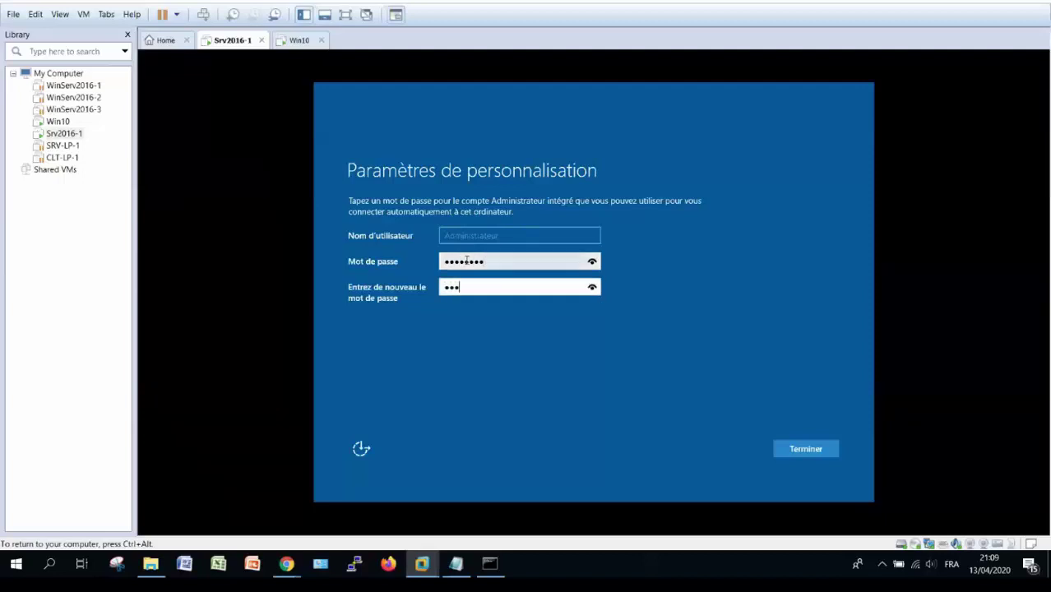
{"action": "type", "text": "•••••"}
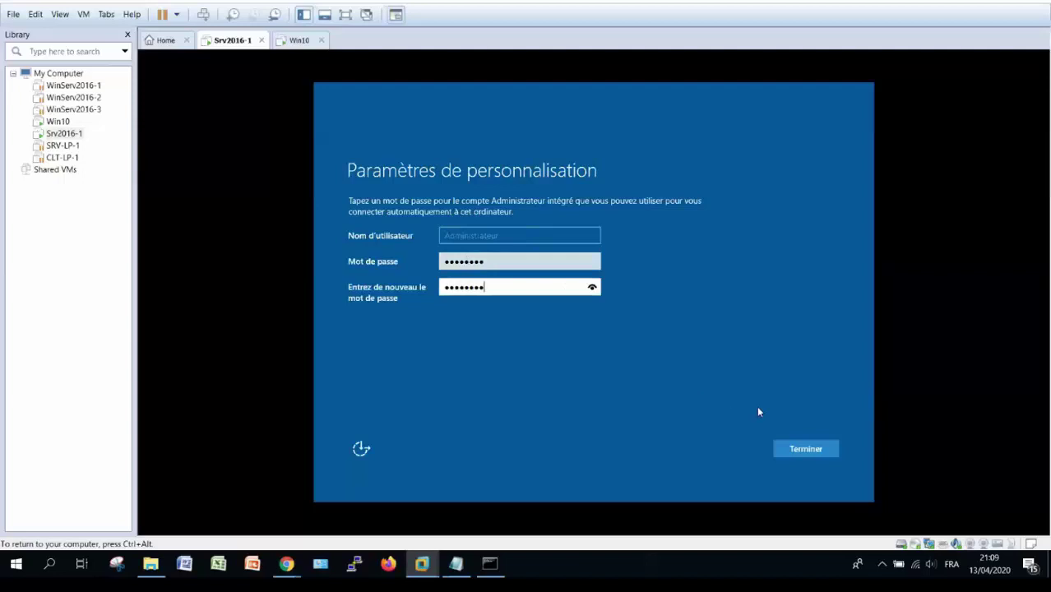
{"action": "left_click", "coordinate": [802, 451]}
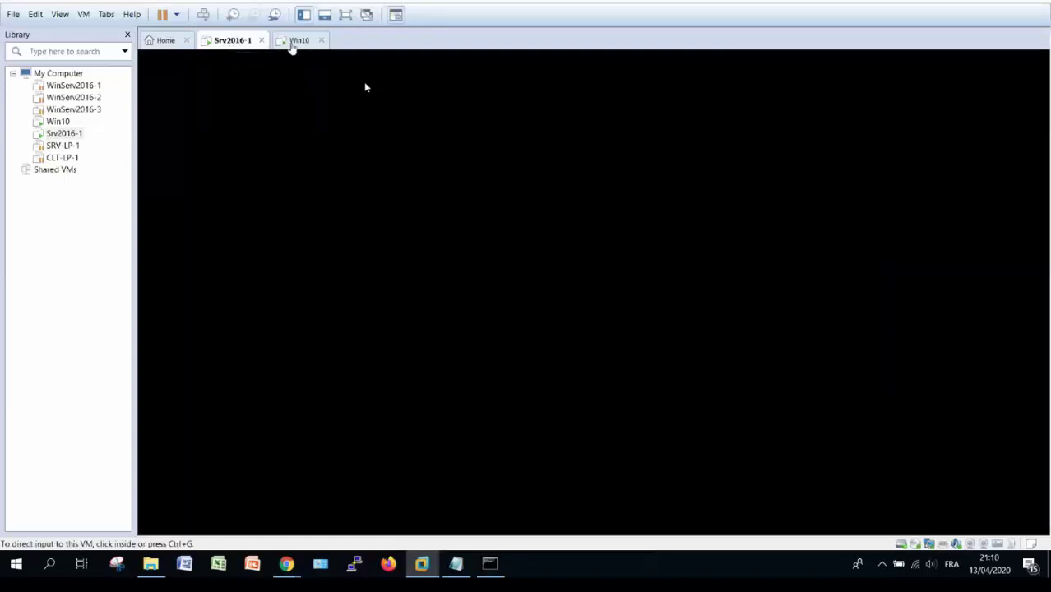
Step: Unlock the Win10 virtual machine and sign in to the Win10 account with its password
{"action": "left_click", "coordinate": [293, 43]}
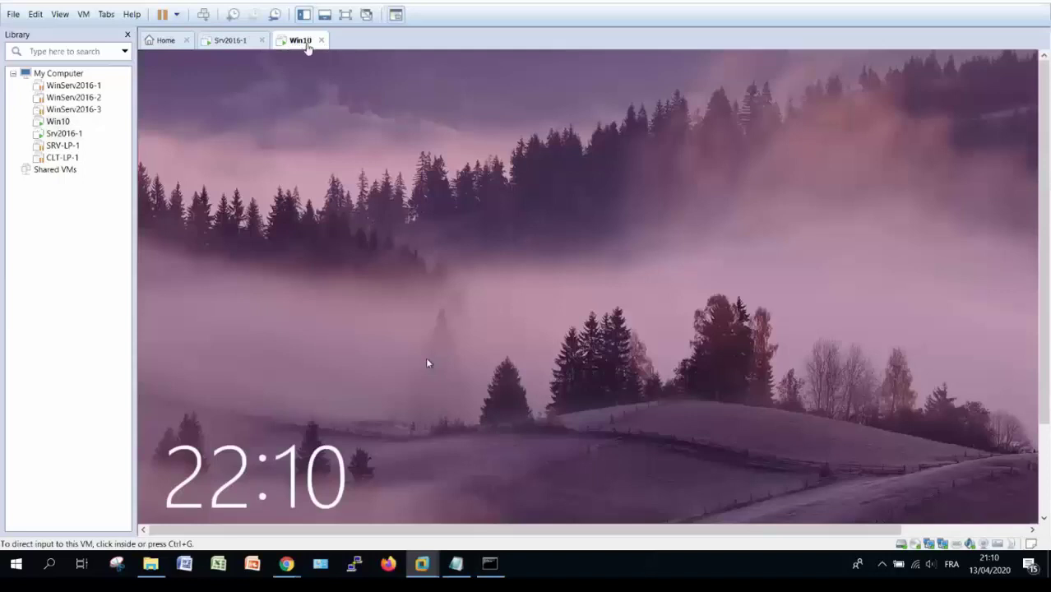
{"action": "left_click", "coordinate": [203, 16]}
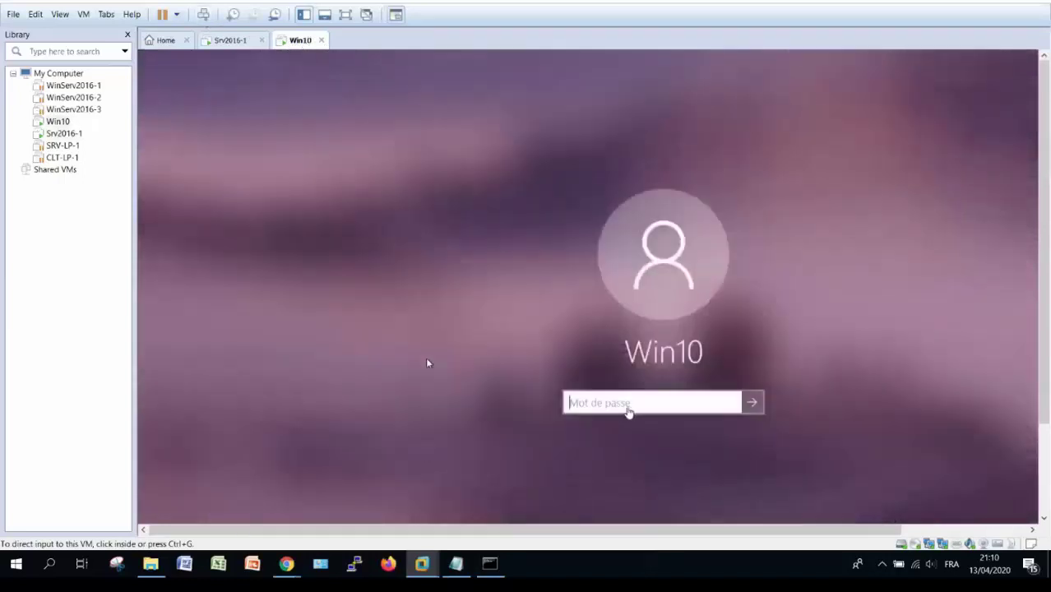
{"action": "left_click", "coordinate": [617, 403]}
{"action": "type", "text": "*****"}
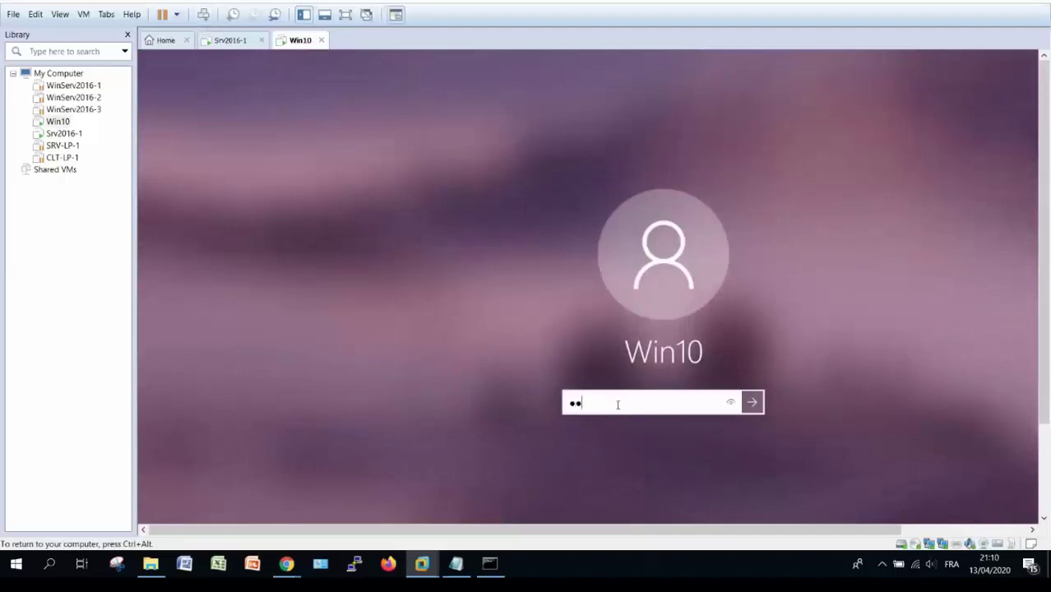
{"action": "key", "text": "Return"}
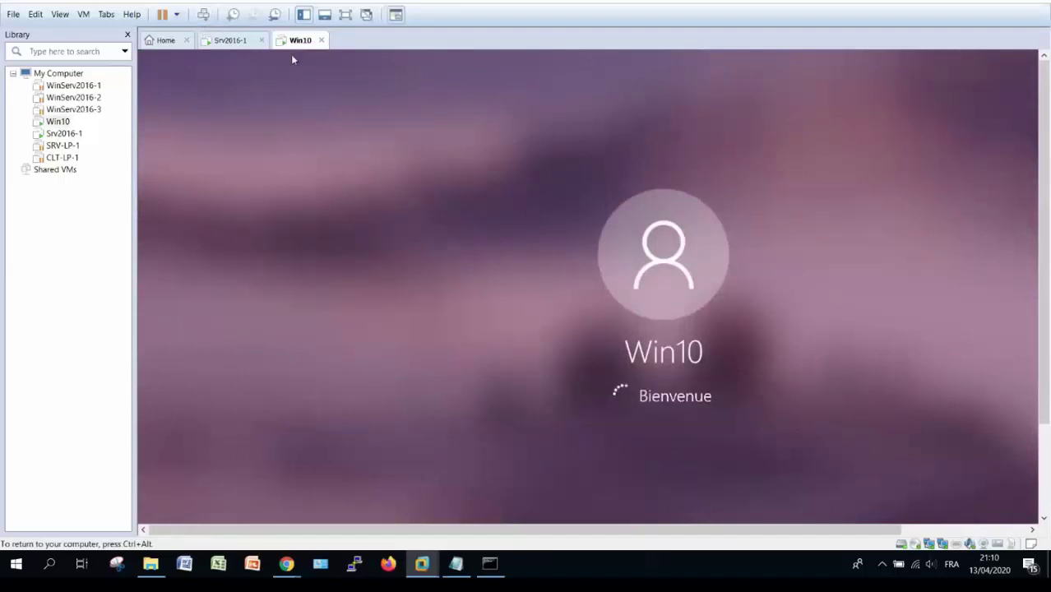
Step: Unlock the Srv2016-1 sign-in screen and check the sign-in progress of Srv2016-1 and Win10
{"action": "left_click", "coordinate": [226, 41]}
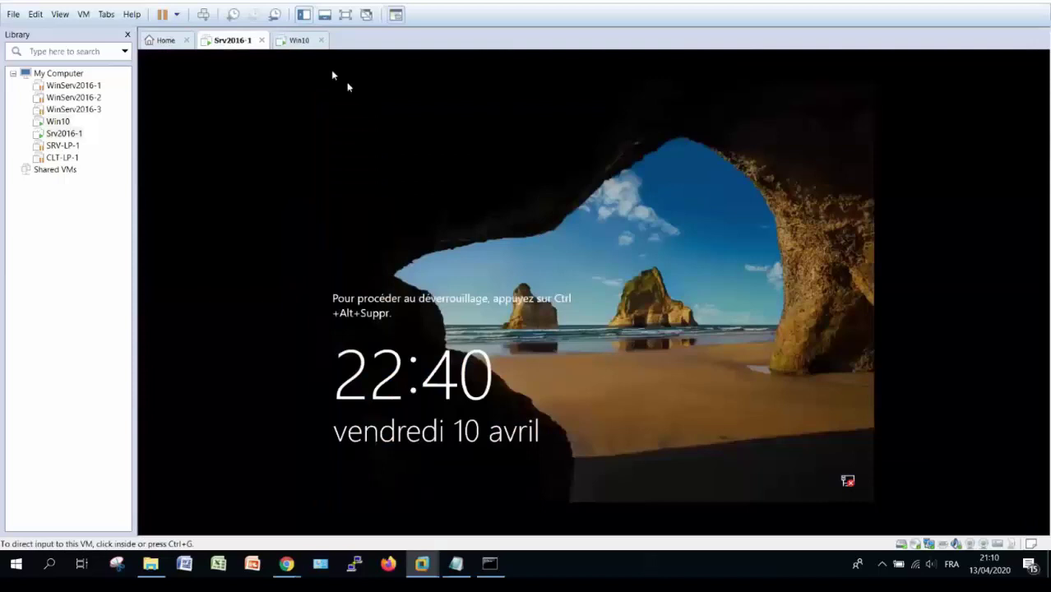
{"action": "left_click", "coordinate": [203, 14]}
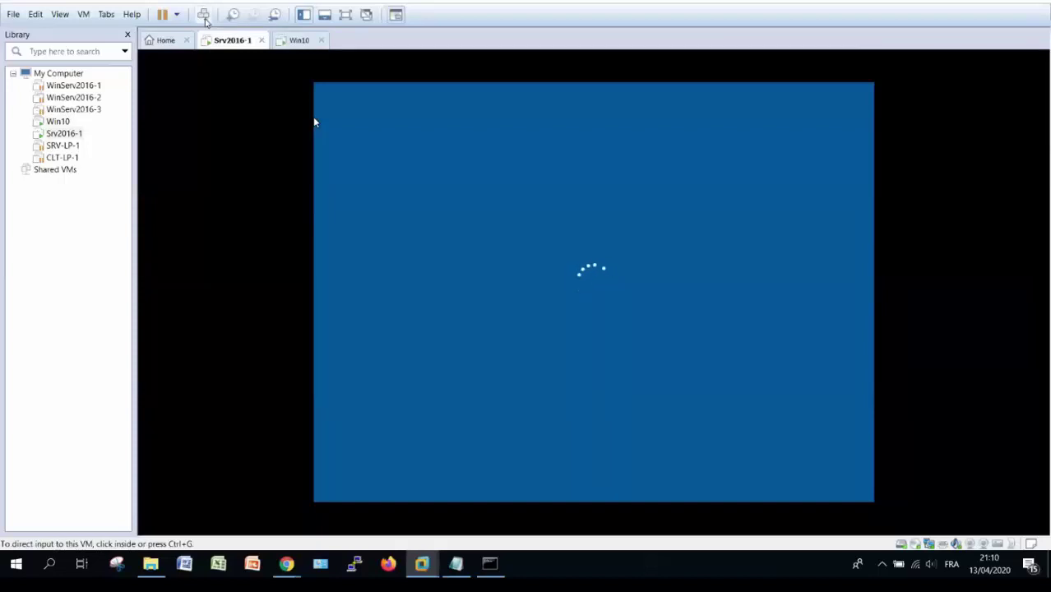
{"action": "left_click", "coordinate": [298, 41]}
{"action": "left_click", "coordinate": [234, 42]}
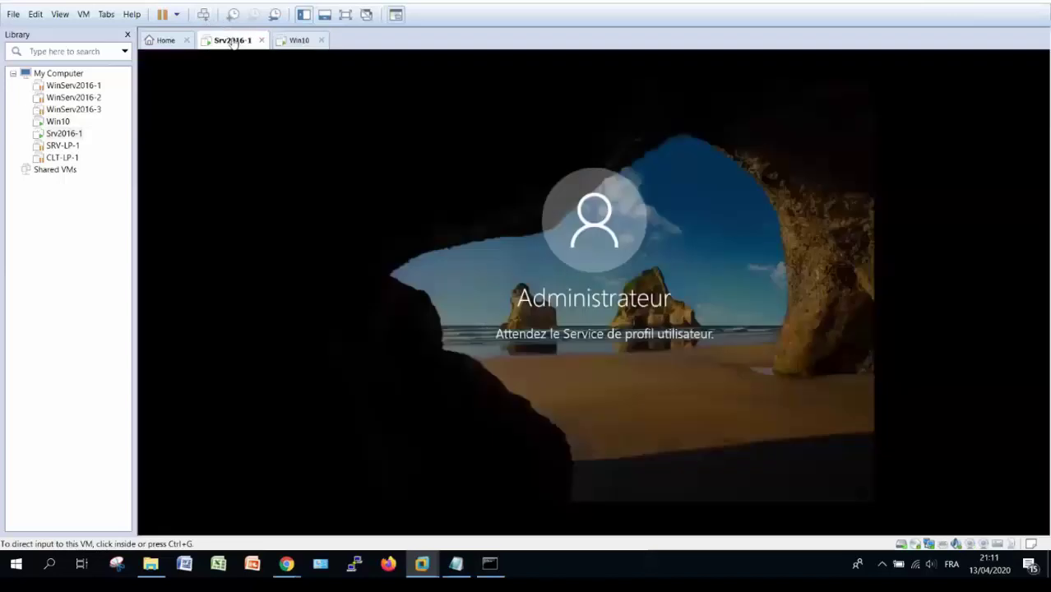
{"action": "left_click", "coordinate": [299, 43]}
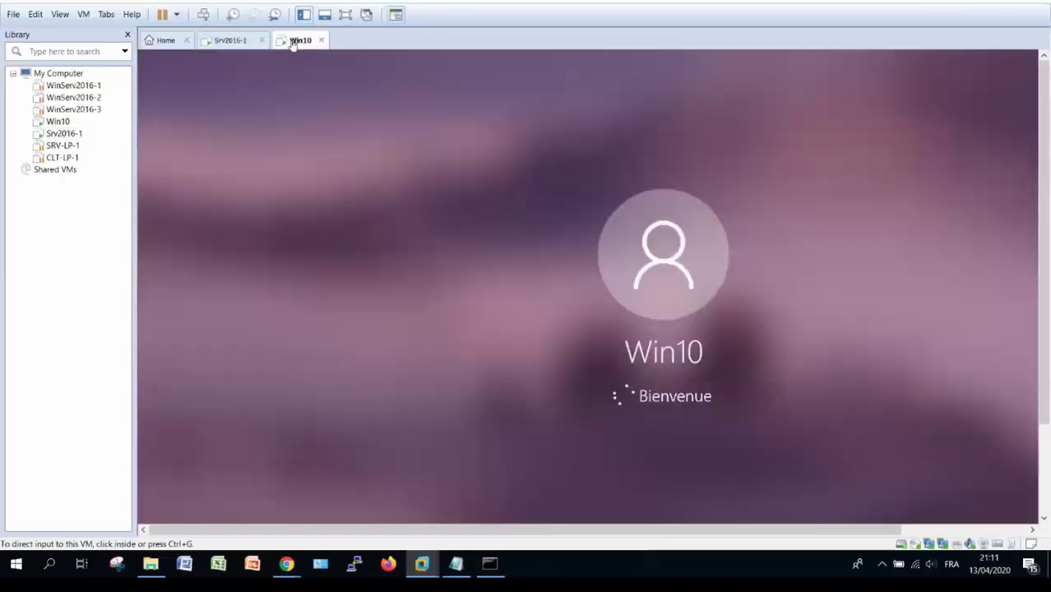
Step: Start creating a new virtual machine with the Custom (advanced) configuration, continuing to the guest operating system installation source
{"action": "left_click", "coordinate": [164, 41]}
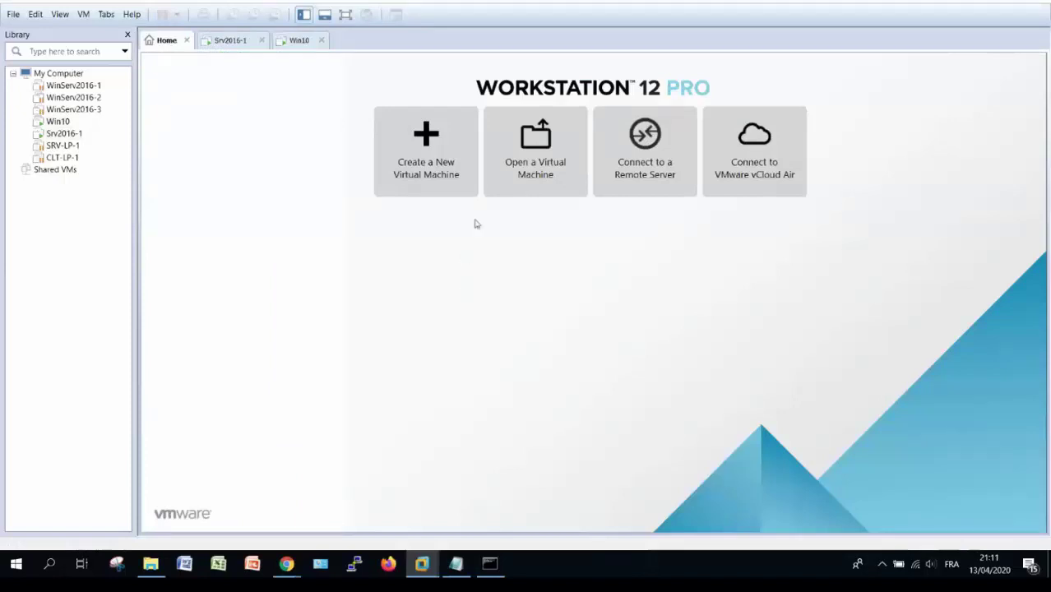
{"action": "left_click", "coordinate": [434, 174]}
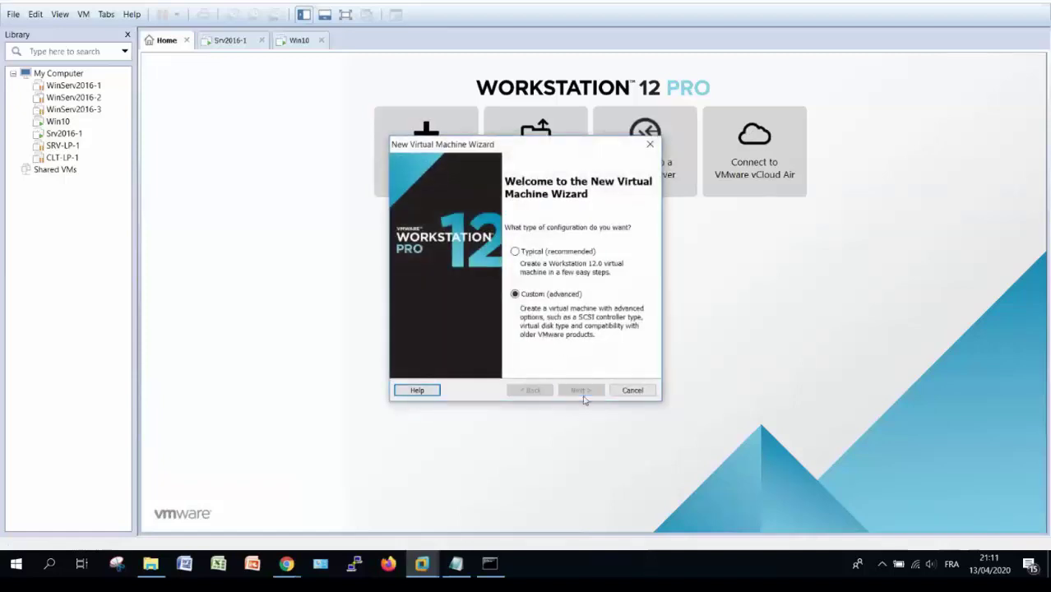
{"action": "left_click", "coordinate": [579, 391]}
{"action": "left_click", "coordinate": [580, 391]}
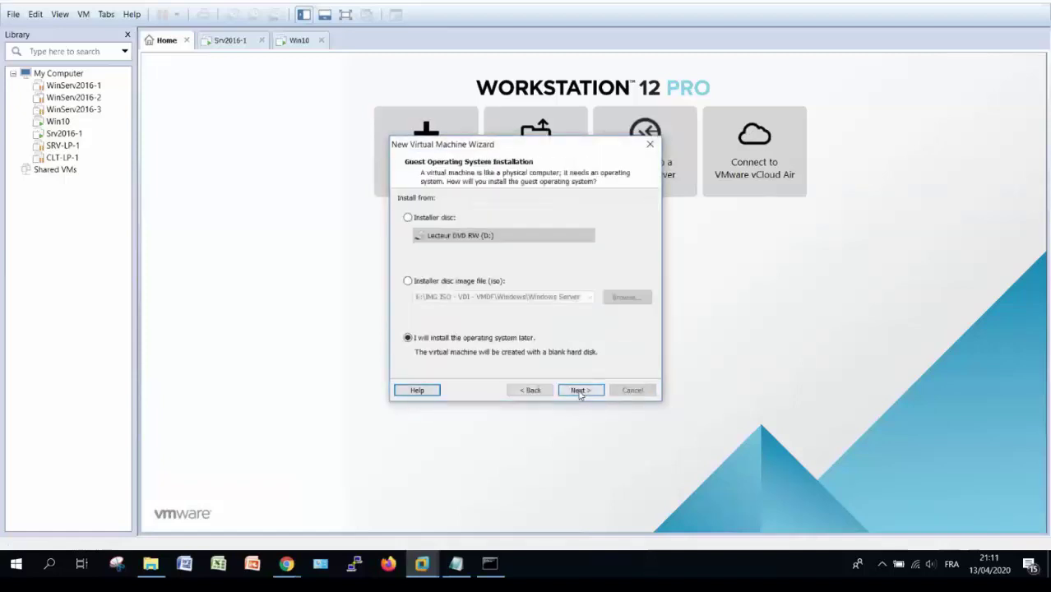
Step: Use the ISO image SW_DVD9_Win_Server_STD_CORE_2016_64Bit_French_-4_DC_STD_MLF_X21-70530 as the new virtual machine's installation source
{"action": "left_click", "coordinate": [444, 283]}
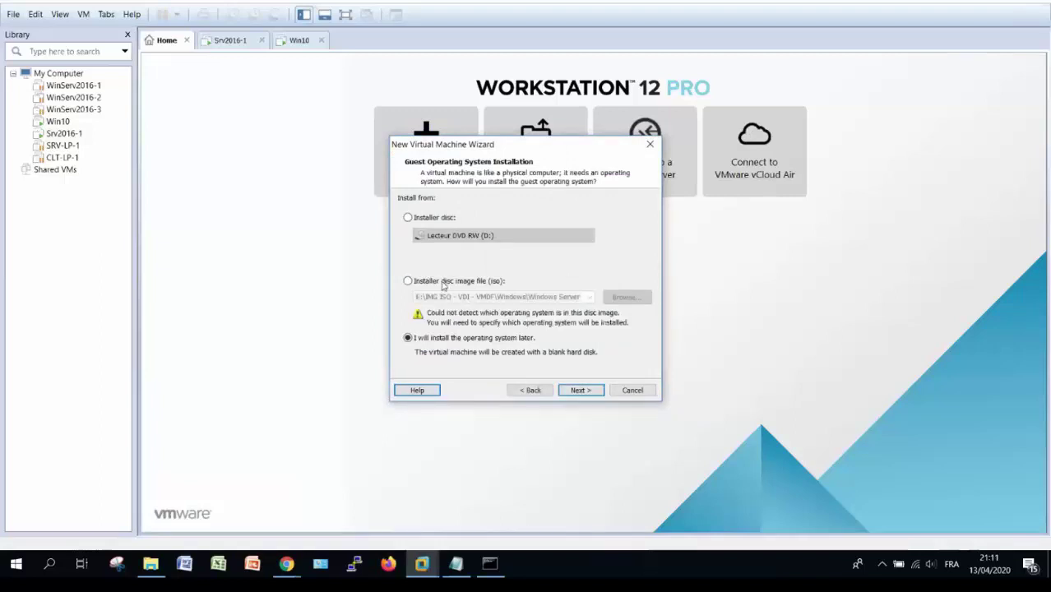
{"action": "left_click", "coordinate": [631, 300]}
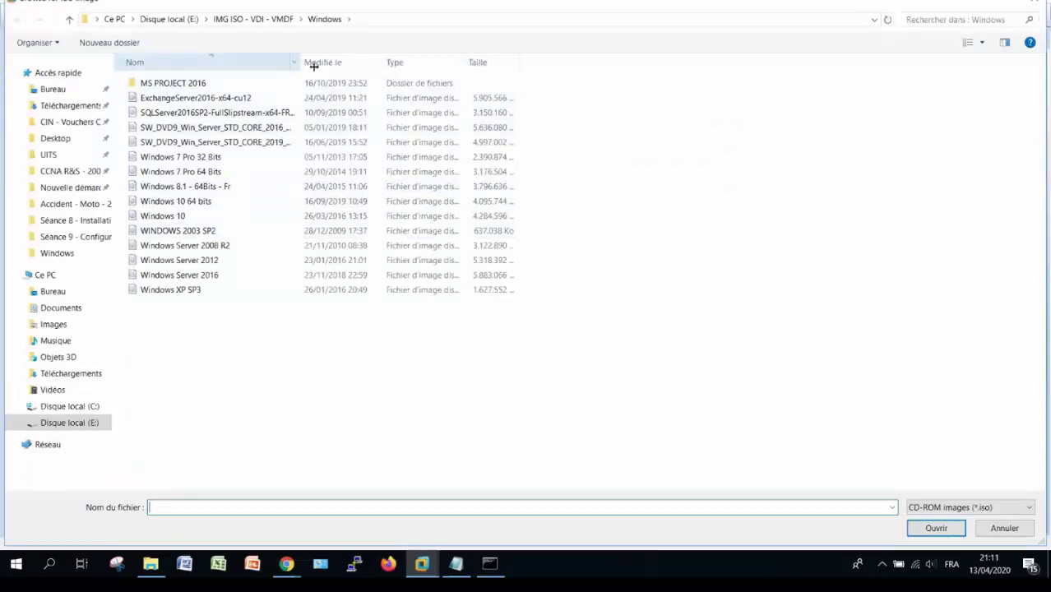
{"action": "left_click_drag", "start_coordinate": [300, 62], "coordinate": [408, 64]}
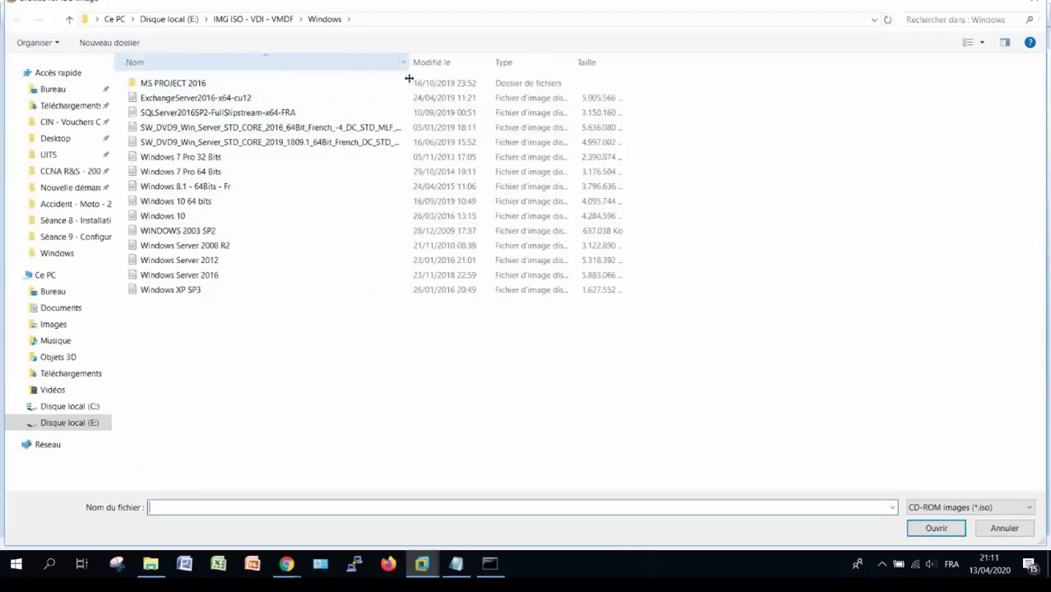
{"action": "left_click", "coordinate": [310, 129]}
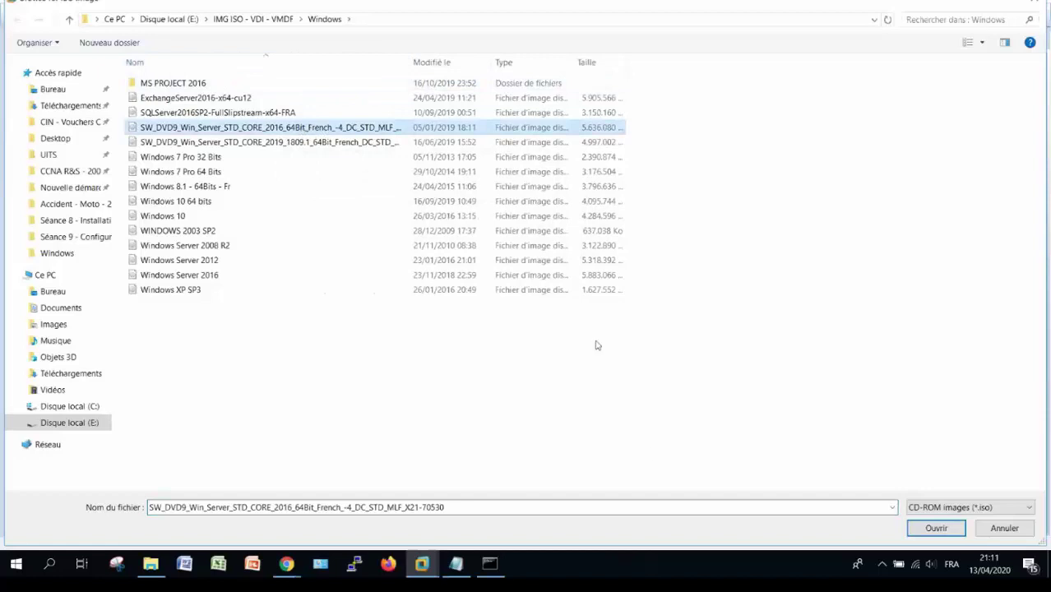
{"action": "left_click", "coordinate": [934, 530]}
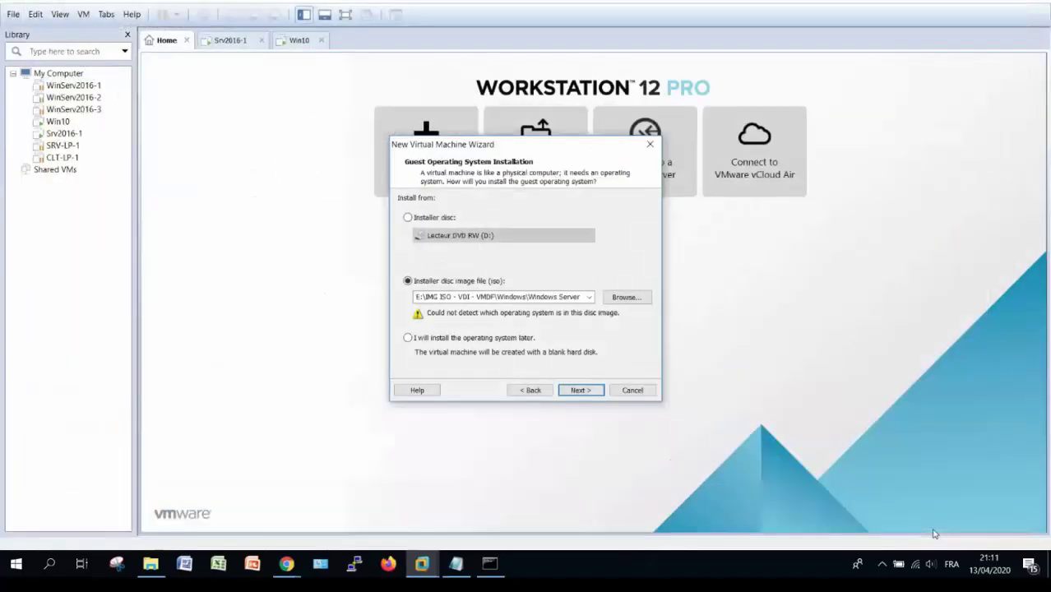
{"action": "left_click", "coordinate": [580, 392]}
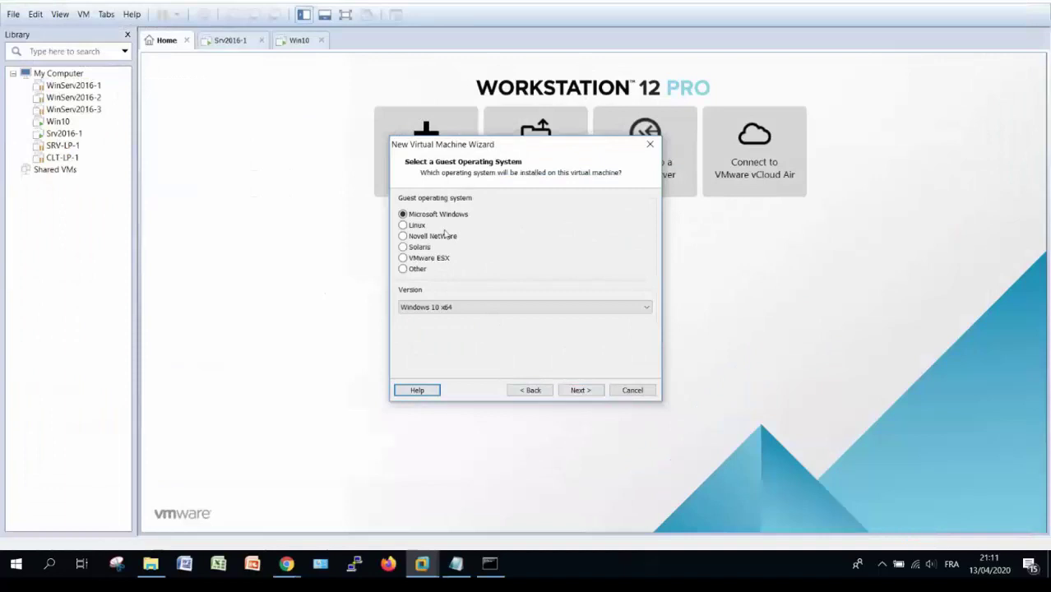
Step: Set the guest operating system version to Windows Server 2016 and continue to the virtual machine's naming page
{"action": "left_click", "coordinate": [438, 310]}
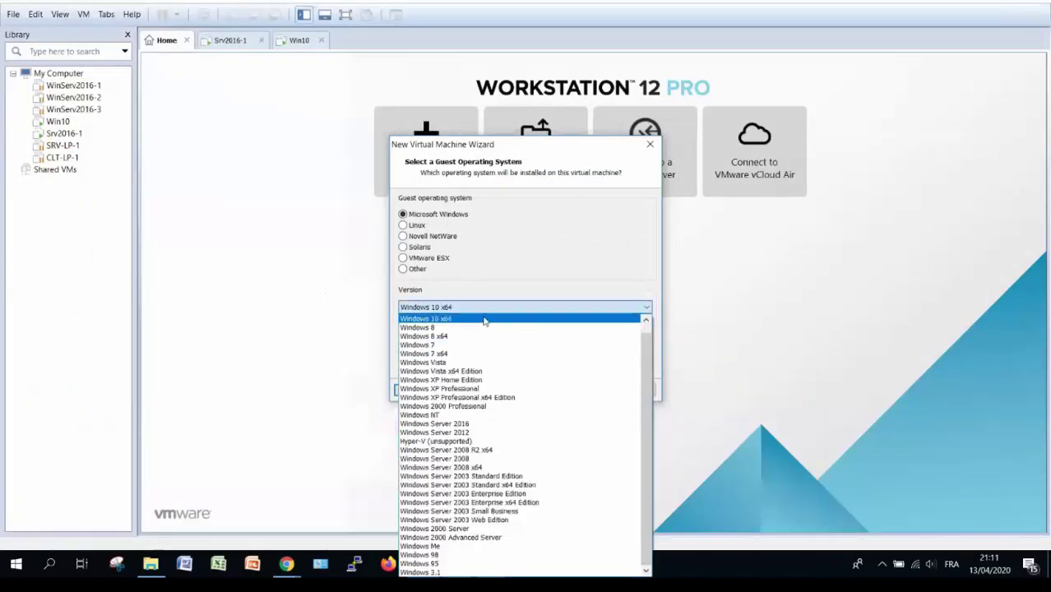
{"action": "left_click", "coordinate": [460, 424]}
{"action": "left_click", "coordinate": [579, 390]}
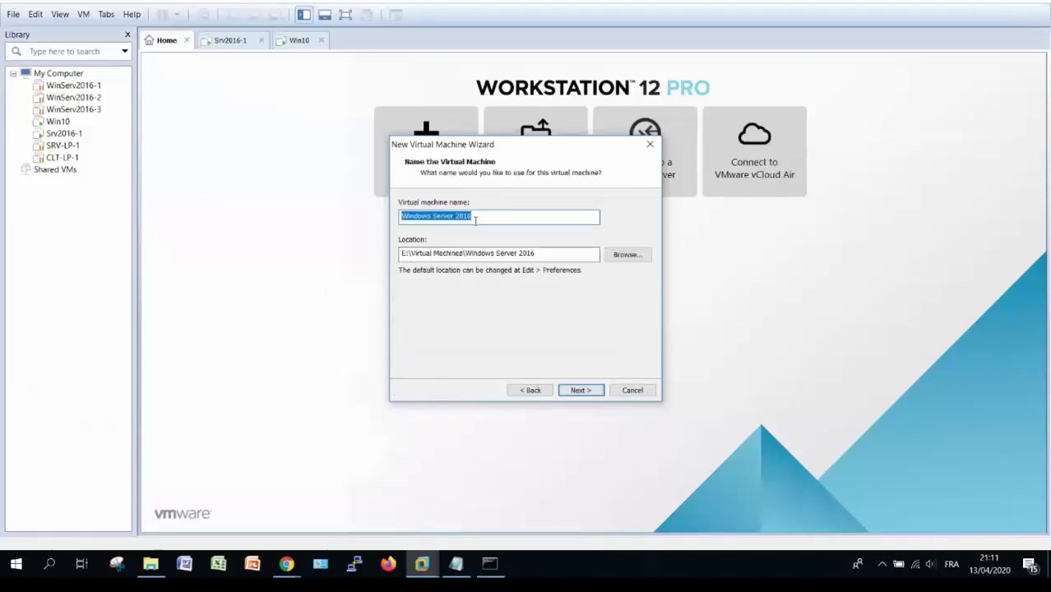
Step: Name the virtual machine Srv-2016-1-Core and keep one processor with one core
{"action": "type", "text": "S"}
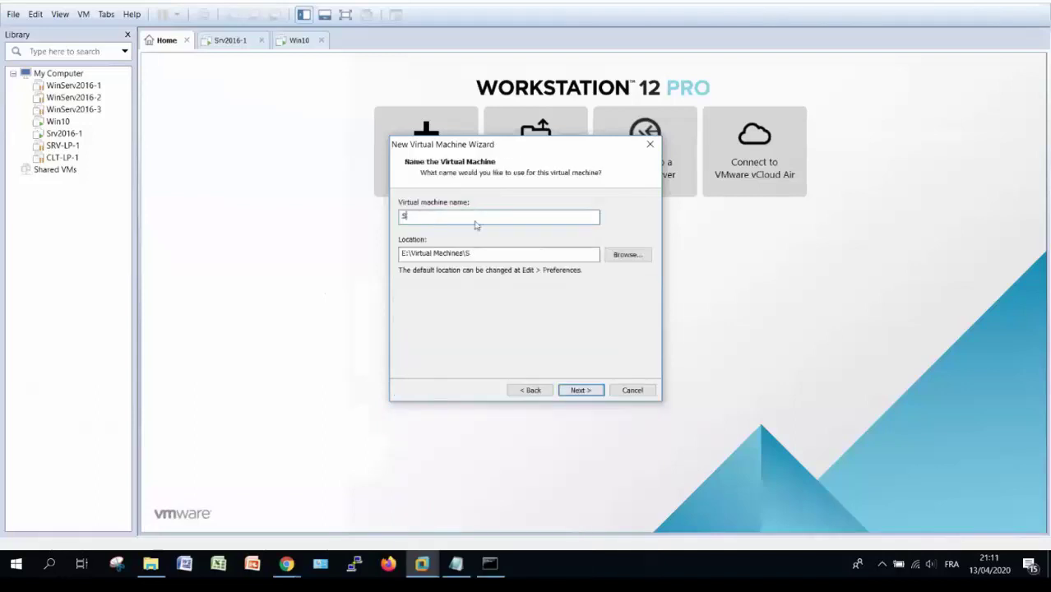
{"action": "type", "text": "Rv-2016-1-Core"}
{"action": "left_click", "coordinate": [576, 392]}
{"action": "key", "text": "Return"}
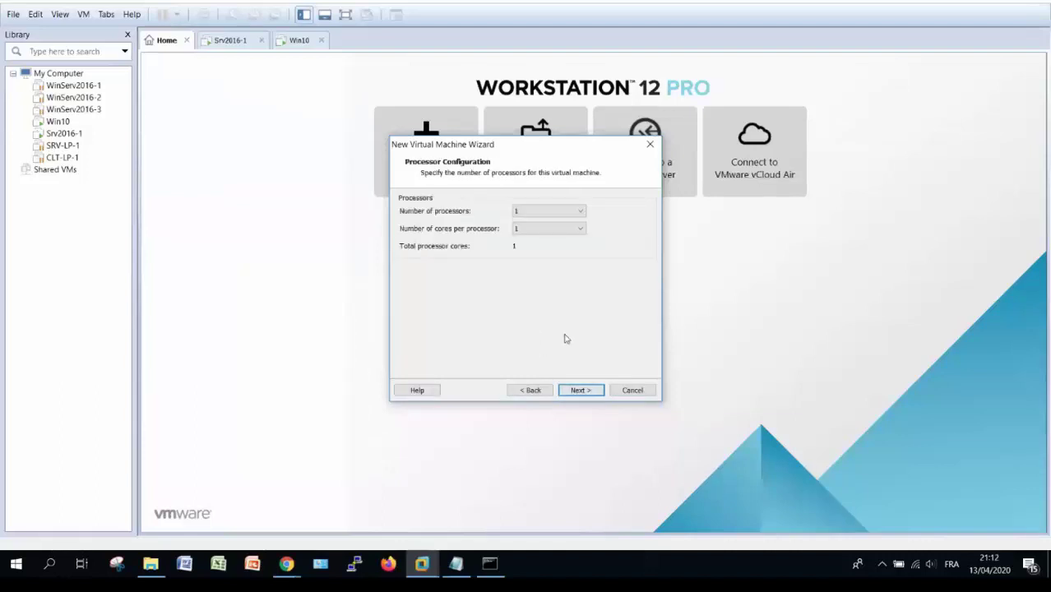
{"action": "left_click", "coordinate": [580, 391]}
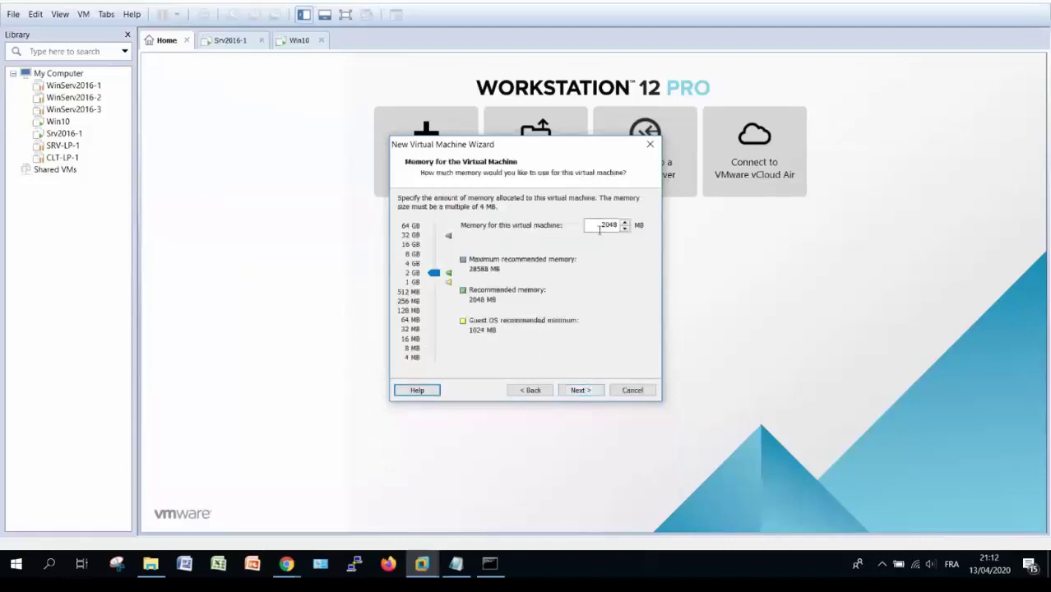
Step: Allocate 4 GB of memory to the virtual machine and use network address translation (NAT) for its network
{"action": "left_click", "coordinate": [604, 225]}
{"action": "left_click", "coordinate": [580, 390]}
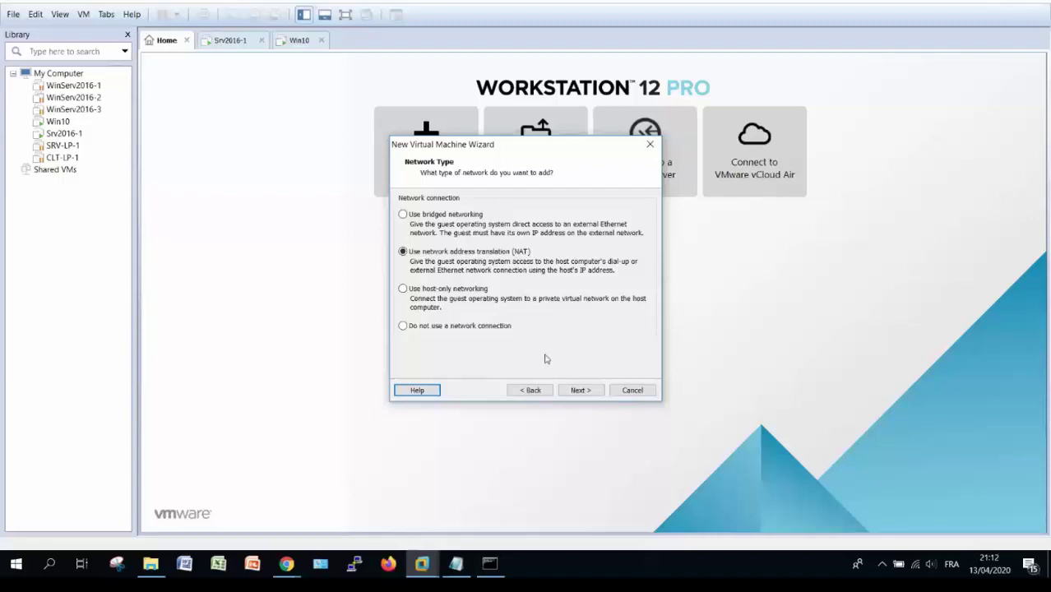
{"action": "left_click", "coordinate": [578, 392]}
Step: Create a new 32 GB SCSI virtual disk with the suggested controller and disk type, and finish creating the virtual machine
{"action": "left_click", "coordinate": [578, 392]}
{"action": "left_click", "coordinate": [579, 391]}
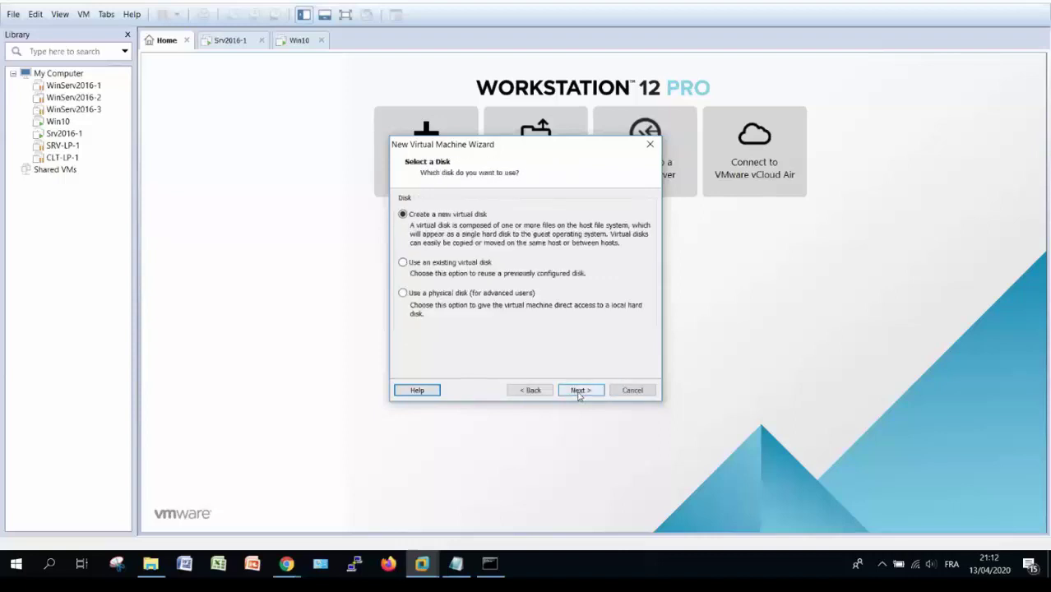
{"action": "left_click", "coordinate": [579, 392]}
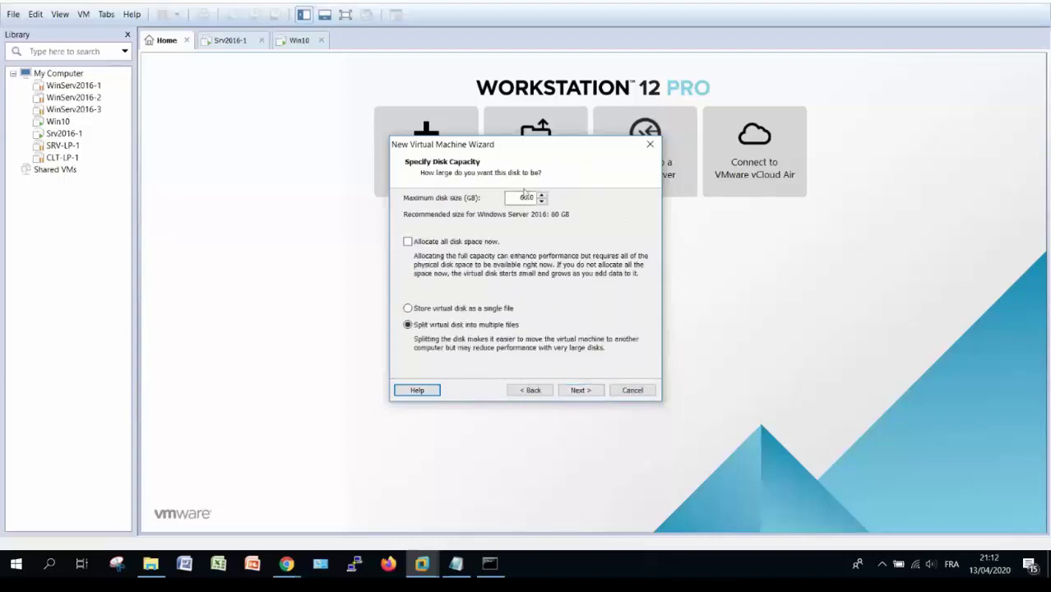
{"action": "left_click_drag", "start_coordinate": [528, 197], "coordinate": [518, 198]}
{"action": "type", "text": "40"}
{"action": "left_click", "coordinate": [580, 391]}
{"action": "left_click", "coordinate": [581, 392]}
{"action": "left_click", "coordinate": [581, 391]}
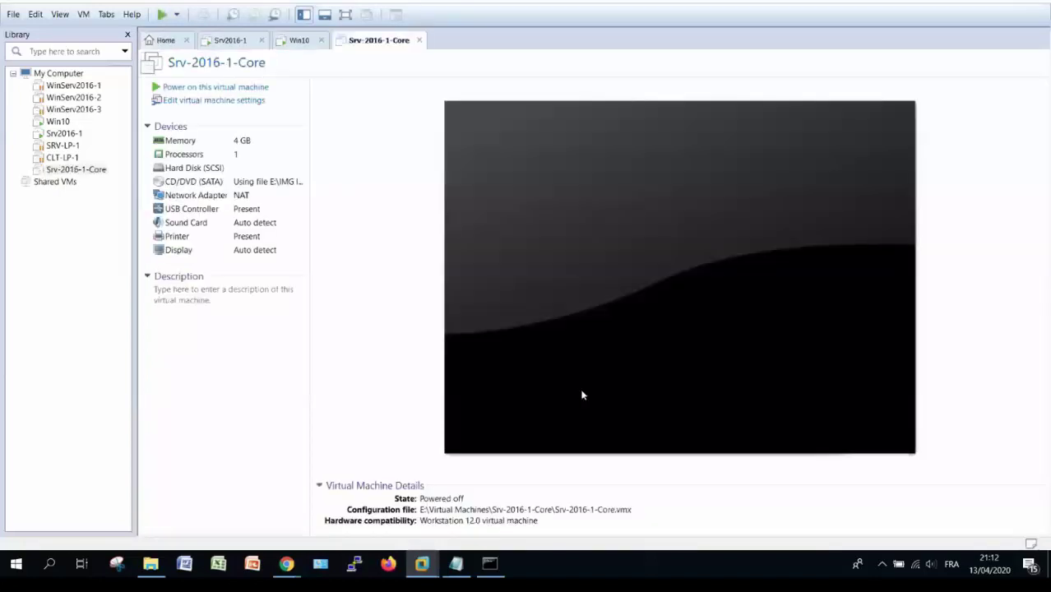
Step: Power on Srv-2016-1-Core and start the Windows Server 2016 installation with French language, regional format and keyboard
{"action": "left_click", "coordinate": [225, 92]}
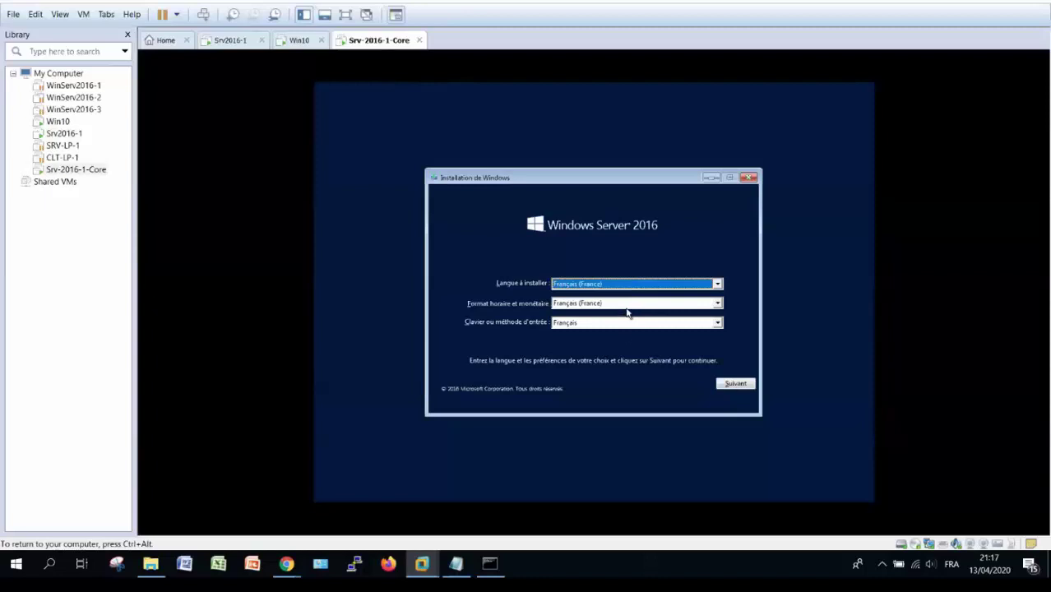
{"action": "left_click", "coordinate": [738, 385]}
{"action": "left_click", "coordinate": [575, 300]}
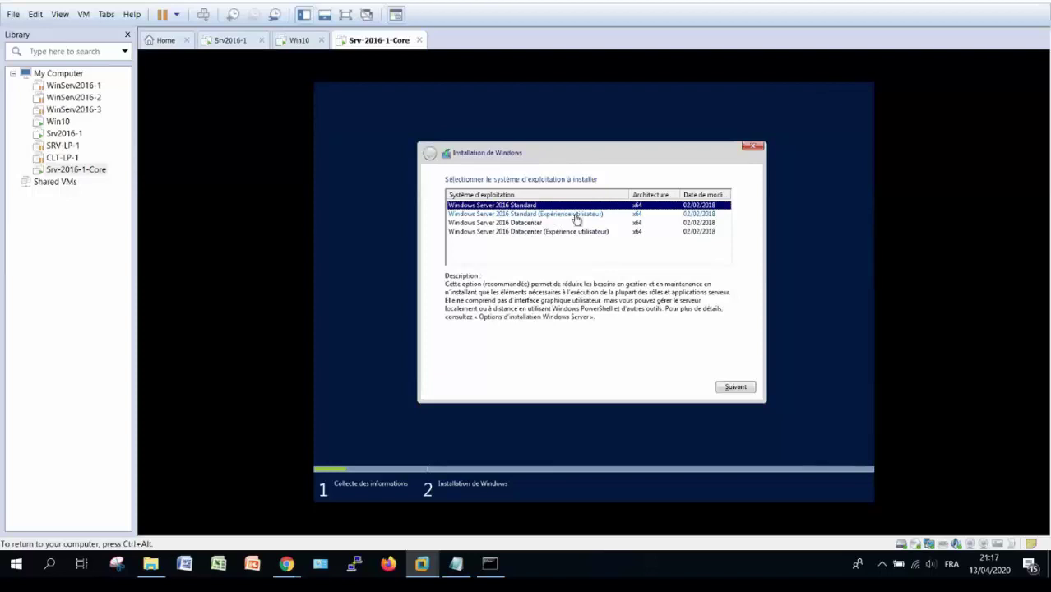
Step: Choose the Windows Server 2016 Datacenter edition without the desktop experience and accept the licence terms
{"action": "left_click", "coordinate": [520, 223]}
{"action": "left_click", "coordinate": [734, 386]}
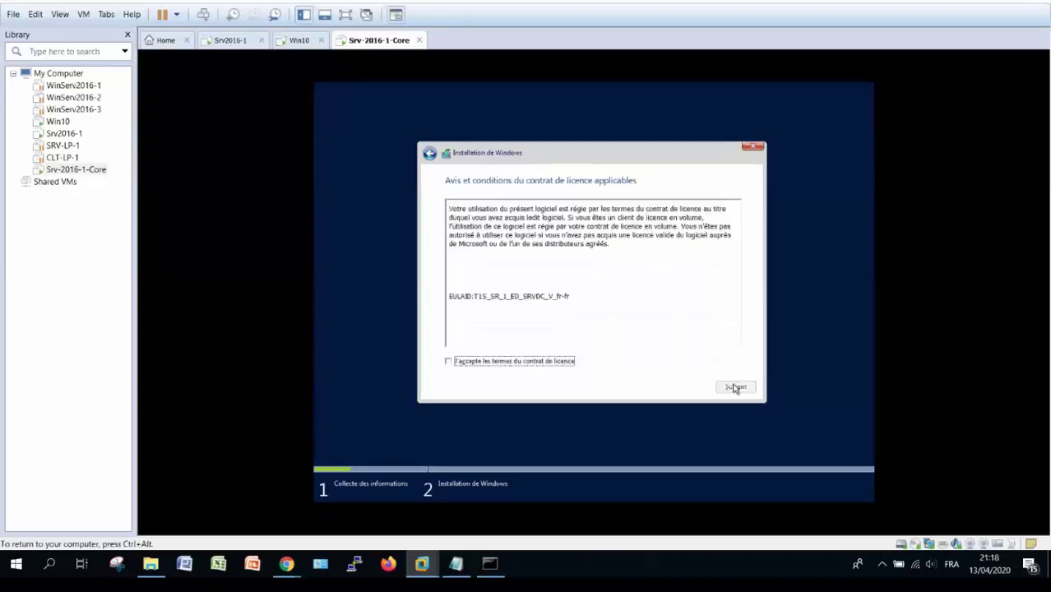
{"action": "left_click", "coordinate": [515, 362]}
{"action": "left_click", "coordinate": [733, 388]}
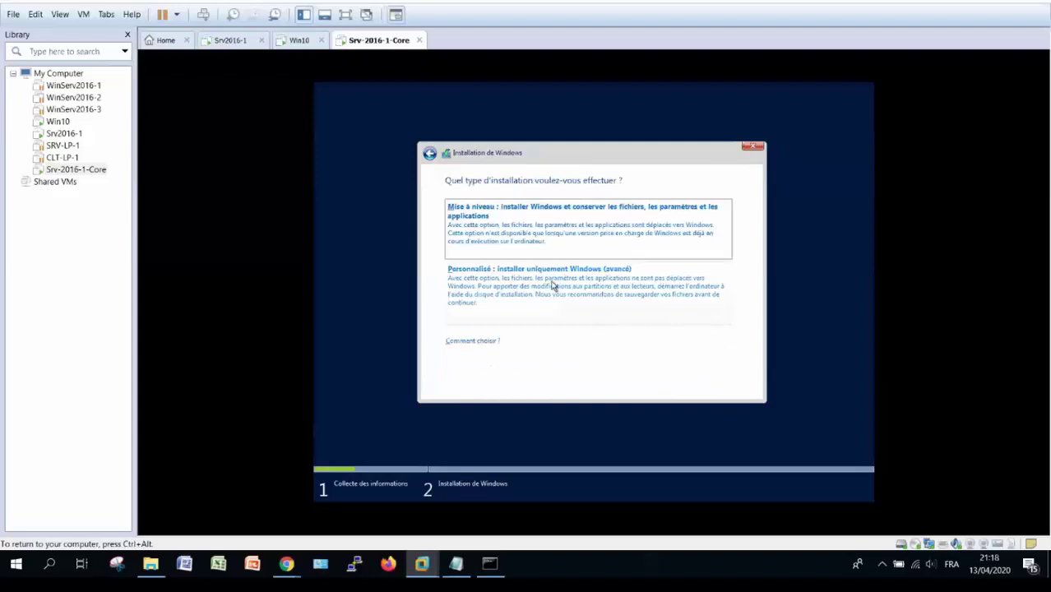
Step: Choose the custom installation, create a partition from Drive 0's unallocated space and start installing Windows
{"action": "left_click", "coordinate": [552, 285]}
{"action": "left_click", "coordinate": [683, 321]}
{"action": "left_click", "coordinate": [695, 336]}
{"action": "left_click", "coordinate": [668, 336]}
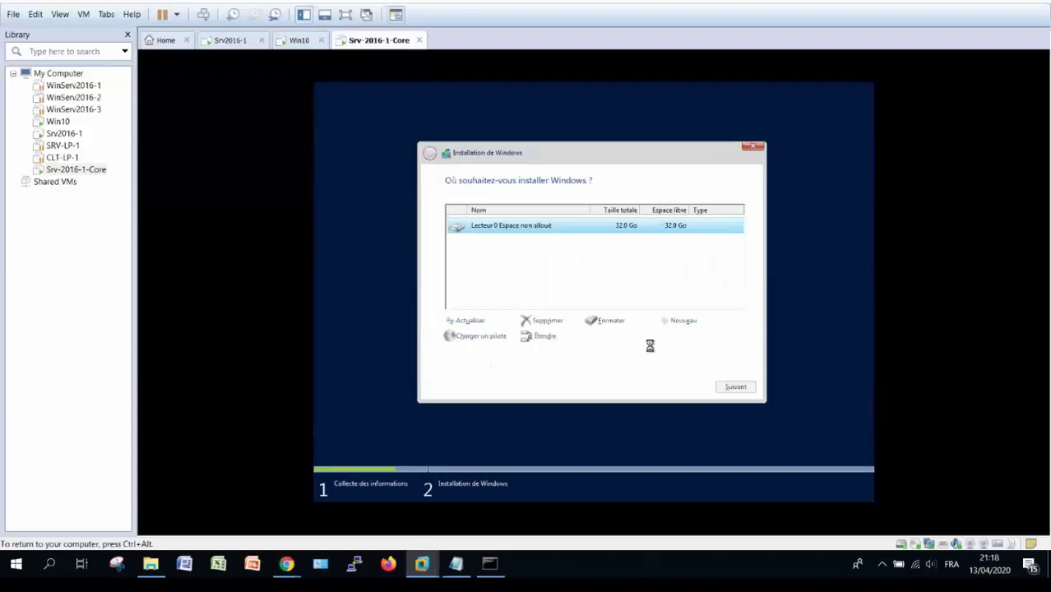
{"action": "left_click", "coordinate": [735, 386]}
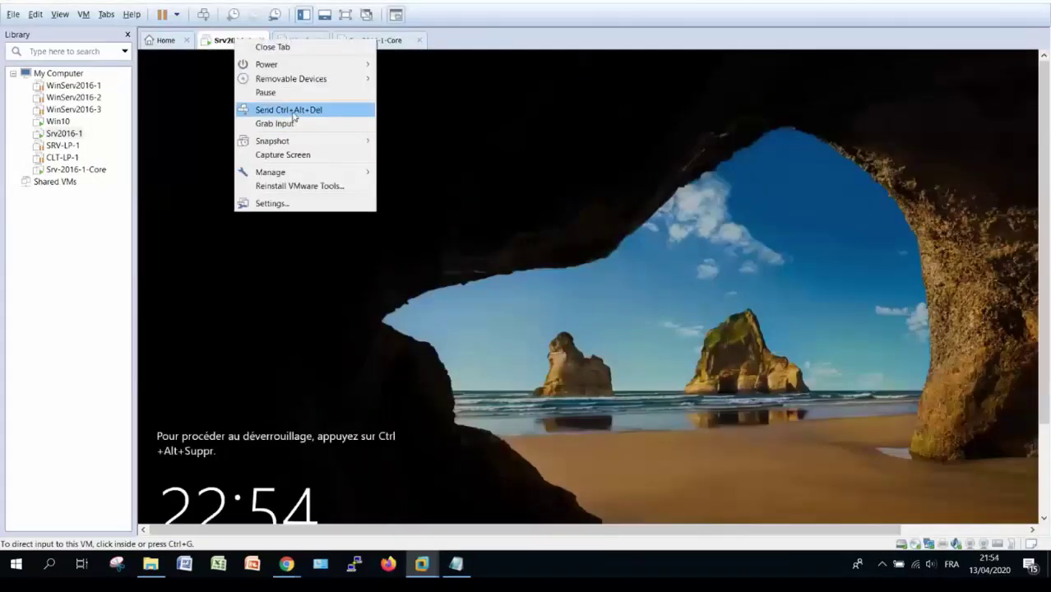
Step: Unlock the Srv2016-1 virtual machine and sign in to the Administrateur account by entering its password
{"action": "left_click", "coordinate": [291, 111]}
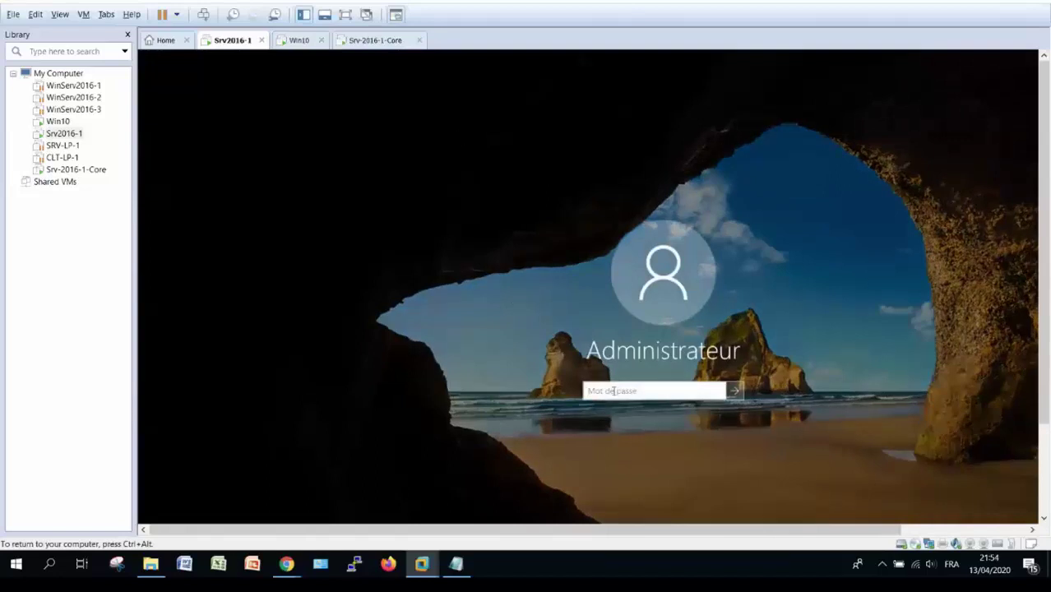
{"action": "left_click", "coordinate": [612, 391]}
{"action": "type", "text": "****"}
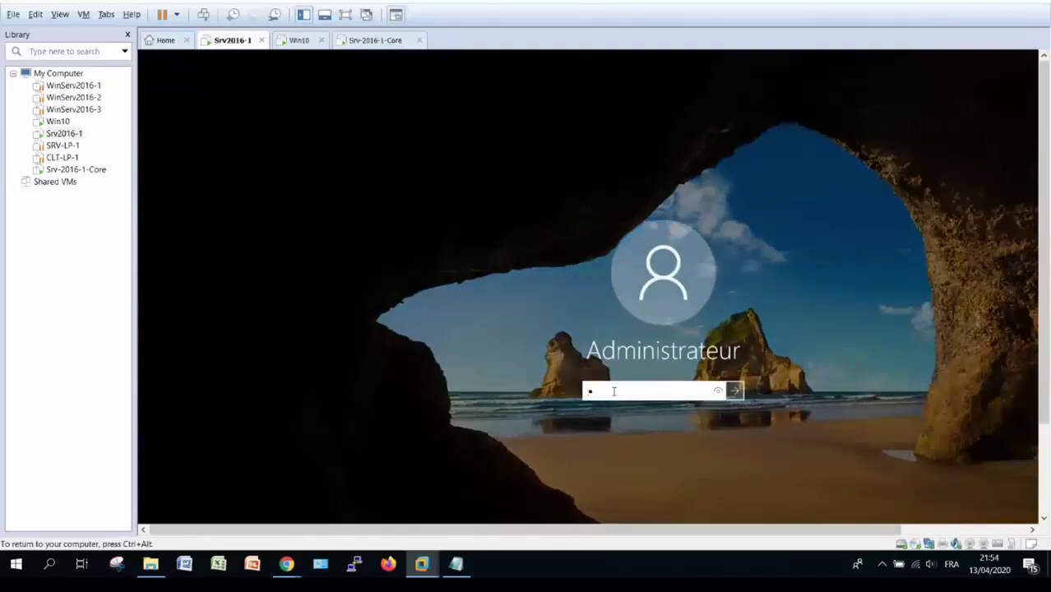
{"action": "type", "text": "***"}
{"action": "key", "text": "Return"}
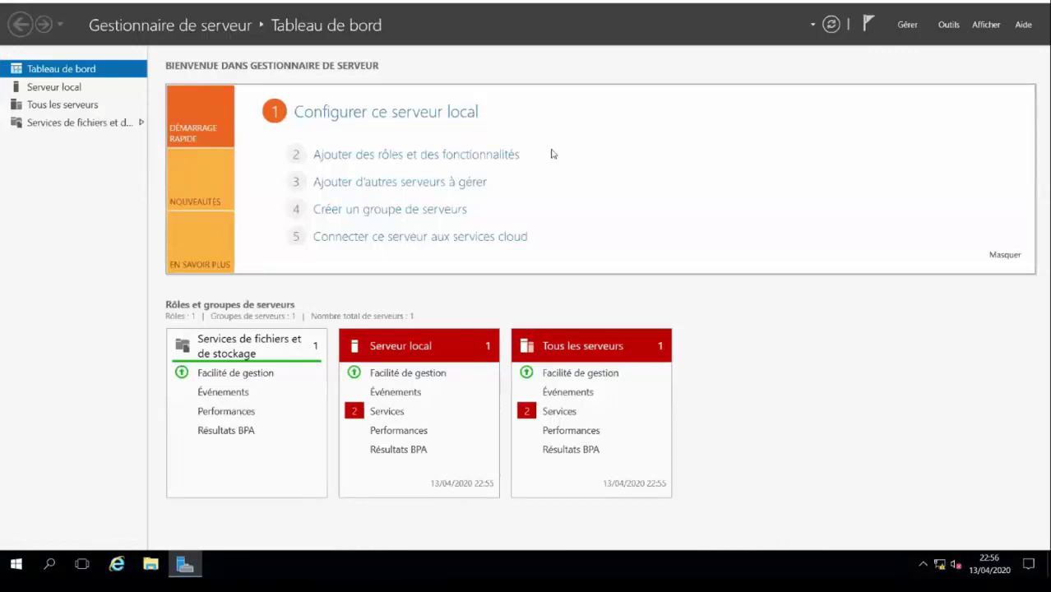
Step: Open the local server's properties and review its computer name and workgroup settings, cancelling without changes
{"action": "left_click", "coordinate": [434, 117]}
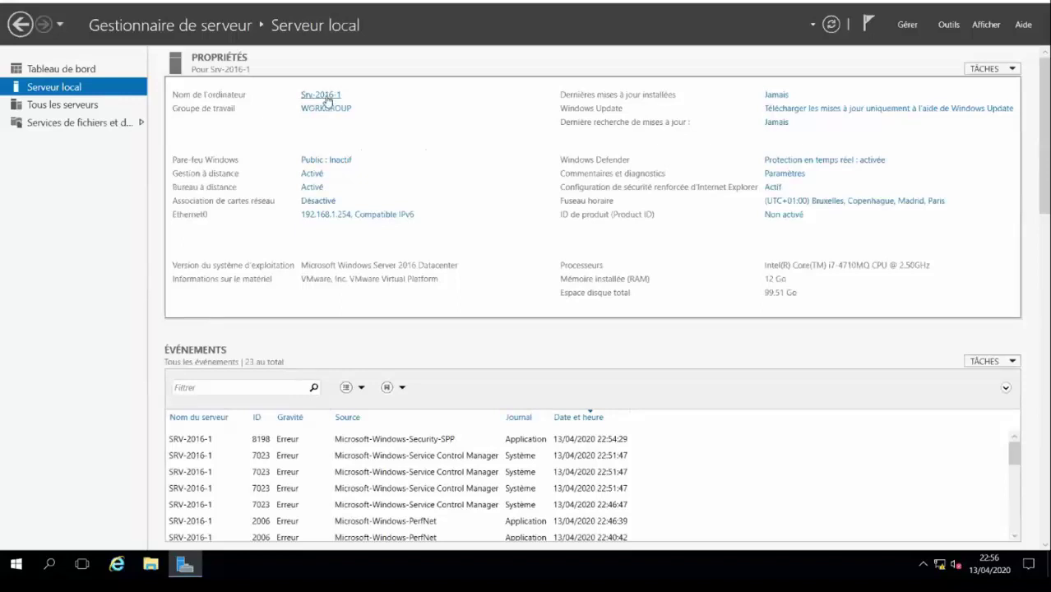
{"action": "left_click", "coordinate": [325, 95]}
{"action": "left_click", "coordinate": [288, 189]}
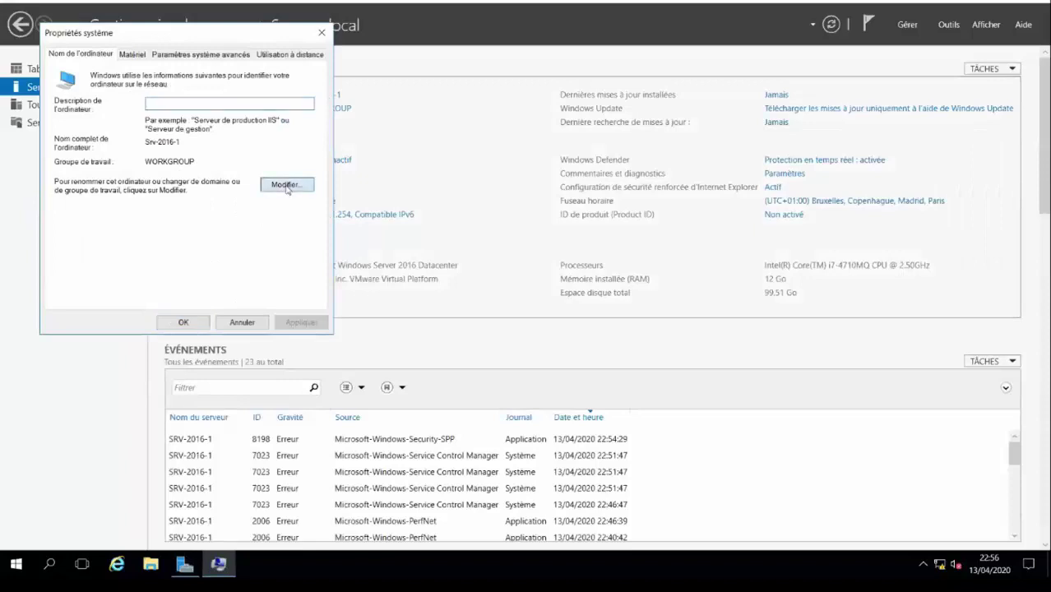
{"action": "left_click", "coordinate": [108, 133]}
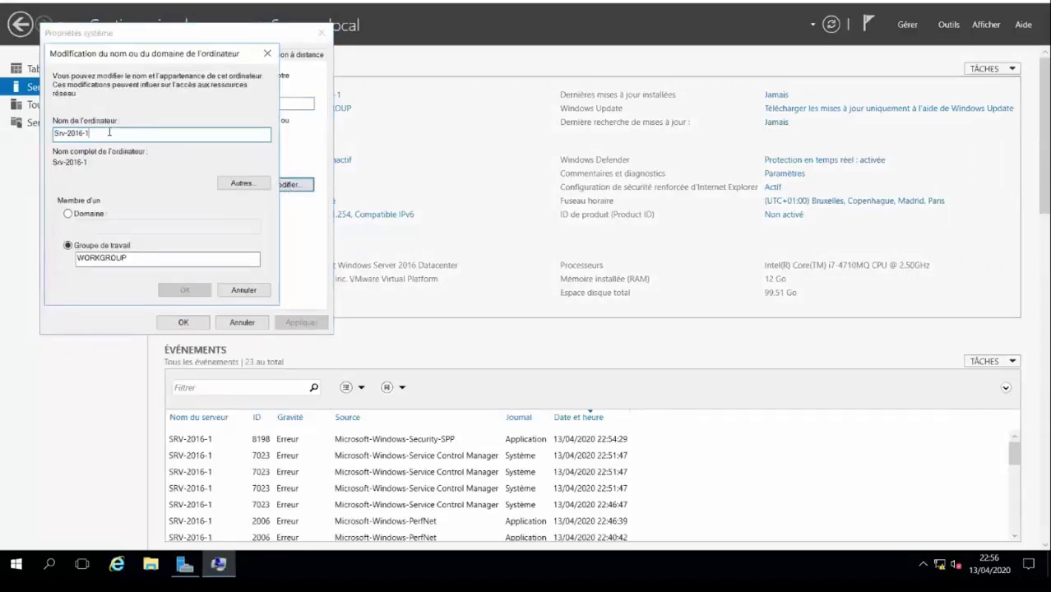
{"action": "left_click_drag", "start_coordinate": [89, 133], "coordinate": [51, 134]}
{"action": "left_click", "coordinate": [244, 291]}
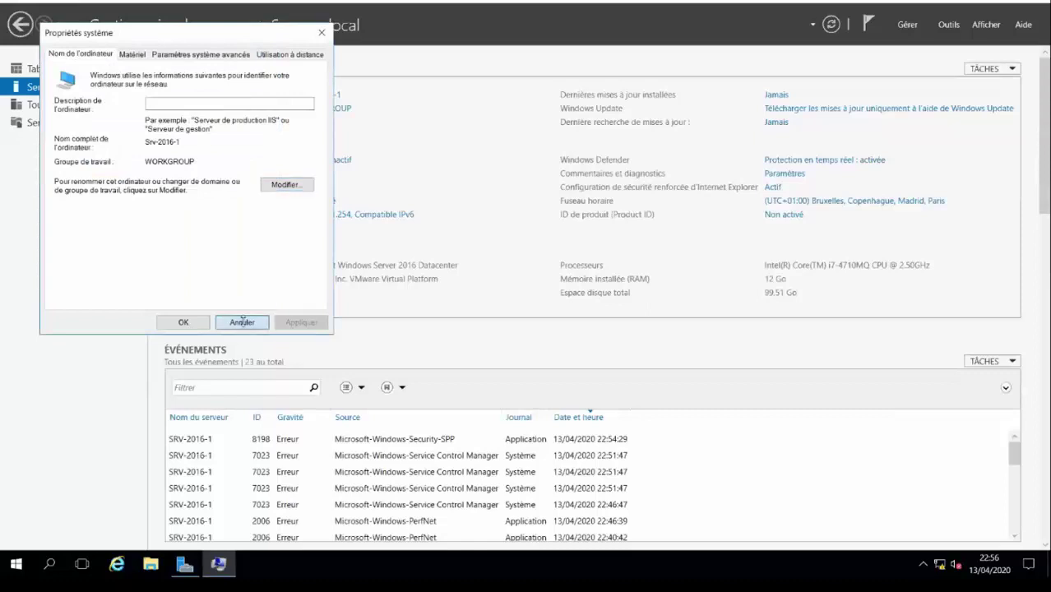
{"action": "left_click", "coordinate": [242, 321]}
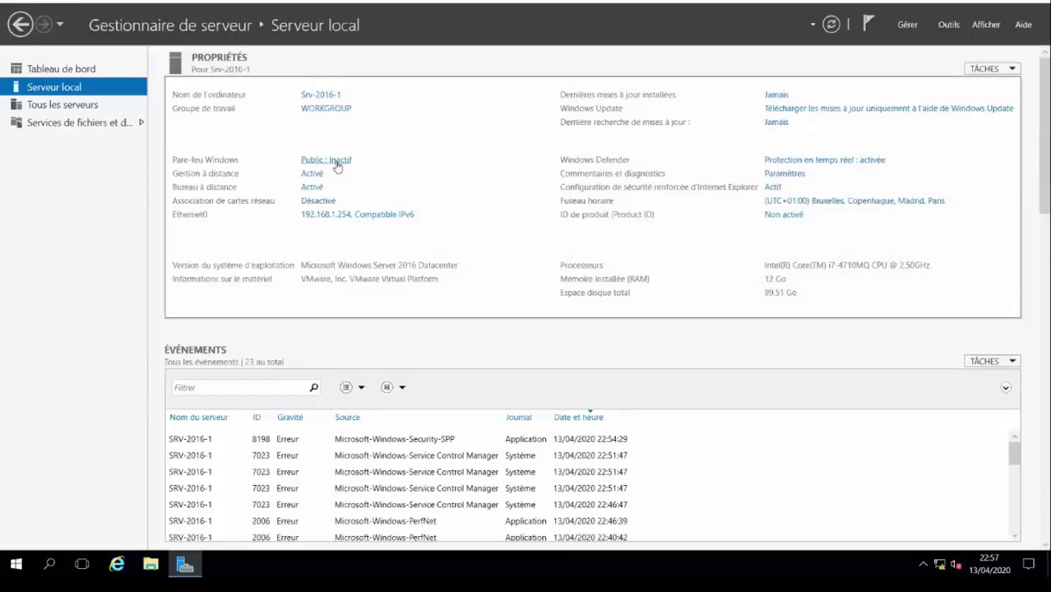
Step: Open the Windows Firewall settings and apply the disabled option for both private and public networks
{"action": "mouse_move", "coordinate": [683, 9]}
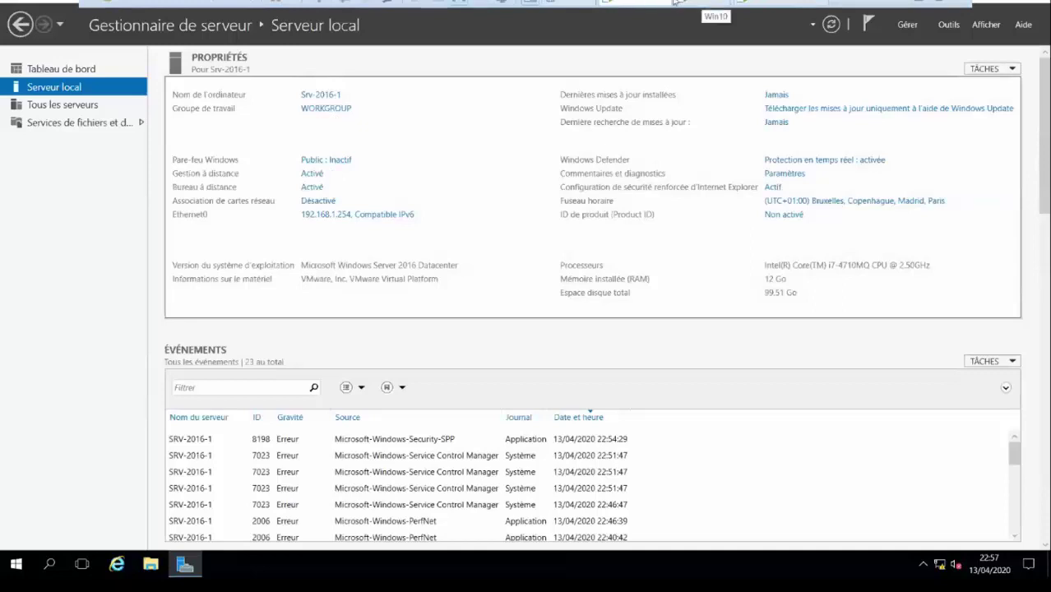
{"action": "left_click", "coordinate": [343, 162]}
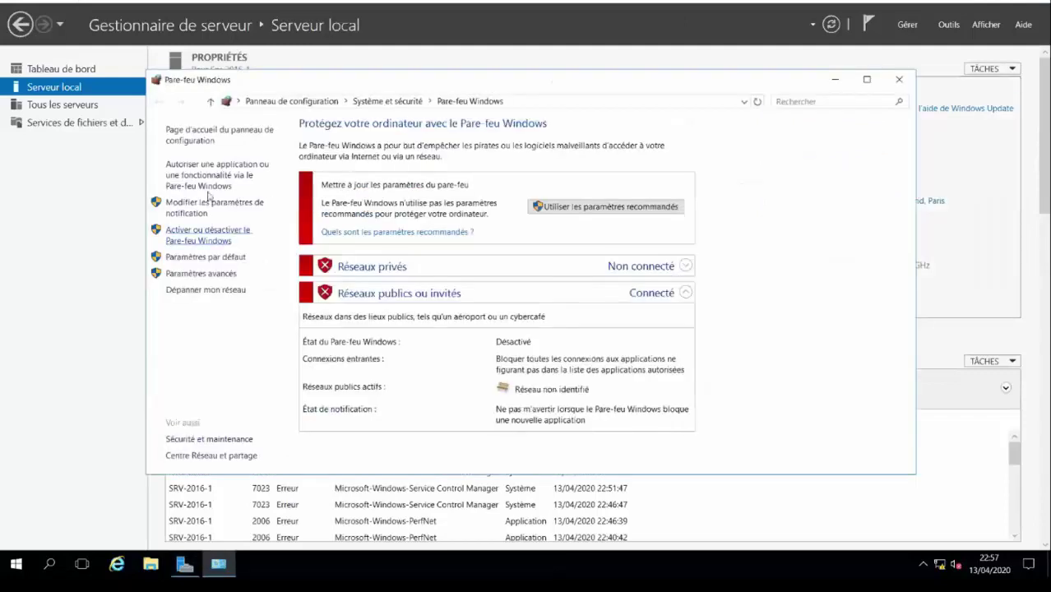
{"action": "left_click", "coordinate": [213, 236]}
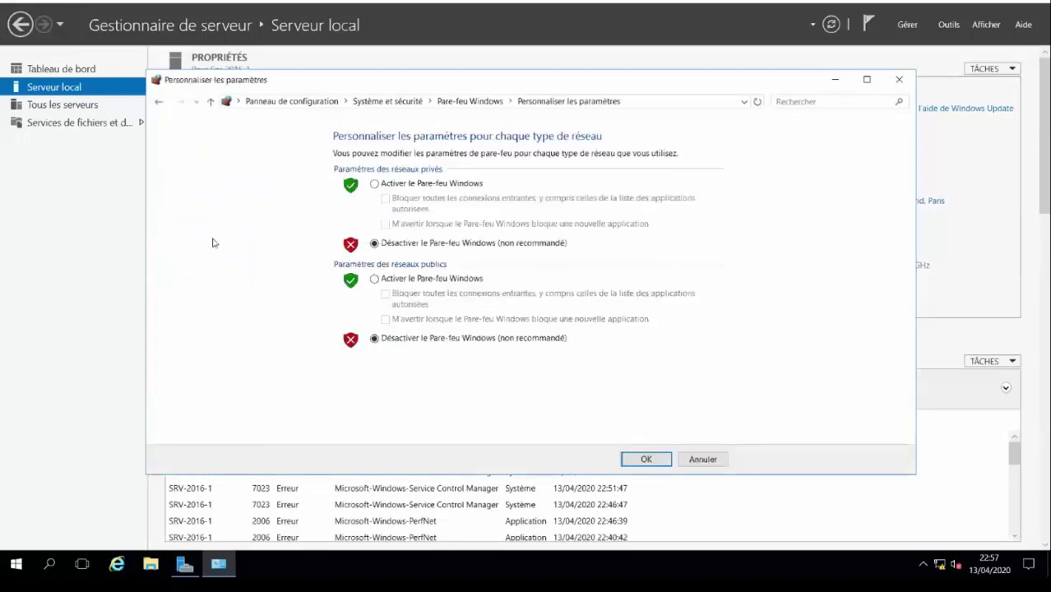
{"action": "left_click", "coordinate": [417, 247]}
{"action": "left_click", "coordinate": [647, 460]}
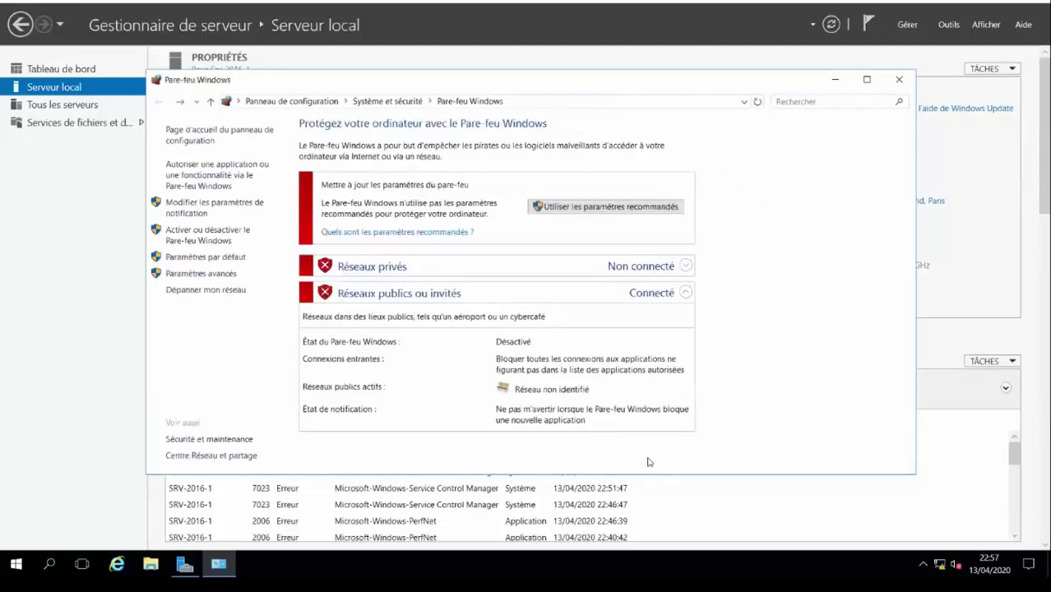
Step: Check the power plan's screen-off and sleep settings in the Control Panel, and close the window
{"action": "left_click", "coordinate": [289, 104]}
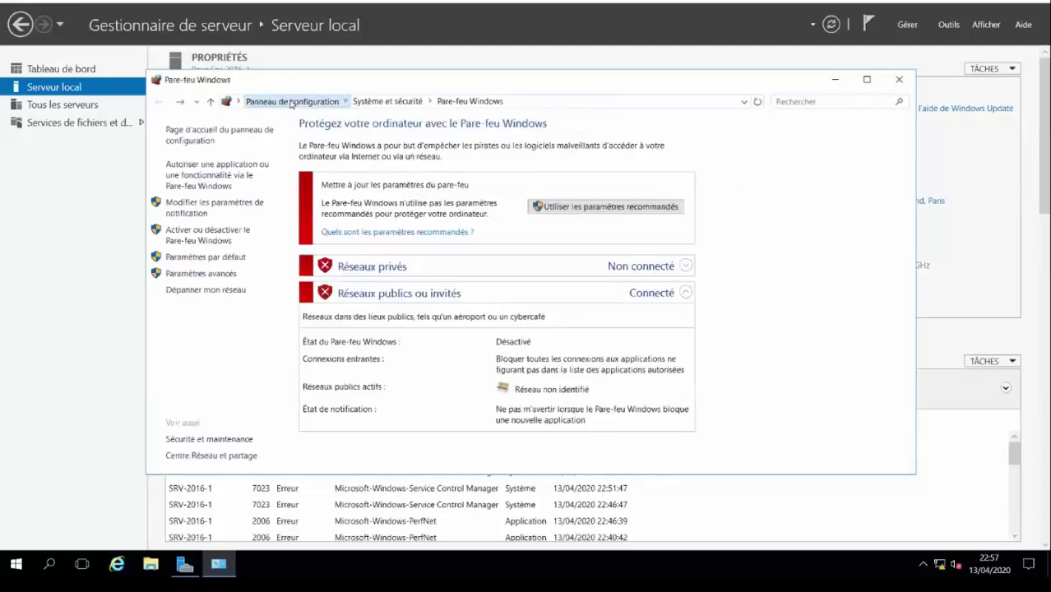
{"action": "left_click", "coordinate": [379, 172]}
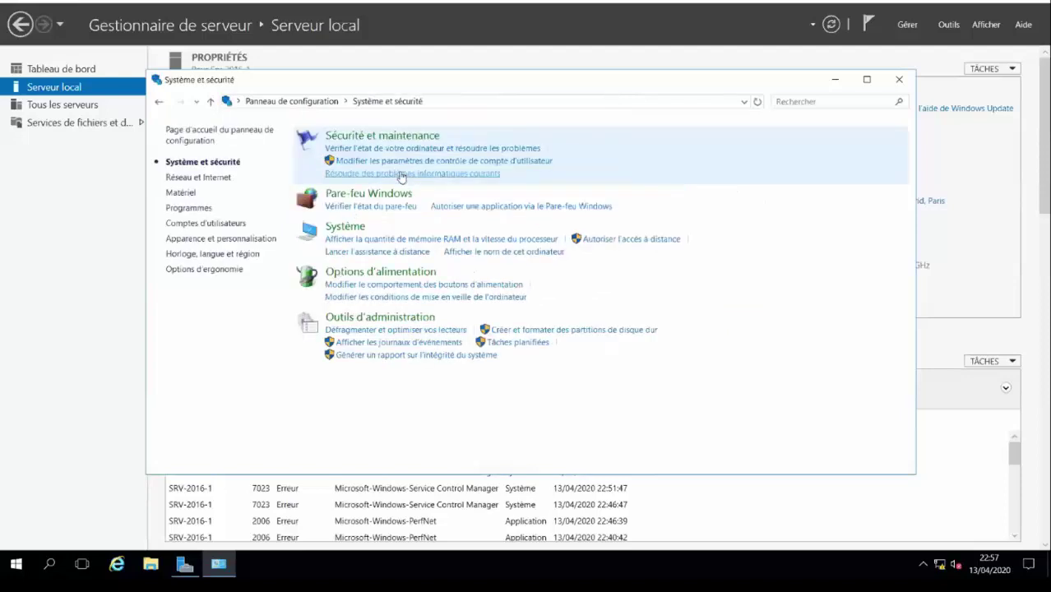
{"action": "left_click", "coordinate": [383, 272]}
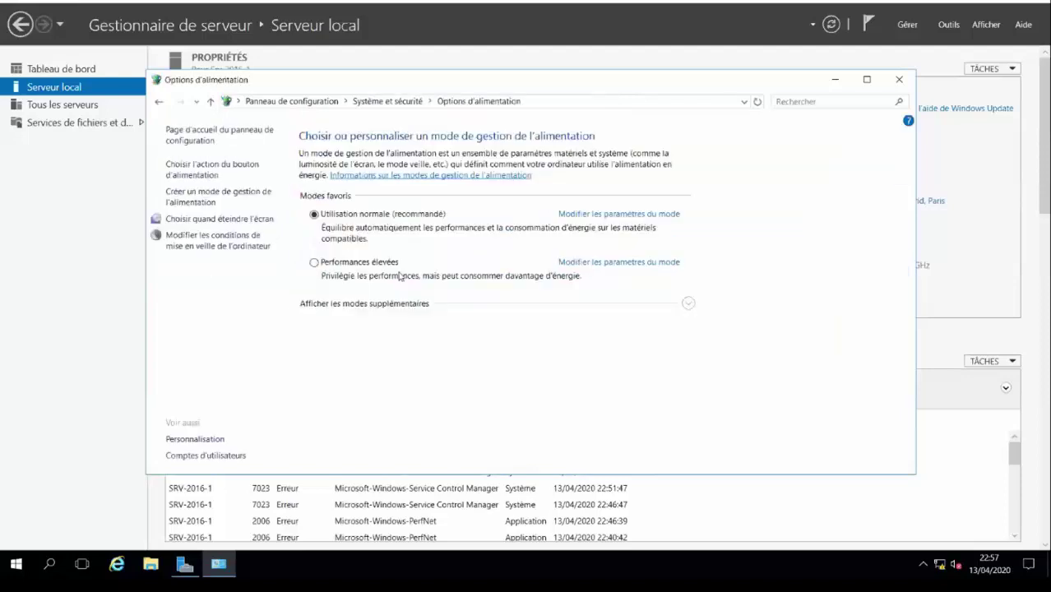
{"action": "left_click", "coordinate": [235, 222]}
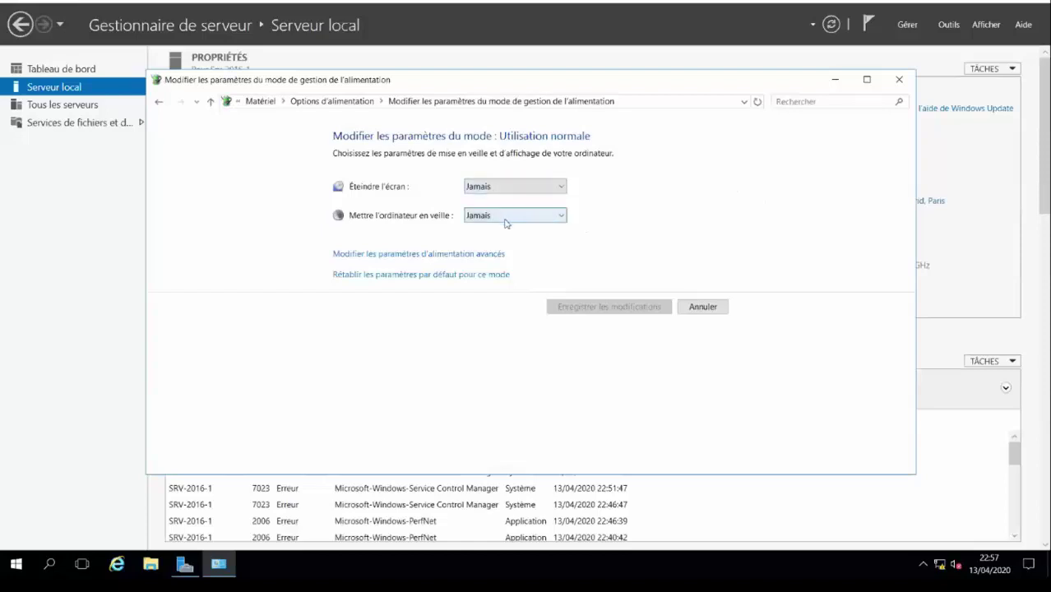
{"action": "left_click", "coordinate": [900, 80]}
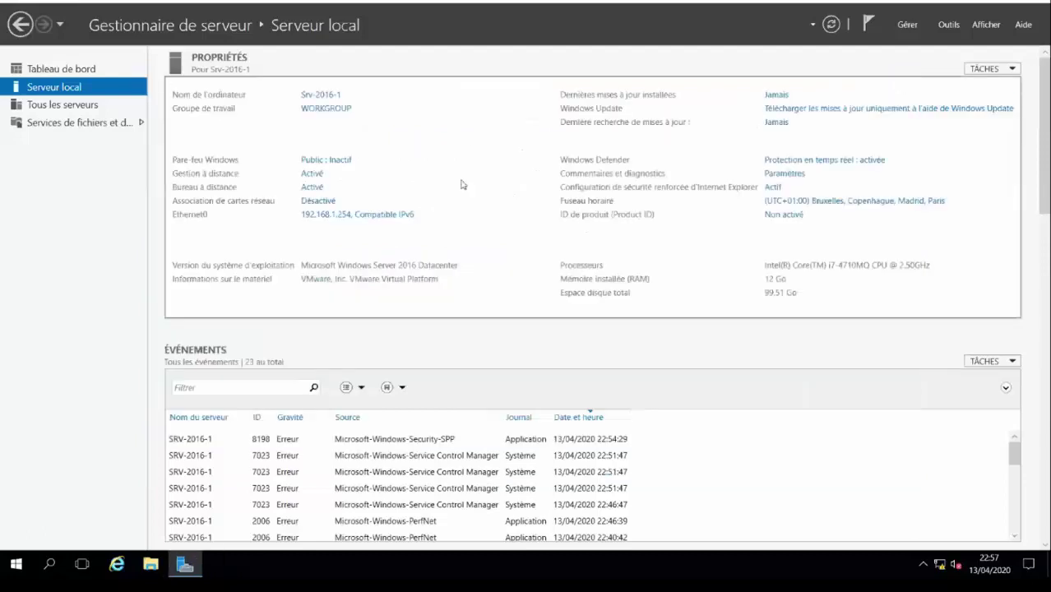
Step: Allow Remote Desktop connections to this server without requiring Network Level Authentication (NLA)
{"action": "left_click", "coordinate": [313, 187]}
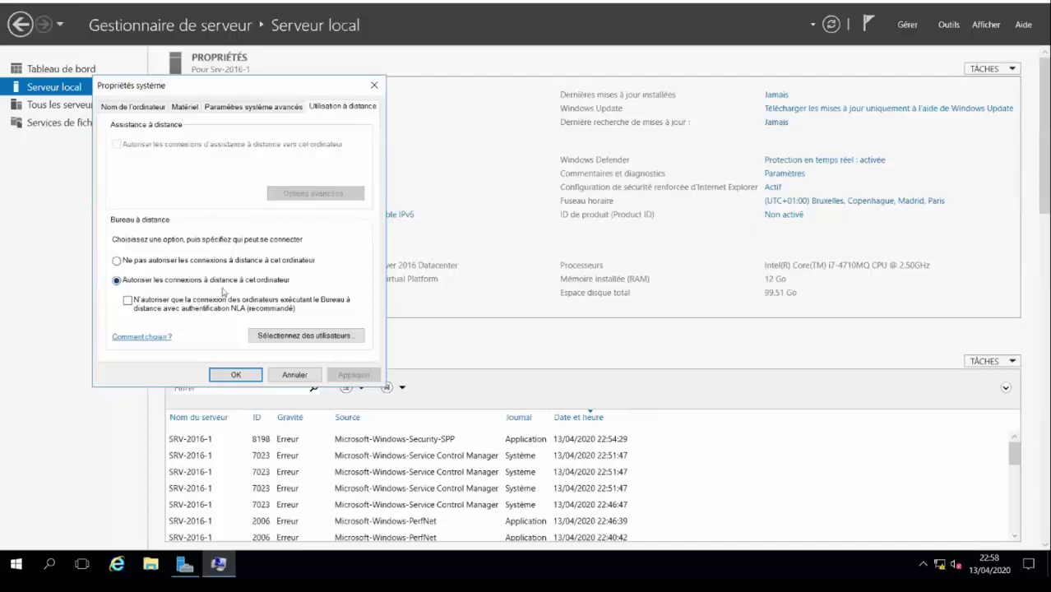
{"action": "left_click", "coordinate": [127, 301]}
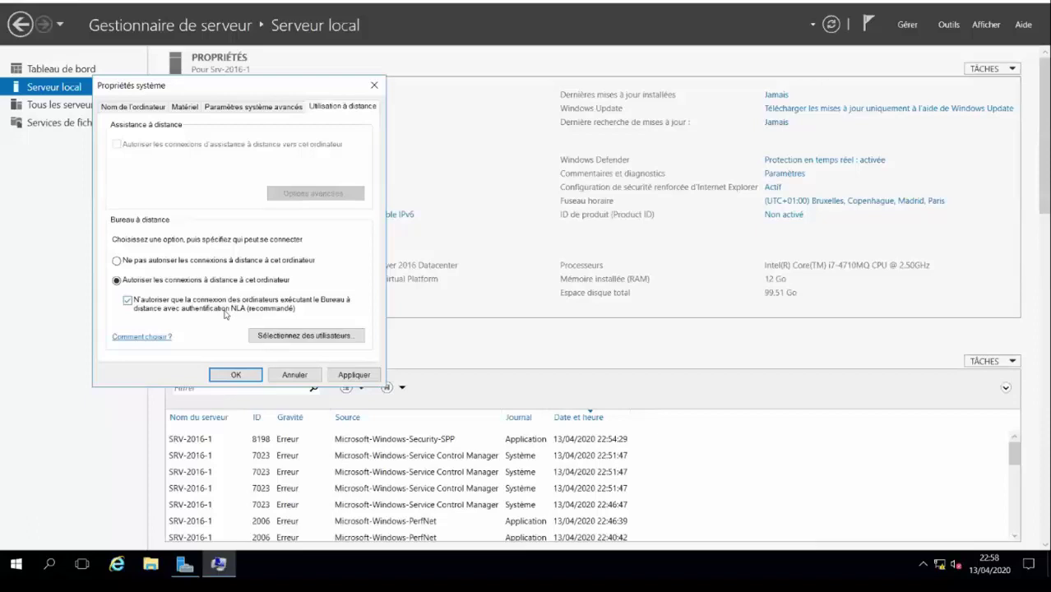
{"action": "left_click", "coordinate": [127, 301]}
{"action": "left_click", "coordinate": [242, 376]}
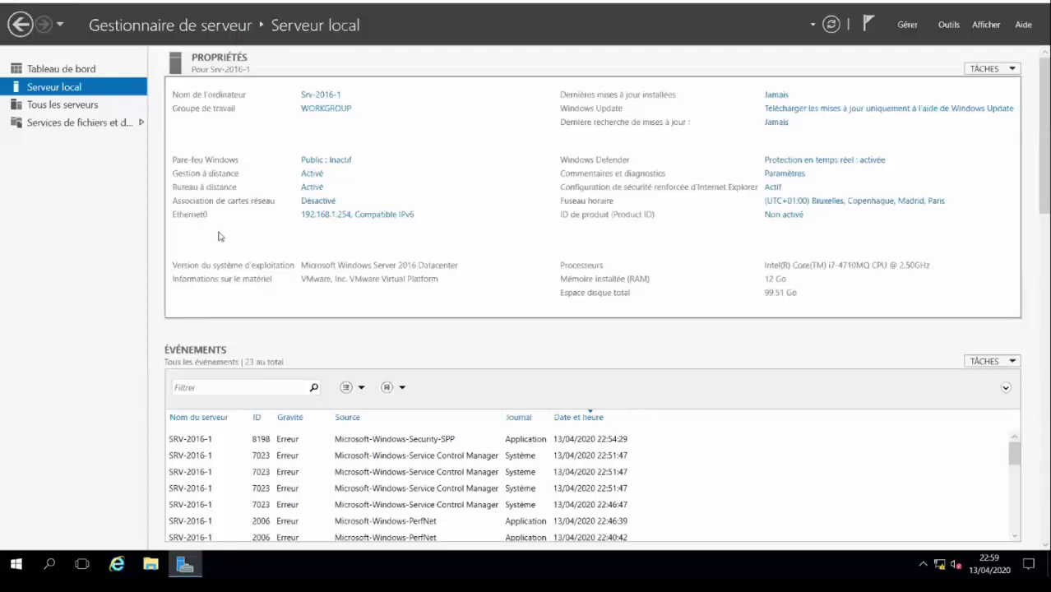
Step: Open the properties of the server's Ethernet0 connection and disable Internet Protocol version 6 (TCP/IPv6)
{"action": "left_click", "coordinate": [345, 216]}
{"action": "left_click", "coordinate": [218, 160]}
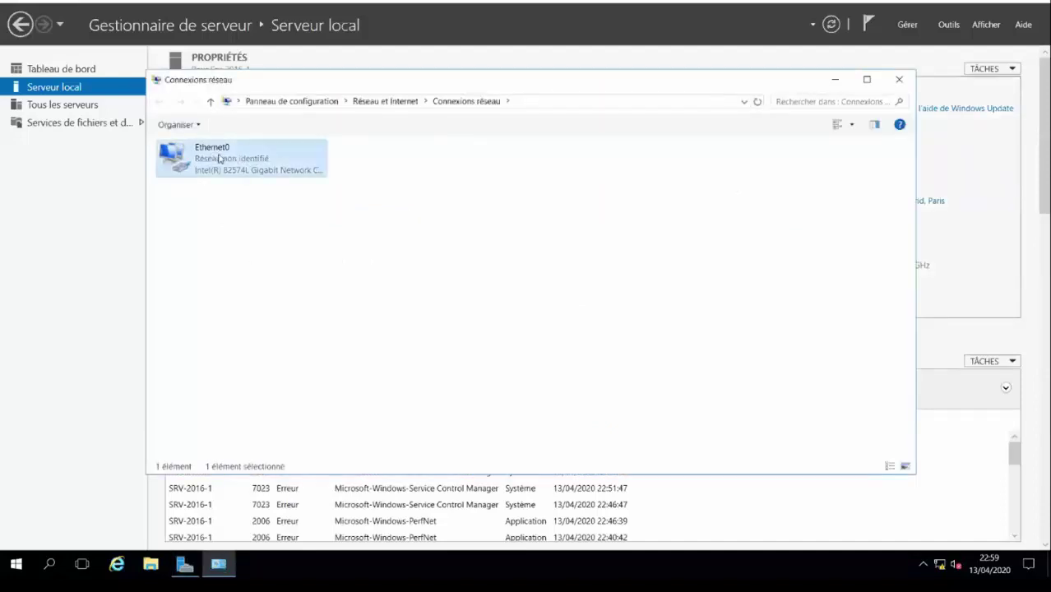
{"action": "key", "text": "Return"}
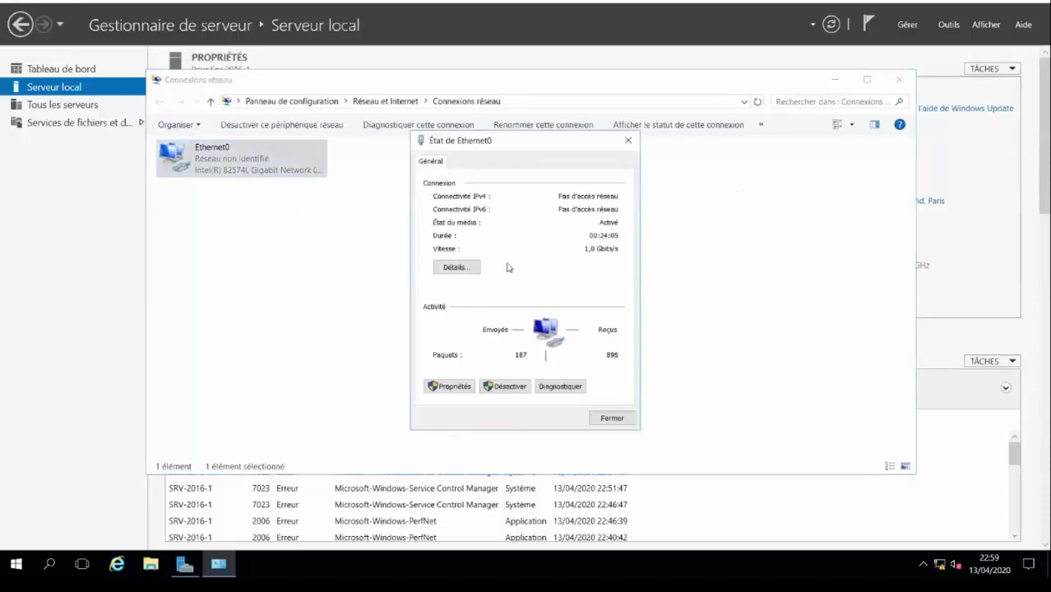
{"action": "left_click", "coordinate": [448, 385]}
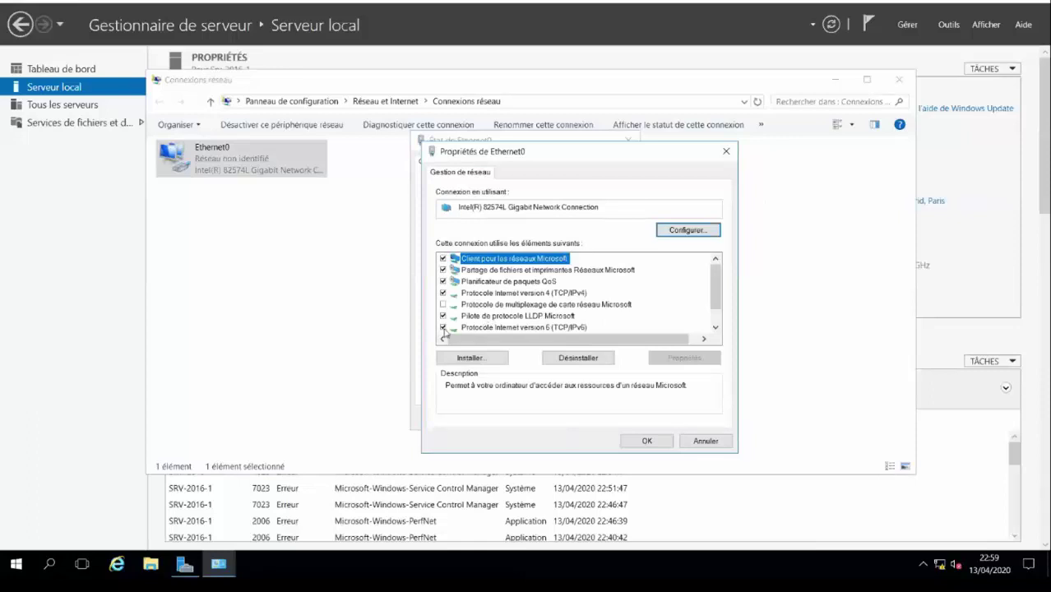
{"action": "left_click", "coordinate": [443, 328]}
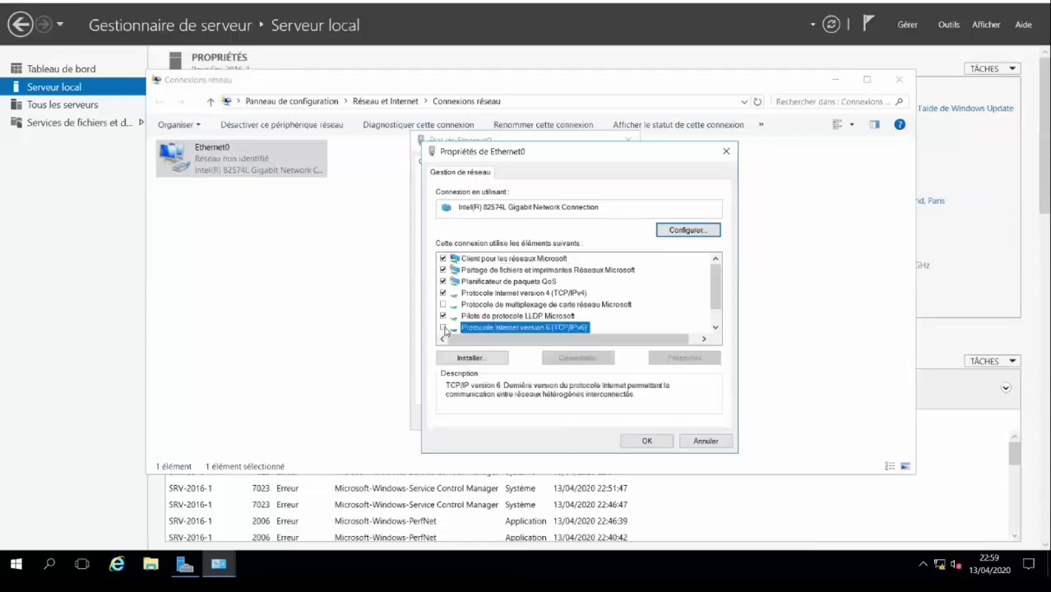
Step: Review Ethernet0's IPv4 address, subnet mask, gateway and DNS server, confirm the adapter properties, and close the network windows
{"action": "double_click", "coordinate": [510, 294]}
{"action": "double_click", "coordinate": [588, 313]}
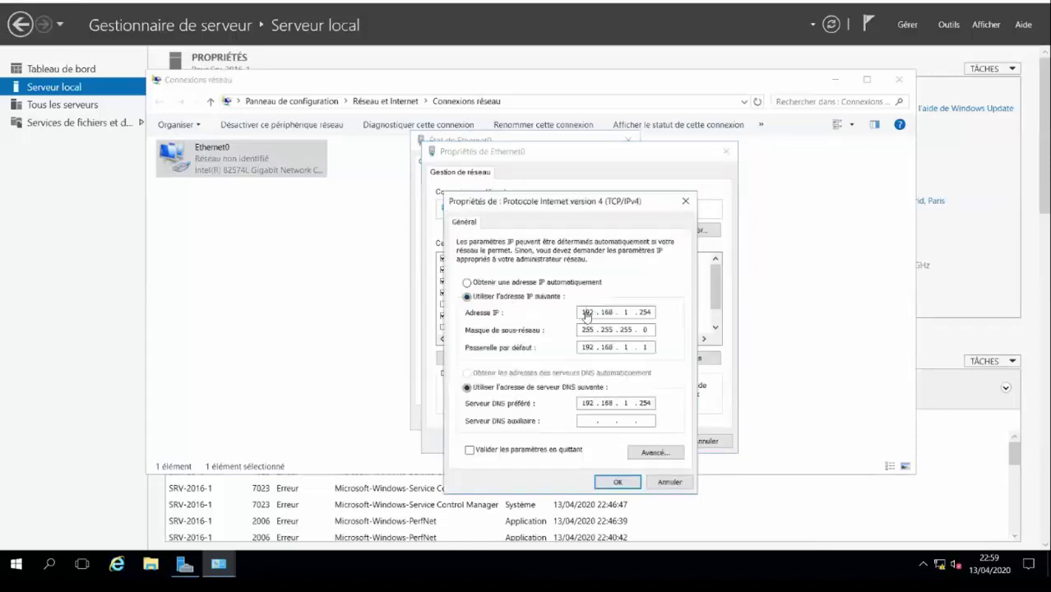
{"action": "left_click", "coordinate": [648, 315]}
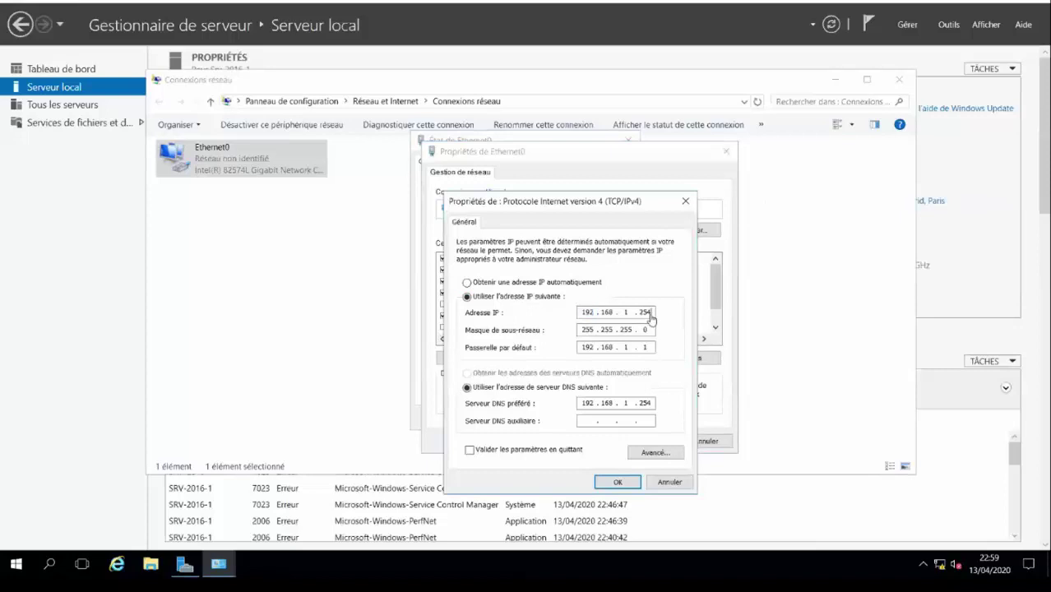
{"action": "left_click", "coordinate": [648, 330]}
{"action": "left_click", "coordinate": [648, 348]}
{"action": "left_click", "coordinate": [654, 403]}
{"action": "left_click", "coordinate": [653, 402]}
{"action": "left_click", "coordinate": [618, 482]}
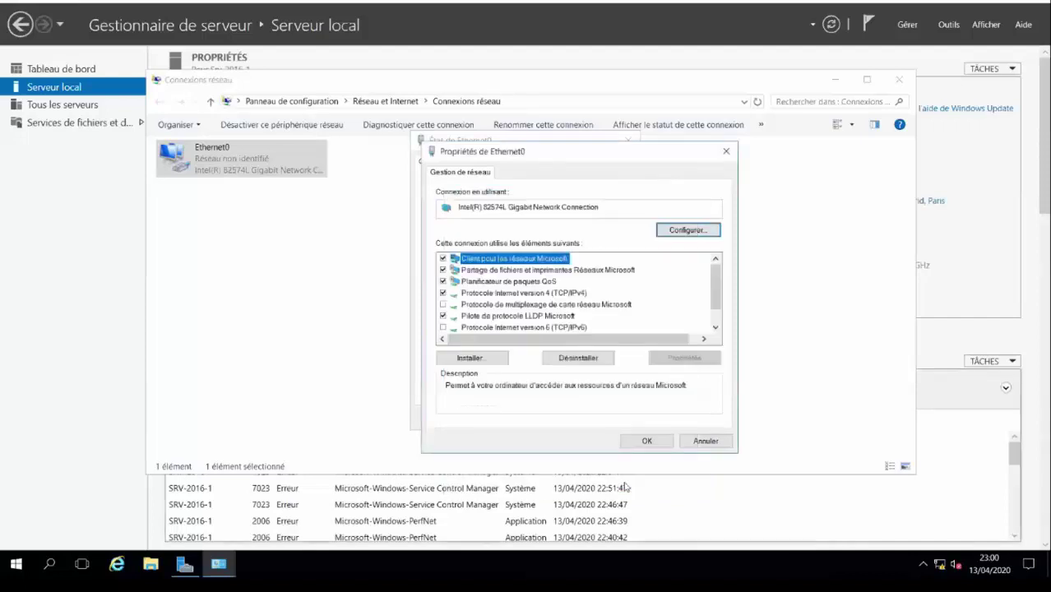
{"action": "left_click", "coordinate": [647, 441]}
{"action": "left_click", "coordinate": [615, 416]}
{"action": "left_click", "coordinate": [898, 79]}
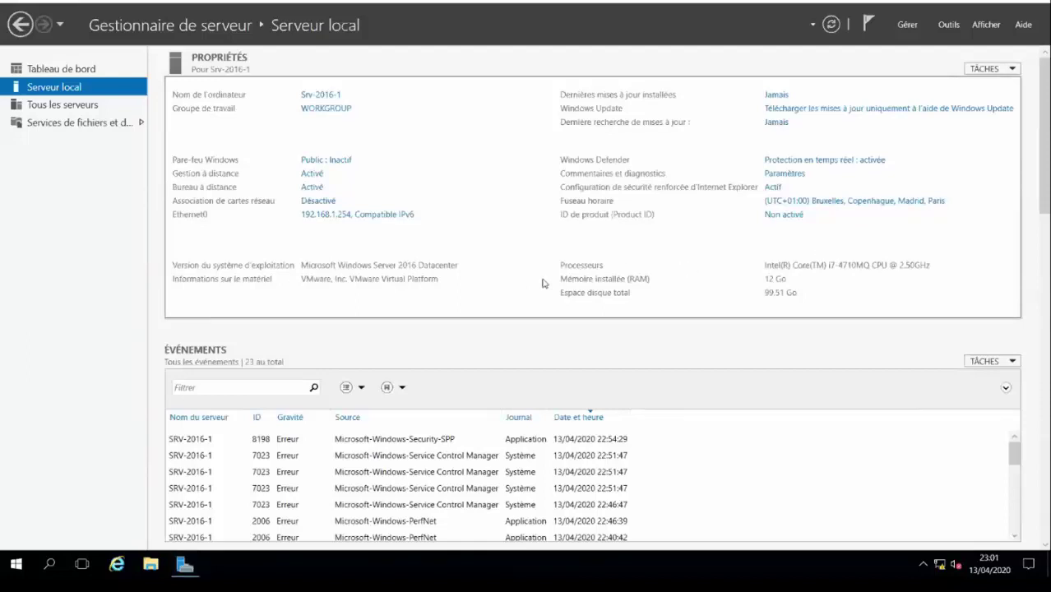
Step: Open Windows PowerShell as administrator and move its window fully into view
{"action": "key", "text": "super"}
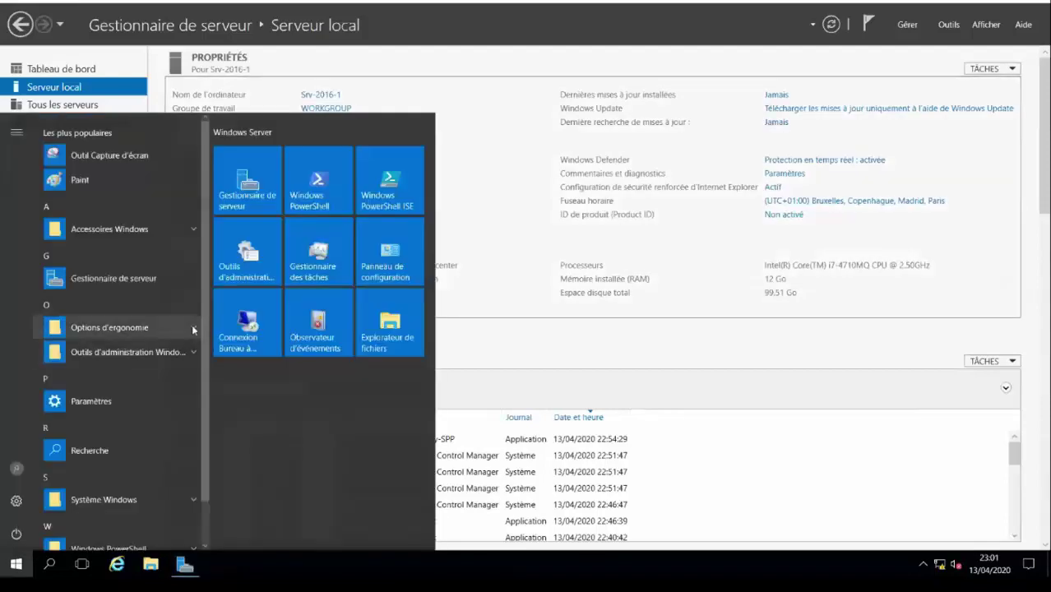
{"action": "right_click", "coordinate": [326, 201]}
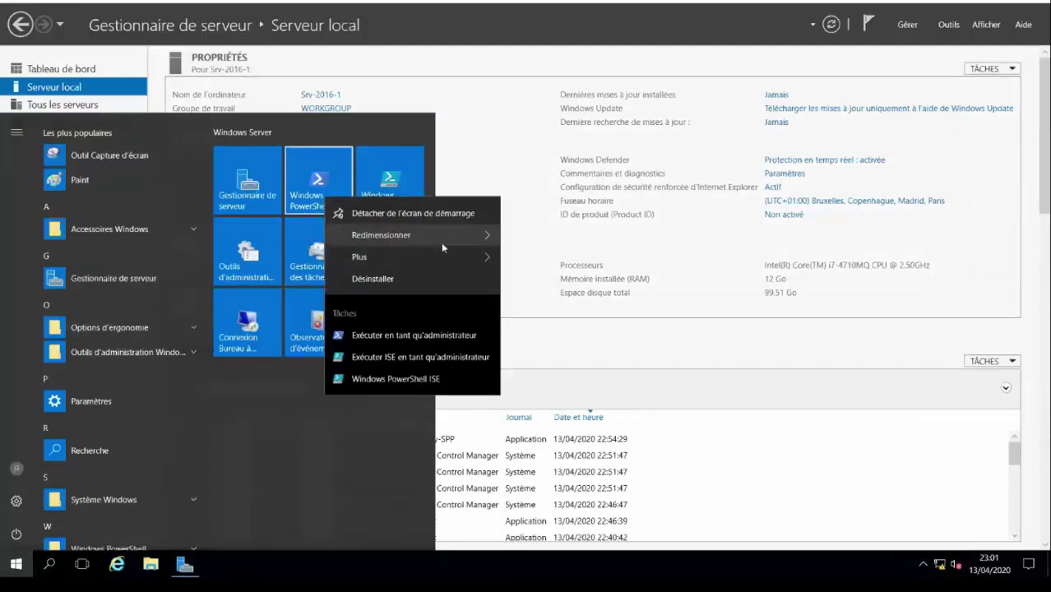
{"action": "mouse_move", "coordinate": [452, 257]}
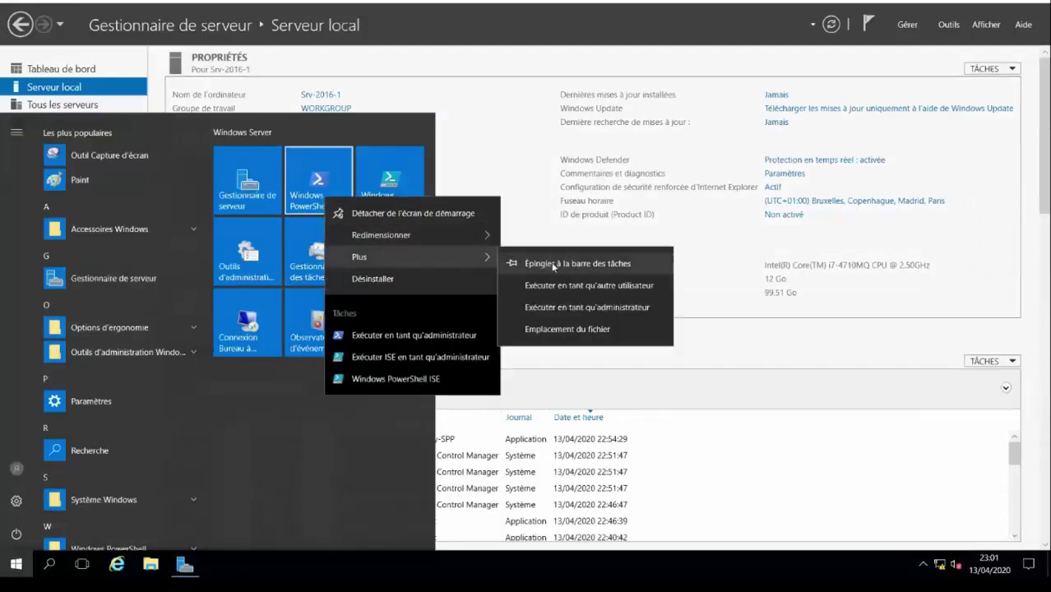
{"action": "left_click", "coordinate": [589, 308]}
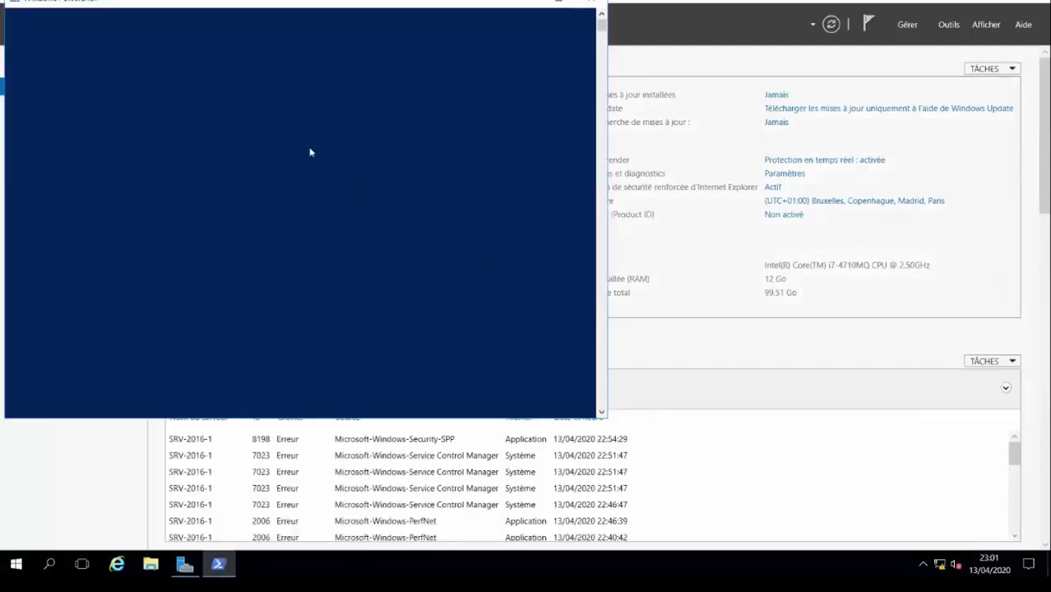
{"action": "left_click_drag", "start_coordinate": [474, 3], "coordinate": [586, 96]}
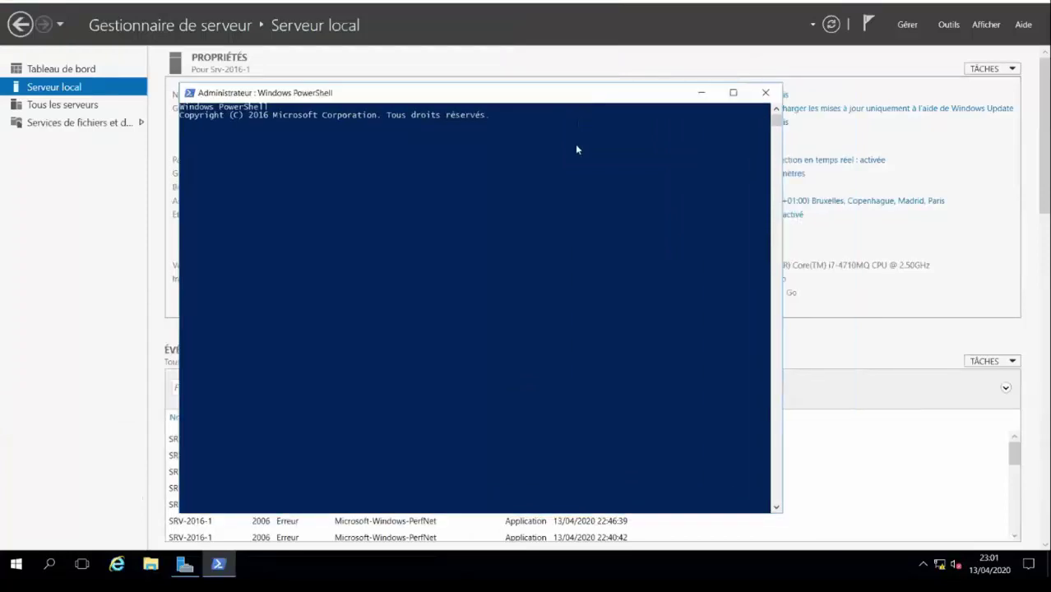
Step: Run slmgr /rearm in PowerShell, dismiss the resulting message, and close the PowerShell window
{"action": "type", "text": "slmgr /rearm"}
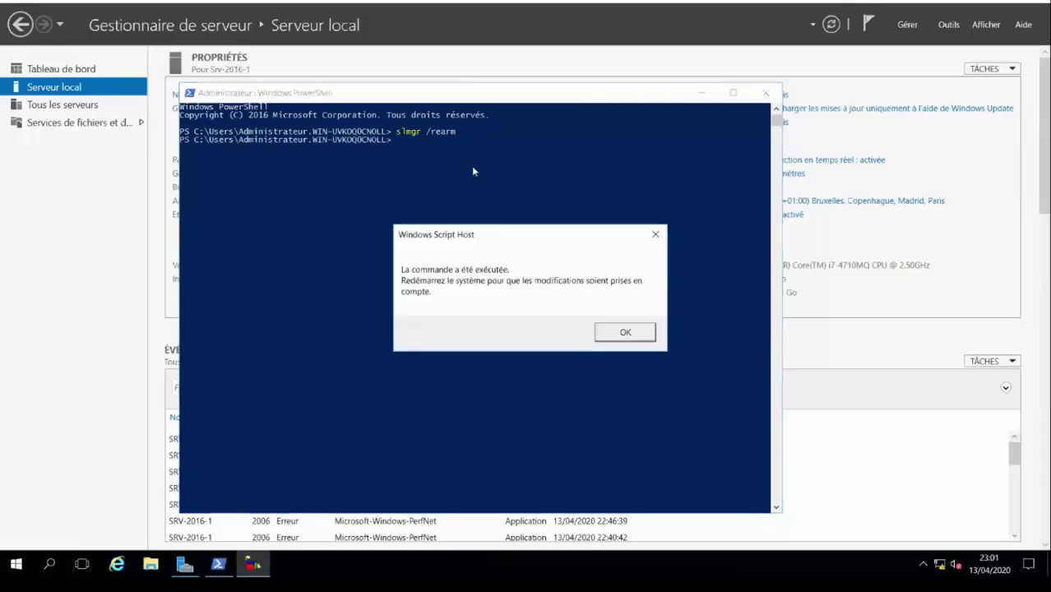
{"action": "left_click", "coordinate": [624, 332]}
{"action": "left_click", "coordinate": [766, 93]}
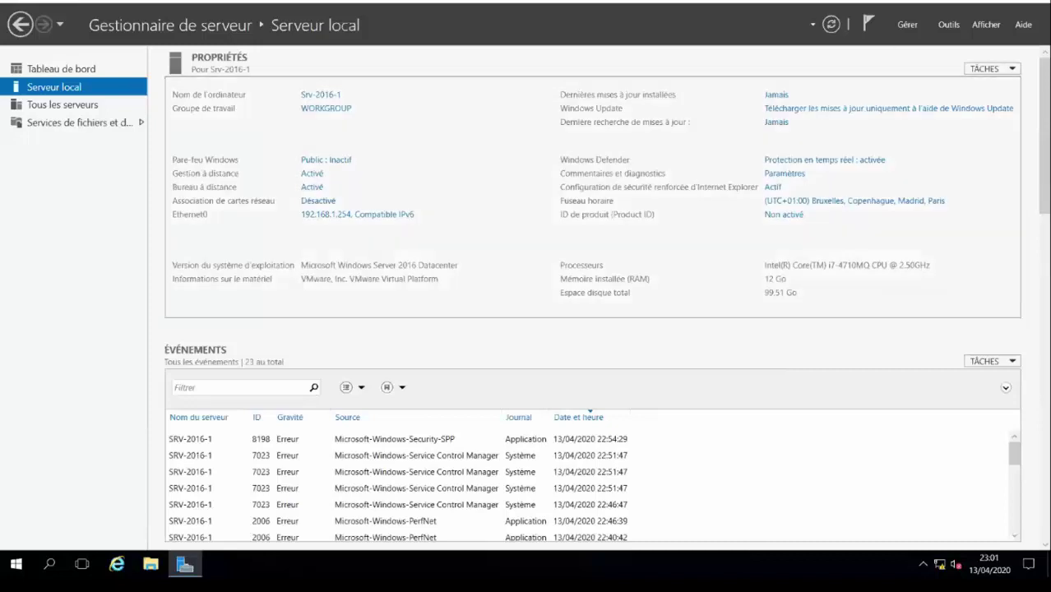
Step: Switch to the Windows 10 client virtual machine and disable TCP/IPv6 in the properties of its Ethernet0 connection
{"action": "left_click", "coordinate": [703, 4]}
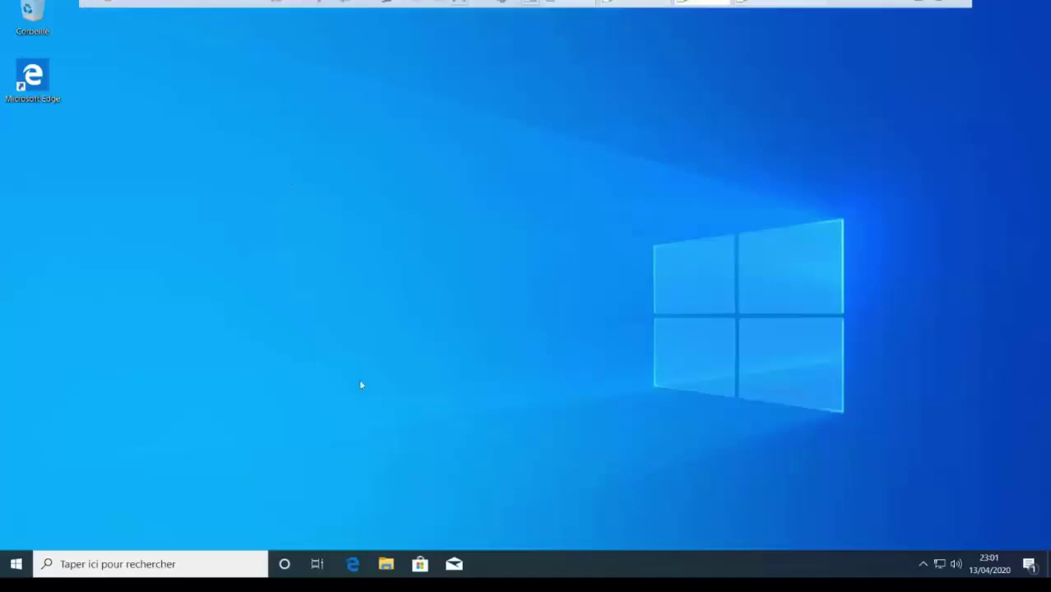
{"action": "right_click", "coordinate": [938, 563]}
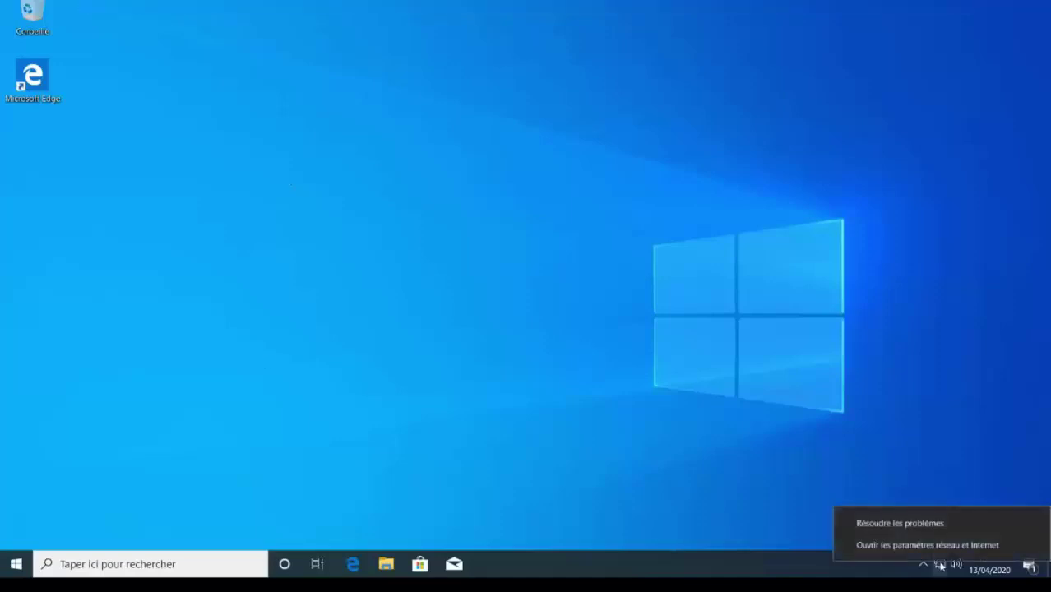
{"action": "left_click", "coordinate": [923, 549]}
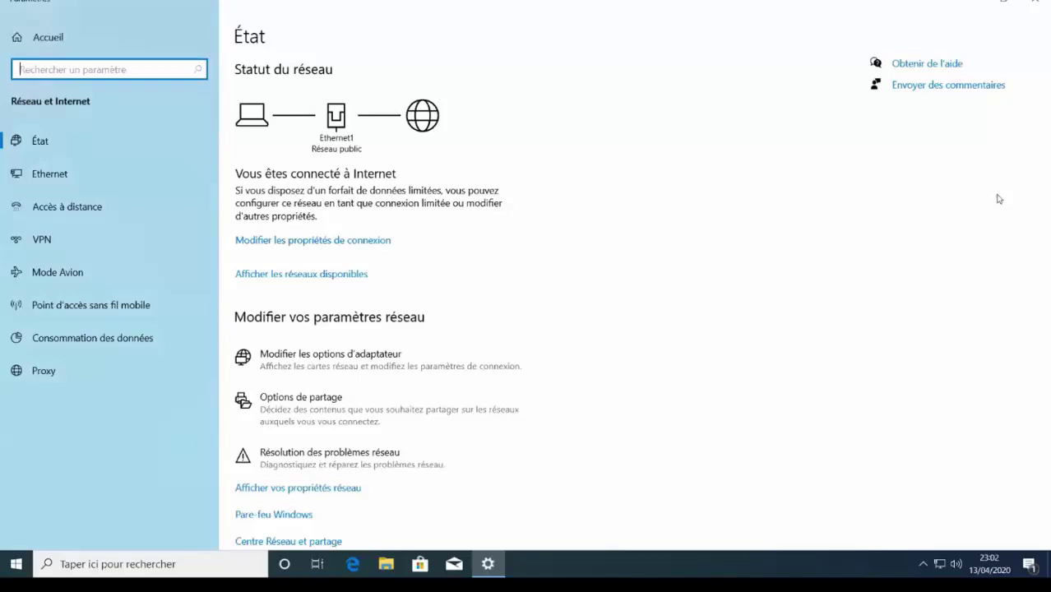
{"action": "left_click", "coordinate": [286, 542]}
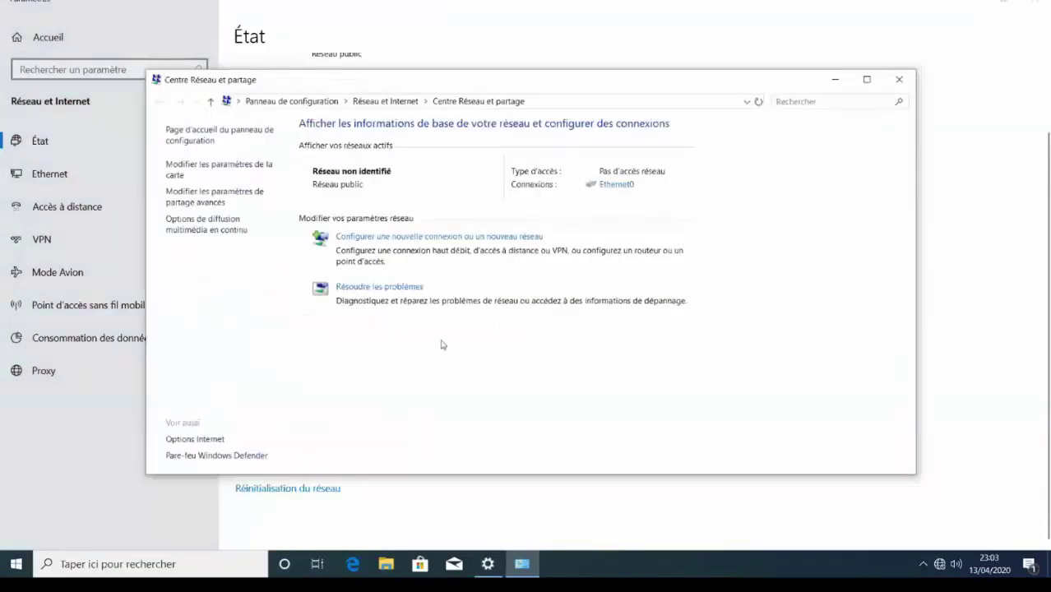
{"action": "left_click", "coordinate": [616, 184]}
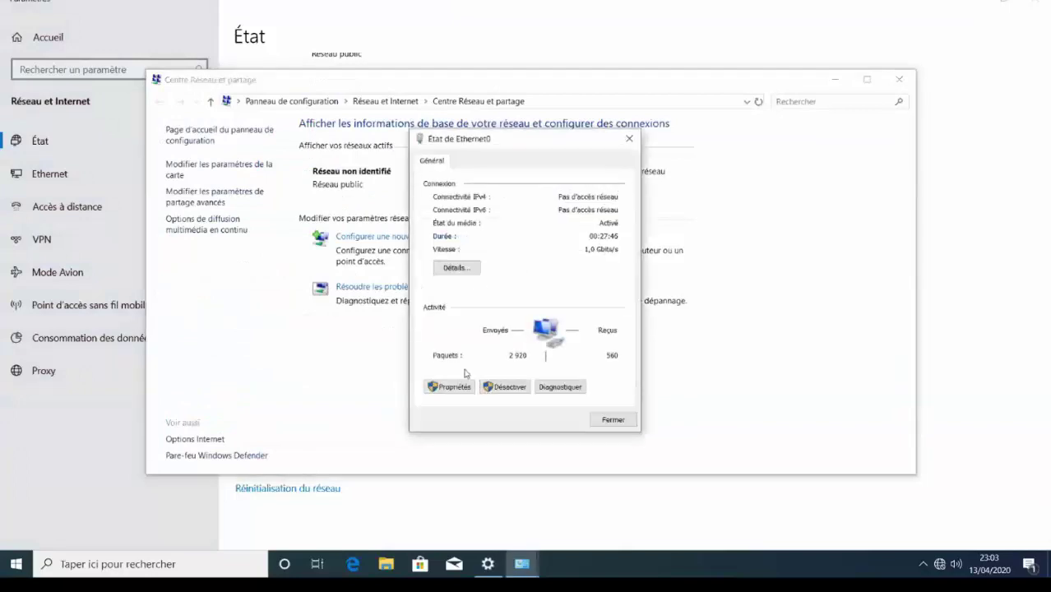
{"action": "left_click", "coordinate": [451, 387]}
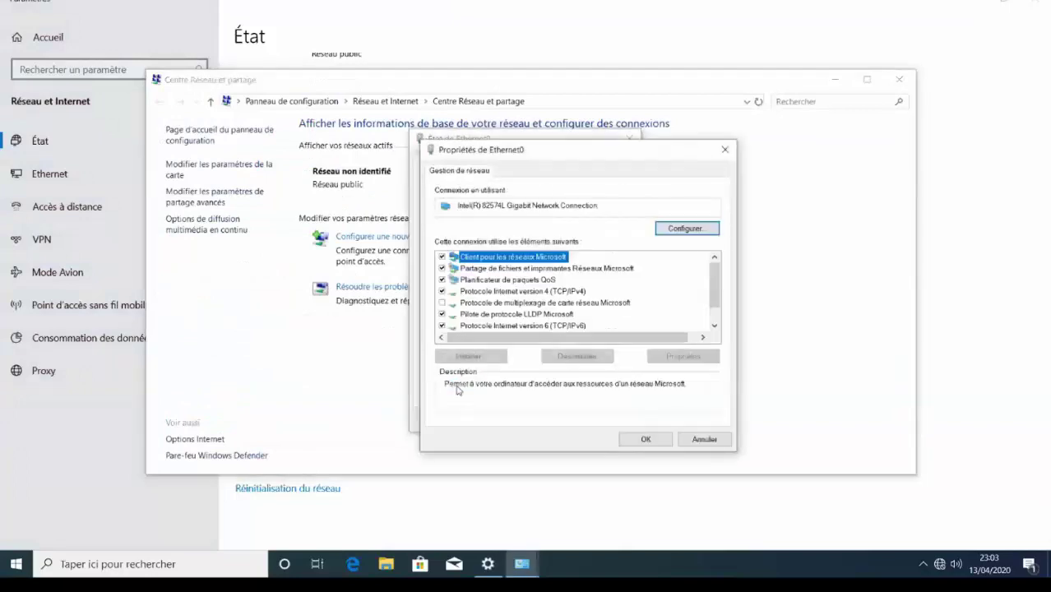
{"action": "left_click", "coordinate": [442, 325]}
Step: Check the client's IPv4 address, gateway and DNS settings, confirm the Ethernet0 properties, and close the Network and Sharing Center
{"action": "double_click", "coordinate": [553, 292]}
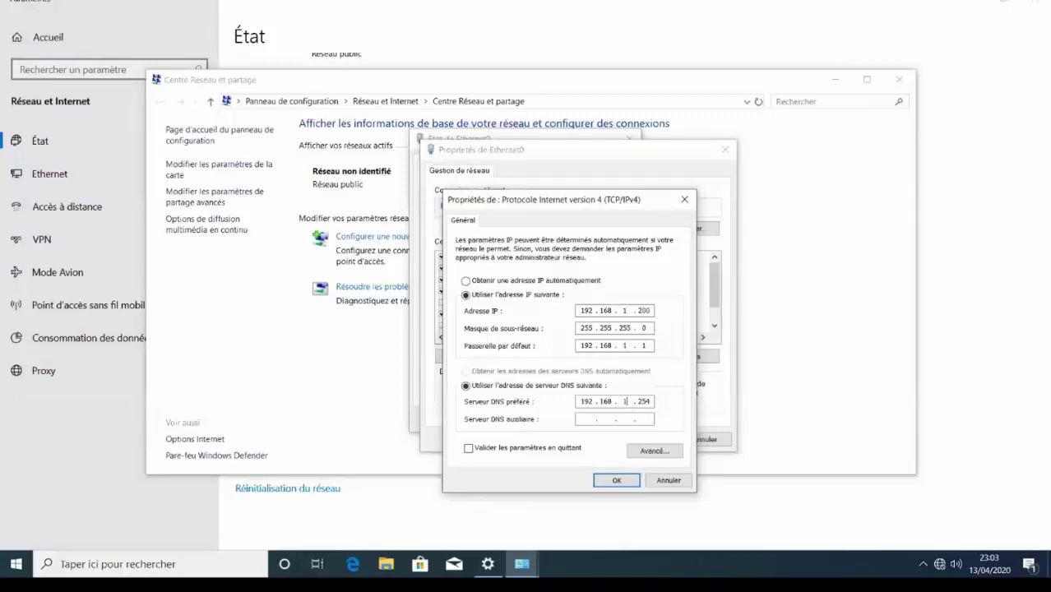
{"action": "left_click", "coordinate": [616, 481]}
{"action": "left_click", "coordinate": [643, 440]}
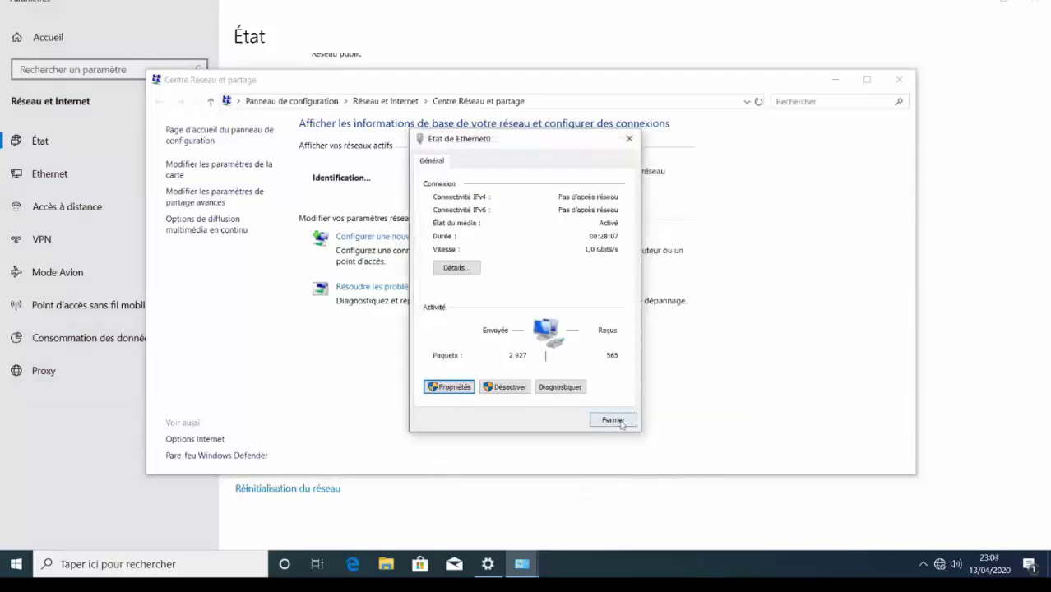
{"action": "left_click", "coordinate": [618, 421]}
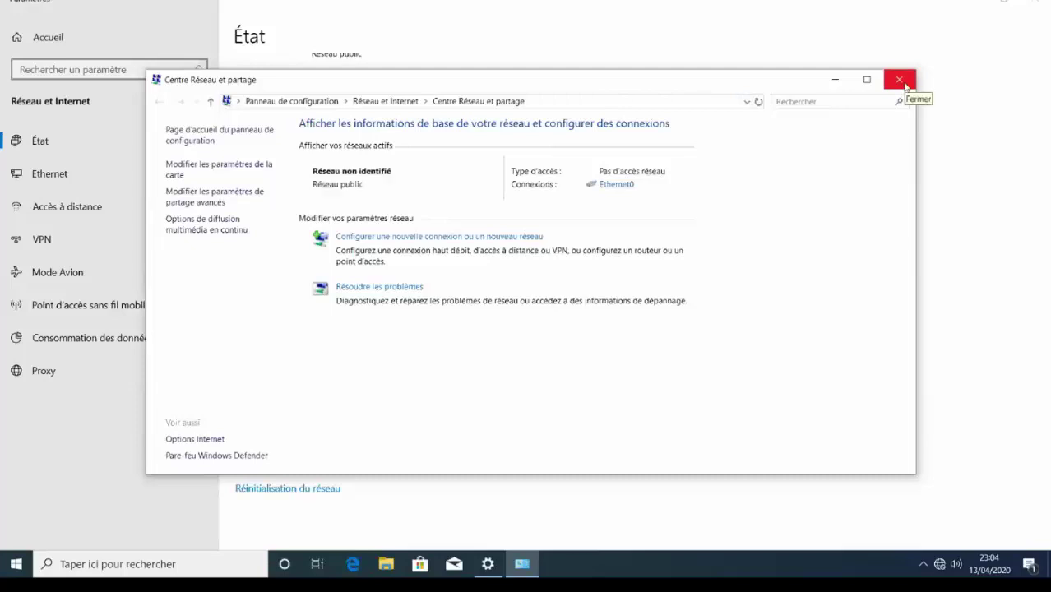
{"action": "left_click", "coordinate": [900, 80]}
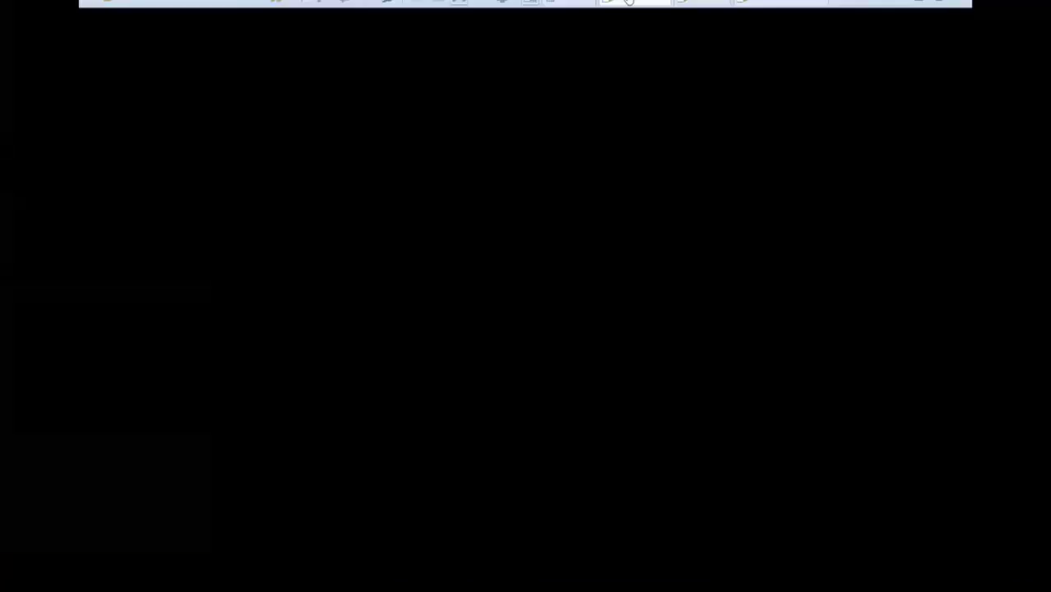
Step: Return to the Srv-2016-1 virtual machine and review its network adapter's LAN segment selection in the virtual machine settings
{"action": "left_click", "coordinate": [627, 2]}
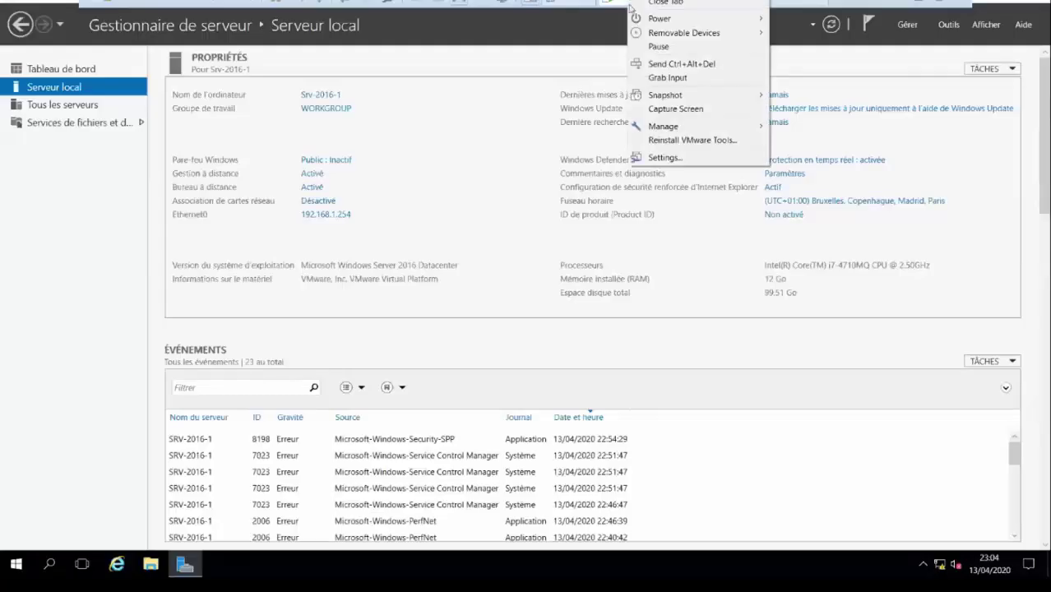
{"action": "left_click", "coordinate": [676, 158]}
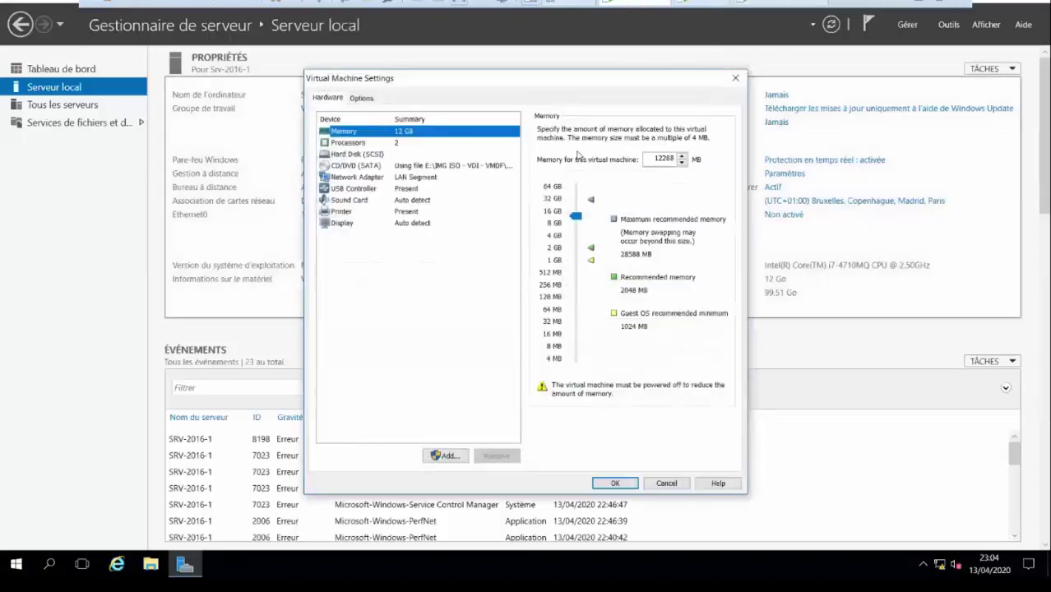
{"action": "left_click", "coordinate": [424, 179]}
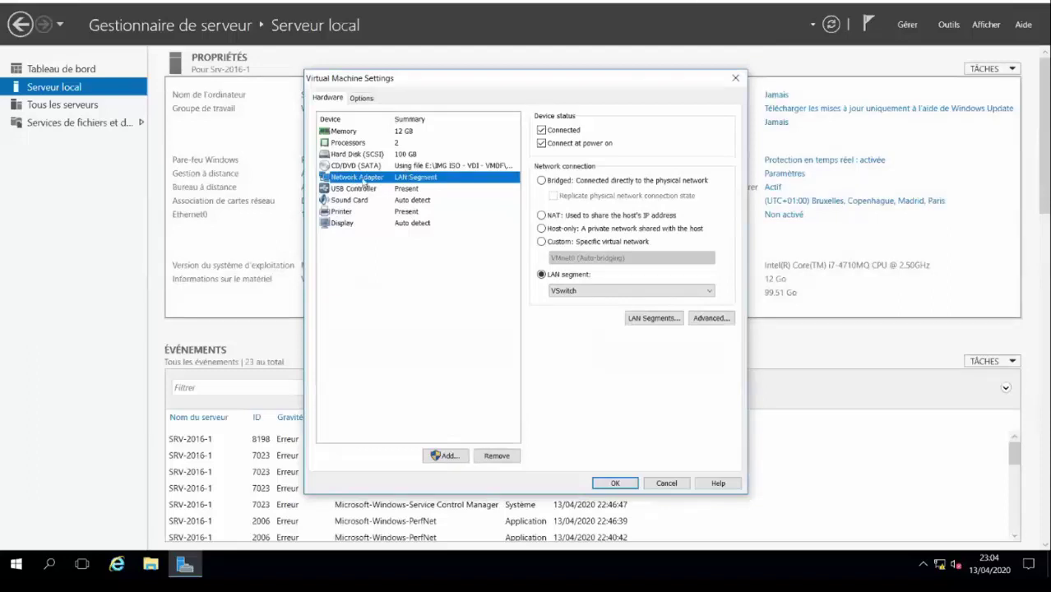
{"action": "left_click", "coordinate": [570, 291]}
{"action": "left_click", "coordinate": [570, 291]}
{"action": "left_click", "coordinate": [571, 292]}
{"action": "left_click", "coordinate": [571, 295]}
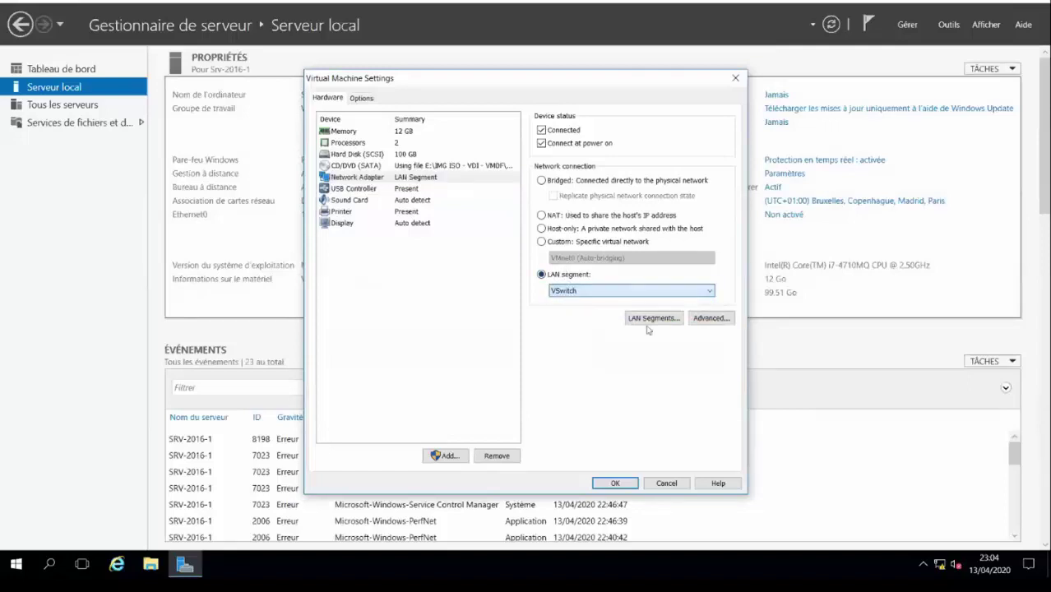
Step: Inspect the list of global LAN segments, cancel without changing it, and close the server's virtual machine settings
{"action": "left_click", "coordinate": [651, 318]}
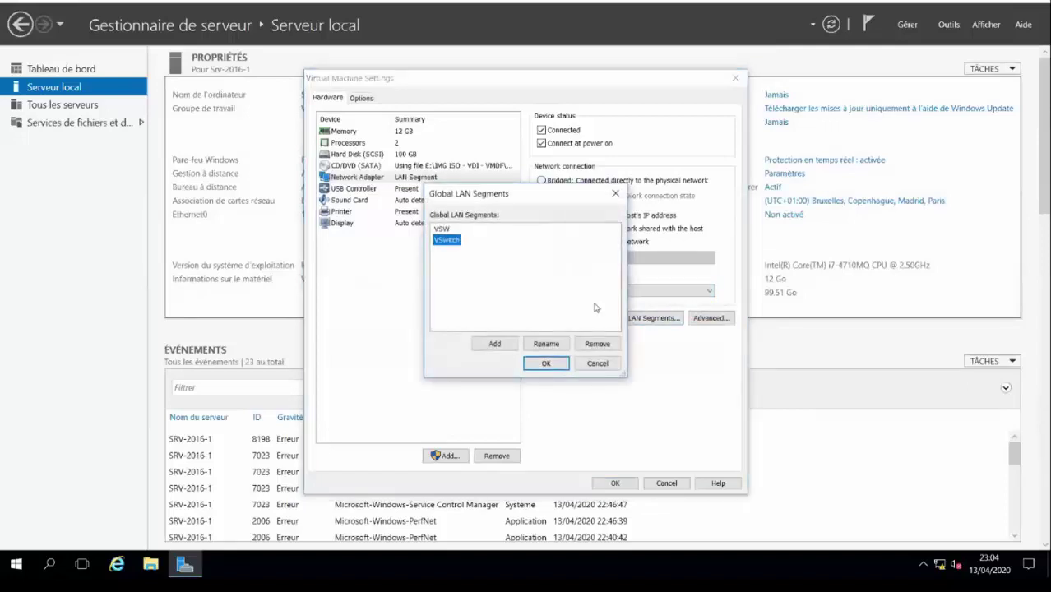
{"action": "left_click", "coordinate": [440, 230]}
{"action": "left_click", "coordinate": [449, 240]}
{"action": "left_click", "coordinate": [594, 368]}
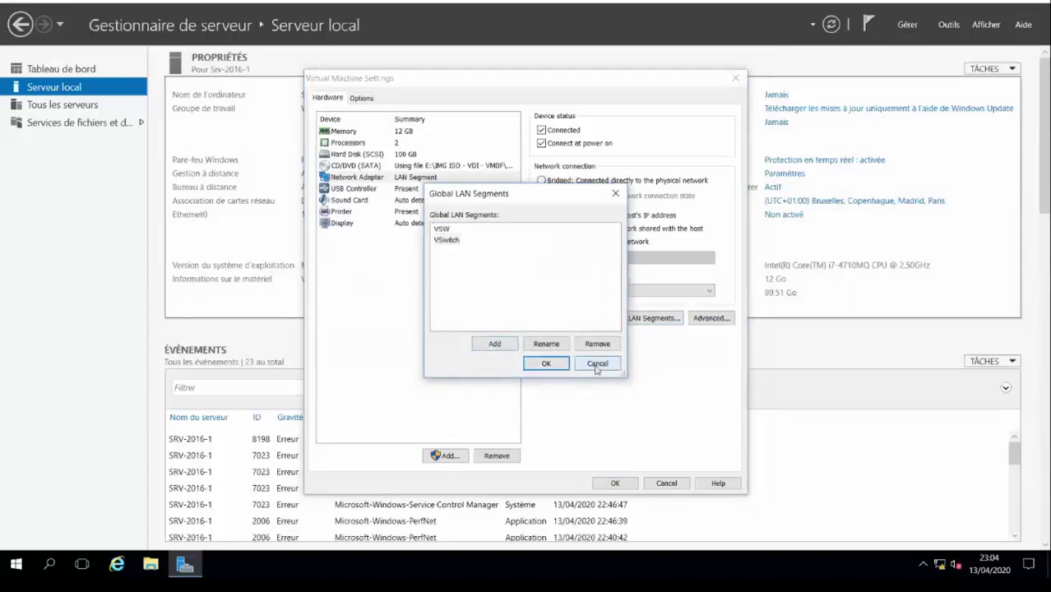
{"action": "left_click", "coordinate": [618, 483]}
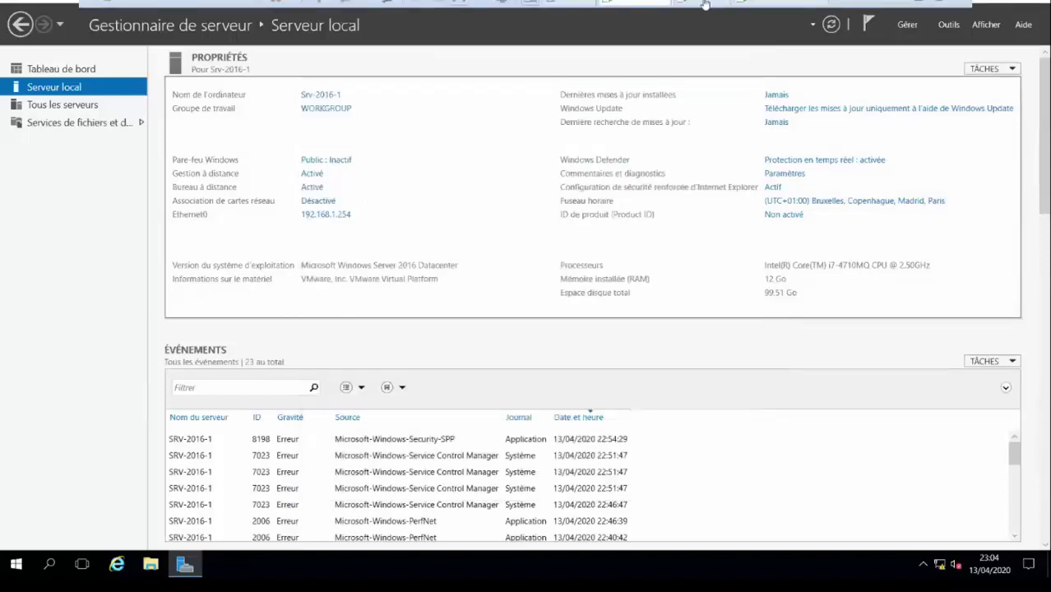
Step: Check the network adapter's LAN segment in the Windows 10 client's virtual machine settings and close them
{"action": "right_click", "coordinate": [713, 5]}
{"action": "left_click", "coordinate": [743, 164]}
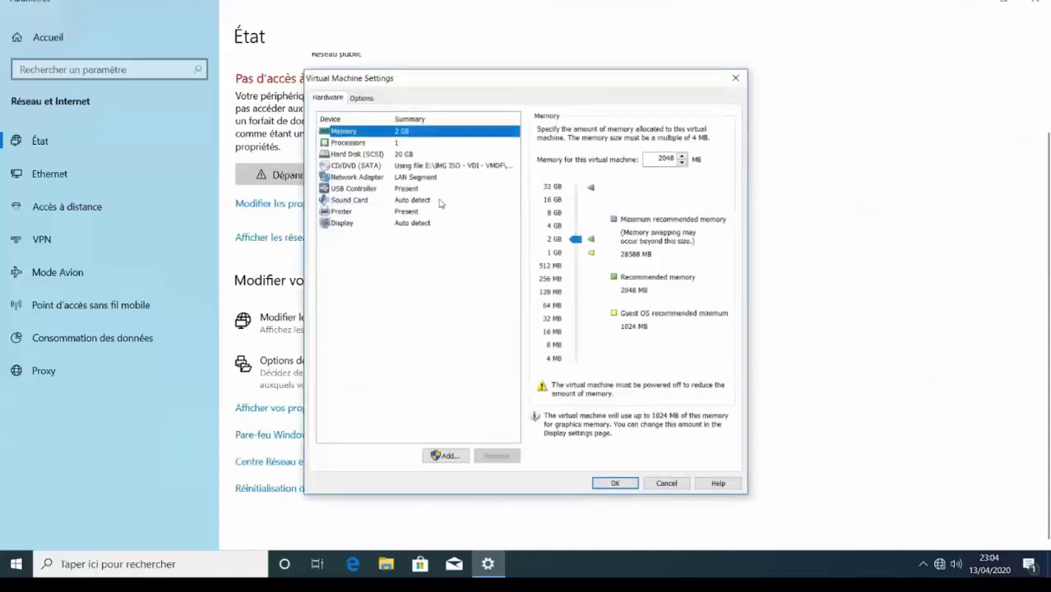
{"action": "left_click", "coordinate": [411, 178]}
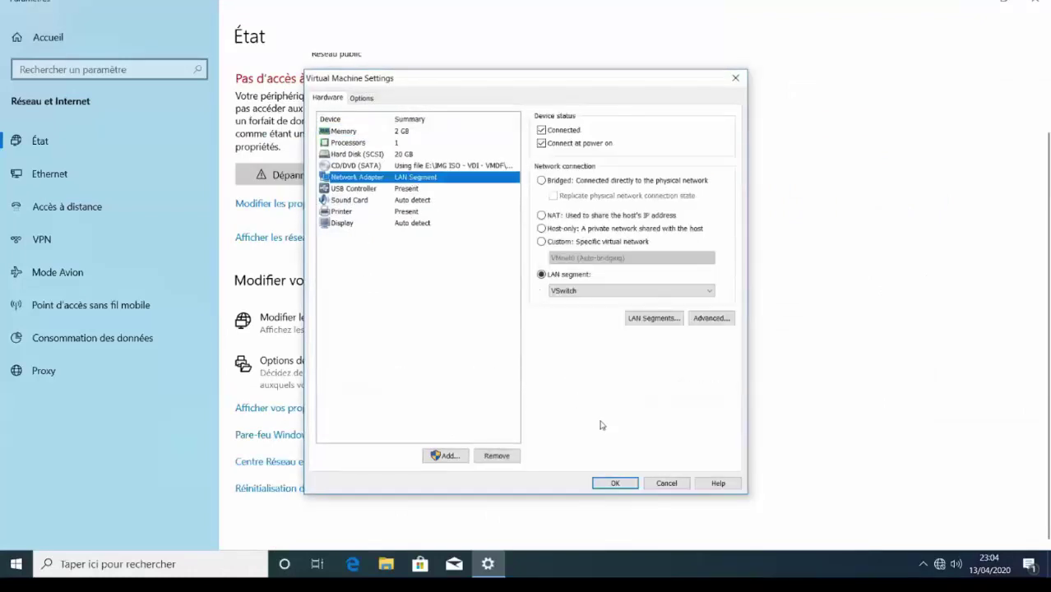
{"action": "left_click", "coordinate": [615, 484]}
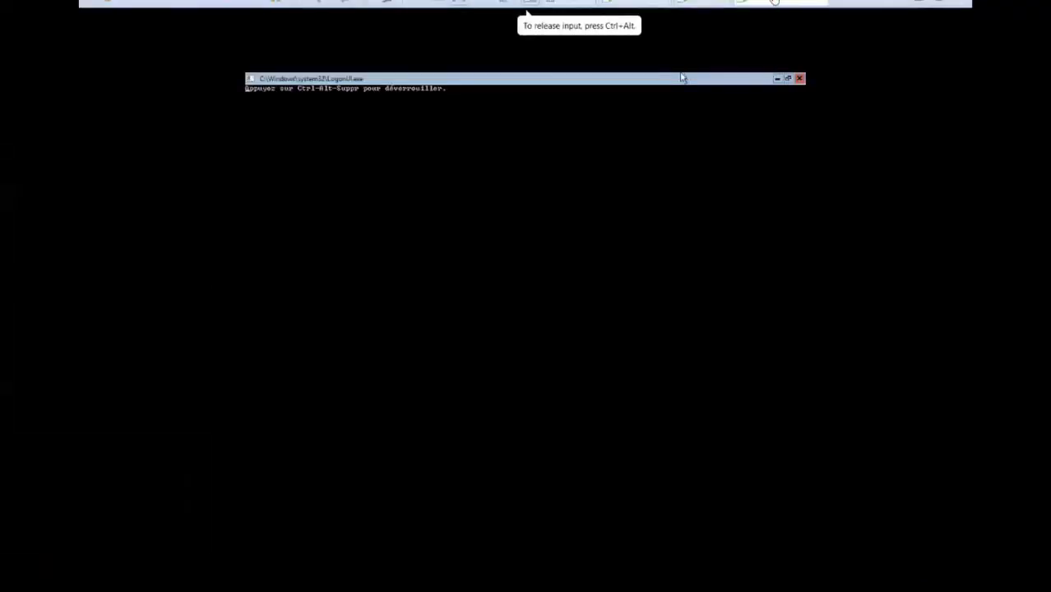
Step: Check the network adapter's LAN segment in the Srv-2016-1-Core virtual machine settings and close them
{"action": "left_click", "coordinate": [802, 4]}
{"action": "left_click", "coordinate": [812, 157]}
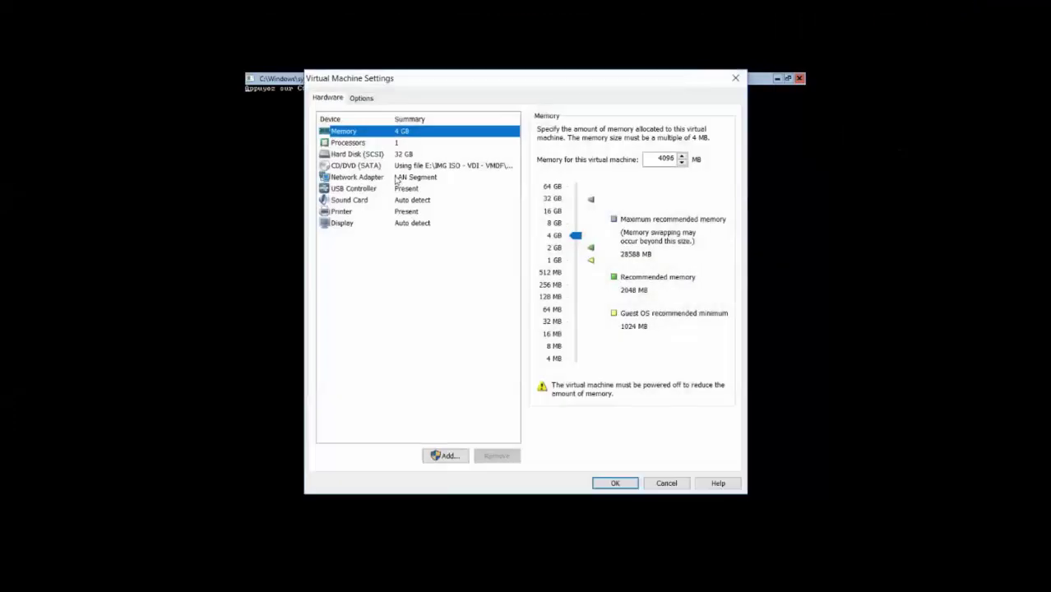
{"action": "left_click", "coordinate": [427, 179]}
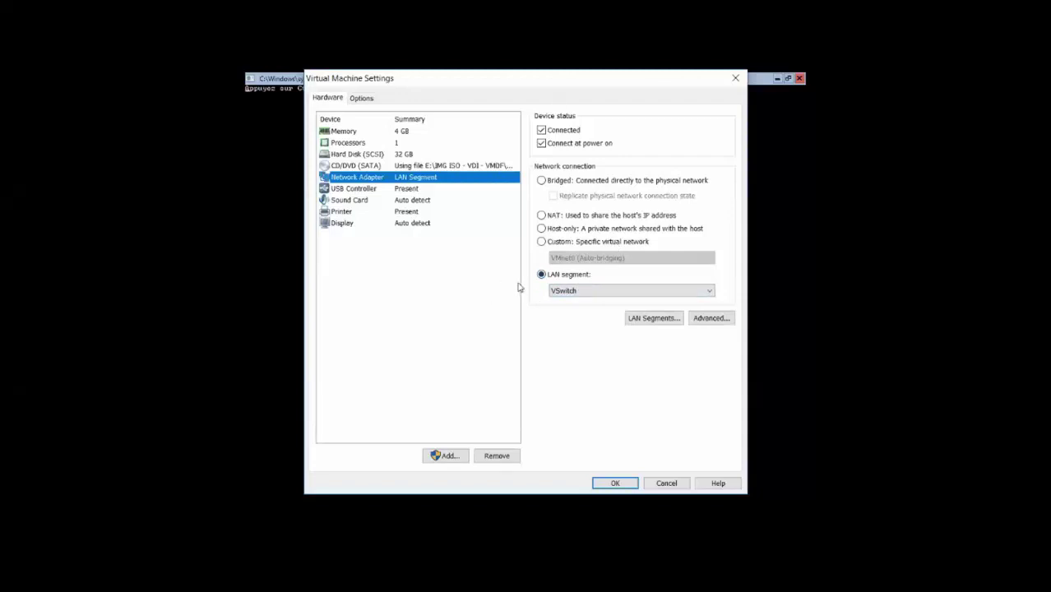
{"action": "left_click", "coordinate": [608, 484]}
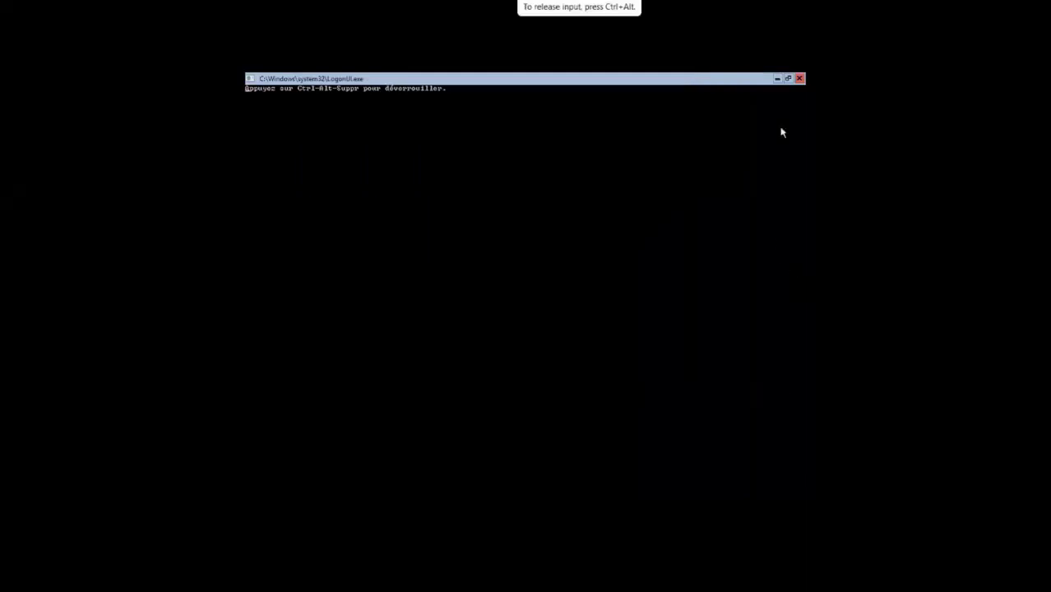
Step: Unlock the Srv-2016-1-Core virtual machine with Ctrl+Alt+Del and set a new Administrator account password
{"action": "mouse_move", "coordinate": [625, 2]}
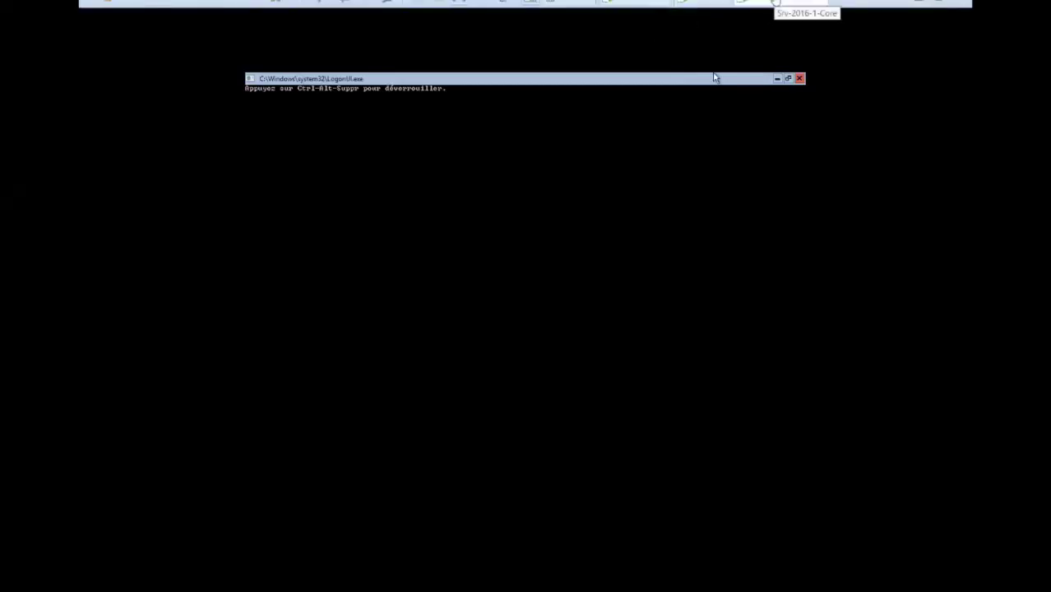
{"action": "left_click", "coordinate": [776, 3]}
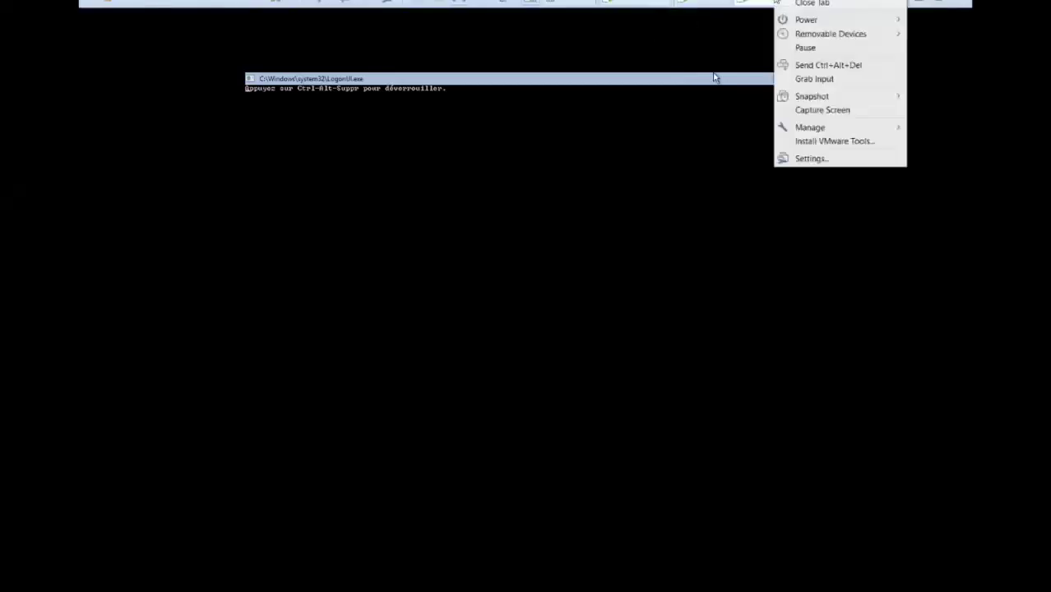
{"action": "left_click", "coordinate": [823, 66]}
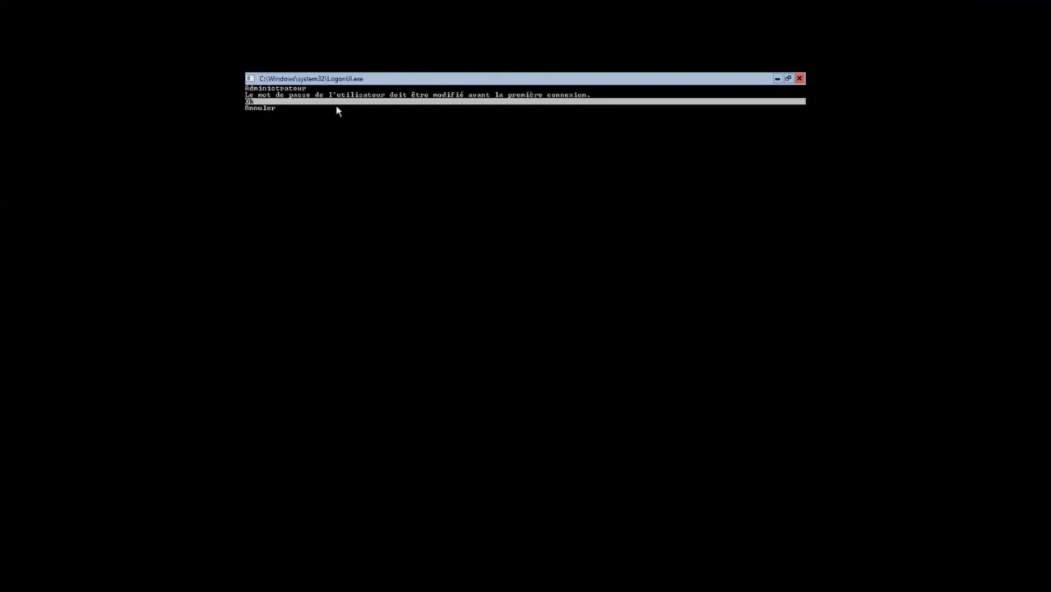
{"action": "key", "text": "Return"}
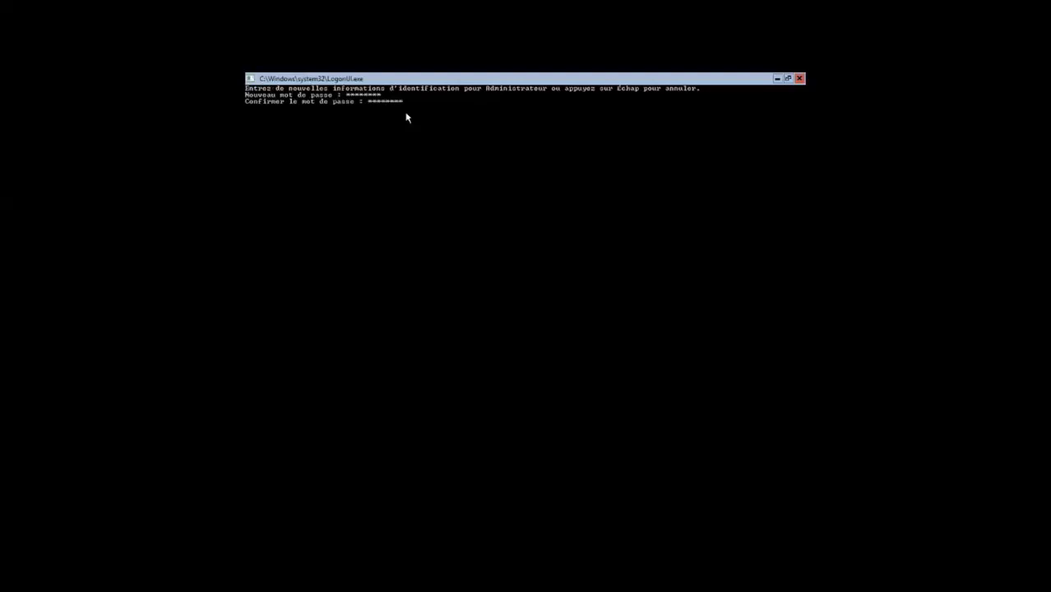
{"action": "key", "text": "Return"}
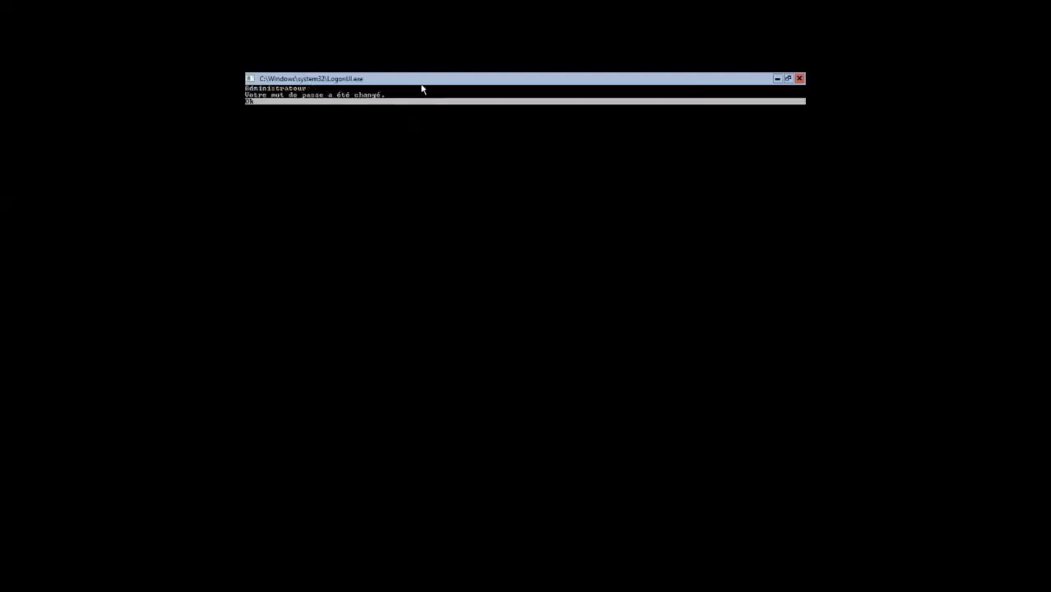
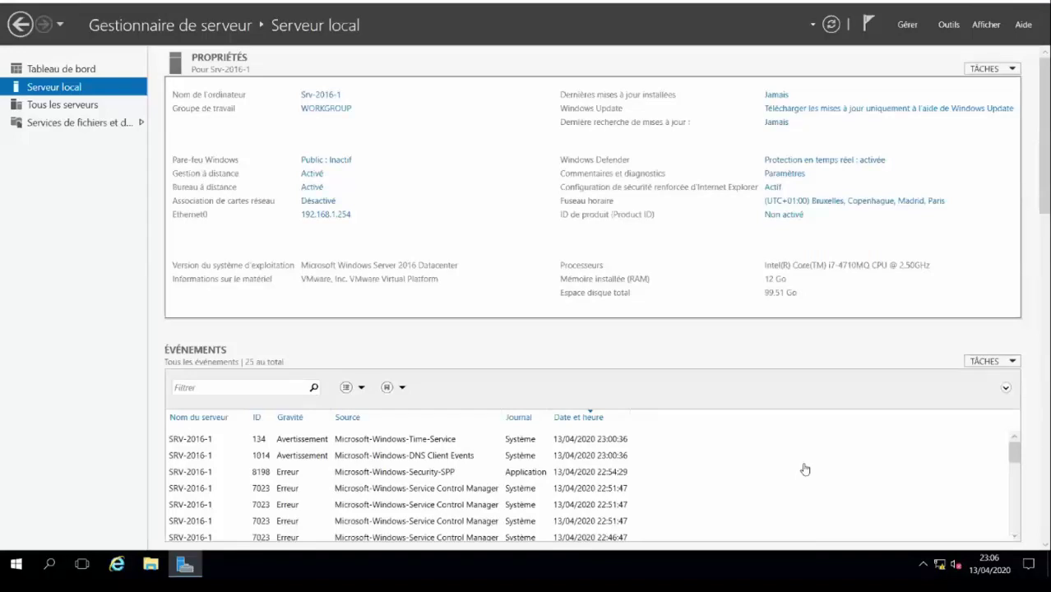
Step: Open a command prompt on Srv-2016-1 and ping 192.168.1.200 to test connectivity
{"action": "key", "text": "super+r"}
{"action": "key", "text": "Return"}
{"action": "type", "text": "ping 1"}
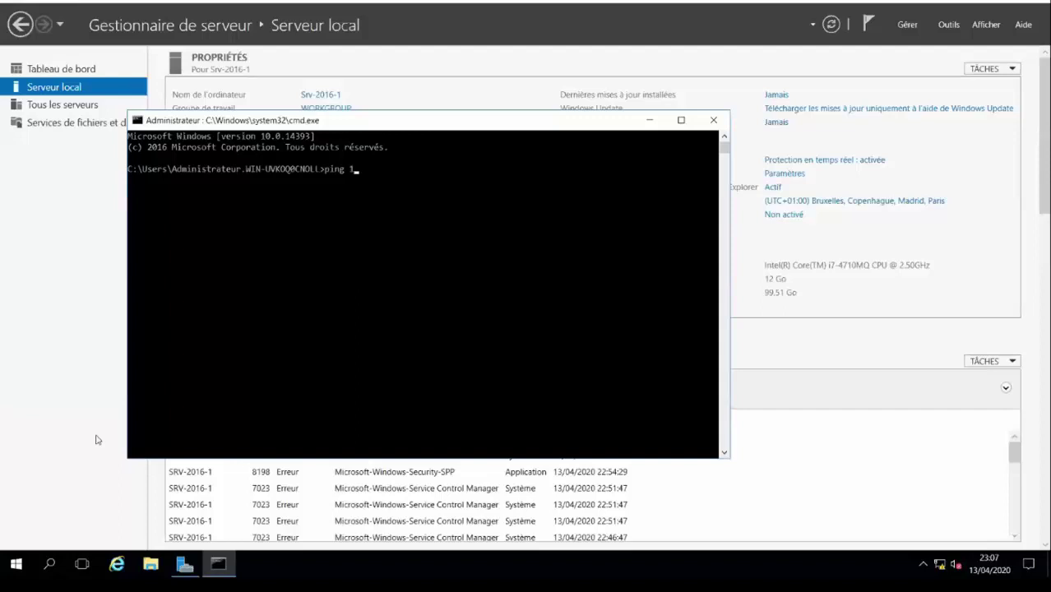
{"action": "type", "text": "92.168.1.200"}
{"action": "key", "text": "Return"}
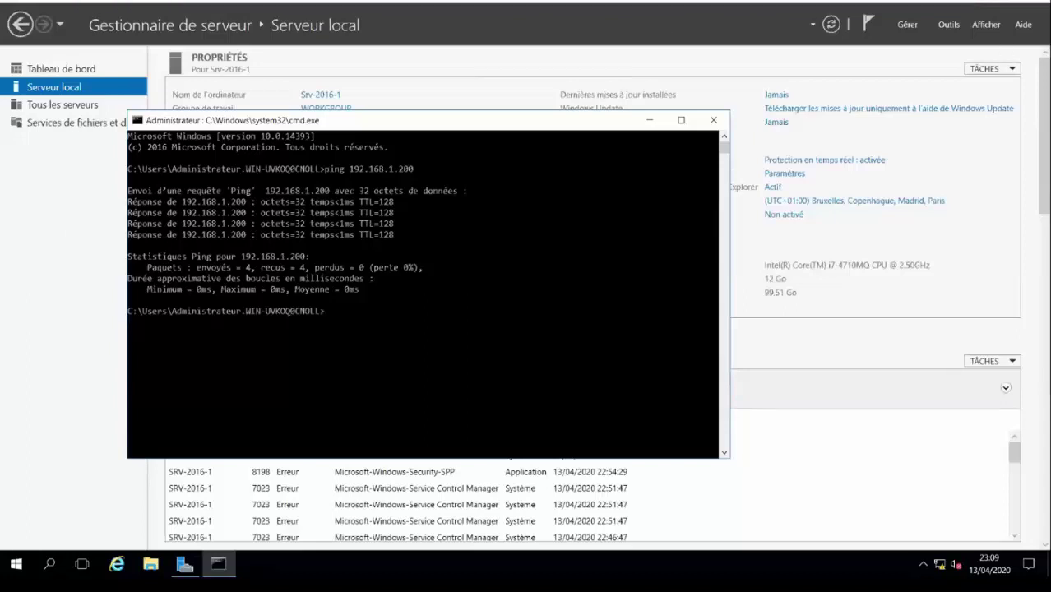
Step: Switch to the Notepad session notes and add the heading "Configuration basique :" with an empty bullet below it
{"action": "key", "text": "alt+Tab"}
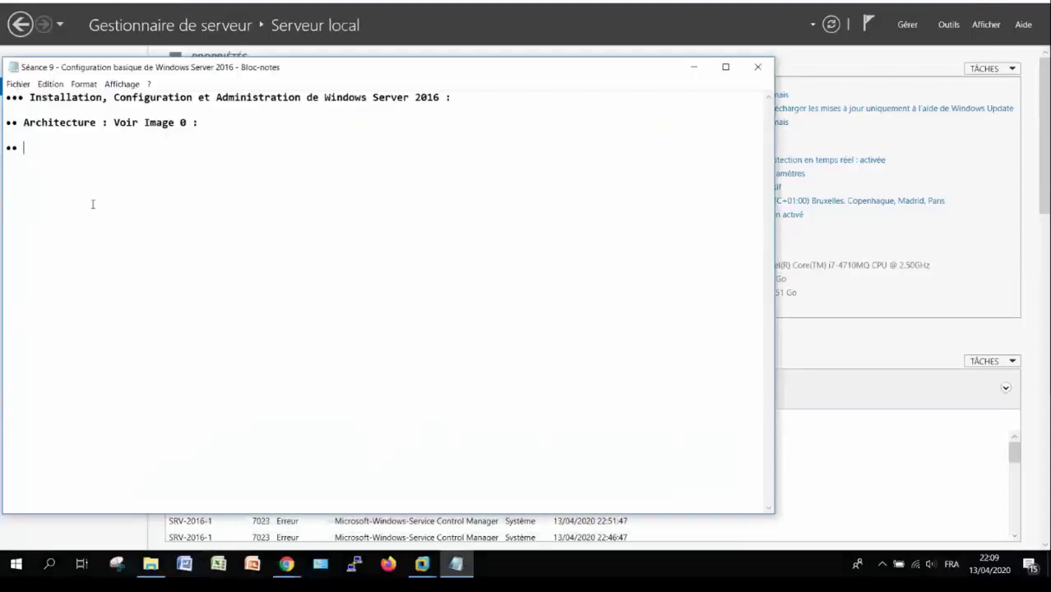
{"action": "type", "text": "Configuration"}
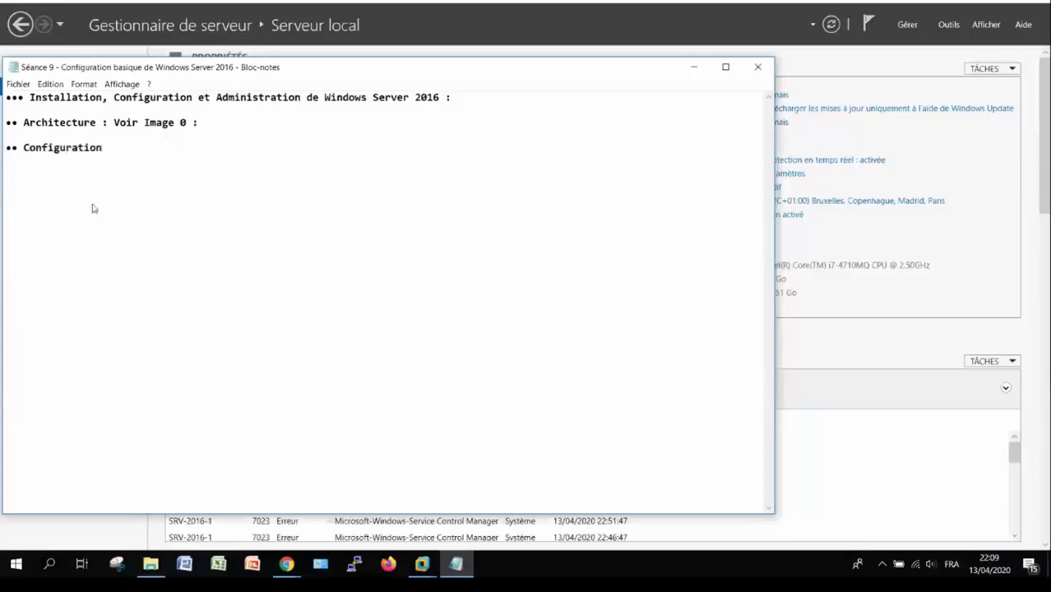
{"action": "type", "text": " basique : • "}
Step: Write "Après l'installation de Windows Server 2016" in the bullet under the heading, with a capital S in Server
{"action": "type", "text": "Aprèls"}
{"action": "key", "text": "BackSpace"}
{"action": "key", "text": "BackSpace"}
{"action": "type", "text": "s l'install"}
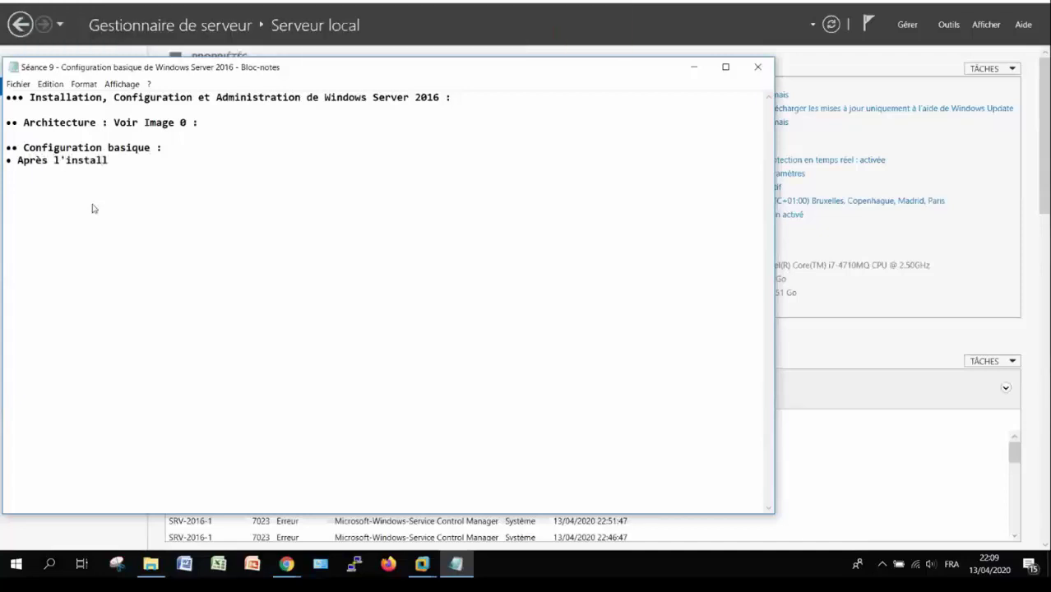
{"action": "type", "text": "ation de Windows serv"}
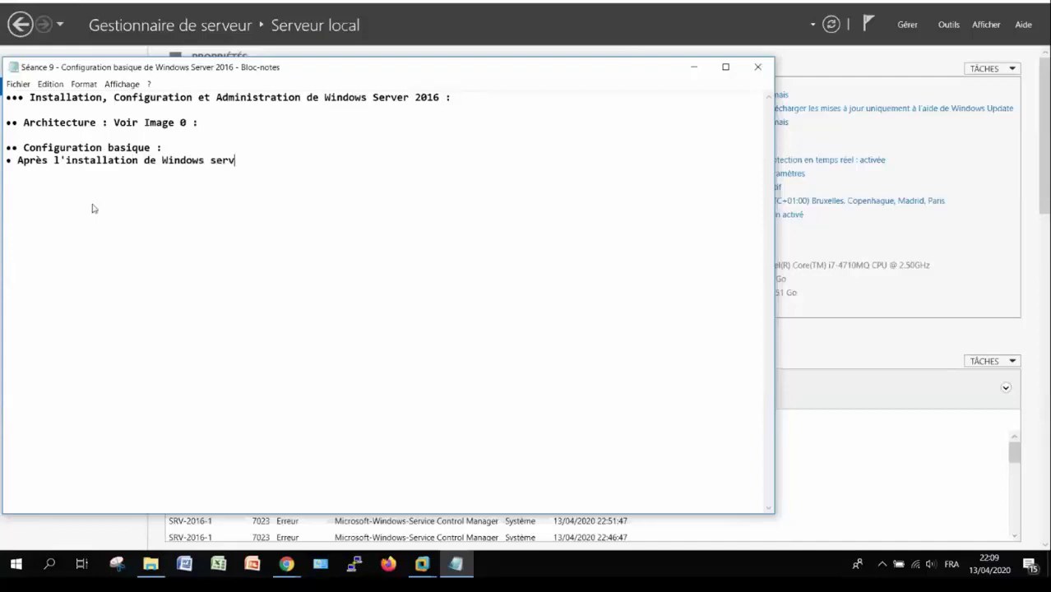
{"action": "type", "text": "er 2016"}
{"action": "left_click", "coordinate": [216, 156]}
{"action": "key", "text": "Delete"}
{"action": "type", "text": "S"}
Step: Complete the bullet sentence with "(Installation complète), il faut faire la configuration basique :"
{"action": "left_click", "coordinate": [312, 160]}
{"action": "type", "text": "(Installation comlpl"}
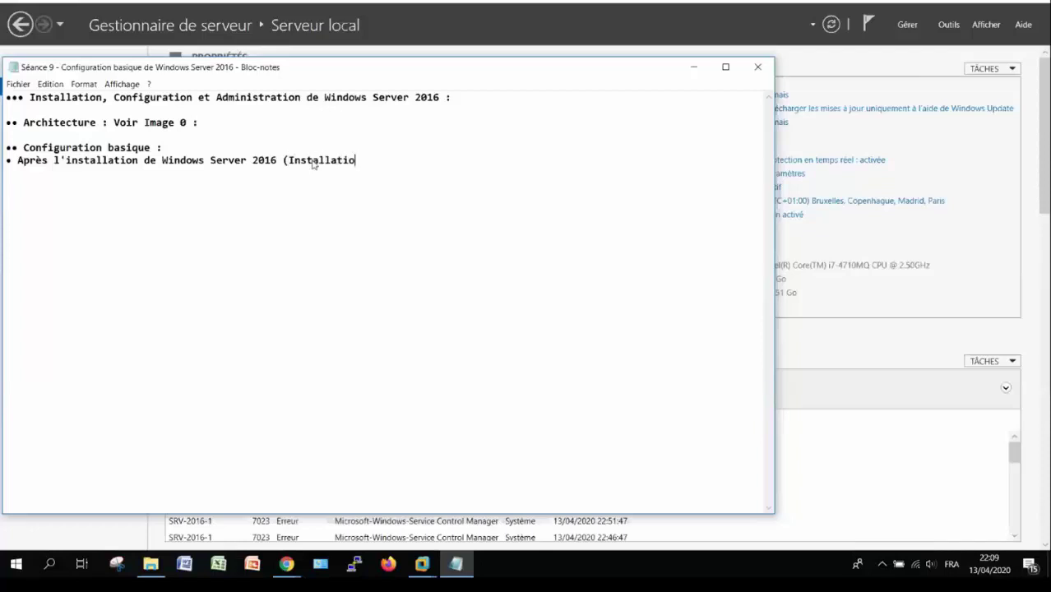
{"action": "key", "text": "BackSpace"}
{"action": "key", "text": "BackSpace"}
{"action": "key", "text": "BackSpace"}
{"action": "type", "text": "plète), il faut "}
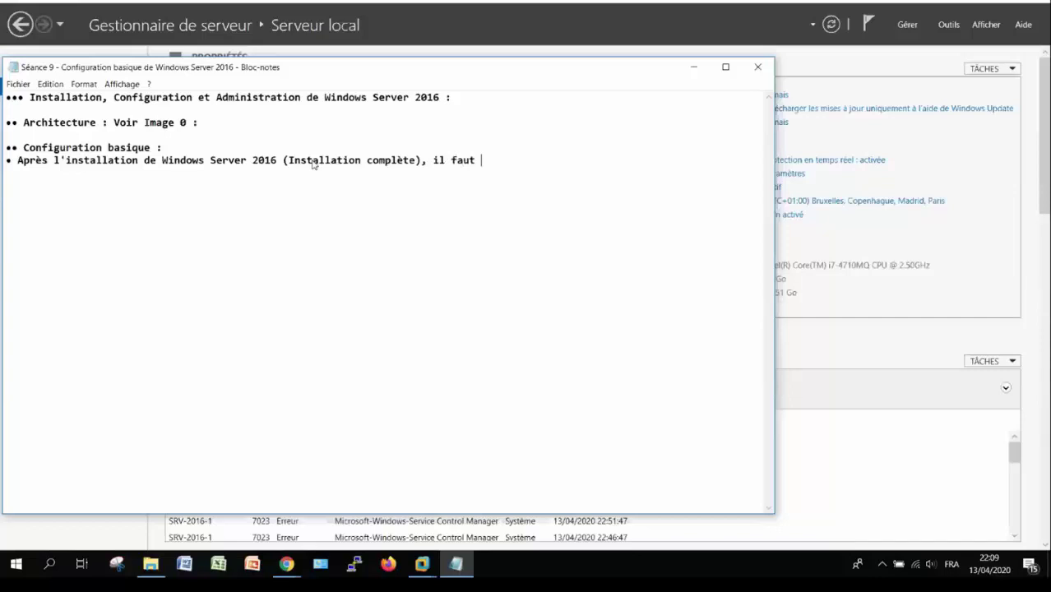
{"action": "type", "text": "faire la"}
{"action": "type", "text": " configura"}
{"action": "type", "text": "tion basique"}
{"action": "type", "text": " :"}
Step: Add the list item "- Définir un mot de passe fort (pour l'Administrateur)" to the notes
{"action": "type", "text": "- "}
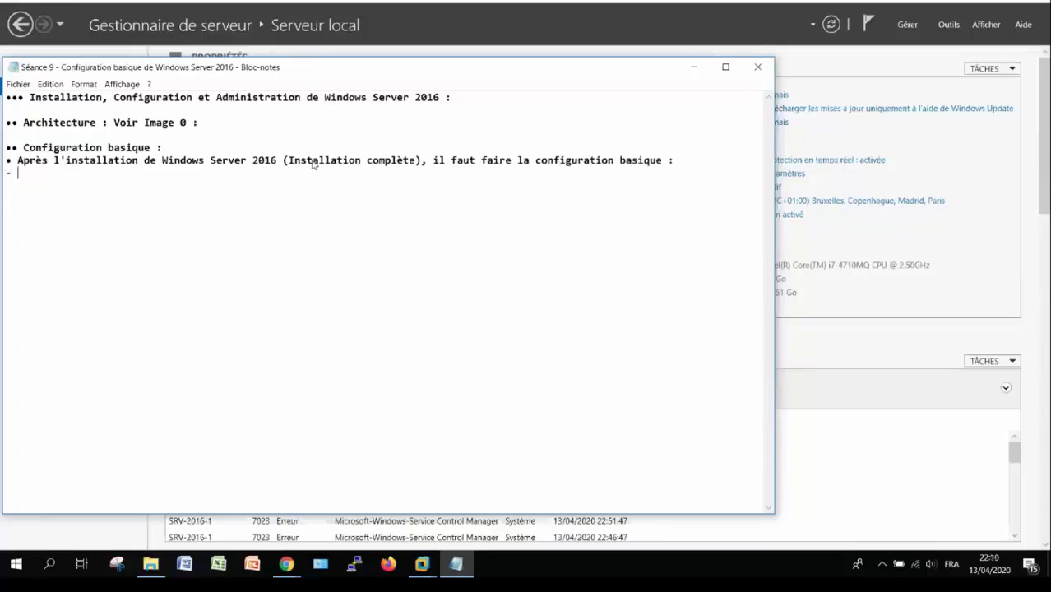
{"action": "type", "text": "Définir un mot de p"}
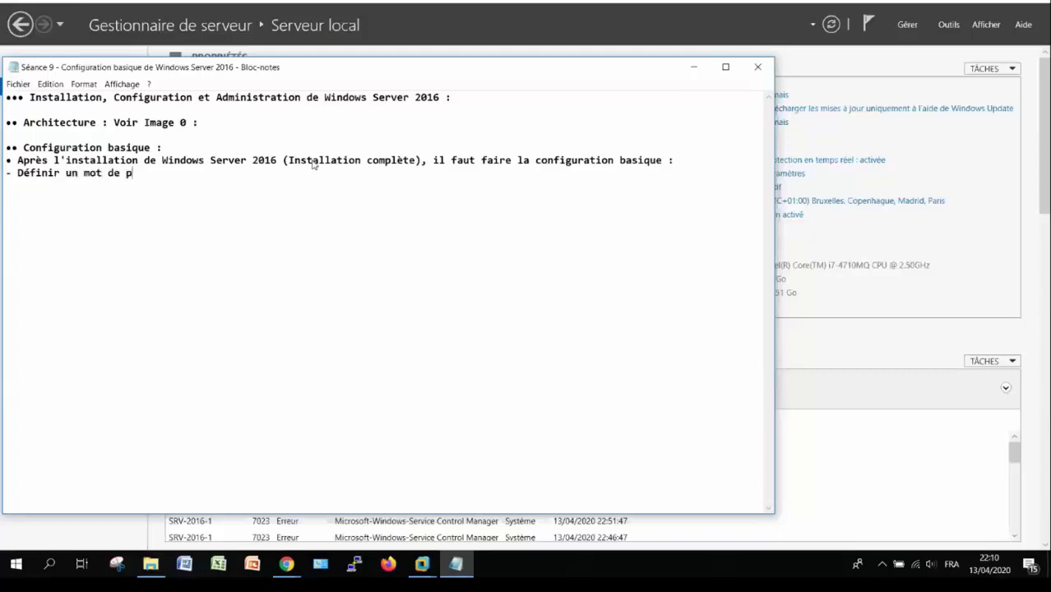
{"action": "type", "text": "asse fort (a"}
{"action": "key", "text": "BackSpace"}
{"action": "type", "text": "pour le"}
{"action": "key", "text": "BackSpace"}
{"action": "type", "text": "\""}
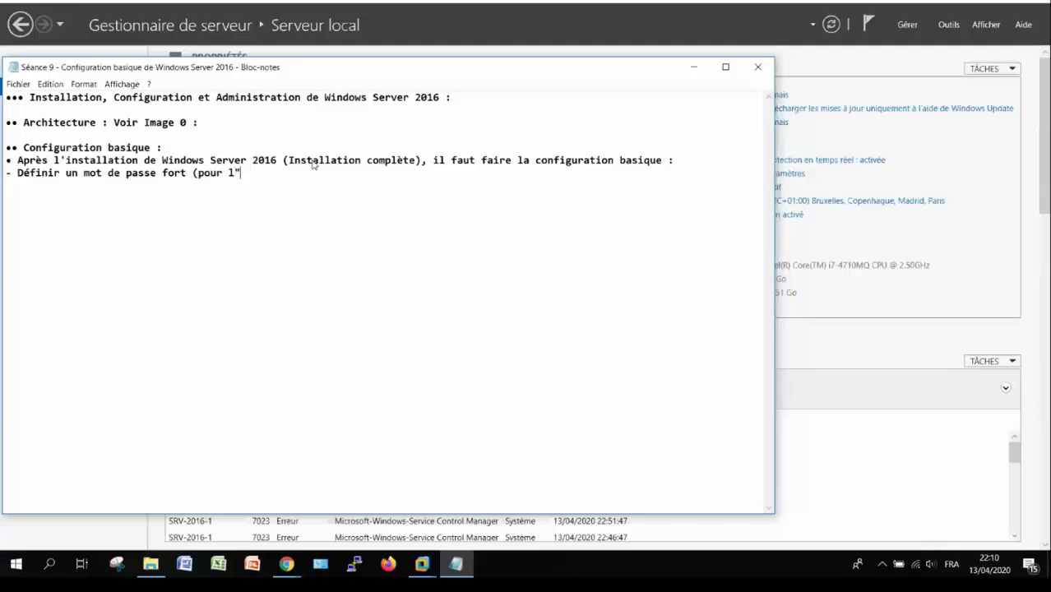
{"action": "type", "text": "Administrateur)"}
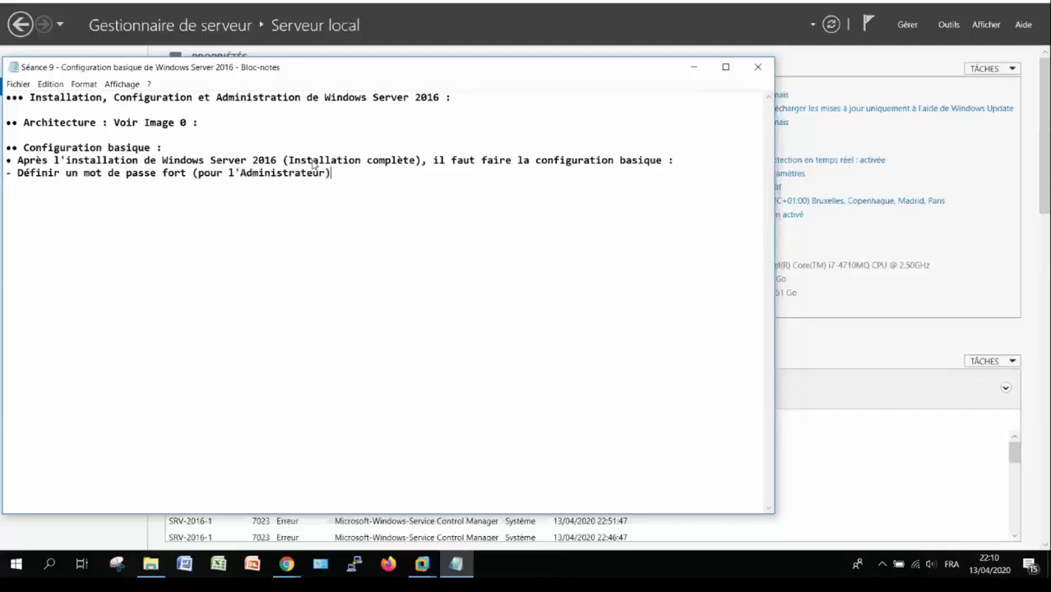
Step: Add the list item "- Allez au gestionnaire du serveur et faire la configuration suivante :" to the notes
{"action": "type", "text": "-"}
{"action": "type", "text": "Allez au gestionnaire du serveur et f"}
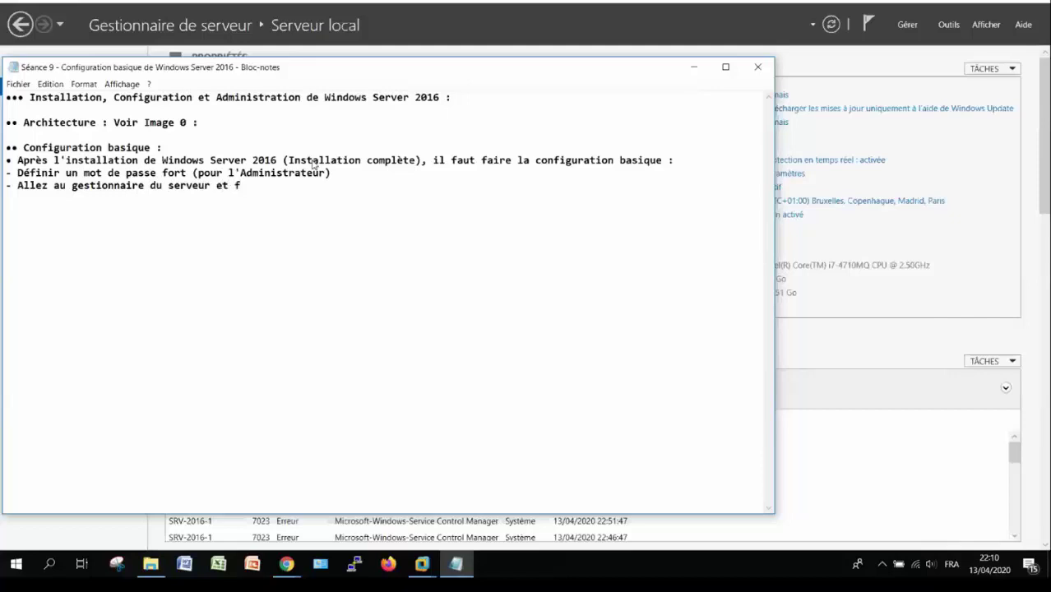
{"action": "type", "text": "aire la configuration "}
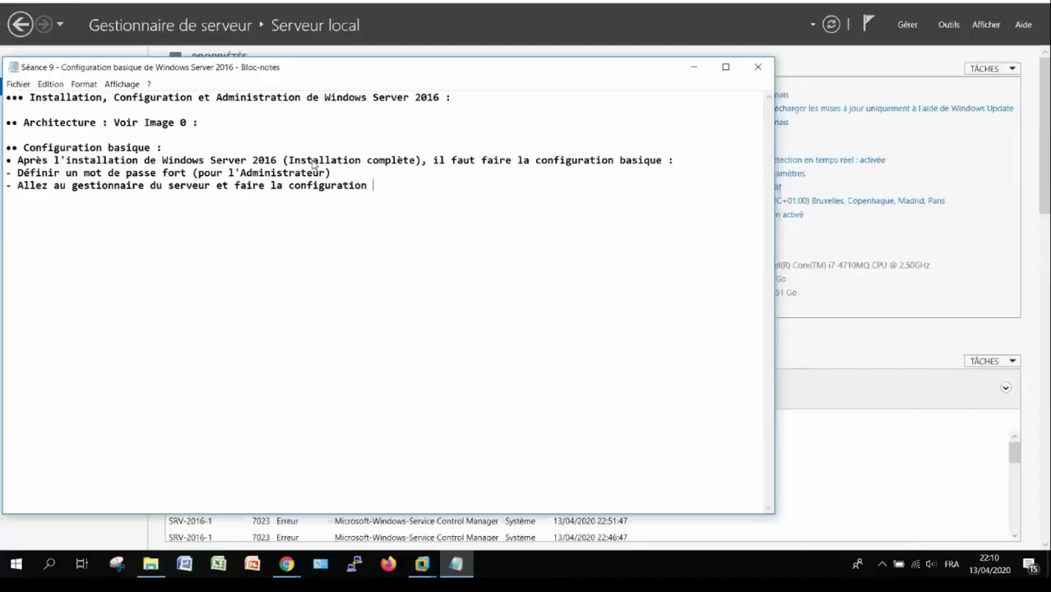
{"action": "type", "text": "suivante :"}
{"action": "key", "text": "Return"}
Step: Add the sub-items "+ Changer le nom par défaut" and "+ Désactiver le pare feu windows" to the notes
{"action": "type", "text": "+ Change"}
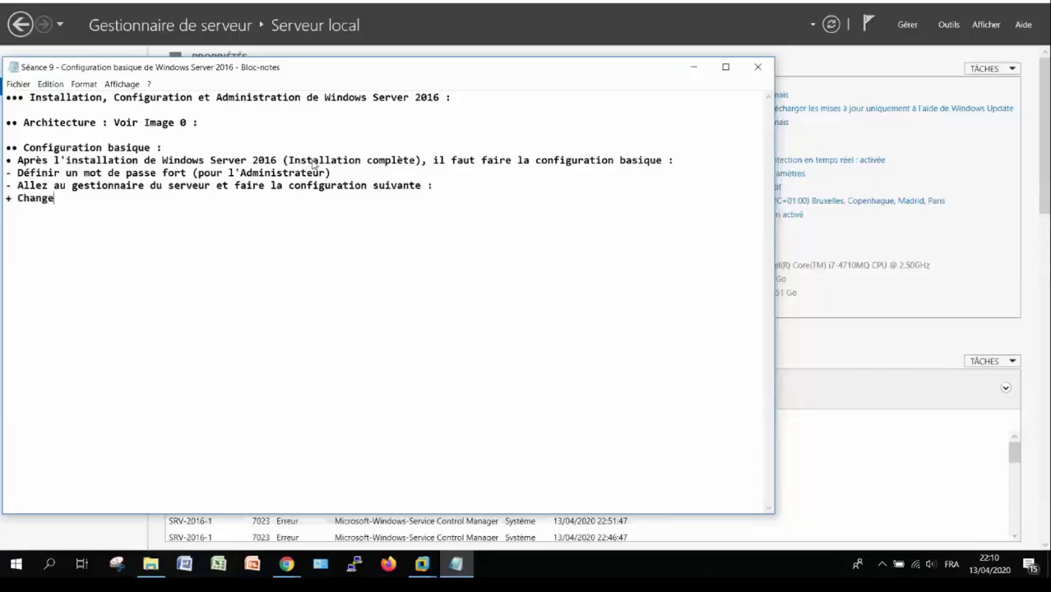
{"action": "type", "text": "r le nom par défaut + "}
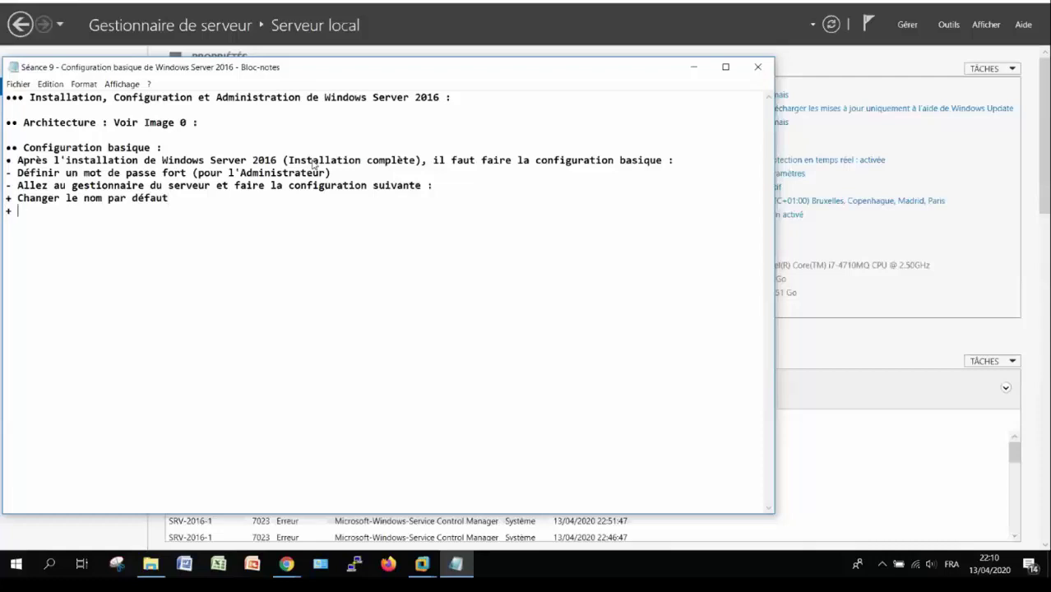
{"action": "type", "text": "Désactiver le p"}
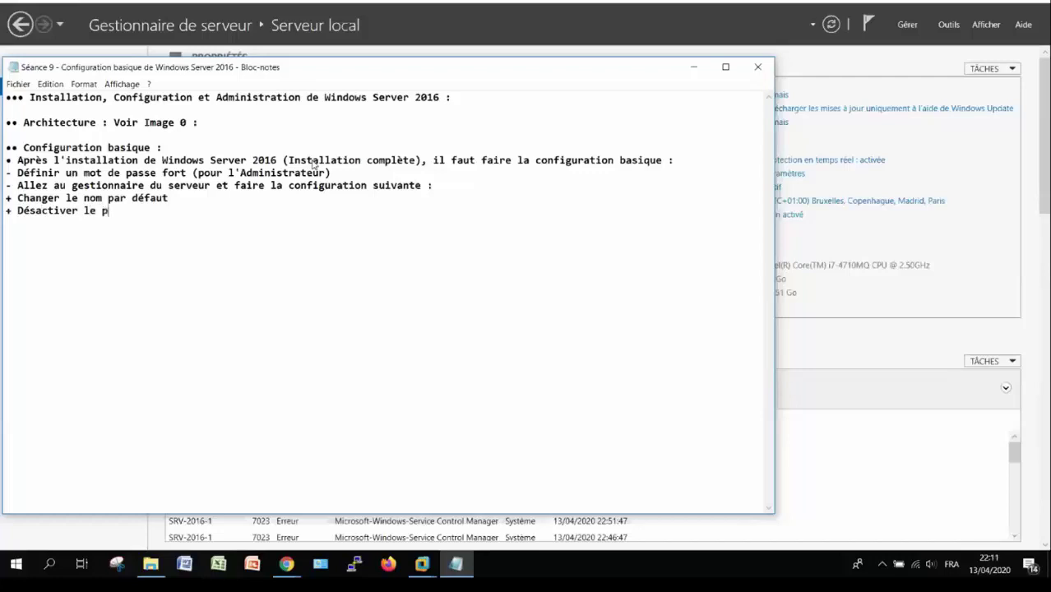
{"action": "type", "text": "are feu window"}
{"action": "type", "text": "s"}
{"action": "key", "text": "Return"}
Step: Add the sub-item "+ Activer le bureau à distance" to the notes
{"action": "type", "text": "+"}
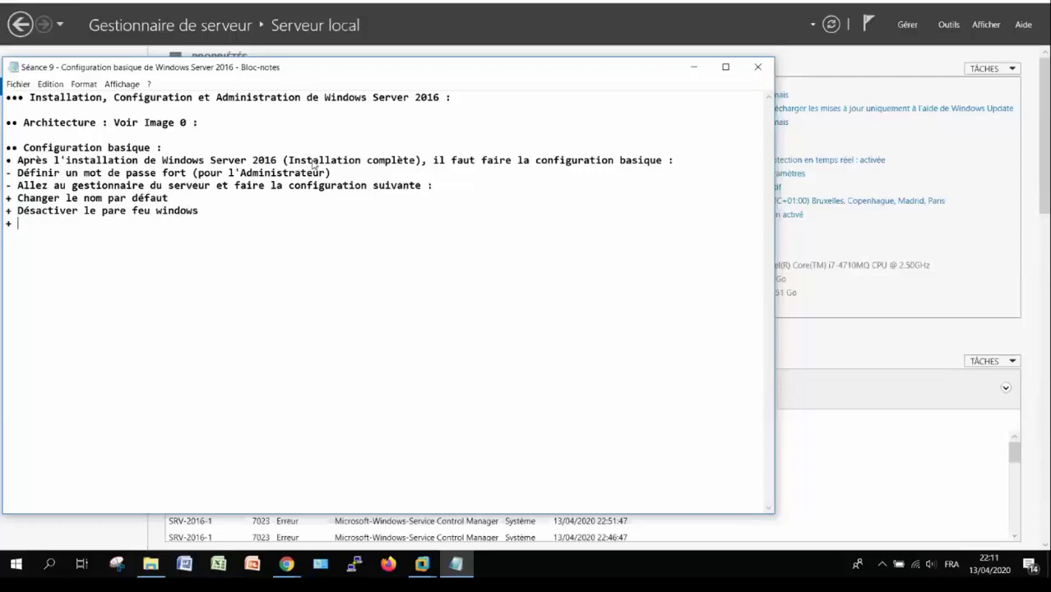
{"action": "type", "text": "Activer le bureau à dista,ce"}
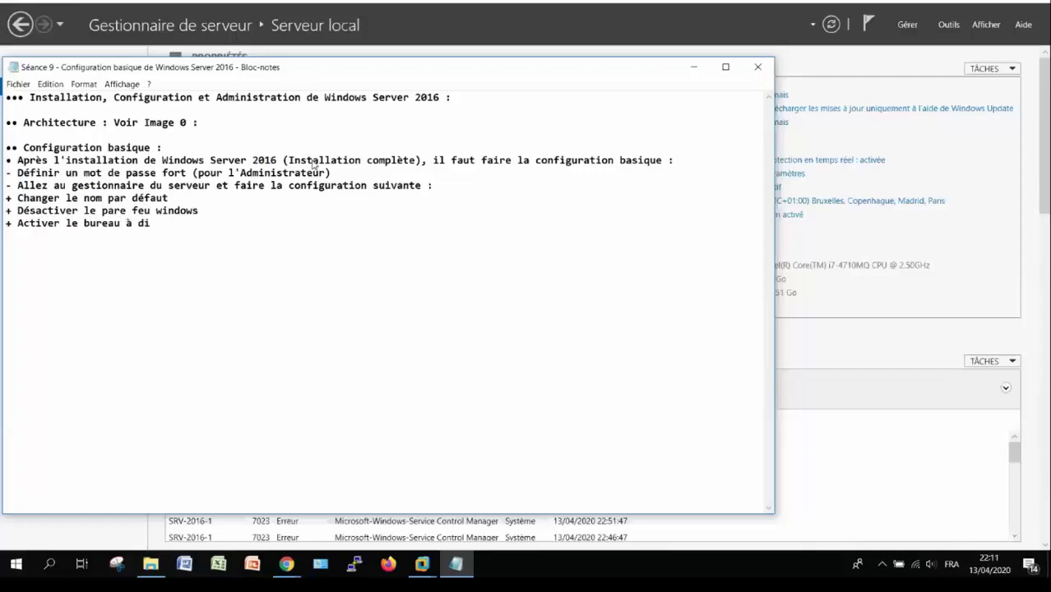
{"action": "key", "text": "BackSpace"}
{"action": "key", "text": "BackSpace"}
{"action": "key", "text": "BackSpace"}
{"action": "type", "text": "nce "}
Step: Add the sub-item "+ On peut ajouter une autre carte réseau pour 2 rôles :" to the notes
{"action": "type", "text": "+ "}
{"action": "type", "text": "Vous p"}
{"action": "type", "text": "ou"}
{"action": "key", "text": "BackSpace"}
{"action": "key", "text": "BackSpace"}
{"action": "key", "text": "BackSpace"}
{"action": "key", "text": "BackSpace"}
{"action": "key", "text": "BackSpace"}
{"action": "key", "text": "BackSpace"}
{"action": "key", "text": "BackSpace"}
{"action": "type", "text": "On peu"}
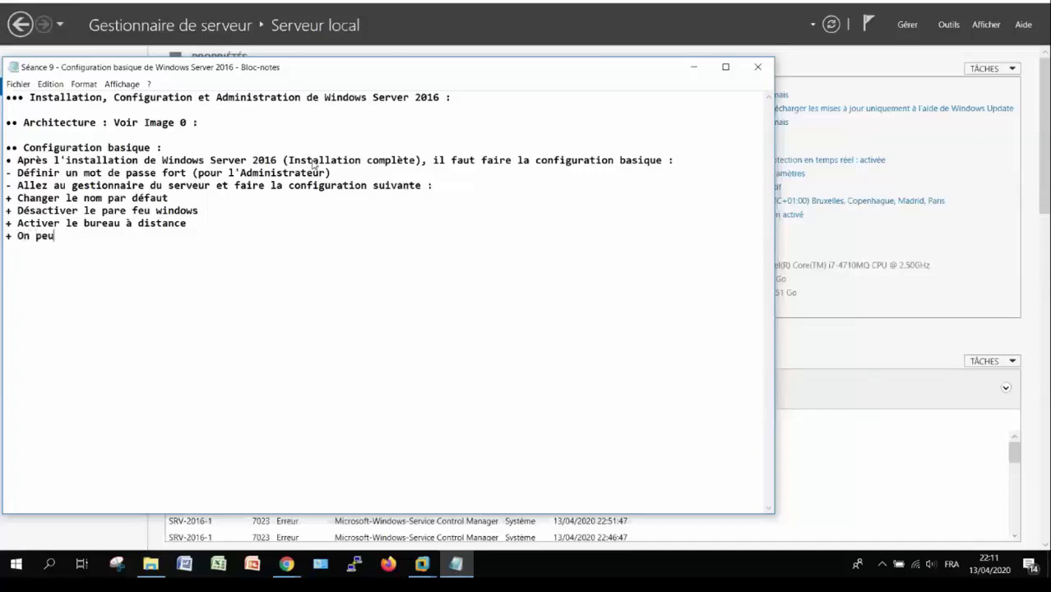
{"action": "type", "text": "t ajouter une aut"}
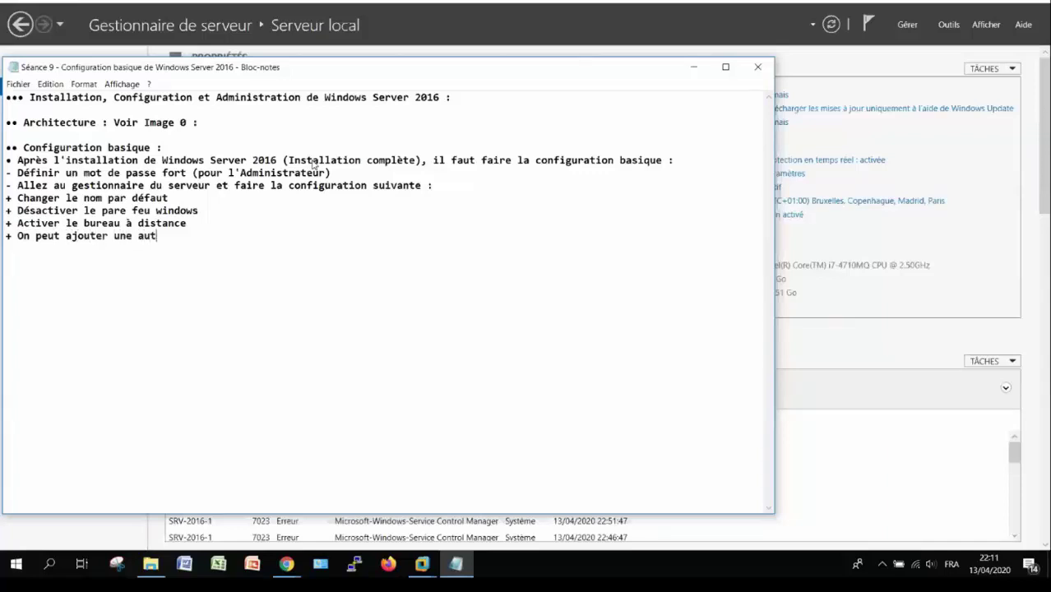
{"action": "type", "text": "re carte réseau"}
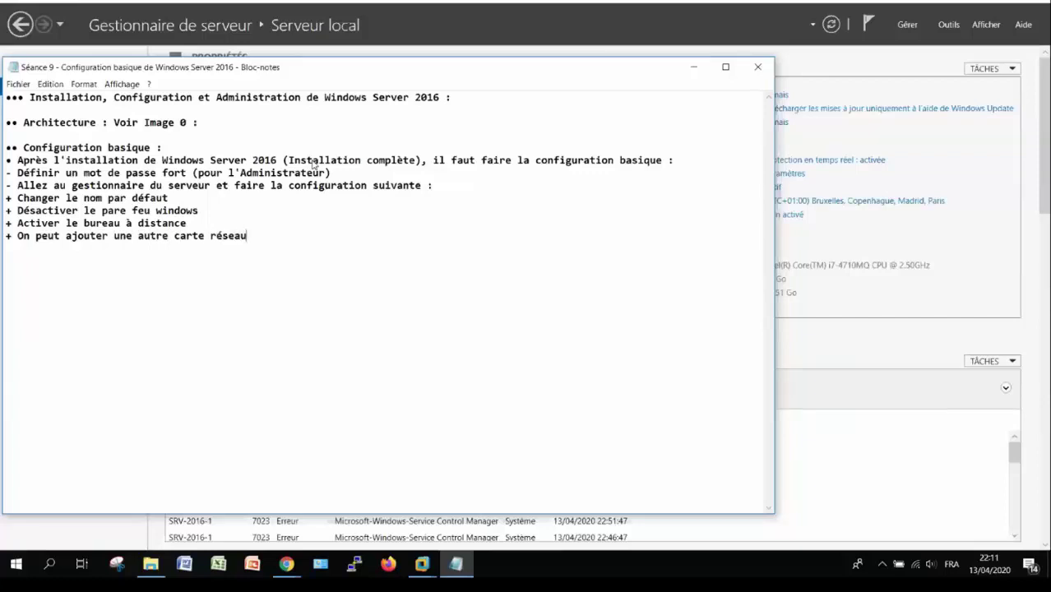
{"action": "type", "text": " pour 2 rôles :"}
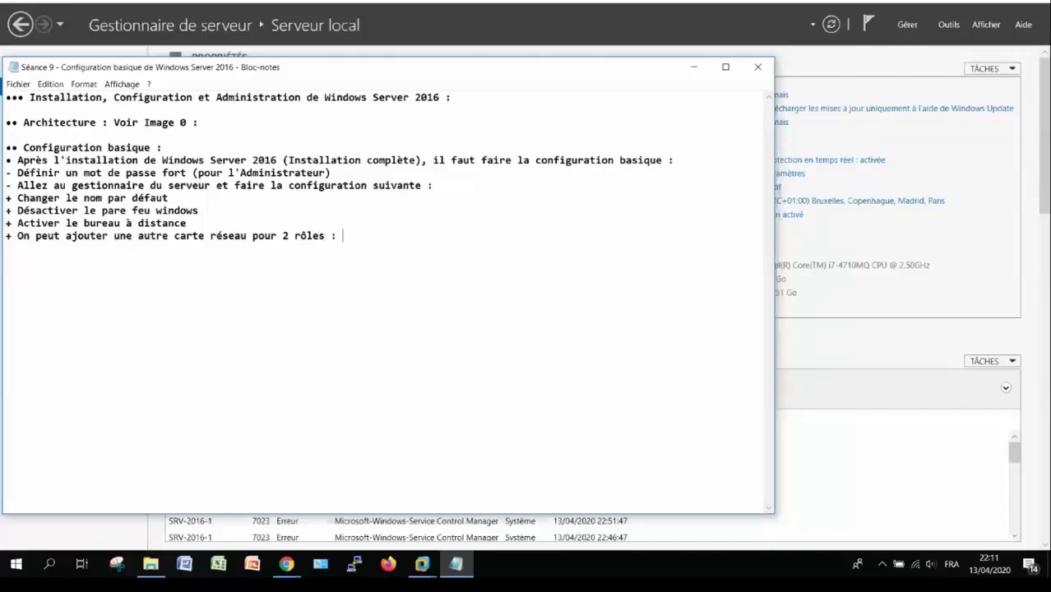
Step: Add a bridged network adapter that replicates the physical network connection state to the Srv2016-1 virtual machine
{"action": "mouse_move", "coordinate": [586, 2]}
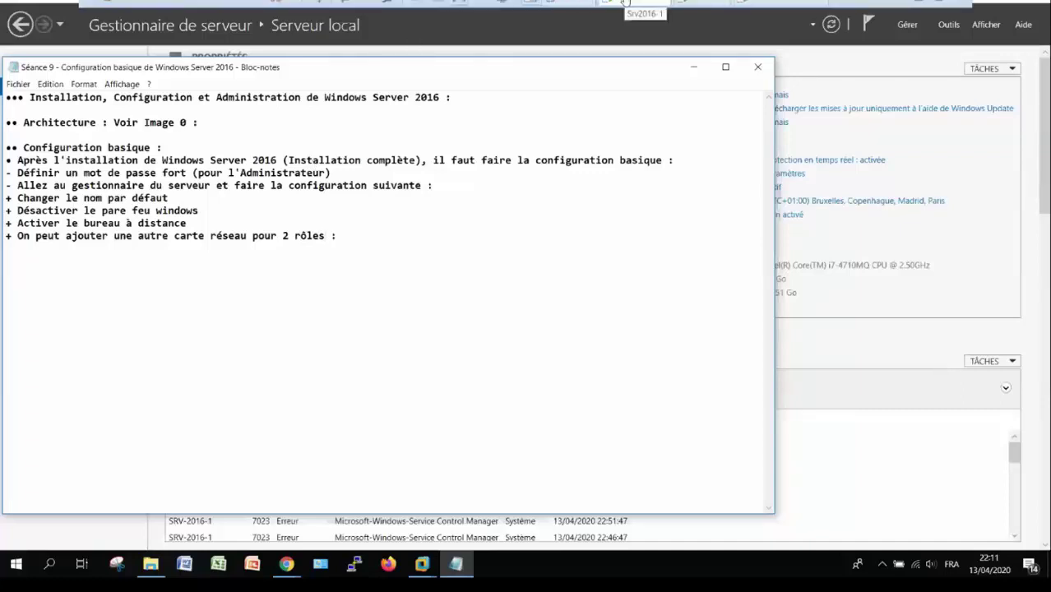
{"action": "left_click", "coordinate": [625, 4]}
{"action": "left_click", "coordinate": [625, 3]}
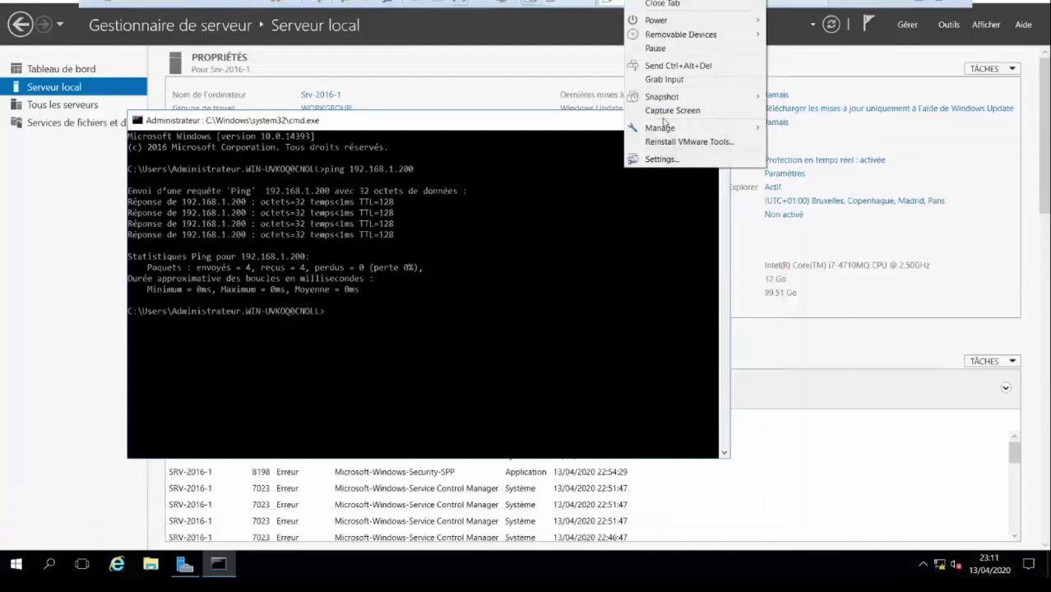
{"action": "left_click", "coordinate": [662, 159]}
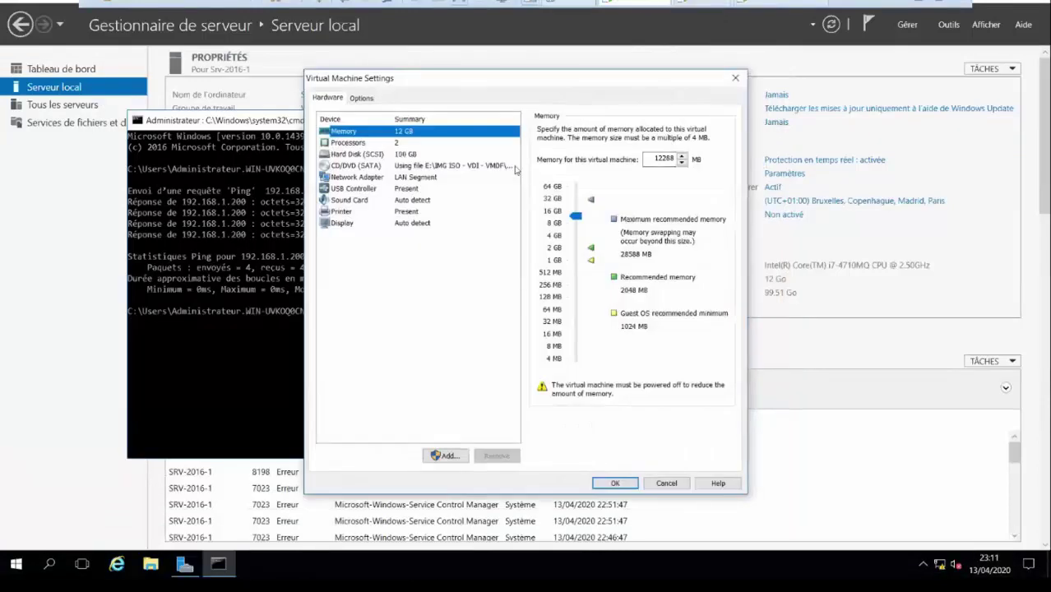
{"action": "left_click", "coordinate": [448, 455]}
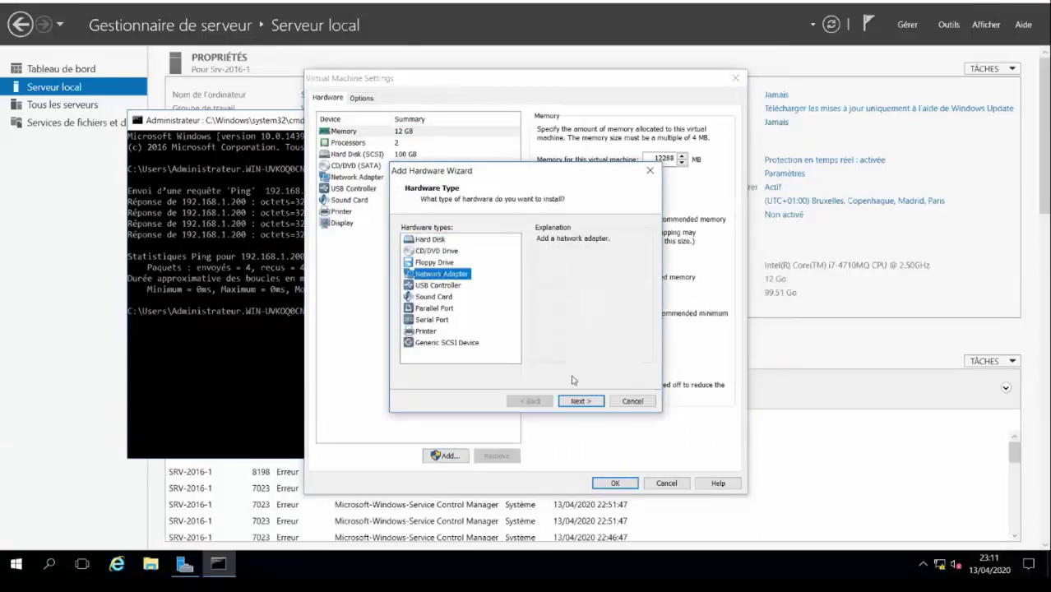
{"action": "left_click", "coordinate": [576, 400]}
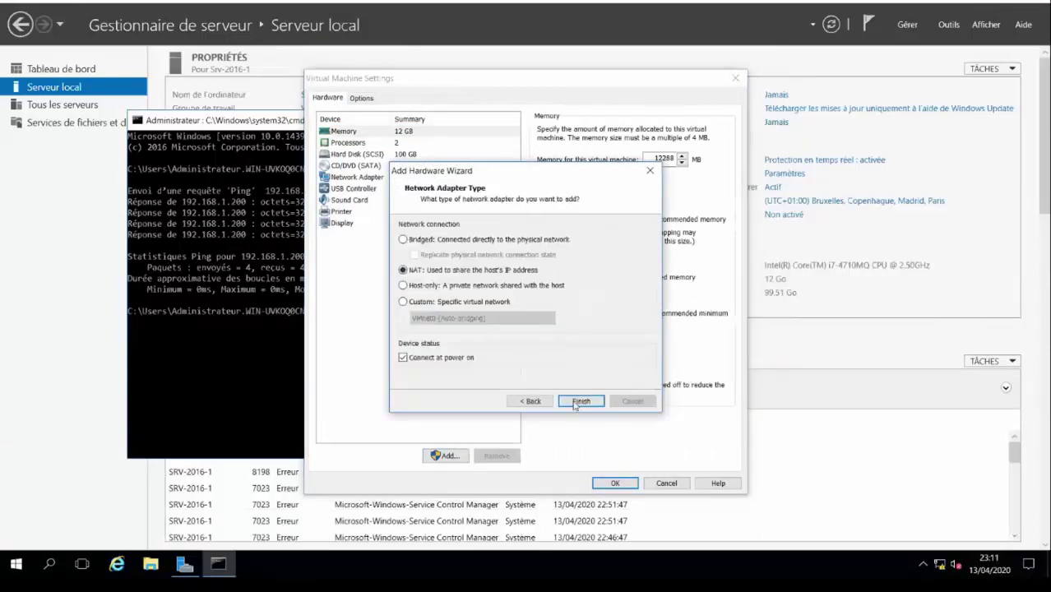
{"action": "left_click", "coordinate": [425, 240]}
{"action": "left_click", "coordinate": [415, 255]}
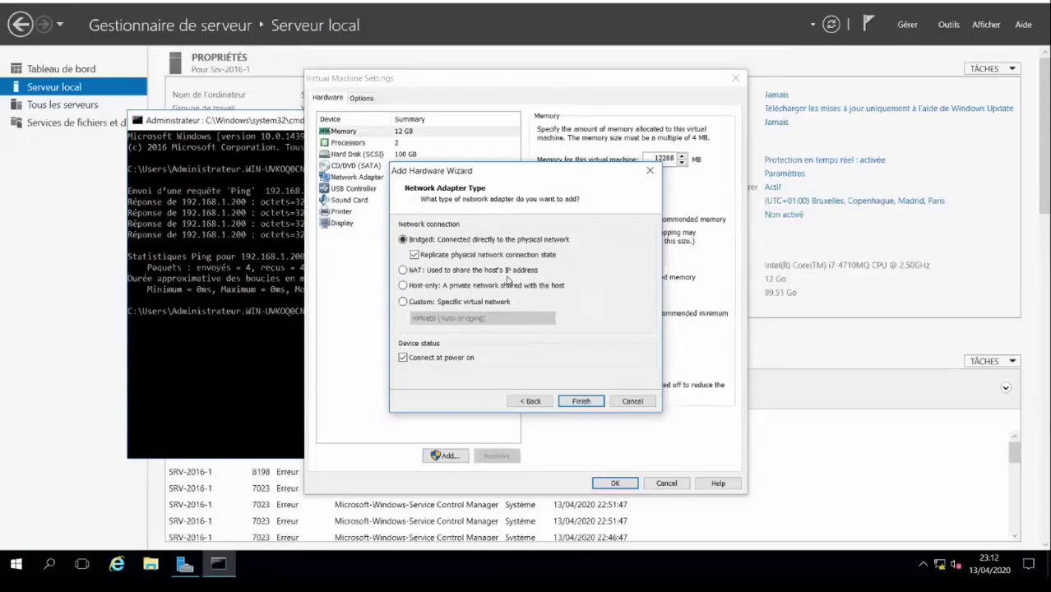
{"action": "left_click", "coordinate": [580, 400]}
{"action": "left_click", "coordinate": [616, 483]}
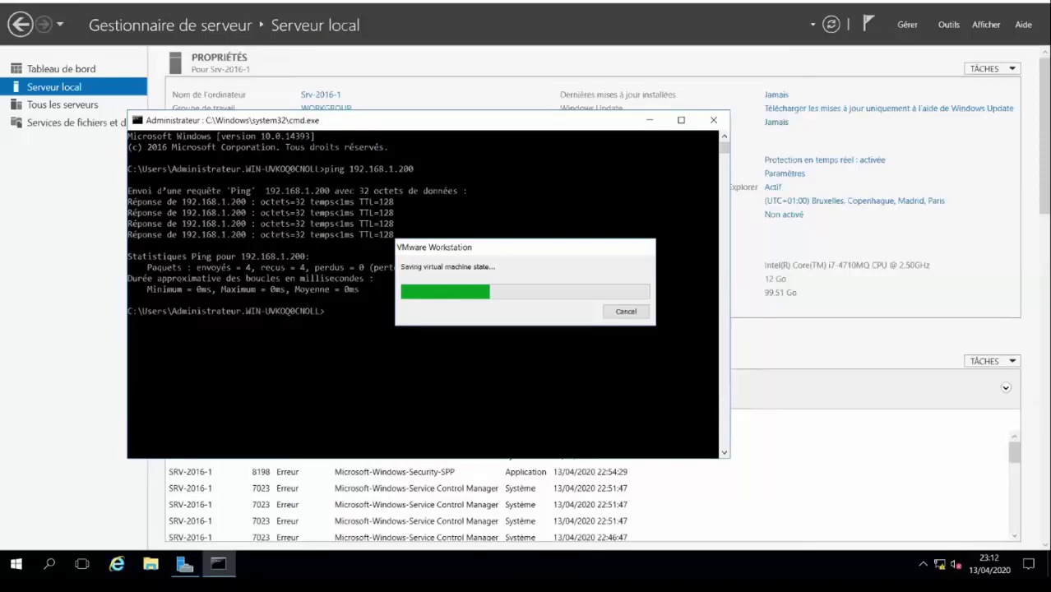
Step: Continue the network card sub-item in the notes with "Soit créer un groupe logique des interfaces physique (Team NIC) ou Avoir"
{"action": "key", "text": "alt+Tab"}
{"action": "type", "text": "Soit créer"}
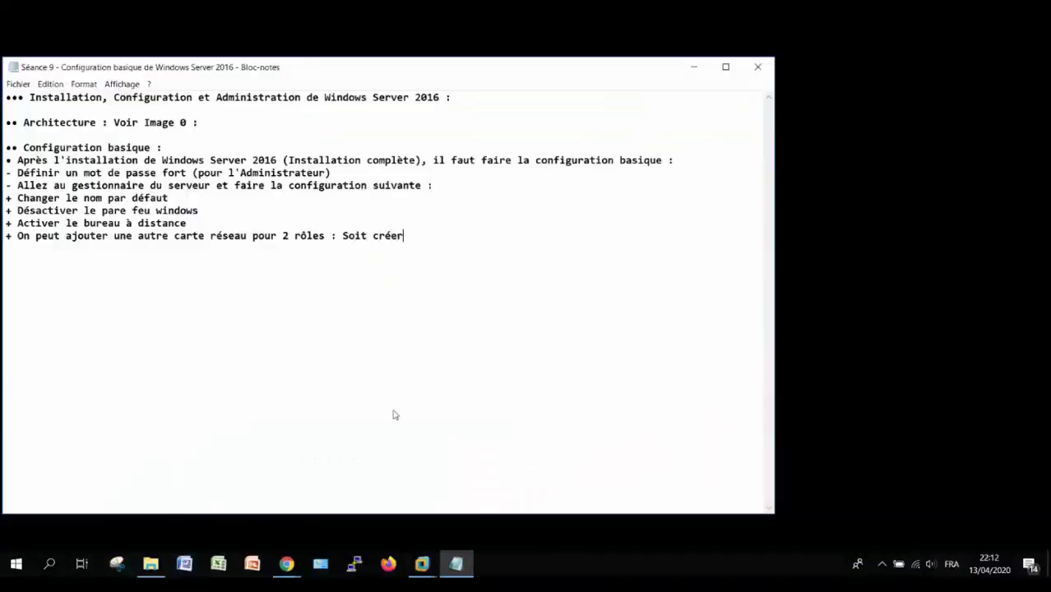
{"action": "type", "text": " une"}
{"action": "key", "text": "BackSpace"}
{"action": "key", "text": "BackSpace"}
{"action": "type", "text": "groupe logique"}
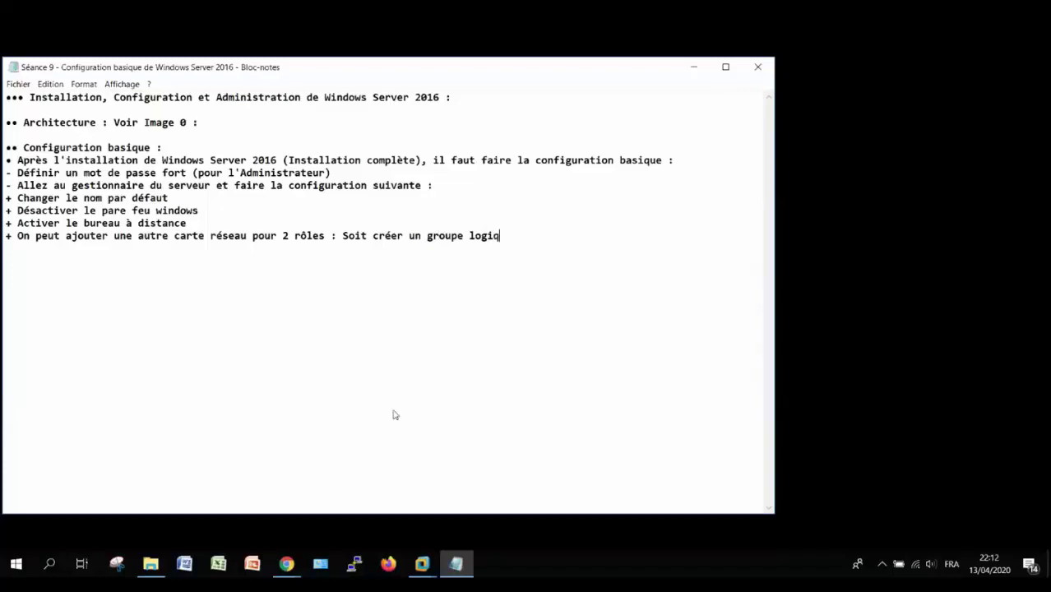
{"action": "type", "text": " des interfaces physique ("}
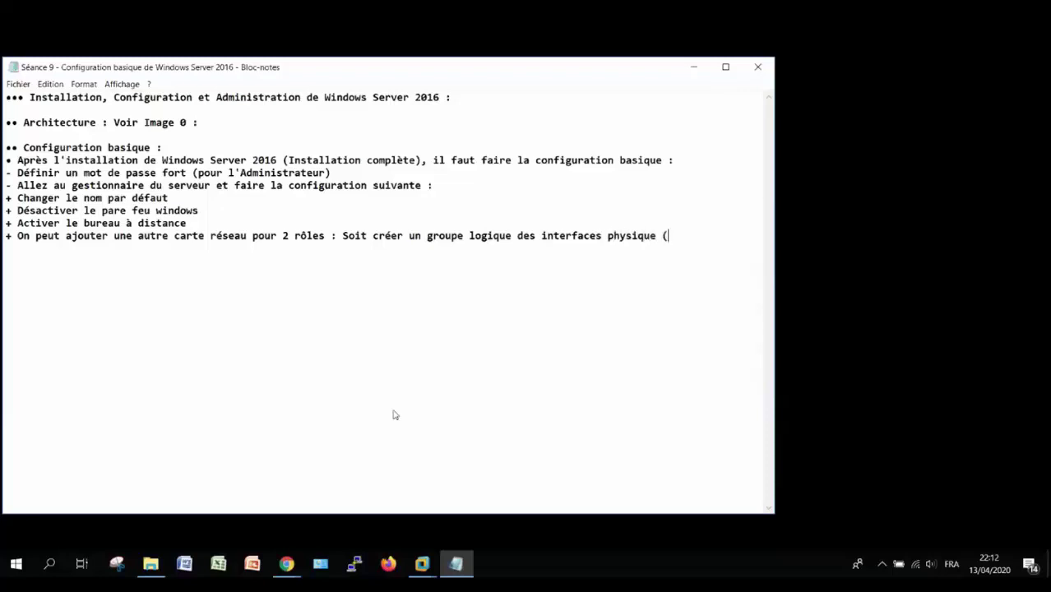
{"action": "type", "text": "Team NIC) ou Avoir "}
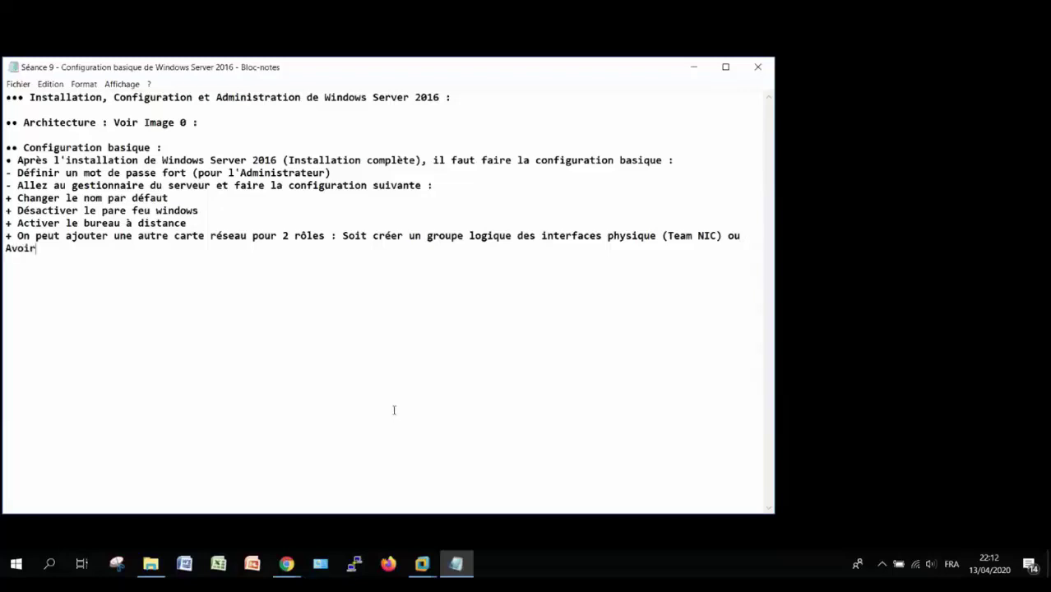
Step: Complete the network card sub-item with "une connecxion à un autre réseau (Internet par exemple)"
{"action": "type", "text": "u"}
{"action": "key", "text": "BackSpace"}
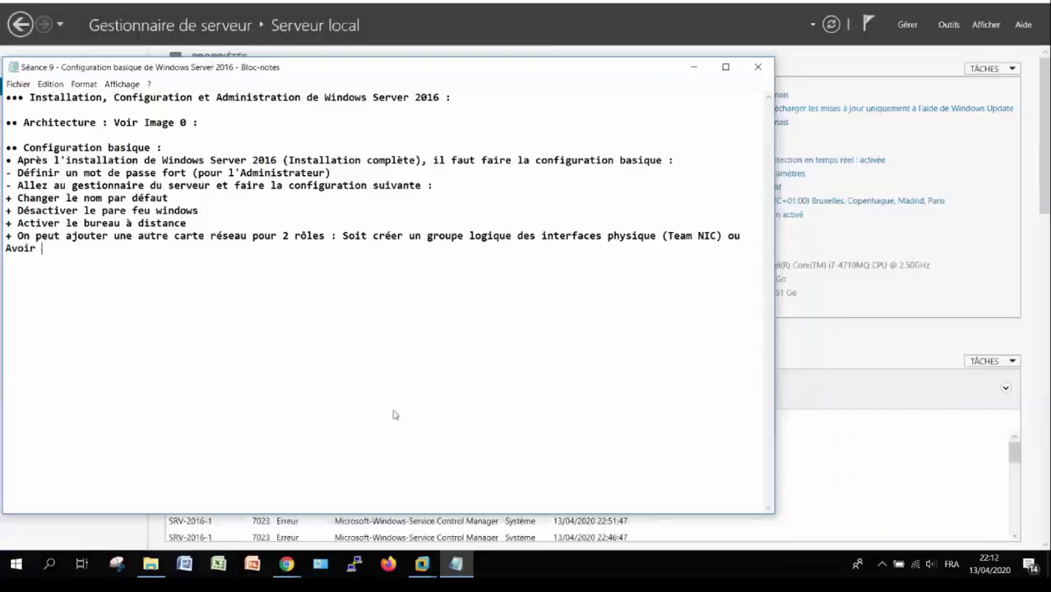
{"action": "type", "text": "une connect"}
{"action": "key", "text": "BackSpace"}
{"action": "type", "text": "xion à"}
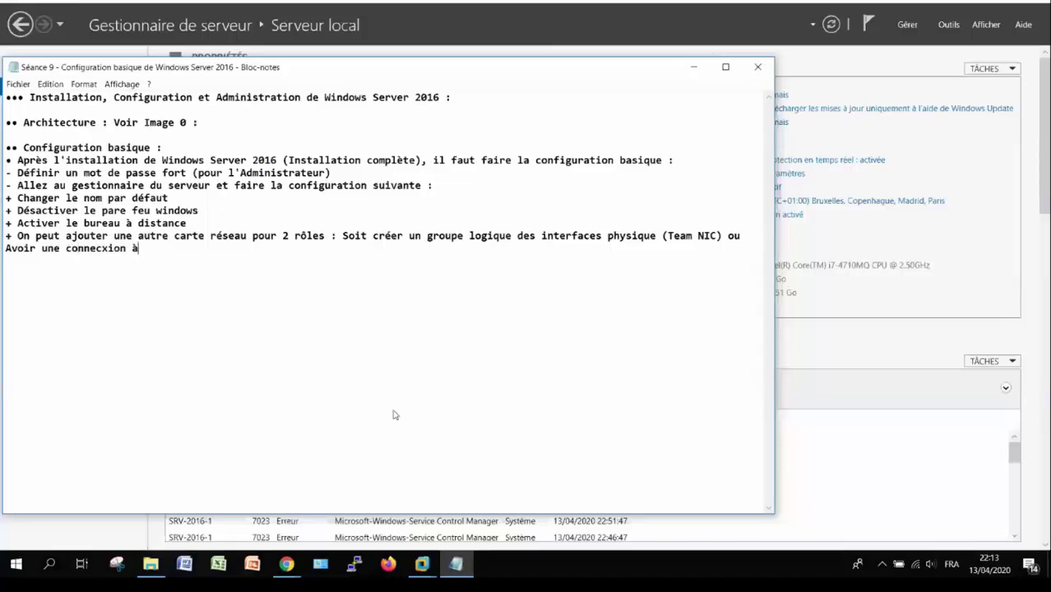
{"action": "type", "text": " un a utre réseau (Internet par exemple)"}
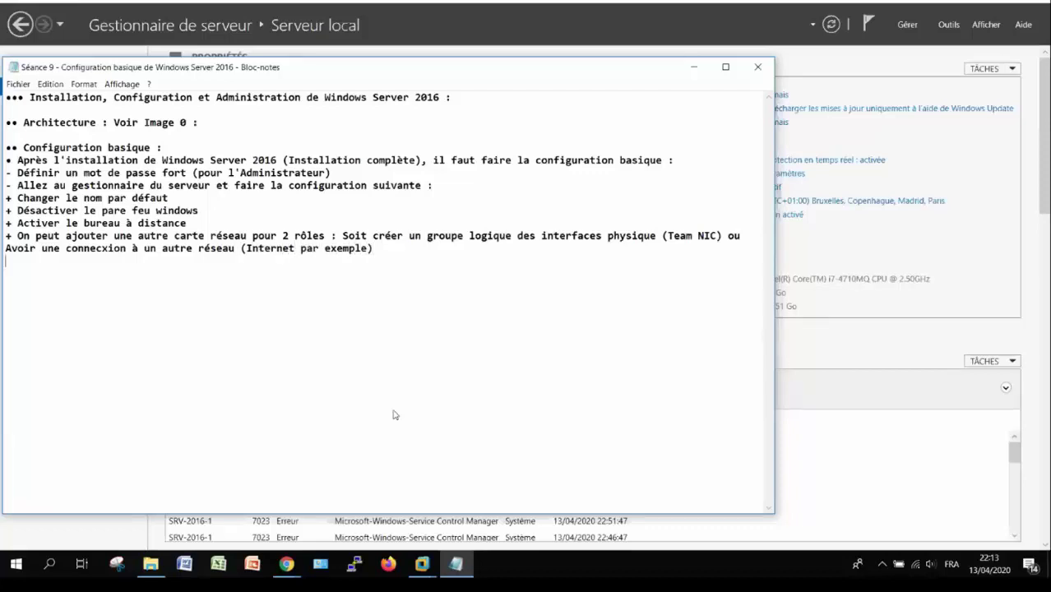
Step: Allow network discovery on Srv2016-1's new network and add the sub-item "+ Fixer une adresse IP pour l'interface du serveur" to the notes
{"action": "key", "text": "Return"}
{"action": "type", "text": "+"}
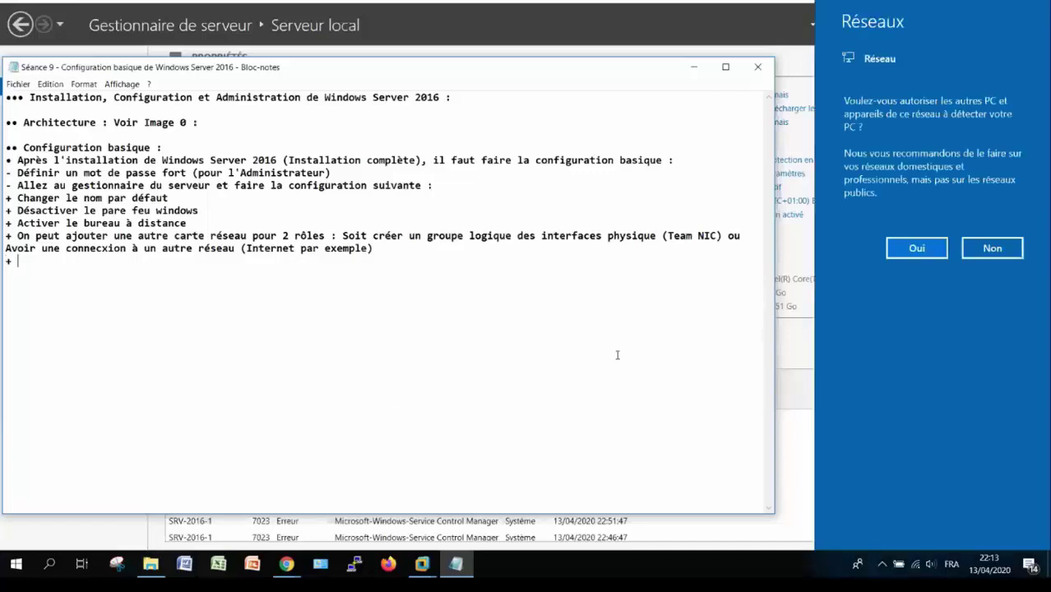
{"action": "left_click", "coordinate": [917, 248]}
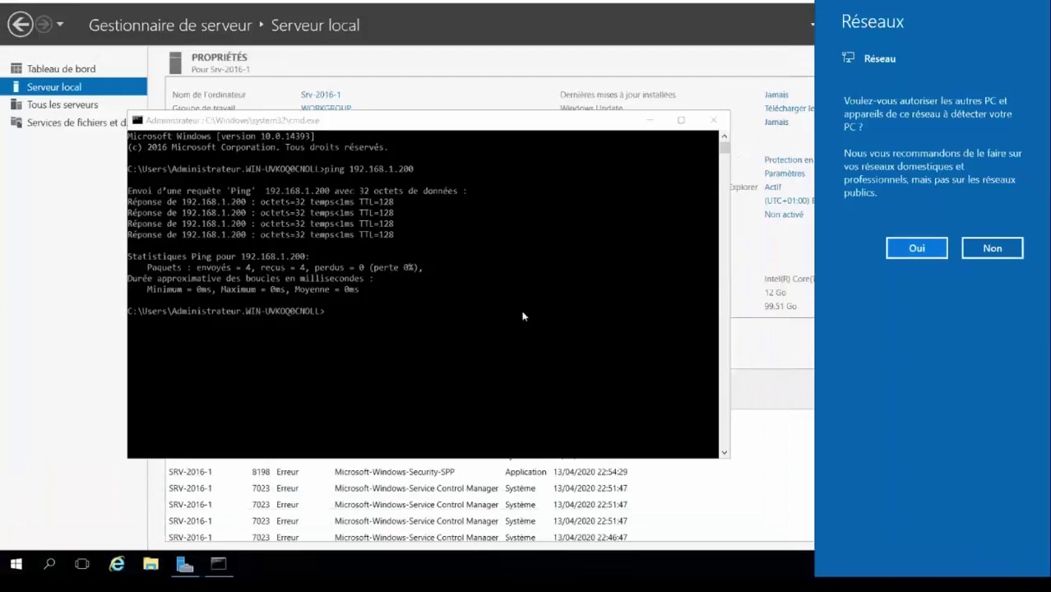
{"action": "left_click", "coordinate": [902, 248]}
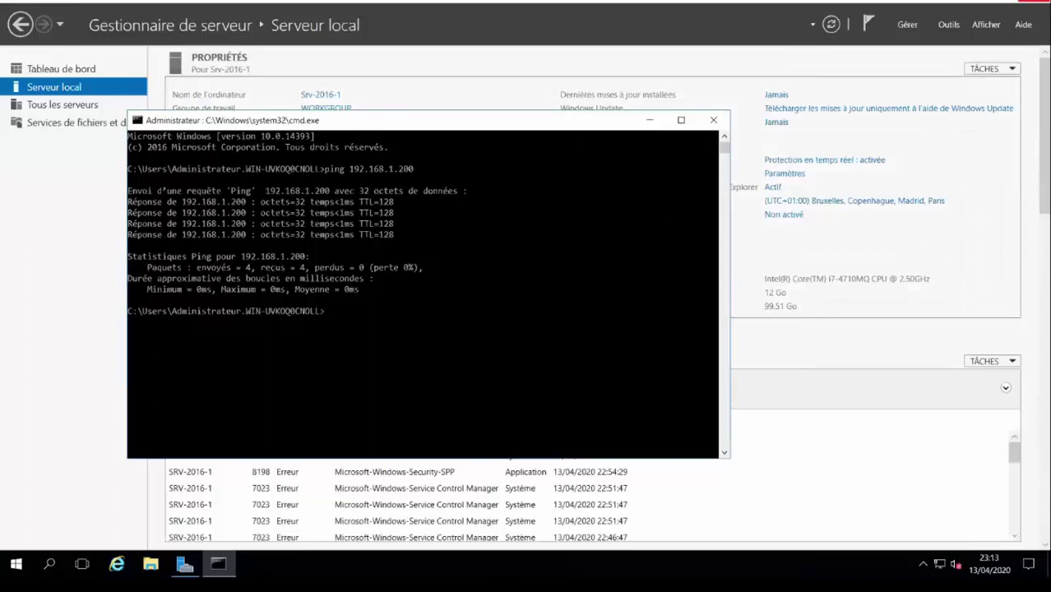
{"action": "key", "text": "alt+Tab"}
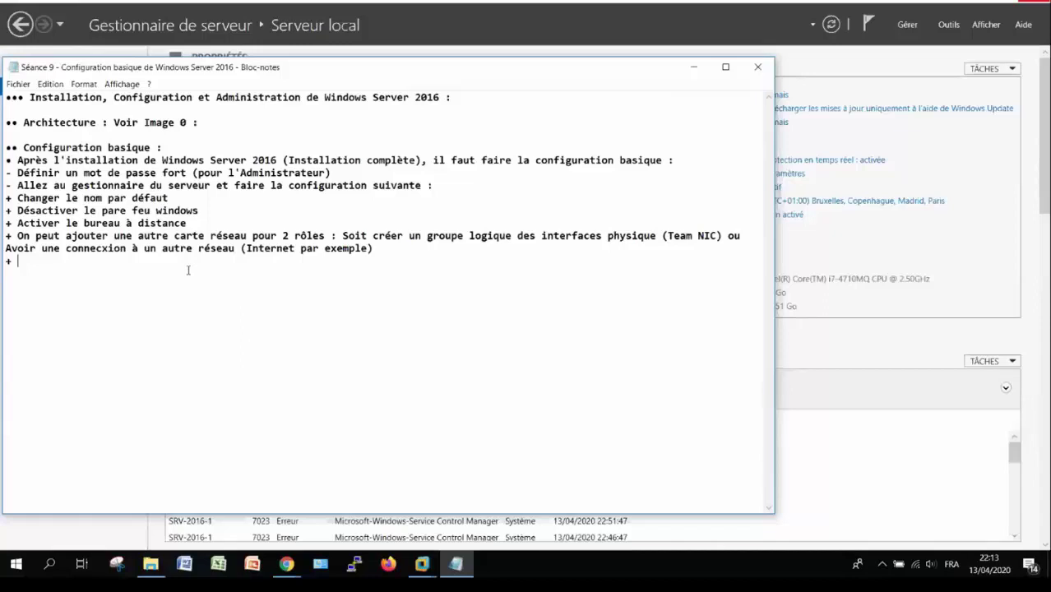
{"action": "type", "text": "Fixer une adresse IP pour l'interface du serveur"}
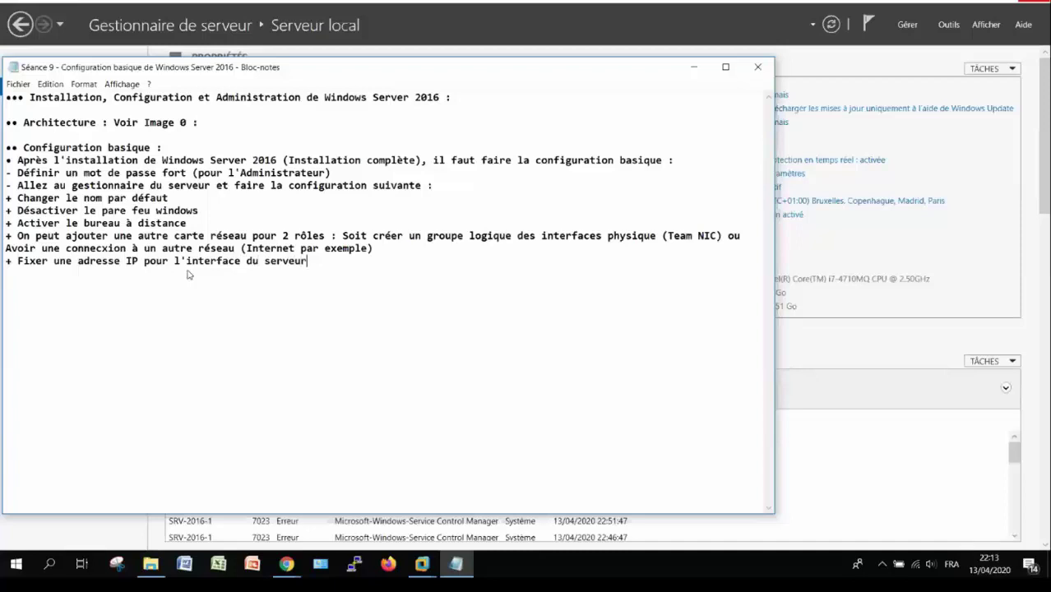
Step: Extend the "Configuration basique" heading in the notes to "Configuration basique (serveur GUI) :"
{"action": "left_click", "coordinate": [162, 148]}
{"action": "key", "text": "BackSpace"}
{"action": "type", "text": "(serveur GUI) :"}
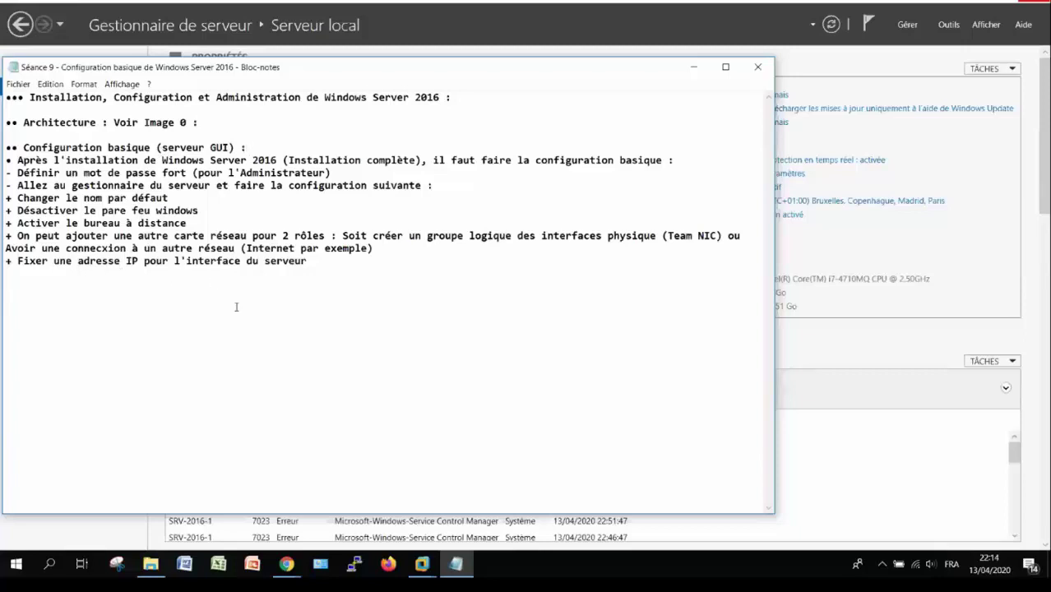
Step: Add the sub-item "+ Vérifier des autres configuration : Mises à jour, Fuseau Horaire, Mise en veille, ..." to the notes
{"action": "left_click", "coordinate": [61, 282]}
{"action": "left_click", "coordinate": [321, 263]}
{"action": "key", "text": "Return"}
{"action": "type", "text": "+ Vérifier des autres co"}
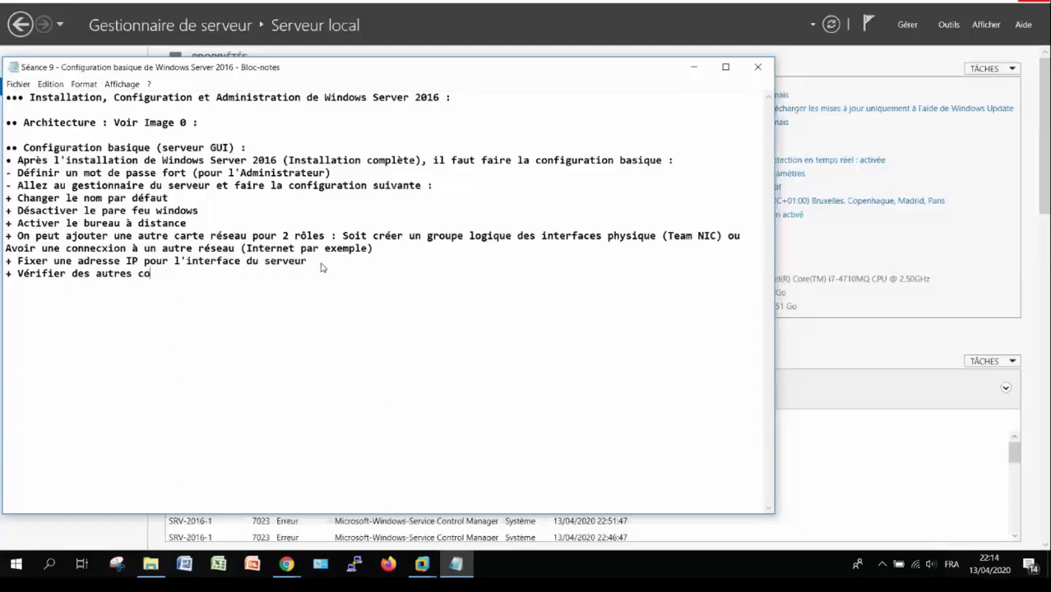
{"action": "type", "text": "nfiguration : Mis"}
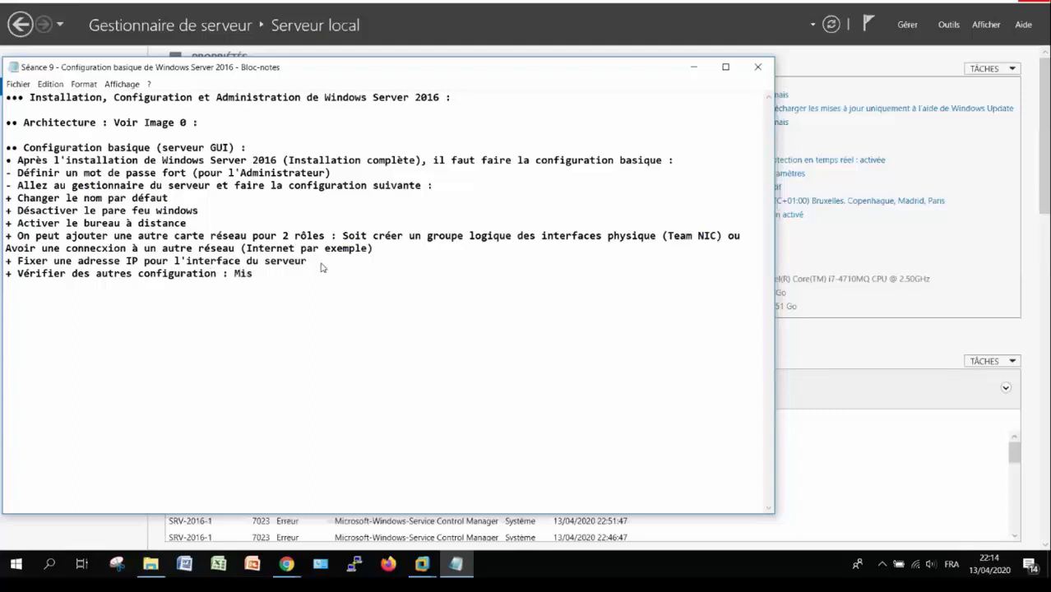
{"action": "type", "text": "es à jour, Fuseau Horaire, "}
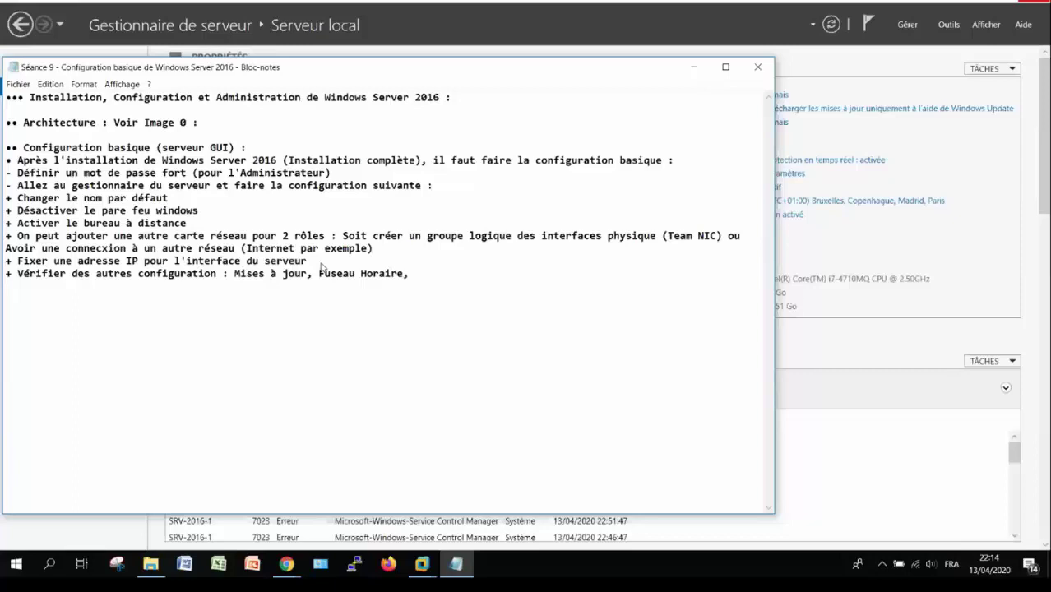
{"action": "type", "text": "Mise en veille, ..."}
Step: Add the list item "- Désactiver le redémarrage/l'arrêt automatique du serveur" to the notes
{"action": "key", "text": "Return"}
{"action": "type", "text": "- Désactiver l'"}
{"action": "key", "text": "BackSpace"}
{"action": "type", "text": "e ré"}
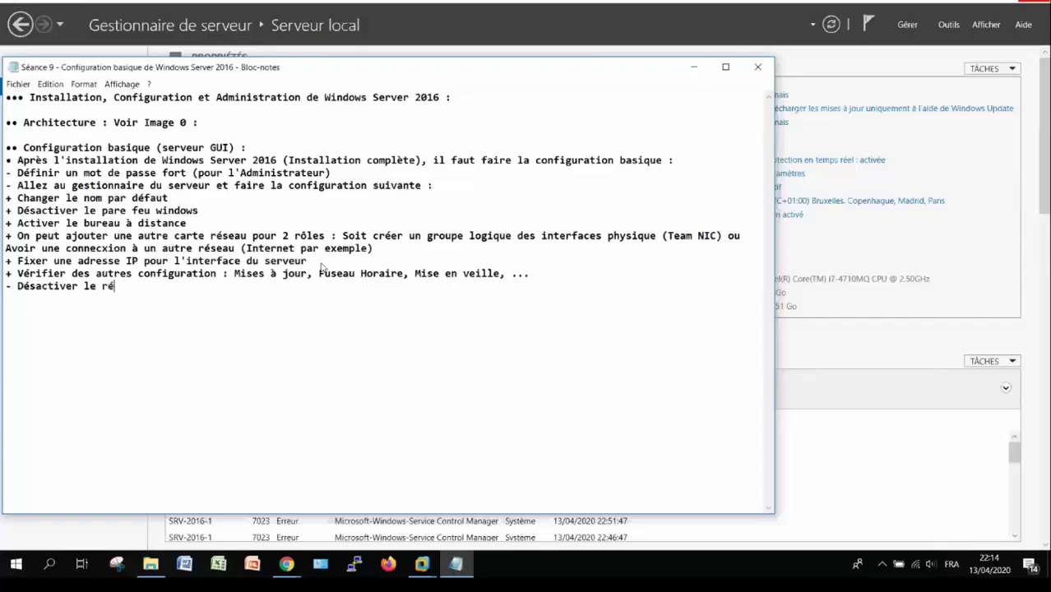
{"action": "key", "text": "BackSpace"}
{"action": "type", "text": "edémarrage/l'arrê"}
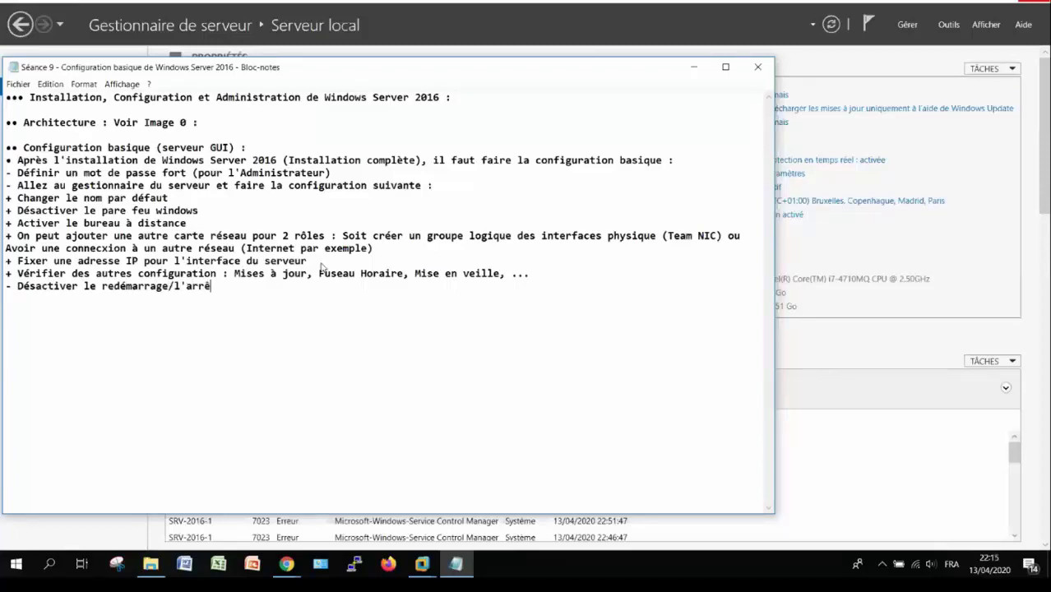
{"action": "type", "text": "t automatique du server"}
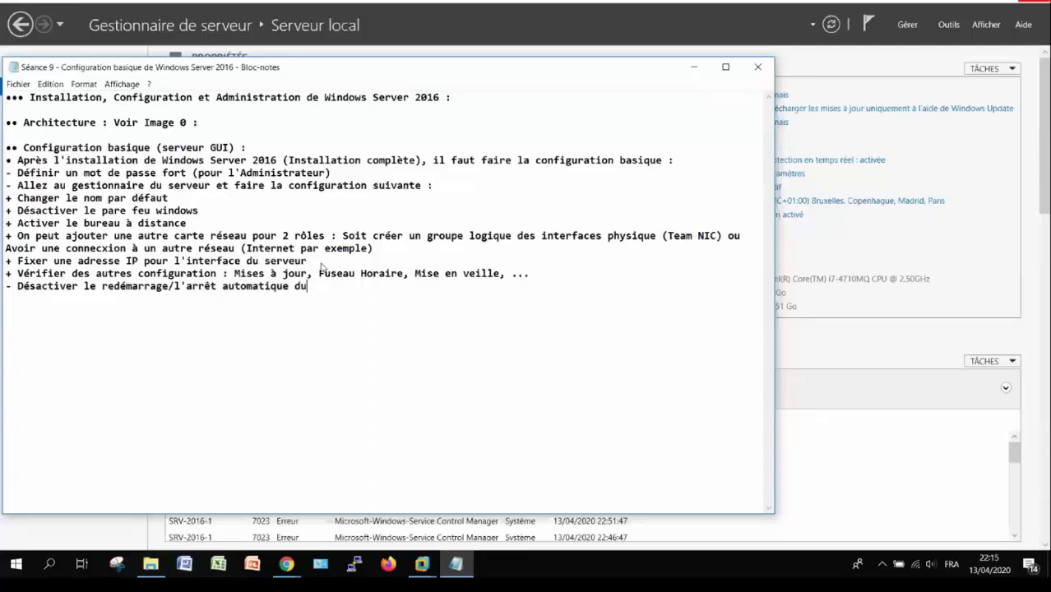
{"action": "key", "text": "BackSpace"}
{"action": "type", "text": "ur n"}
{"action": "key", "text": "BackSpace"}
Step: Append the remark "(Sans license valide)" to the automatic restart item in the notes
{"action": "type", "text": "("}
{"action": "type", "text": "Avec un"}
{"action": "key", "text": "BackSpace"}
{"action": "key", "text": "BackSpace"}
{"action": "key", "text": "BackSpace"}
{"action": "key", "text": "BackSpace"}
{"action": "key", "text": "BackSpace"}
{"action": "key", "text": "BackSpace"}
{"action": "key", "text": "BackSpace"}
{"action": "type", "text": "Sana"}
{"action": "key", "text": "BackSpace"}
{"action": "type", "text": "s licence"}
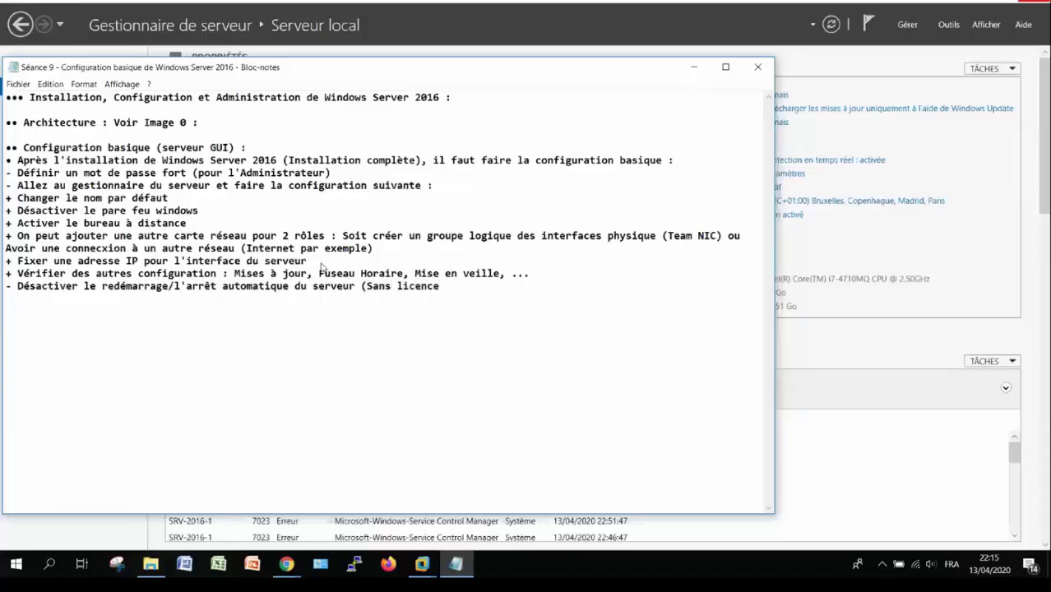
{"action": "key", "text": "BackSpace"}
{"action": "key", "text": "BackSpace"}
{"action": "type", "text": "se valid"}
Step: Complete the automatic restart item with "avec la commande (Sur PowerShell en tant qu'administrateur) : slmgr /rearm"
{"action": "type", "text": "avec la co"}
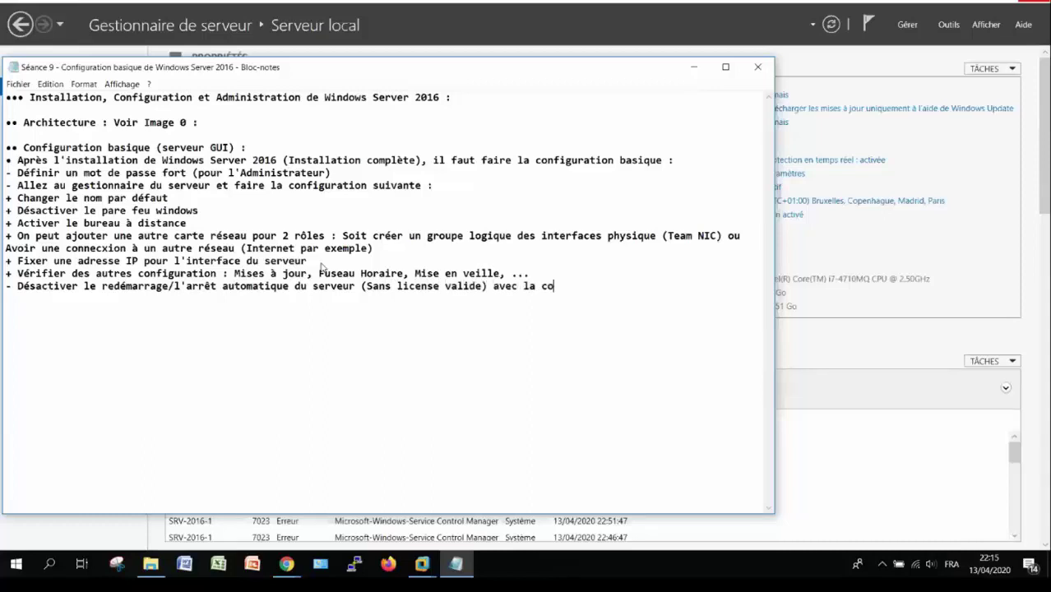
{"action": "type", "text": "mmende (Sur PowerShe"}
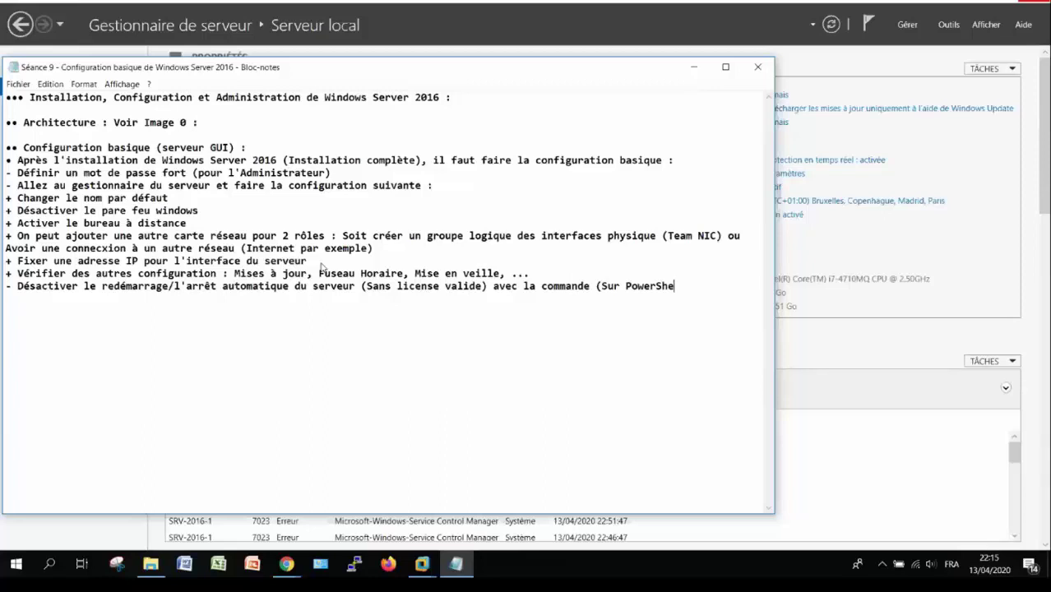
{"action": "type", "text": "ll en tant qu'administr"}
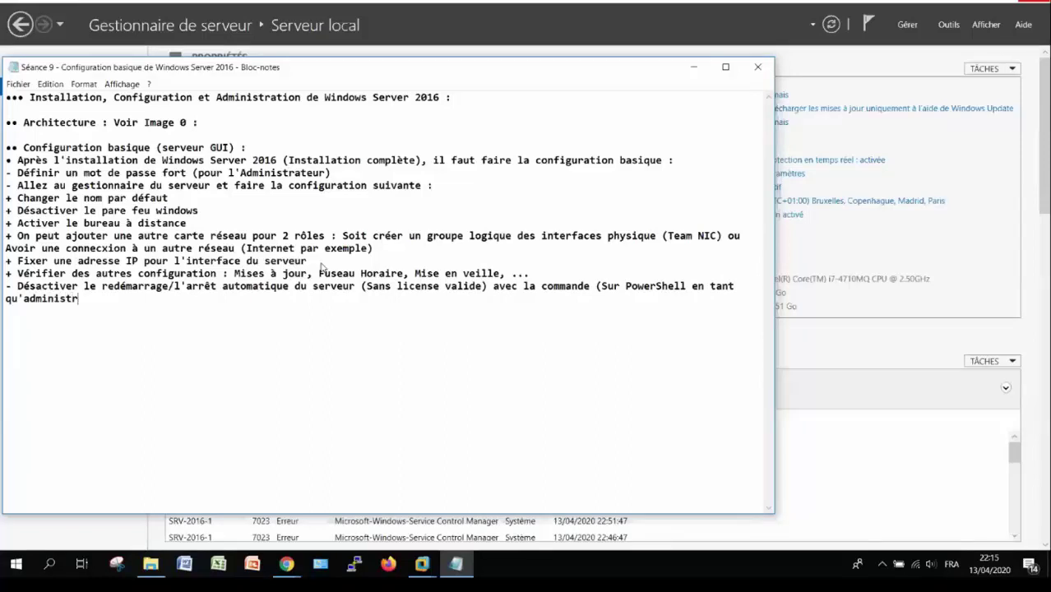
{"action": "type", "text": "ateur) : slmgr /rearm"}
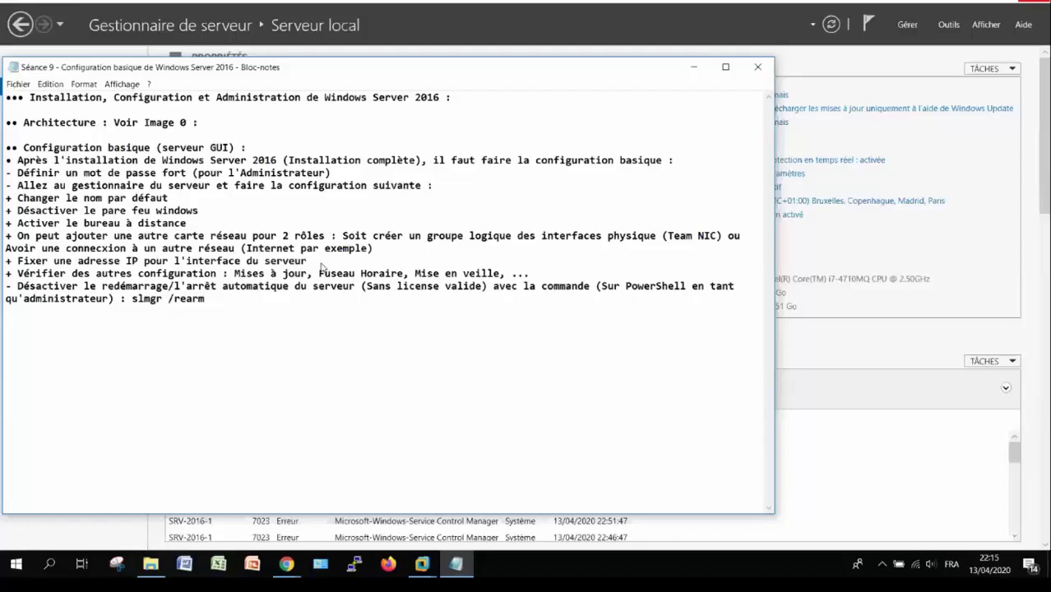
Step: Add the list item "- Redémarrer le serveur" to the notes
{"action": "key", "text": "Return"}
{"action": "type", "text": "- "}
{"action": "type", "text": "Redémarrer"}
{"action": "type", "text": " le serveur"}
Step: Add the separate bullet "• Même chose pour le client" below the server steps in the notes
{"action": "type", "text": "• "}
{"action": "type", "text": "Fai"}
{"action": "key", "text": "BackSpace"}
{"action": "key", "text": "BackSpace"}
{"action": "key", "text": "BackSpace"}
{"action": "type", "text": "F"}
{"action": "type", "text": "ai"}
{"action": "type", "text": "t"}
{"action": "key", "text": "BackSpace"}
{"action": "key", "text": "BackSpace"}
{"action": "key", "text": "BackSpace"}
{"action": "key", "text": "BackSpace"}
{"action": "key", "text": "BackSpace"}
{"action": "type", "text": "Com"}
{"action": "key", "text": "BackSpace"}
{"action": "key", "text": "BackSpace"}
{"action": "key", "text": "BackSpace"}
{"action": "type", "text": "Même chose pour le client"}
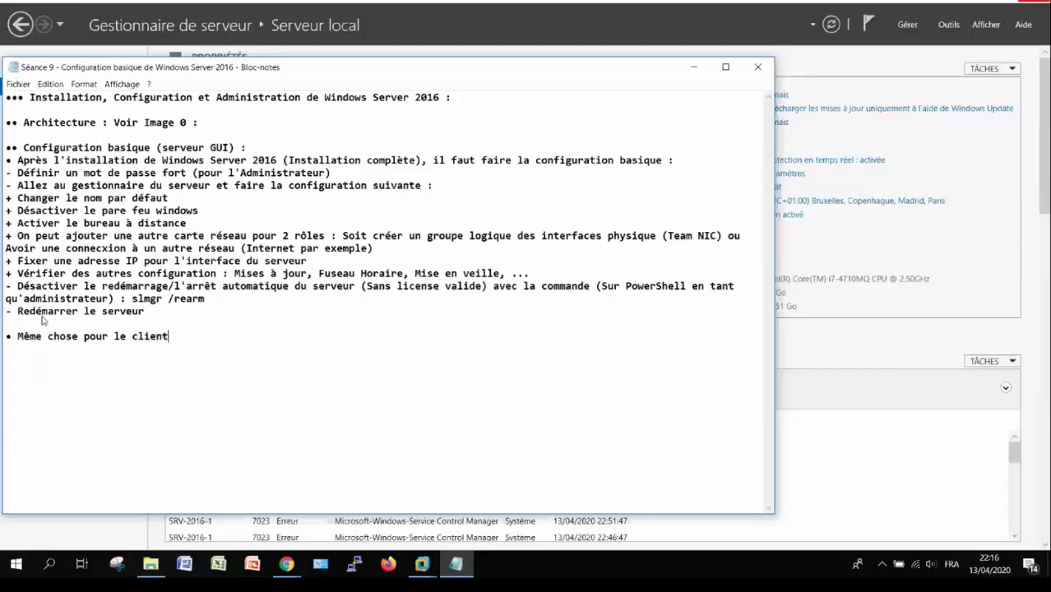
Step: Add the bullet "• Créer un réseau local entre les VM :" below a blank line in the notes
{"action": "key", "text": "Return"}
{"action": "key", "text": "Return"}
{"action": "type", "text": "• Créer un réseau local ent"}
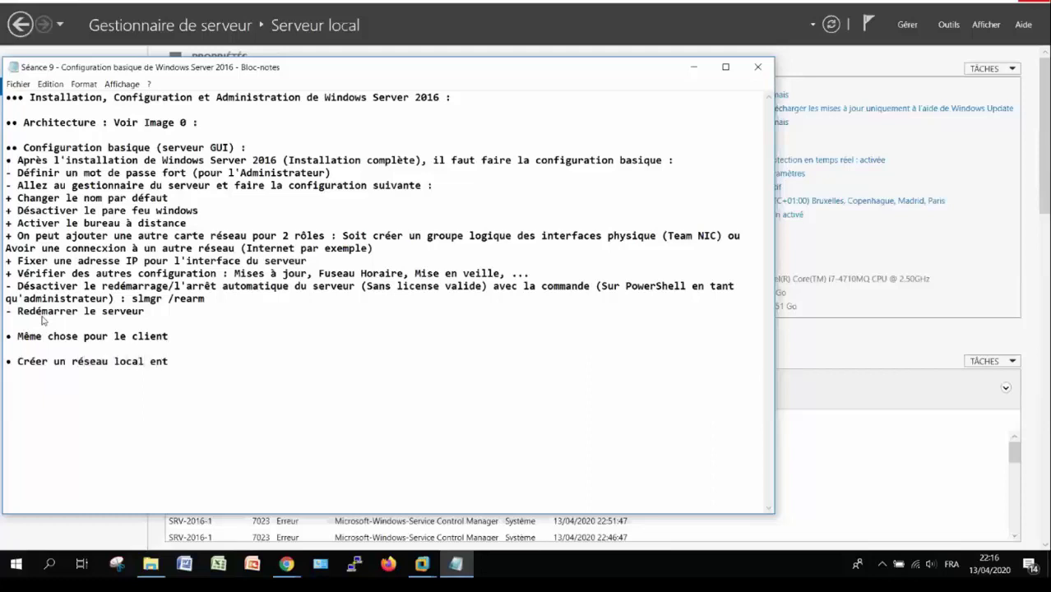
{"action": "type", "text": "re les machi"}
{"action": "key", "text": "BackSpace"}
{"action": "key", "text": "BackSpace"}
{"action": "key", "text": "BackSpace"}
{"action": "key", "text": "BackSpace"}
{"action": "key", "text": "BackSpace"}
{"action": "type", "text": "VM"}
{"action": "key", "text": "alt+Tab"}
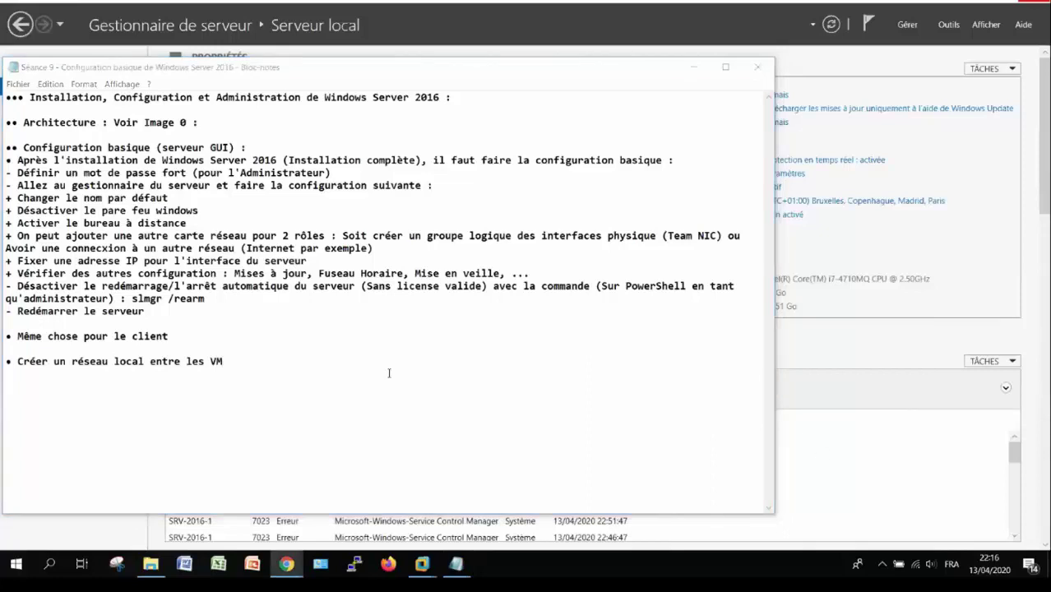
{"action": "left_click", "coordinate": [379, 357]}
{"action": "type", "text": ": "}
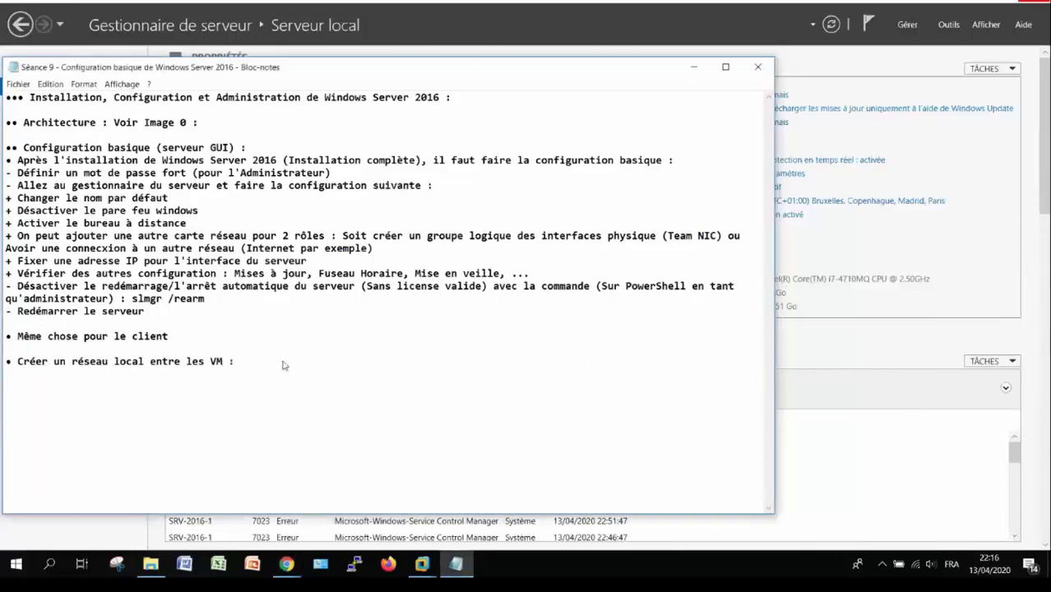
Step: Complete the local network bullet in the notes with "LAN Segment (VSwitch)"
{"action": "type", "text": "LAN Segment (VSwitch)"}
{"action": "key", "text": "Return"}
Step: Add the heading "•• Configuration basique (serveur Core) :" below the LAN Segment bullet, reusing the text of the GUI server heading
{"action": "type", "text": "••"}
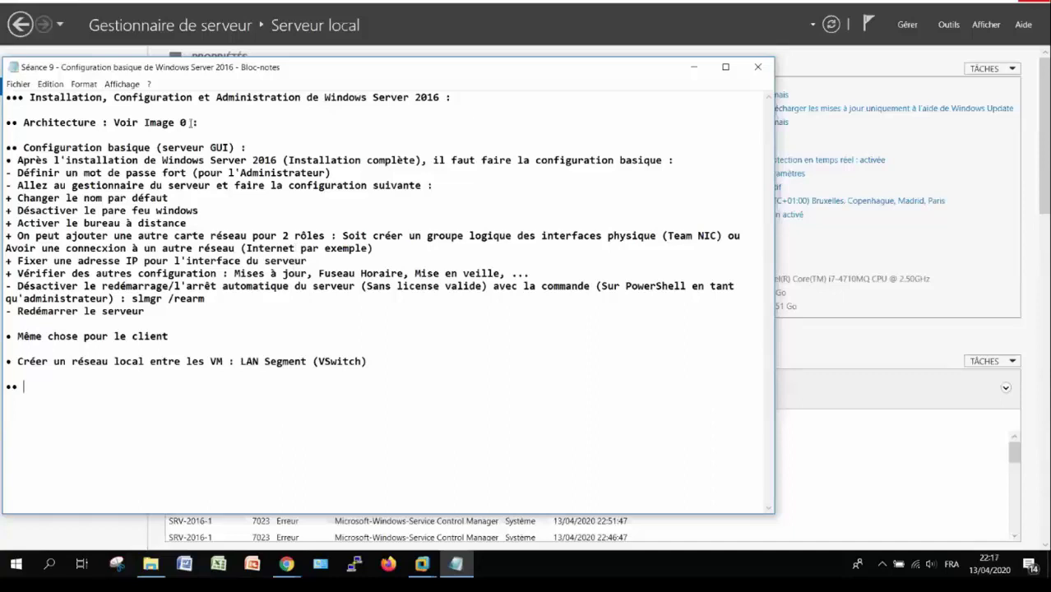
{"action": "left_click_drag", "start_coordinate": [8, 146], "coordinate": [251, 148]}
{"action": "key", "text": "ctrl+c"}
{"action": "left_click", "coordinate": [48, 387]}
{"action": "key", "text": "ctrl+v"}
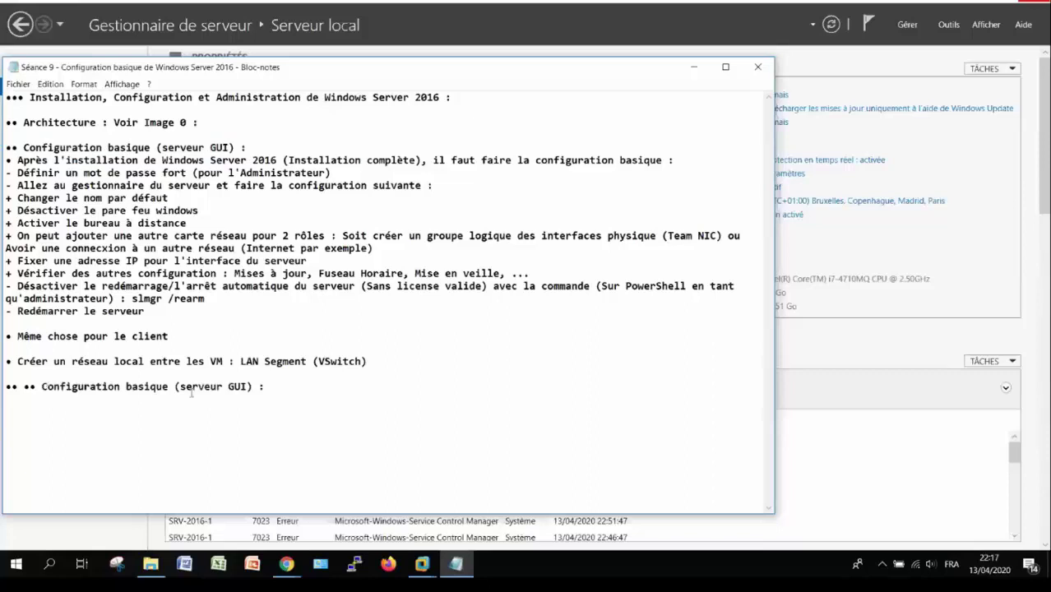
{"action": "left_click_drag", "start_coordinate": [228, 388], "coordinate": [246, 390]}
{"action": "type", "text": "Core"}
{"action": "left_click", "coordinate": [43, 381]}
{"action": "key", "text": "BackSpace"}
{"action": "key", "text": "BackSpace"}
{"action": "key", "text": "BackSpace"}
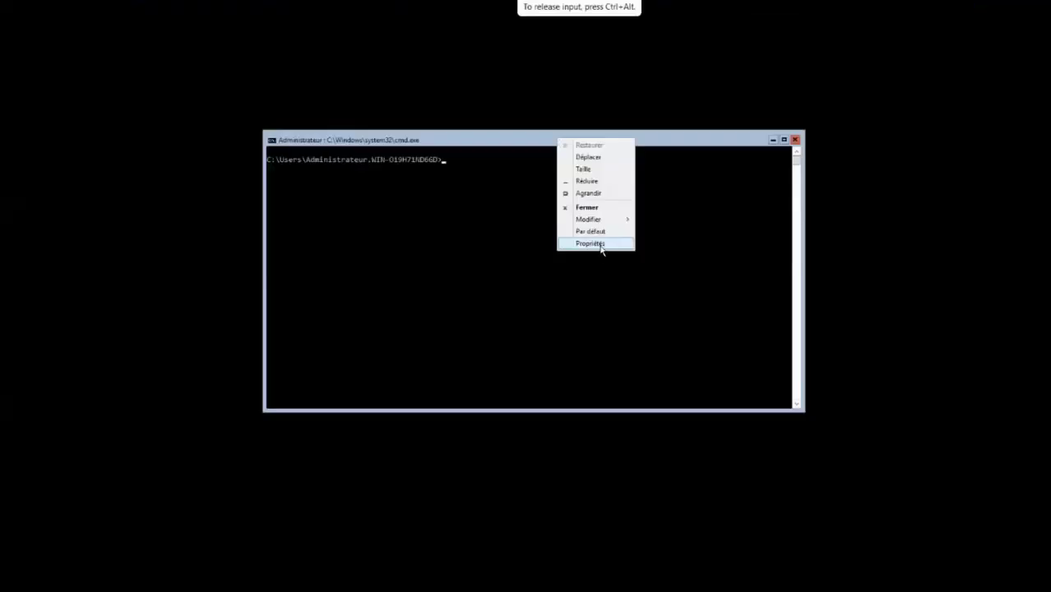
Step: Set the Core server's command prompt font to Lucida Console at size 20
{"action": "left_click", "coordinate": [590, 244]}
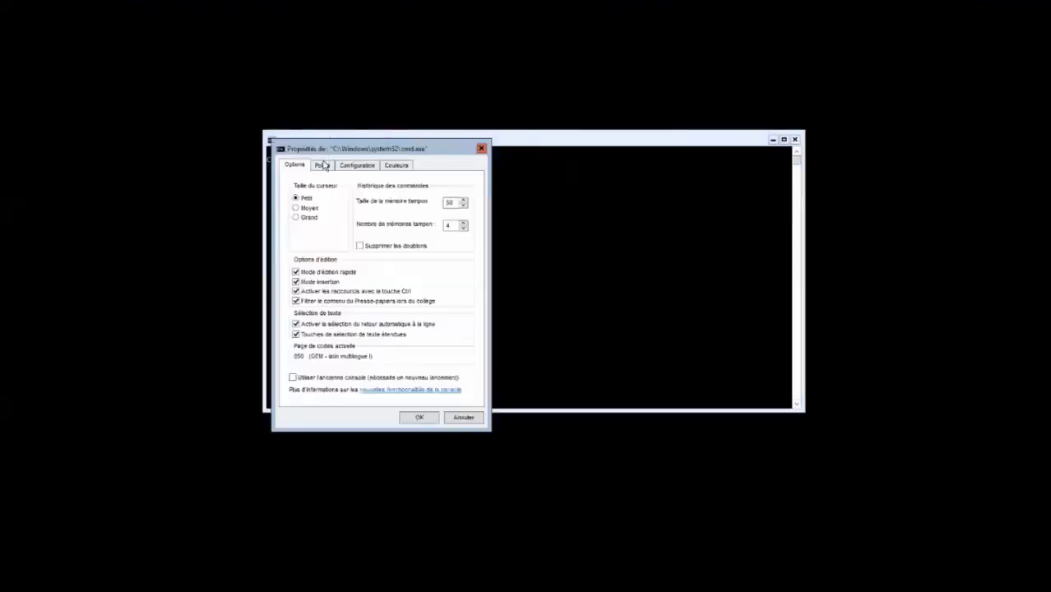
{"action": "left_click", "coordinate": [322, 165]}
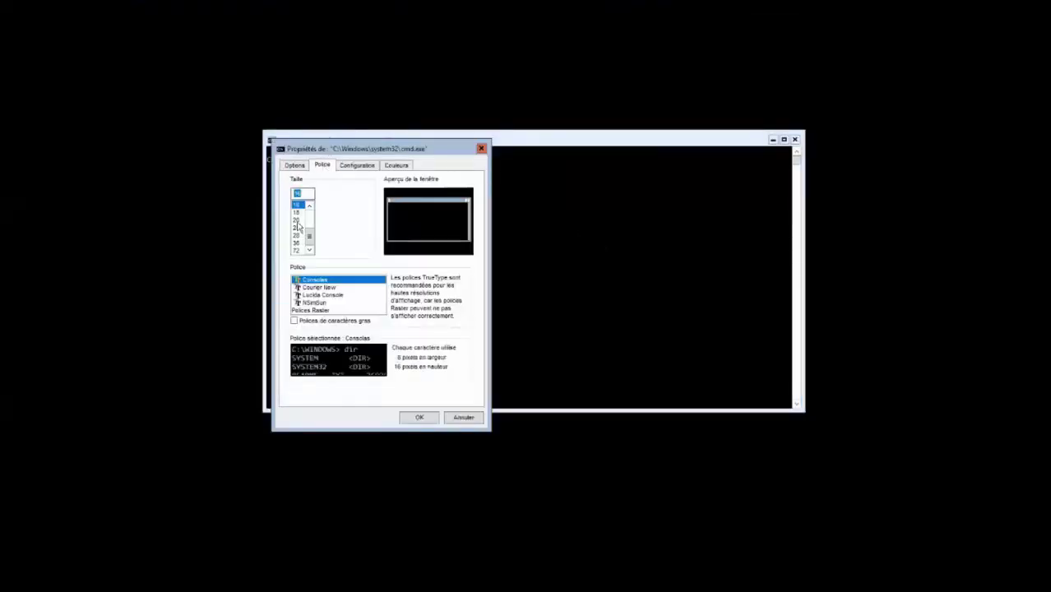
{"action": "left_click", "coordinate": [297, 220]}
{"action": "left_click", "coordinate": [326, 295]}
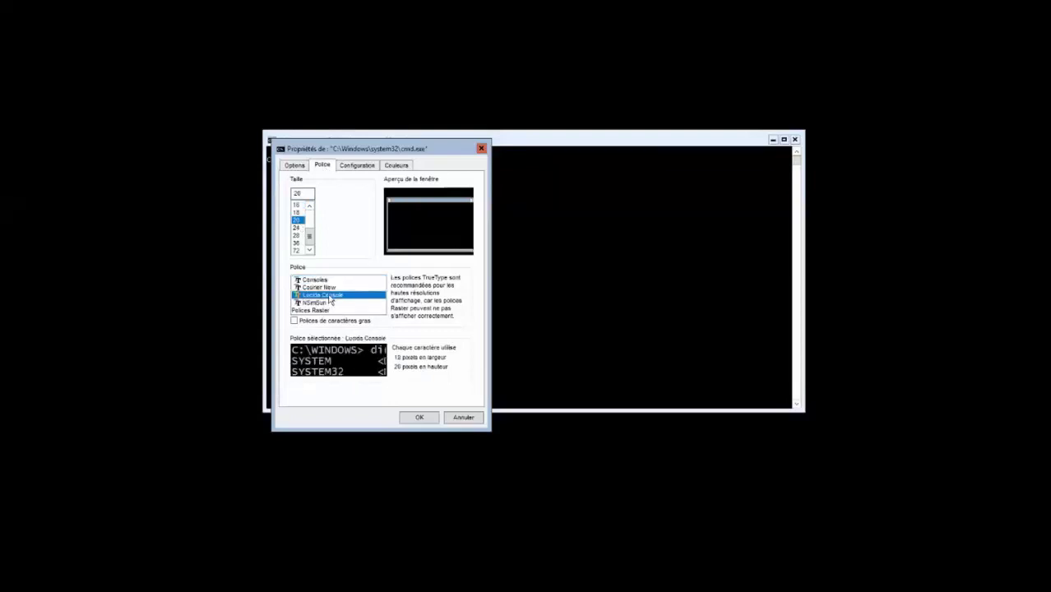
{"action": "left_click", "coordinate": [411, 418]}
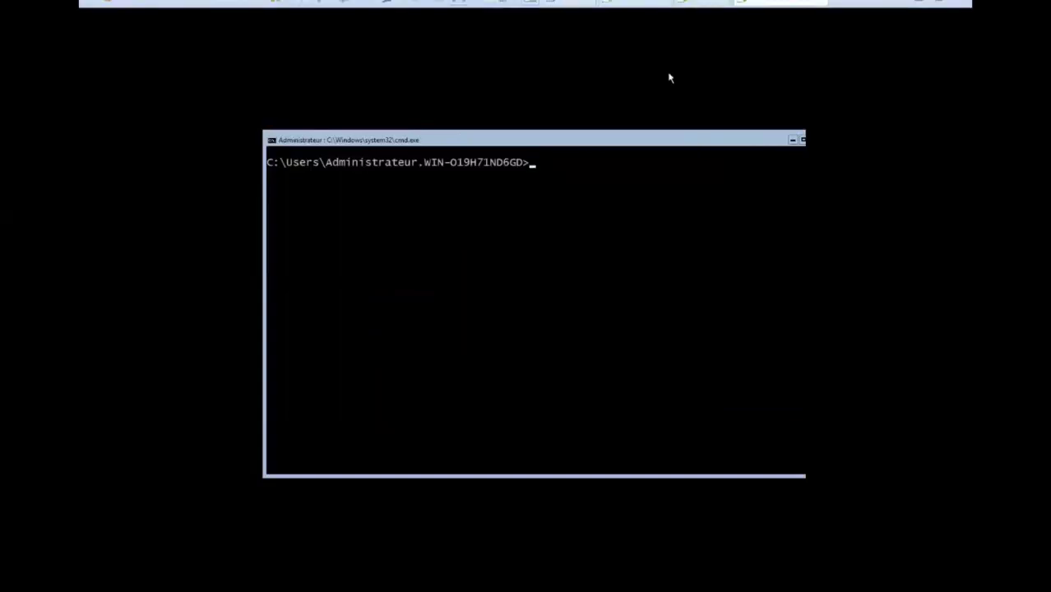
Step: Request the VMware Tools installation for the Core server VM and maximize its command prompt window
{"action": "left_click", "coordinate": [759, 2]}
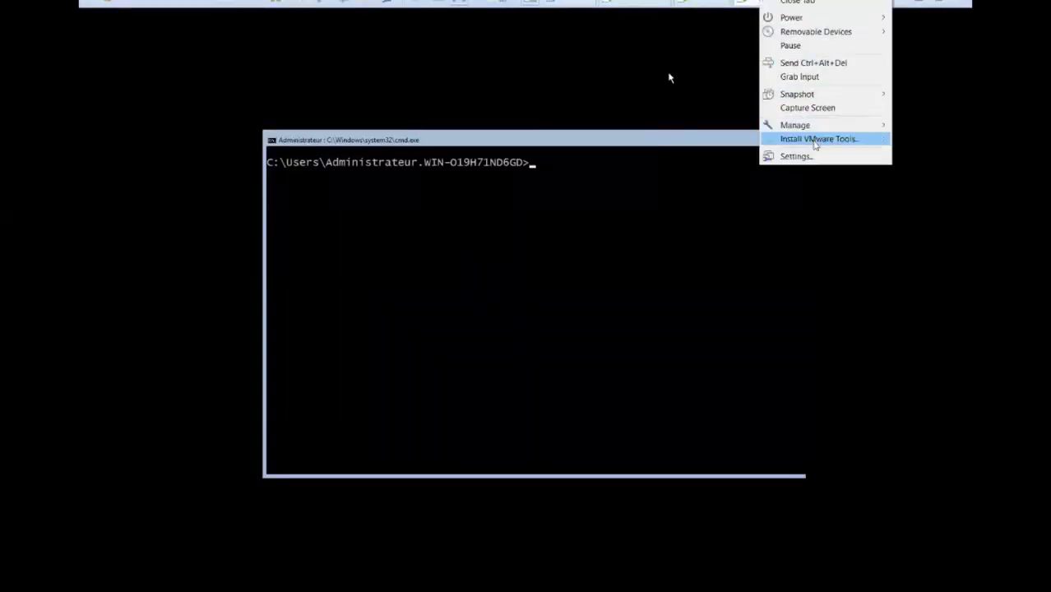
{"action": "left_click", "coordinate": [802, 140]}
{"action": "double_click", "coordinate": [720, 134]}
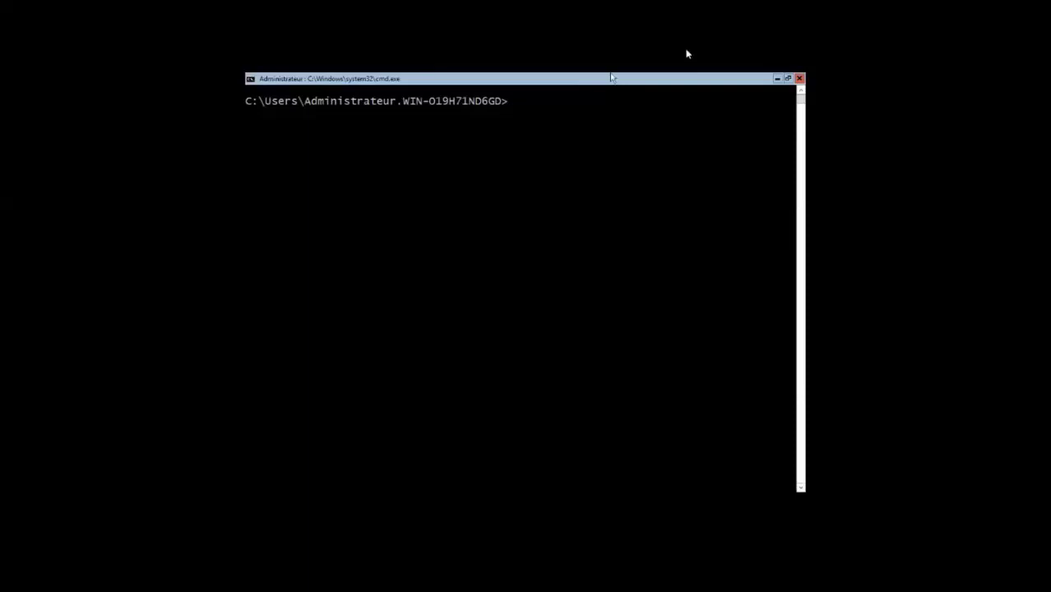
Step: Try the command "ps" at the Core server prompt, and start PowerShell with "powershell"
{"action": "left_click", "coordinate": [778, 121]}
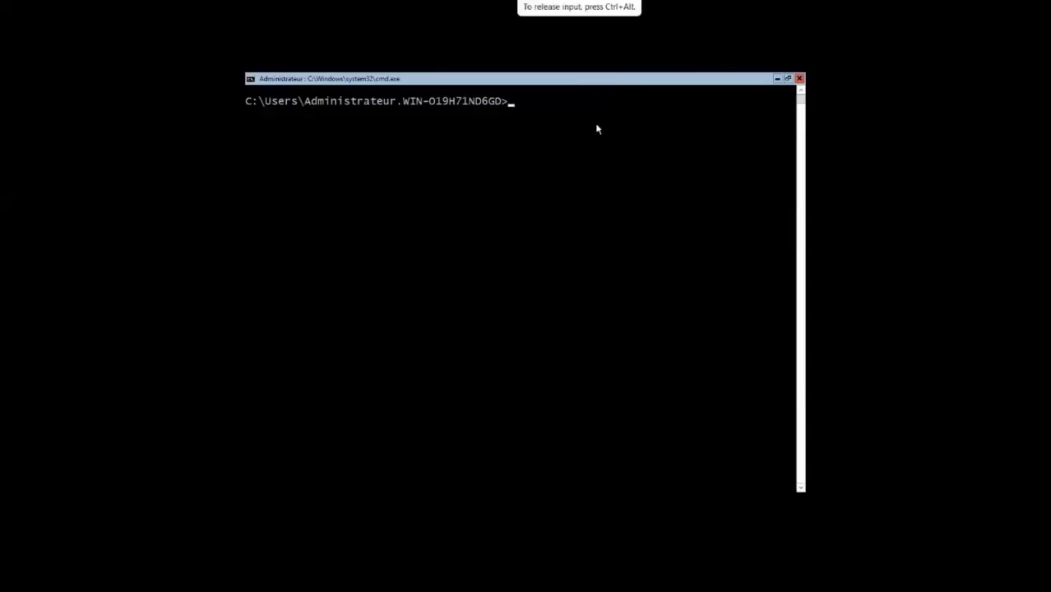
{"action": "type", "text": "ps"}
{"action": "key", "text": "Return"}
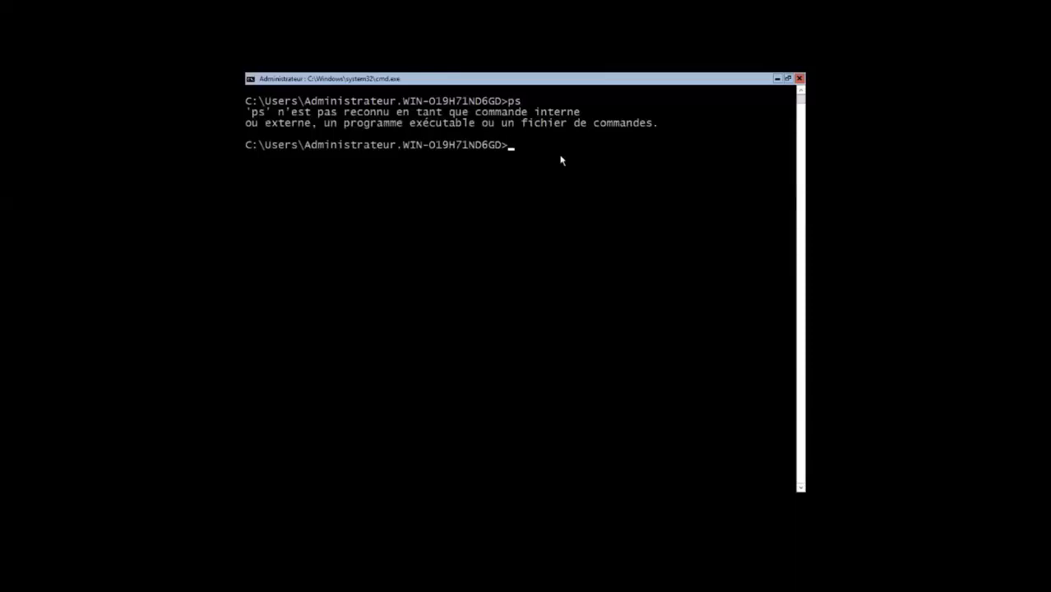
{"action": "type", "text": "powershell"}
{"action": "key", "text": "Return"}
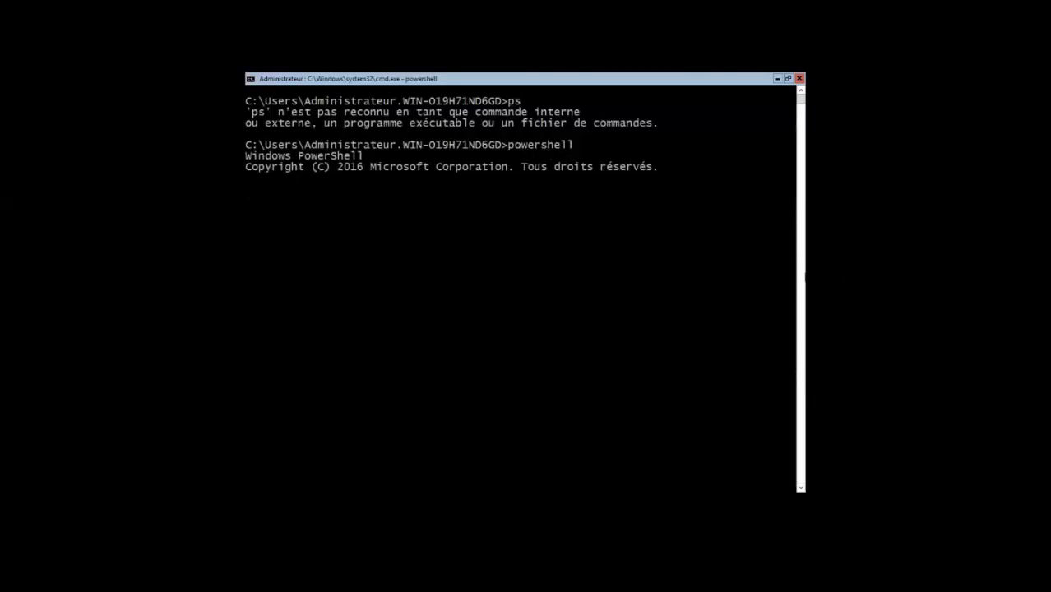
Step: In the notes, copy the "Après l'installation de Windows Server 2016" bullet under the Core heading and change "complète" to "Minimale"
{"action": "key", "text": "alt+Tab"}
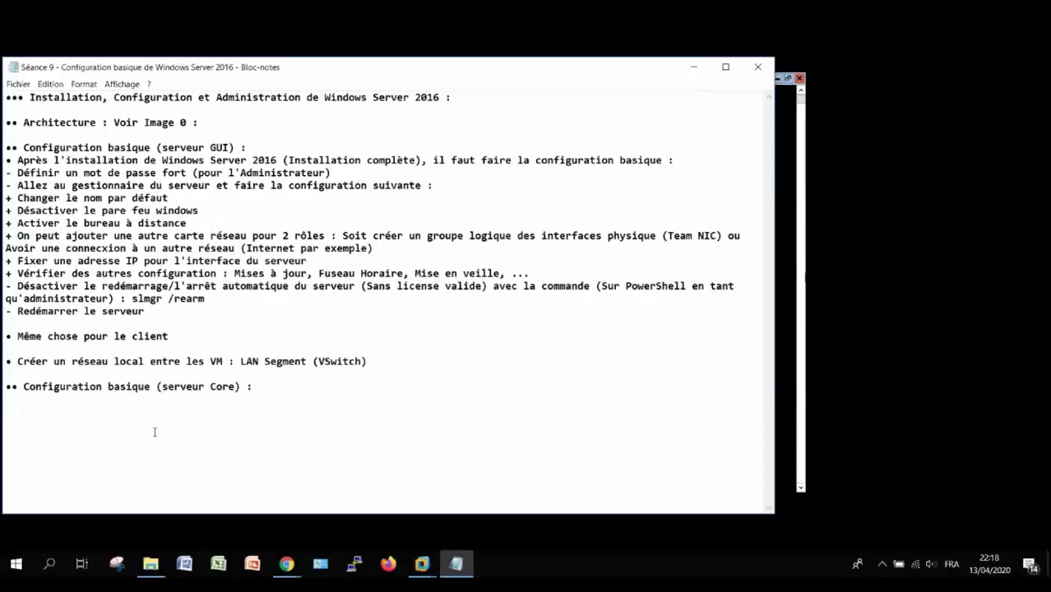
{"action": "type", "text": "•"}
{"action": "left_click_drag", "start_coordinate": [5, 159], "coordinate": [673, 164]}
{"action": "key", "text": "ctrl+c"}
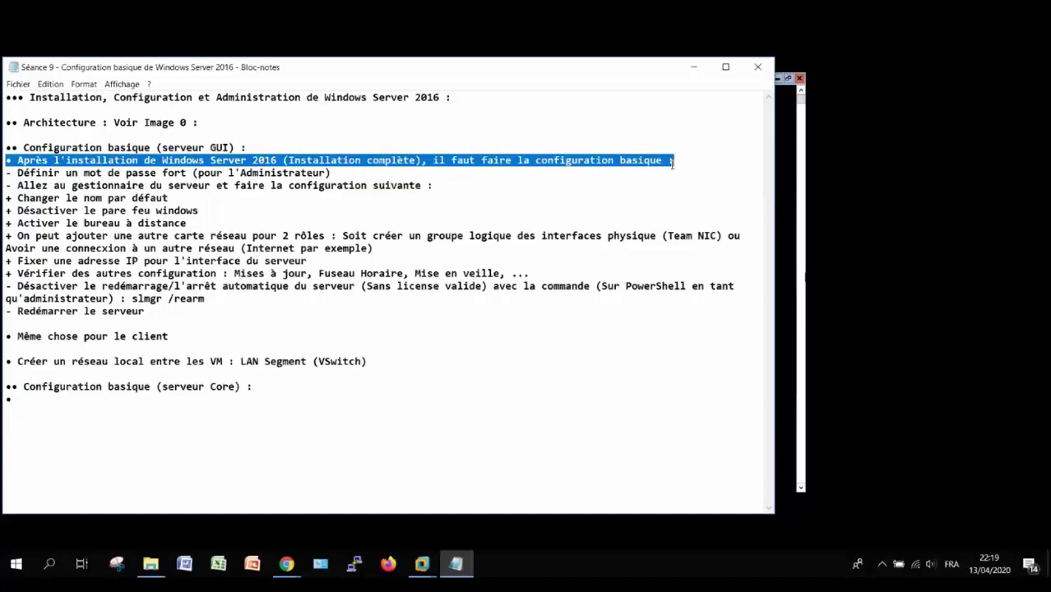
{"action": "left_click", "coordinate": [30, 401]}
{"action": "key", "text": "BackSpace"}
{"action": "key", "text": "BackSpace"}
{"action": "key", "text": "ctrl+v"}
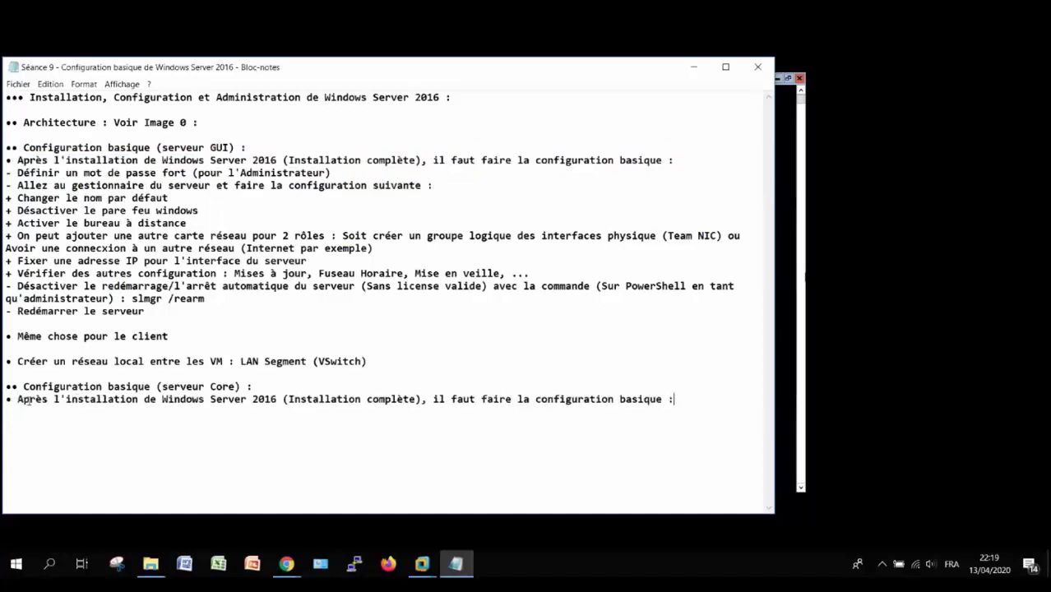
{"action": "left_click_drag", "start_coordinate": [367, 400], "coordinate": [415, 402]}
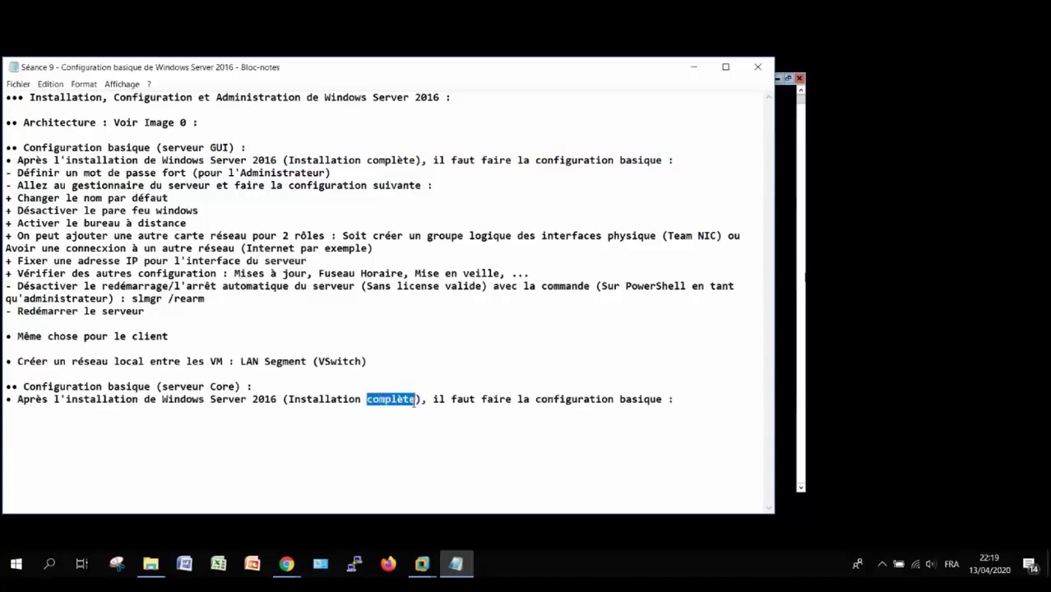
{"action": "type", "text": "Minimale"}
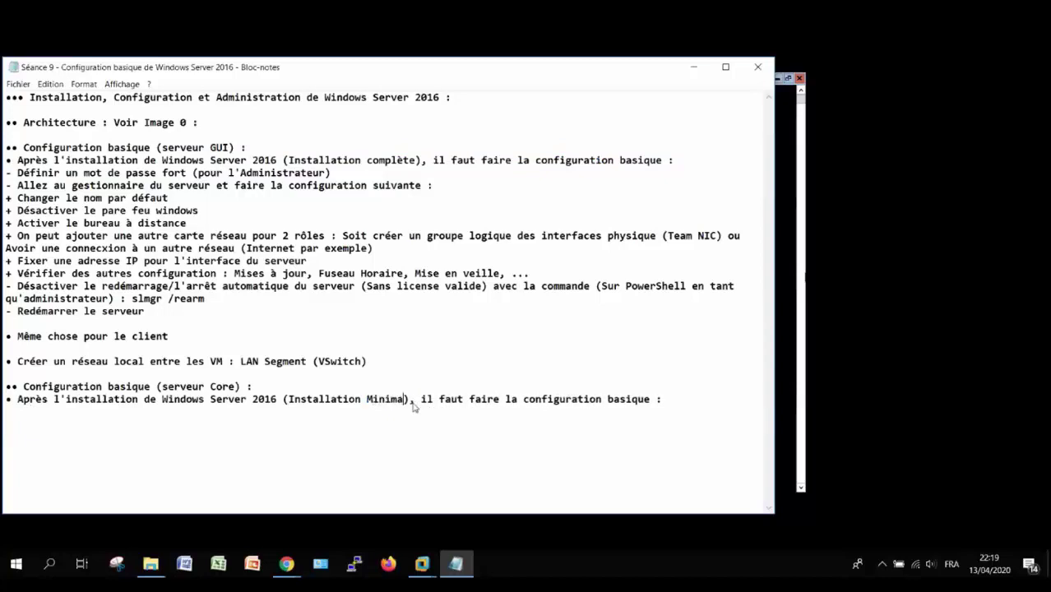
Step: Add the list item "- Définir un mot de passe fort (pour l'Administrateur)" under the Core server bullet
{"action": "left_click", "coordinate": [7, 415]}
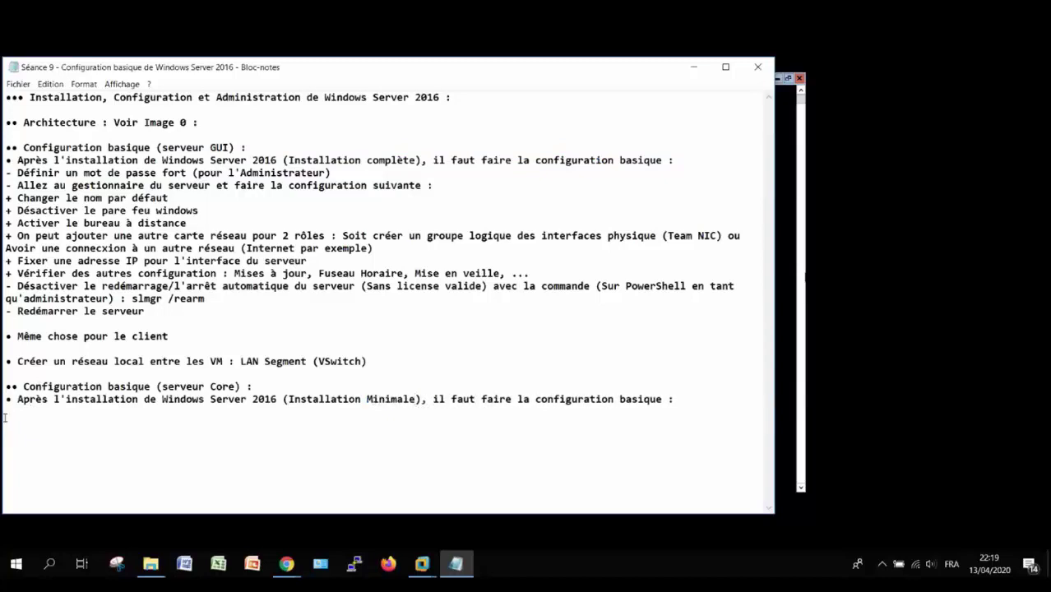
{"action": "left_click", "coordinate": [682, 402]}
{"action": "key", "text": "Return"}
{"action": "type", "text": "-"}
{"action": "type", "text": "Définir un mot de passe fort (pour l'Administrateur)"}
{"action": "key", "text": "Return"}
Step: Add the list item '- Tapez la commende "powershell"' to the Core section, with an empty dash item below it
{"action": "type", "text": "- "}
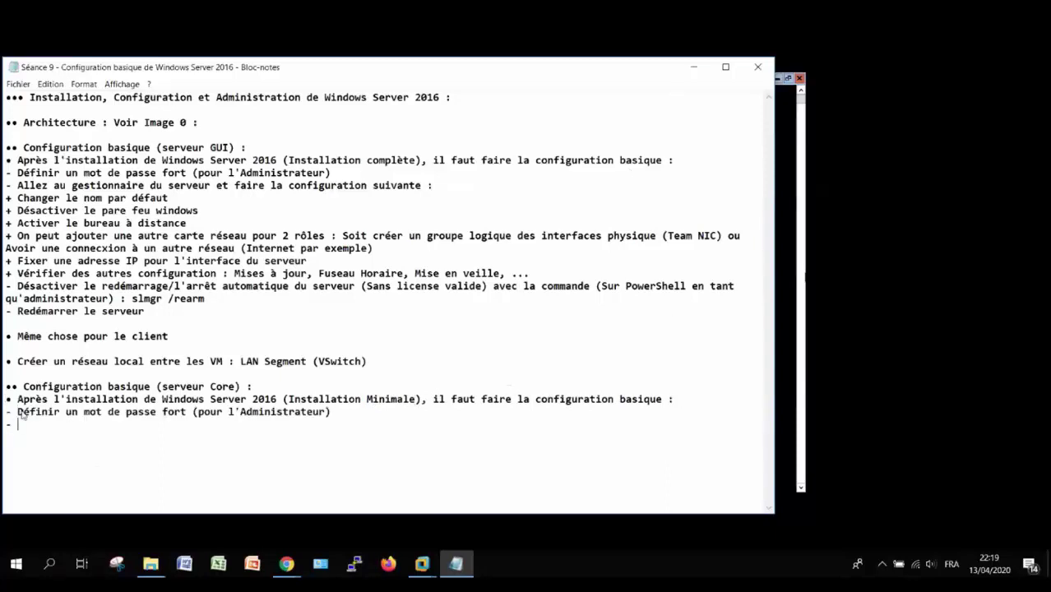
{"action": "type", "text": "Tapez "}
{"action": "type", "text": "P"}
{"action": "key", "text": "BackSpace"}
{"action": "key", "text": "BackSpace"}
{"action": "type", "text": "la commende "}
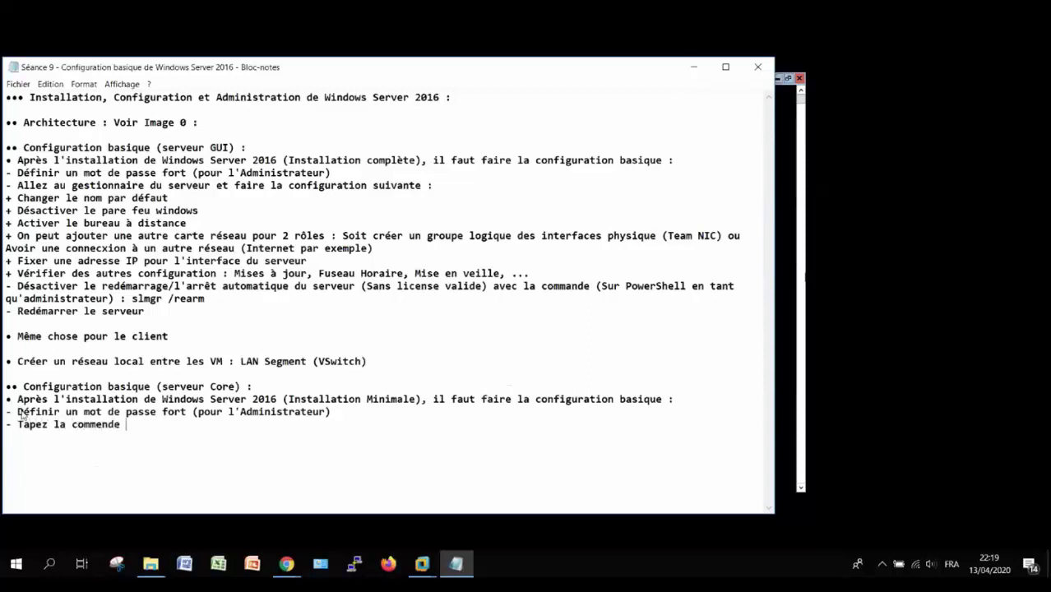
{"action": "type", "text": "\"powershell"}
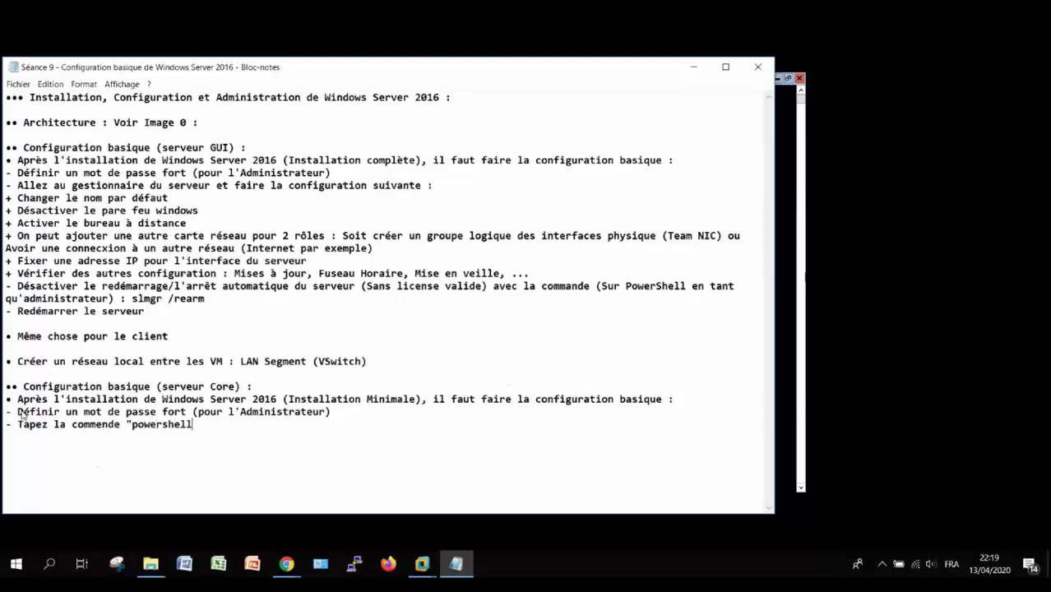
{"action": "type", "text": "\" "}
{"action": "type", "text": "-"}
Step: Switch to the Core server VM and run "sconfig" at the PowerShell prompt
{"action": "left_click", "coordinate": [457, 564]}
{"action": "left_click", "coordinate": [466, 485]}
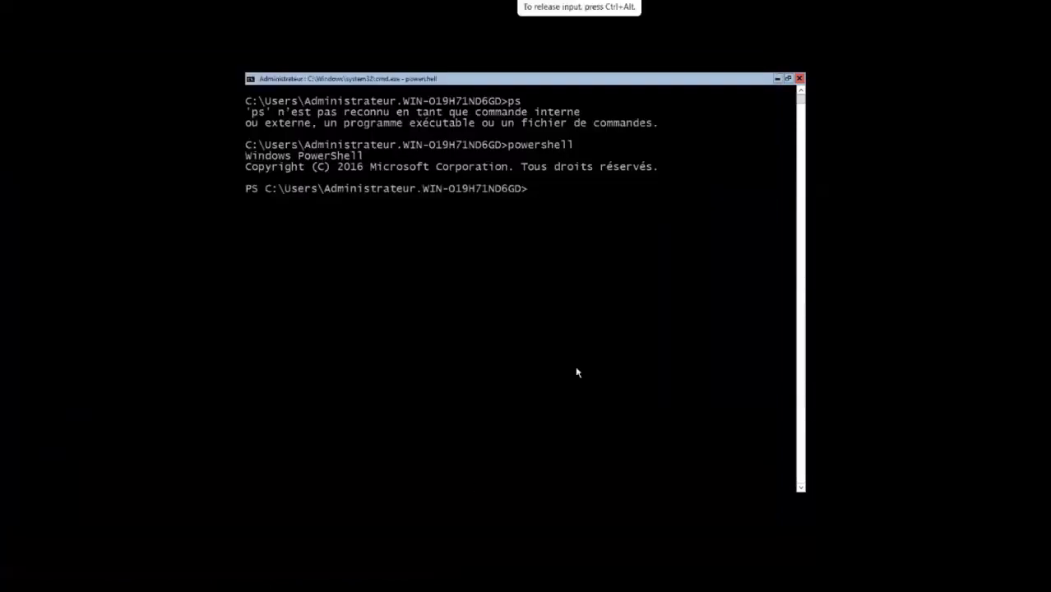
{"action": "left_click", "coordinate": [539, 194]}
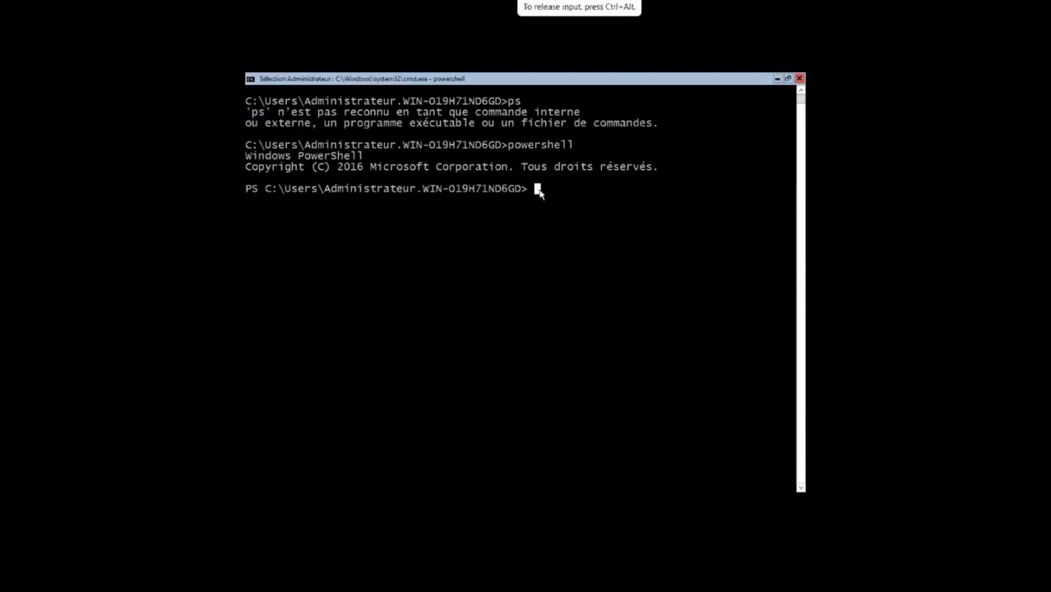
{"action": "key", "text": "Escape"}
{"action": "type", "text": "sconfig"}
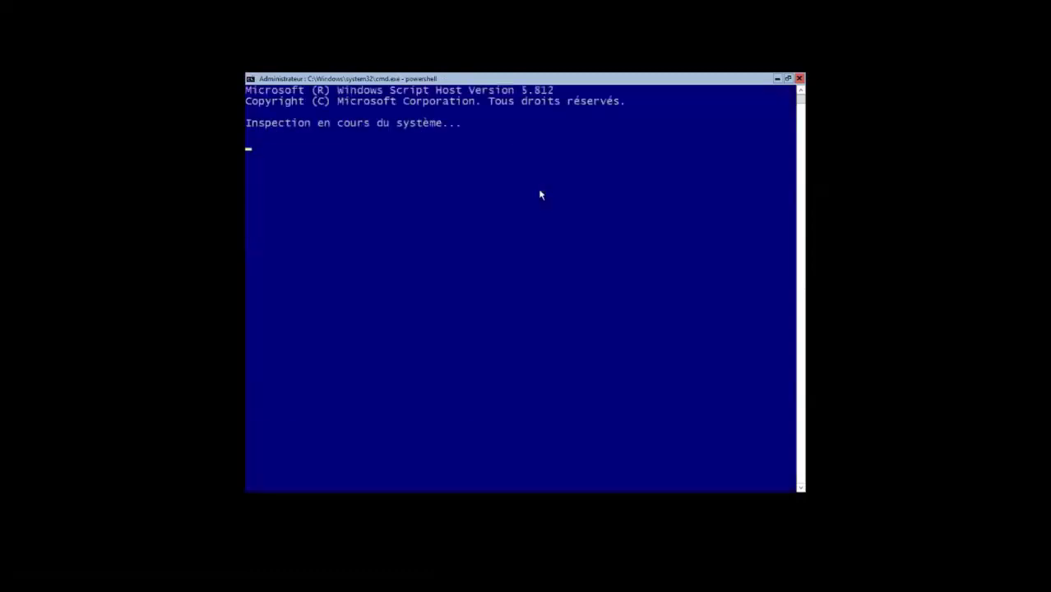
{"action": "left_click", "coordinate": [630, 77]}
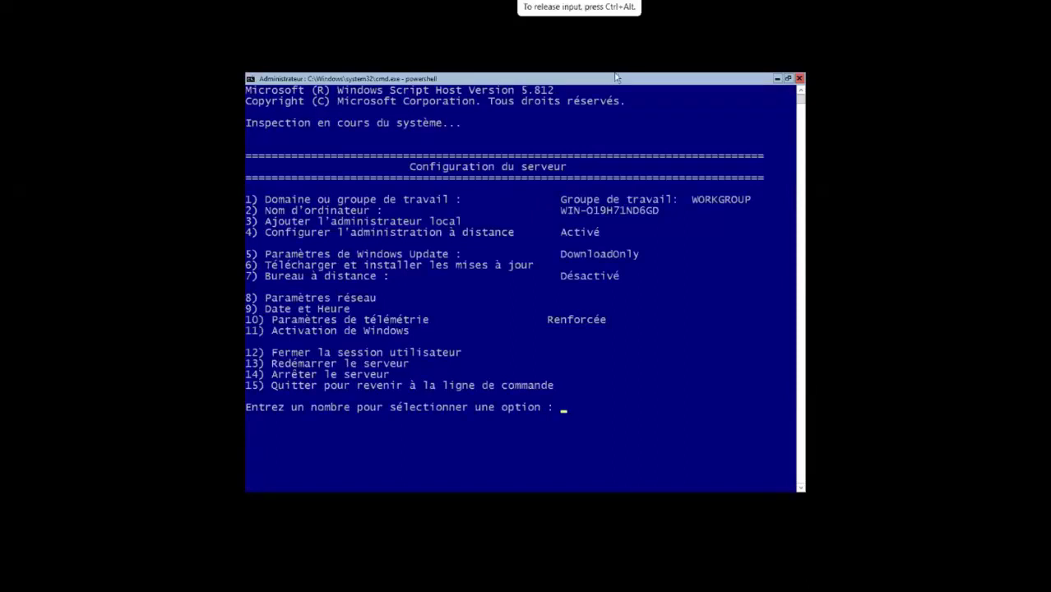
Step: Switch back to the notes and correct "commende" to "commande" in the powershell item
{"action": "key", "text": "alt+Tab"}
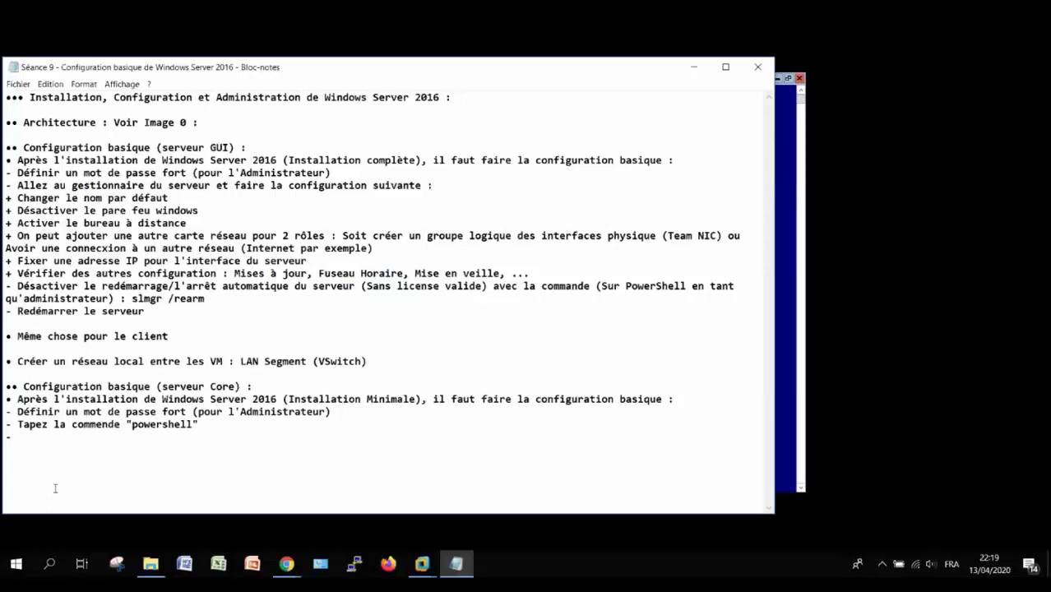
{"action": "left_click", "coordinate": [102, 424]}
{"action": "key", "text": "BackSpace"}
{"action": "type", "text": "a"}
Step: Fill the last dash item with 'Tapez la commande "sconfig" pour lancer la configuration basique', reusing the powershell item's text
{"action": "left_click_drag", "start_coordinate": [18, 425], "coordinate": [212, 427]}
{"action": "key", "text": "ctrl+c"}
{"action": "left_click", "coordinate": [49, 444]}
{"action": "key", "text": "ctrl+v"}
{"action": "left_click_drag", "start_coordinate": [133, 436], "coordinate": [192, 436]}
{"action": "type", "text": "sconfig"}
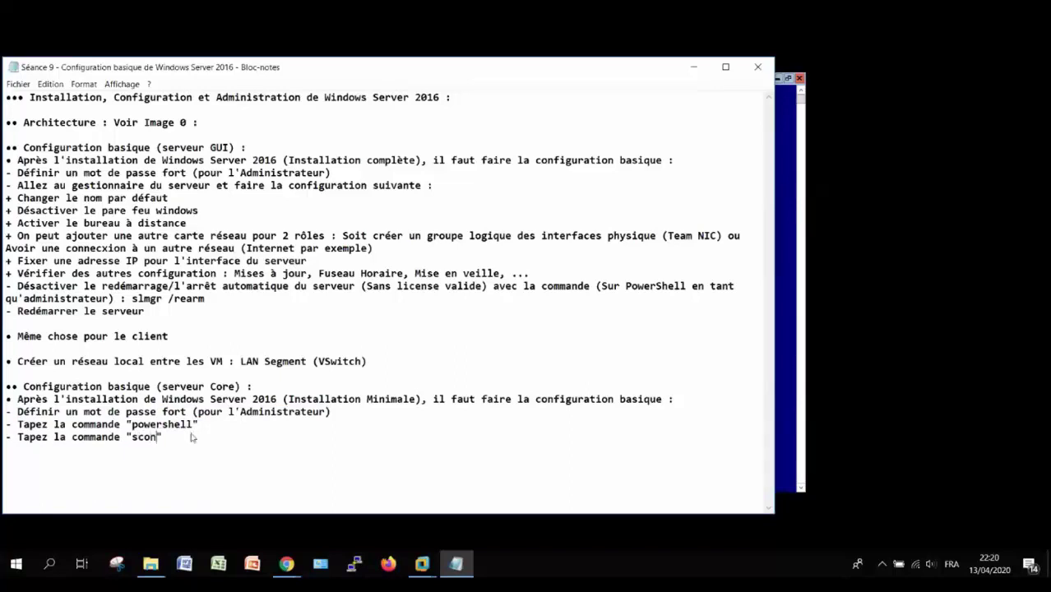
{"action": "left_click", "coordinate": [216, 437]}
{"action": "type", "text": "pour lancer l"}
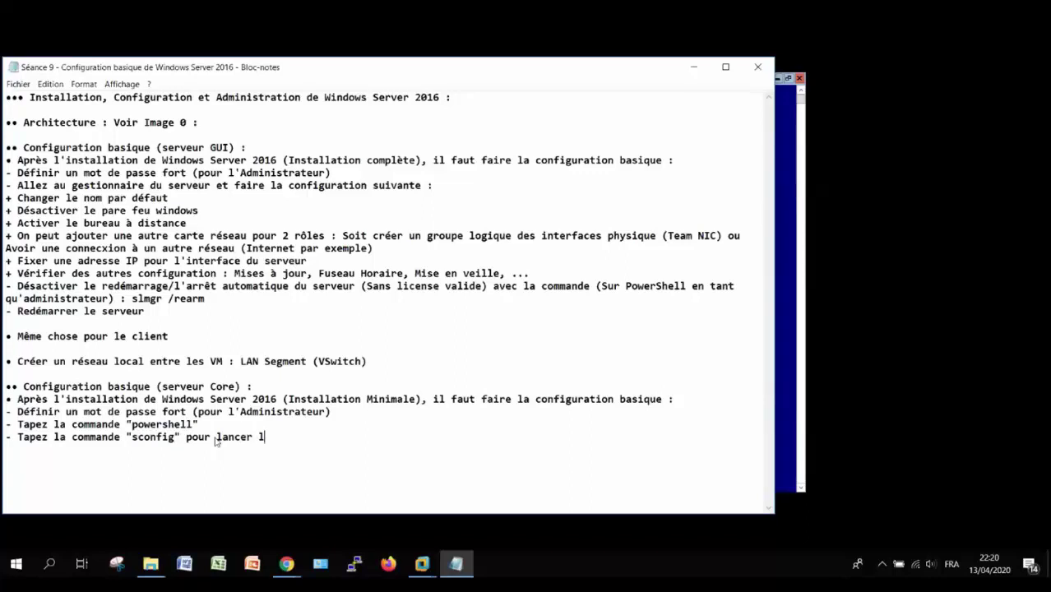
{"action": "type", "text": "a configuration basique"}
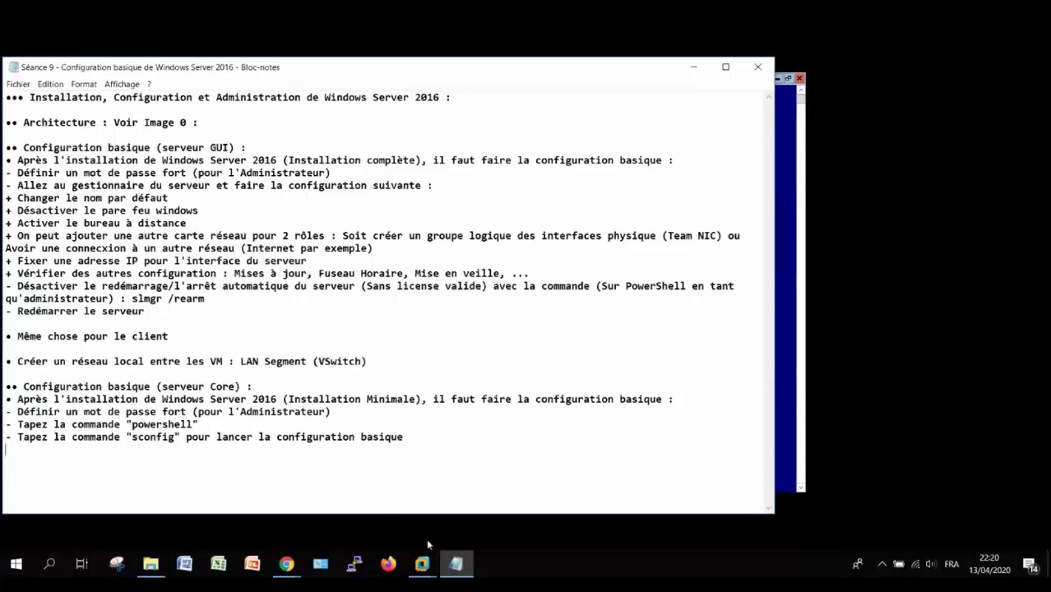
Step: Switch to the Core server VM and rename the computer to Srv-2016-1-Core through sconfig, declining the immediate restart
{"action": "left_click", "coordinate": [457, 564]}
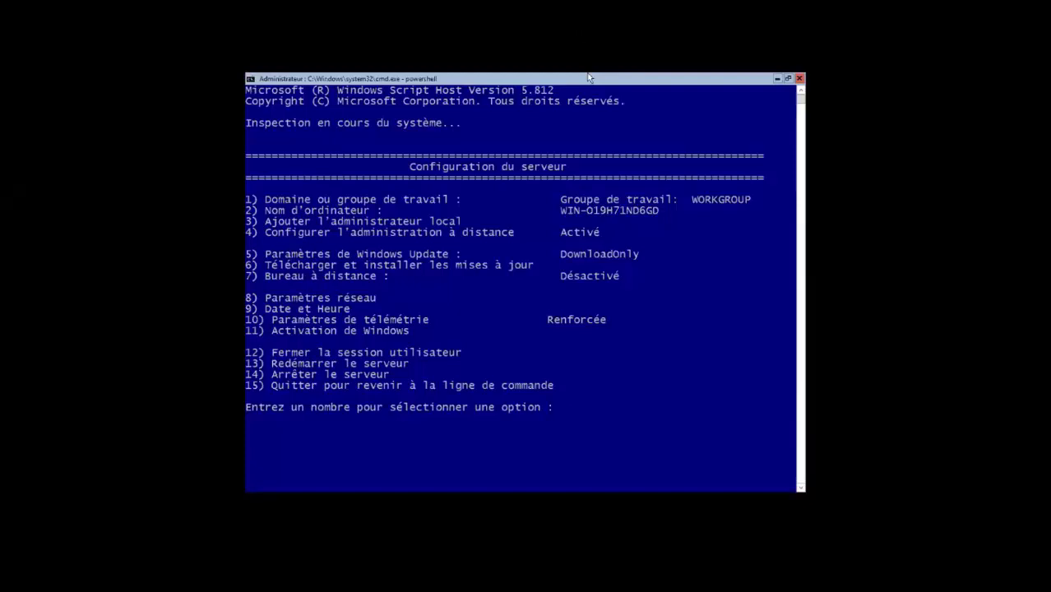
{"action": "mouse_move", "coordinate": [649, 5]}
{"action": "left_click", "coordinate": [675, 33]}
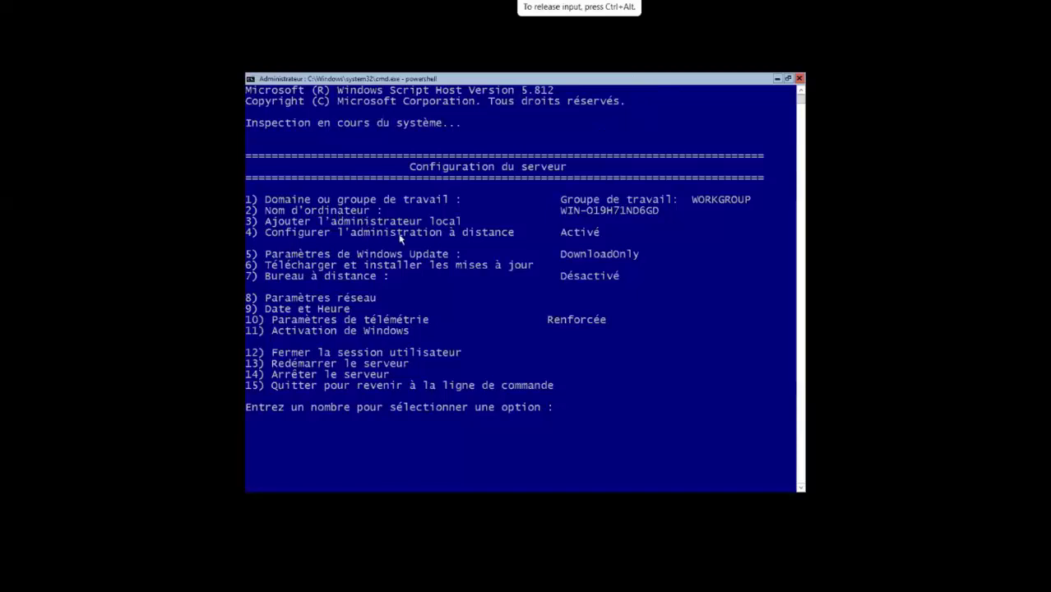
{"action": "type", "text": "2"}
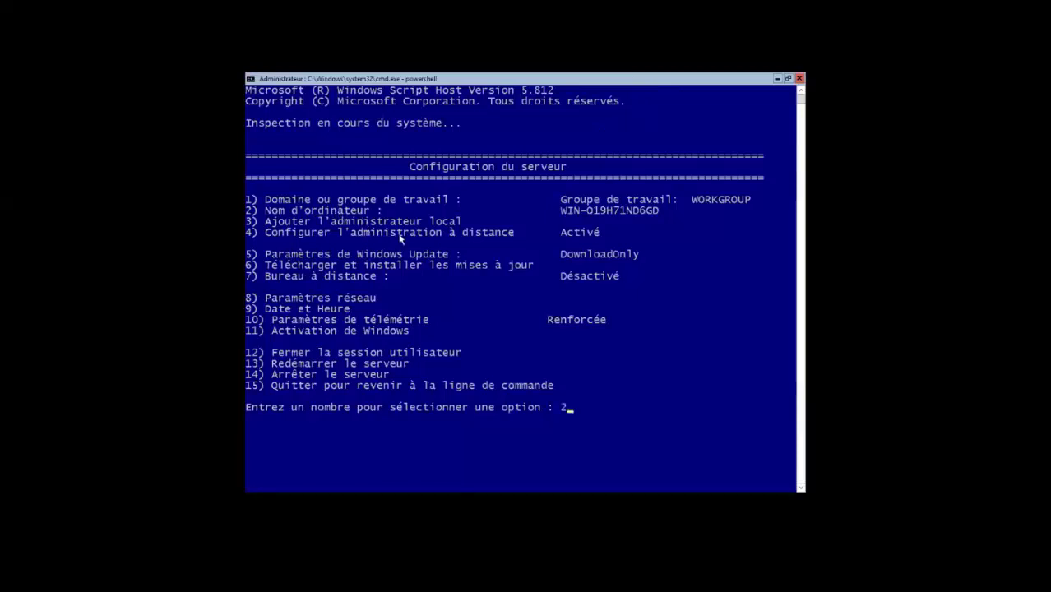
{"action": "key", "text": "Return"}
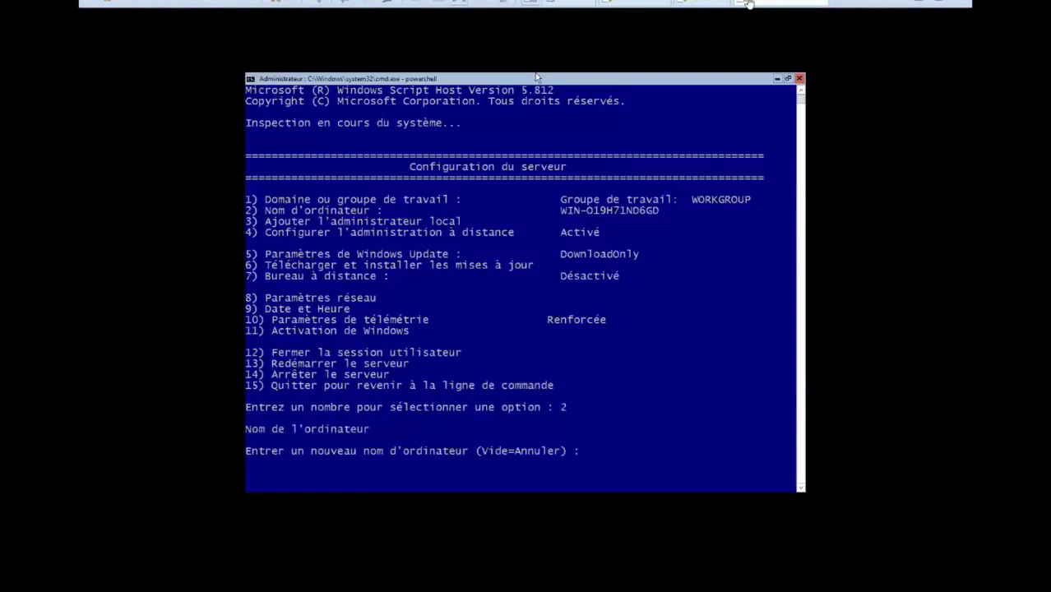
{"action": "left_click", "coordinate": [629, 465]}
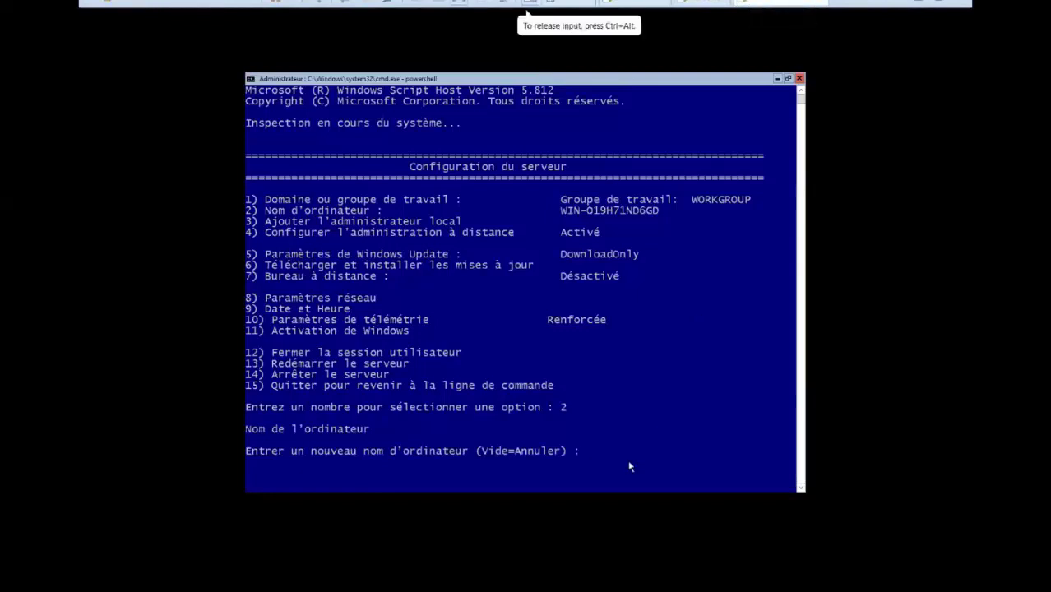
{"action": "type", "text": "Srv-"}
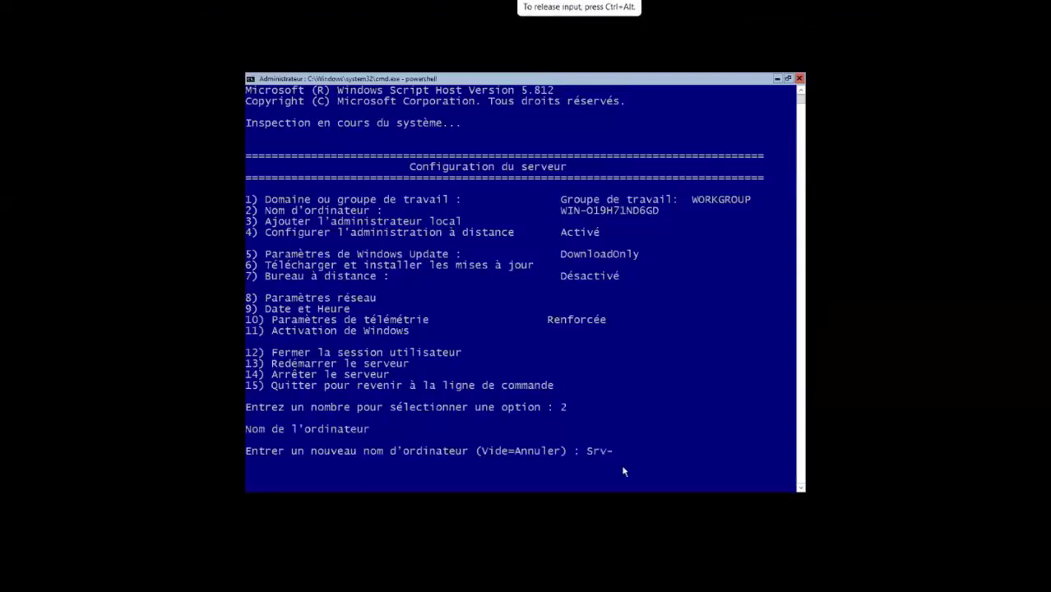
{"action": "type", "text": "2016-1-Core"}
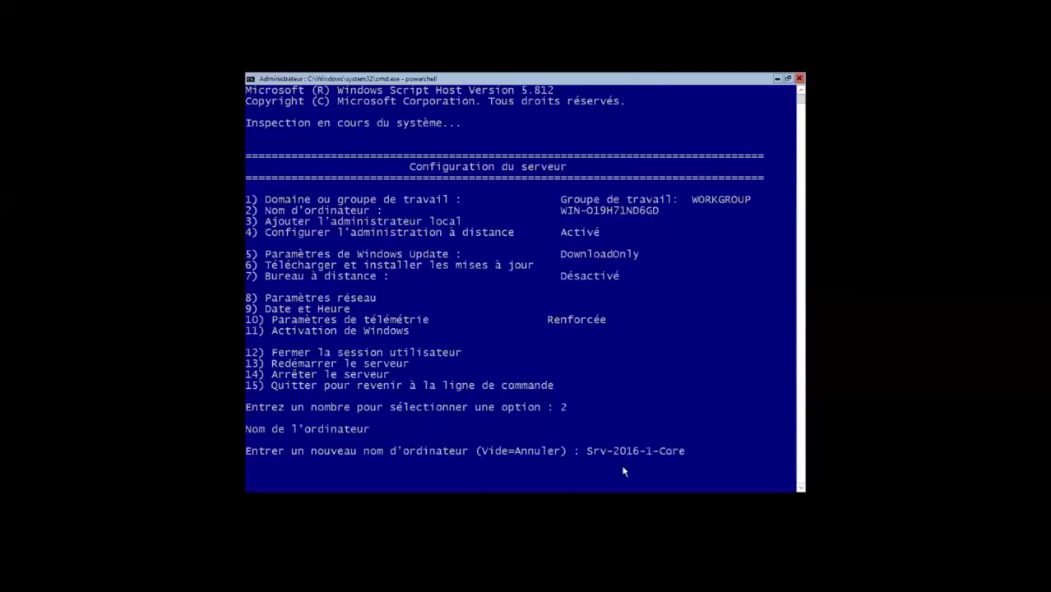
{"action": "key", "text": "Return"}
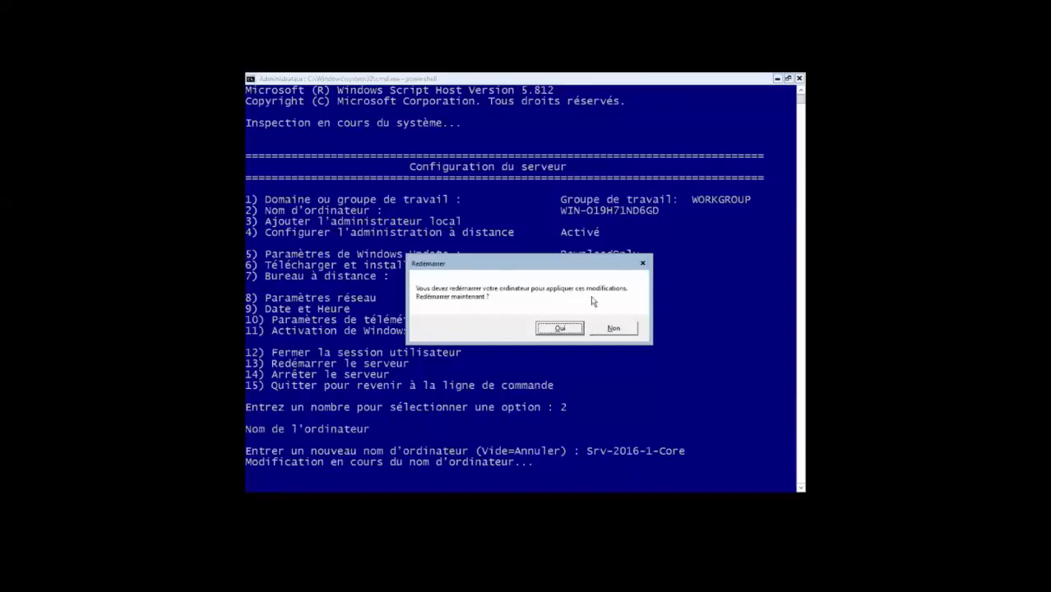
{"action": "left_click", "coordinate": [611, 329]}
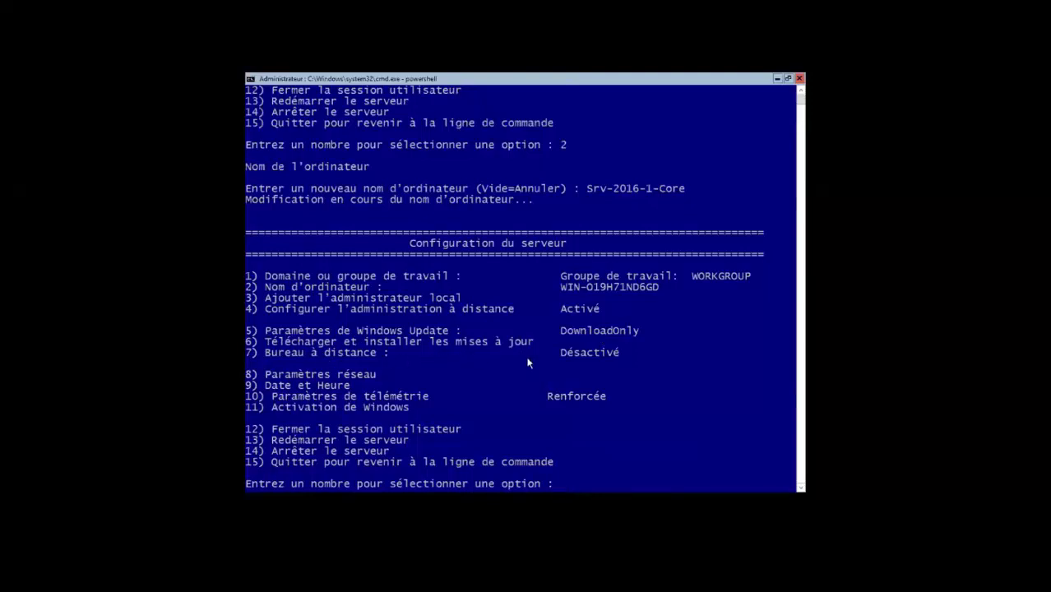
Step: Enable Remote Desktop in sconfig for clients running any version of Remote Desktop (less secure)
{"action": "type", "text": "7"}
{"action": "key", "text": "Return"}
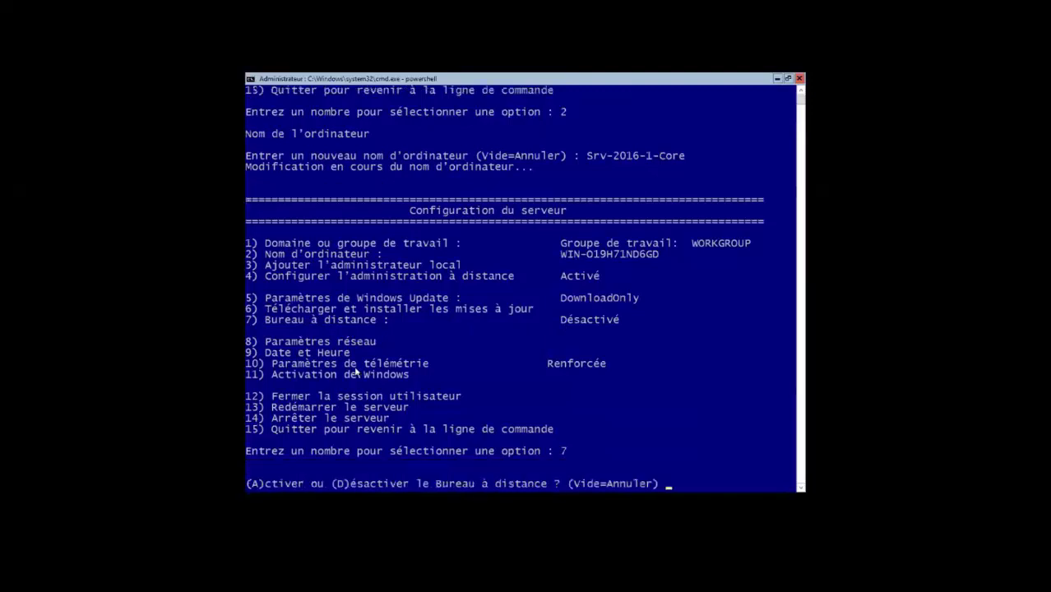
{"action": "left_click", "coordinate": [281, 486]}
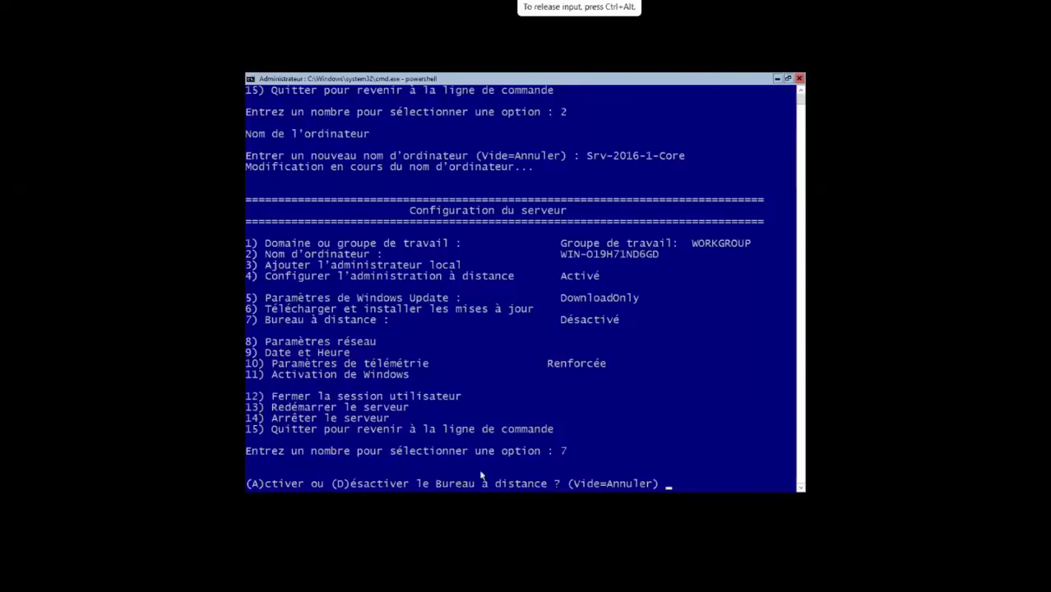
{"action": "type", "text": "A"}
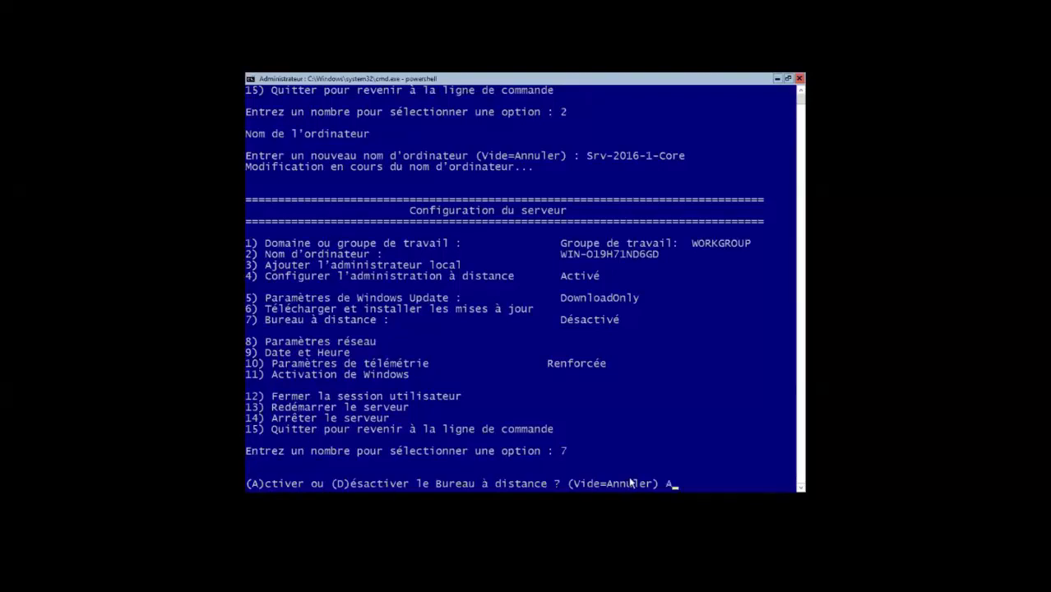
{"action": "key", "text": "Return"}
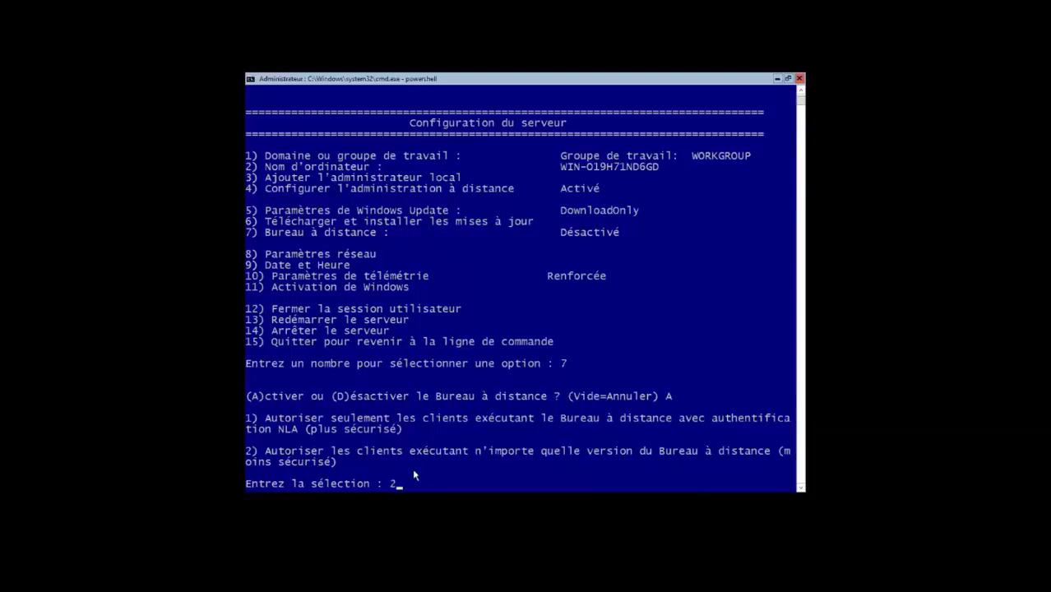
{"action": "key", "text": "Return"}
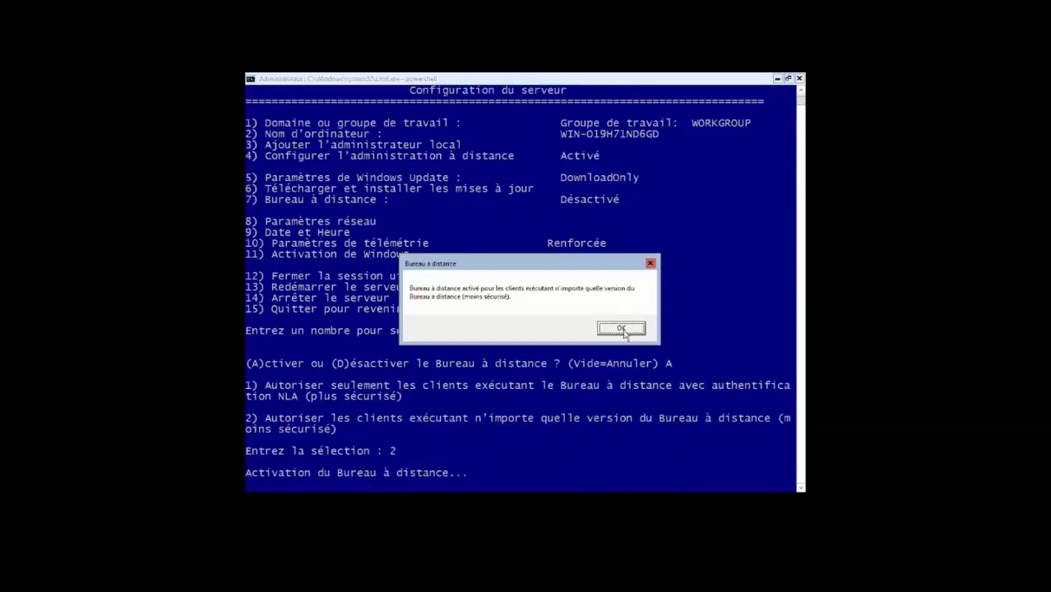
{"action": "left_click", "coordinate": [620, 328]}
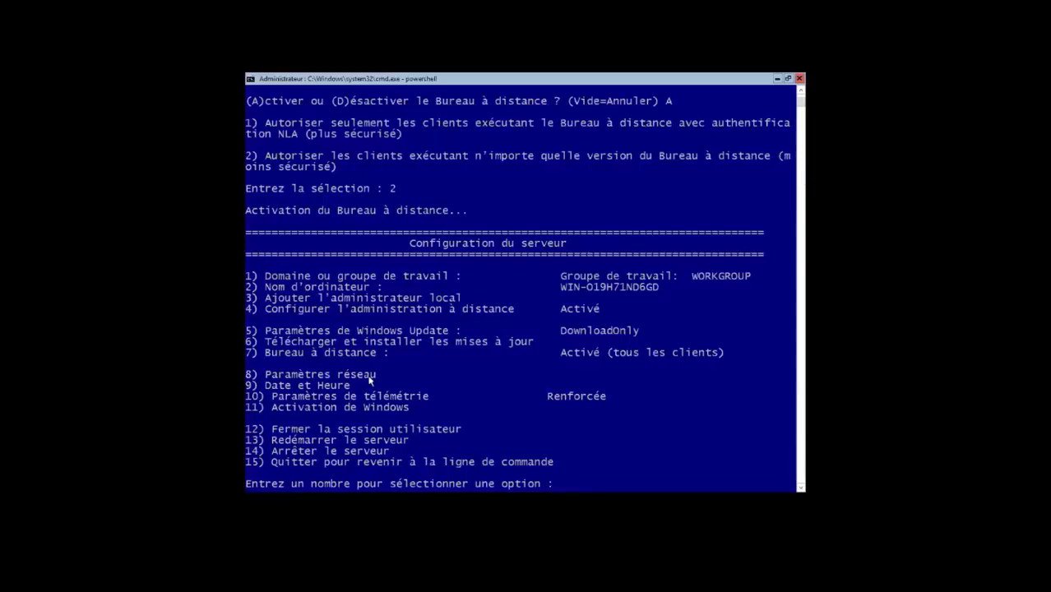
Step: Open the settings of the network adapter with index 1 in sconfig's network settings
{"action": "type", "text": "8"}
{"action": "key", "text": "Return"}
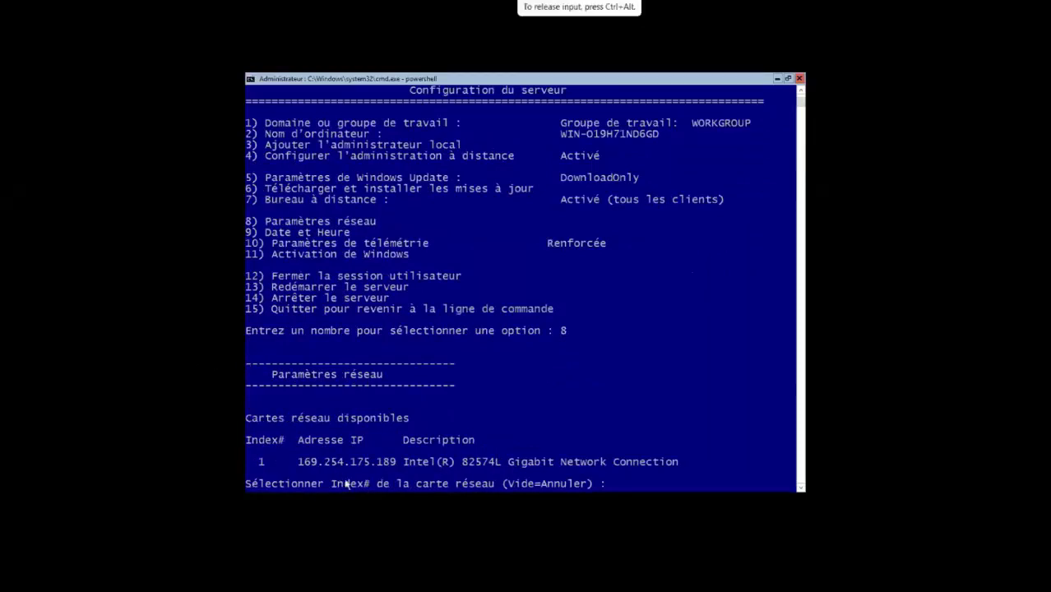
{"action": "type", "text": "1"}
{"action": "key", "text": "Return"}
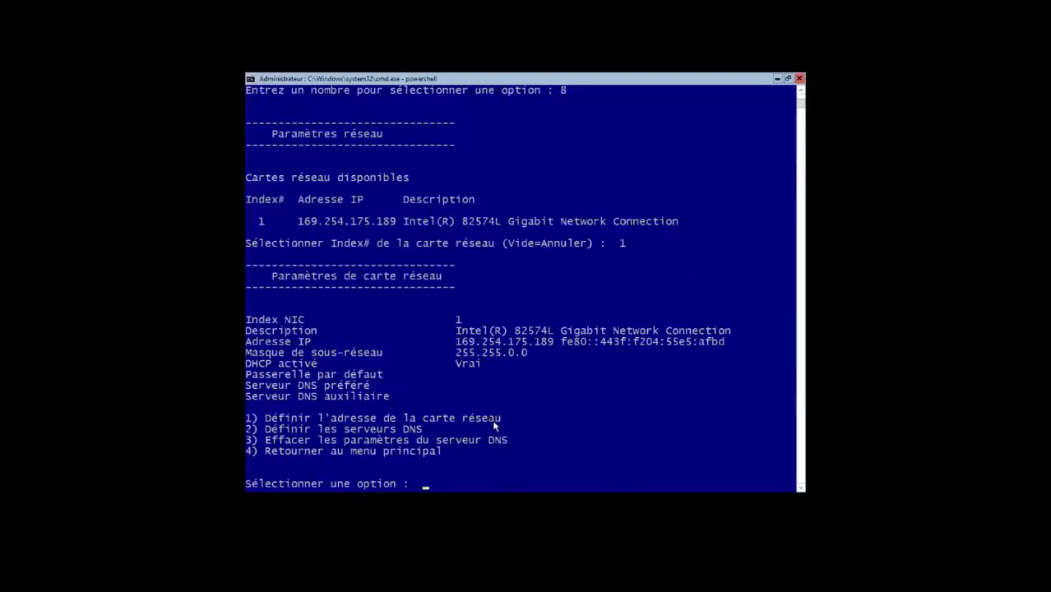
{"action": "type", "text": "1"}
{"action": "key", "text": "Return"}
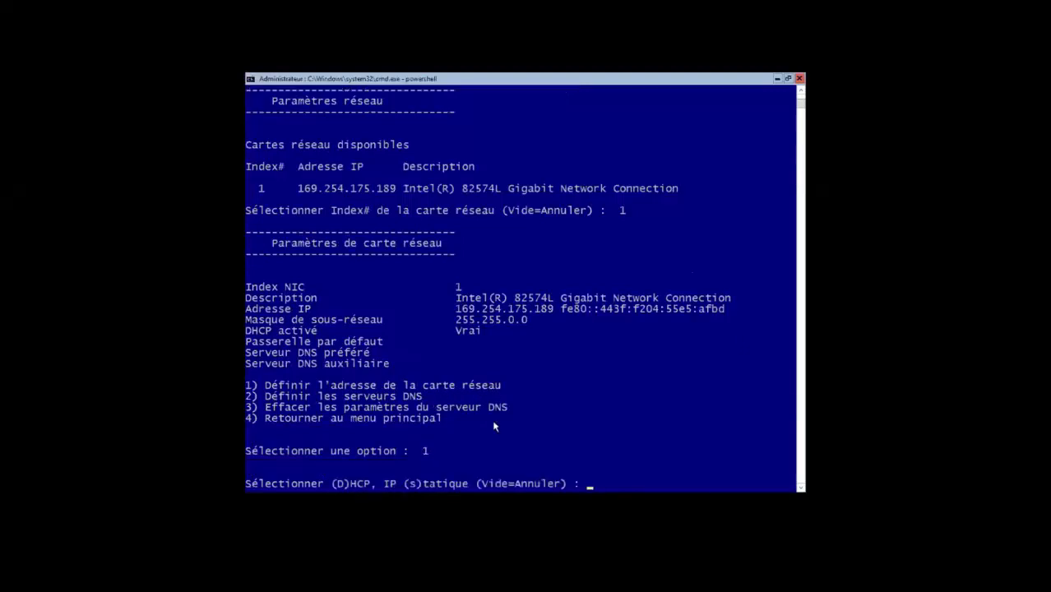
{"action": "type", "text": "192.168.1.253"}
{"action": "key", "text": "Return"}
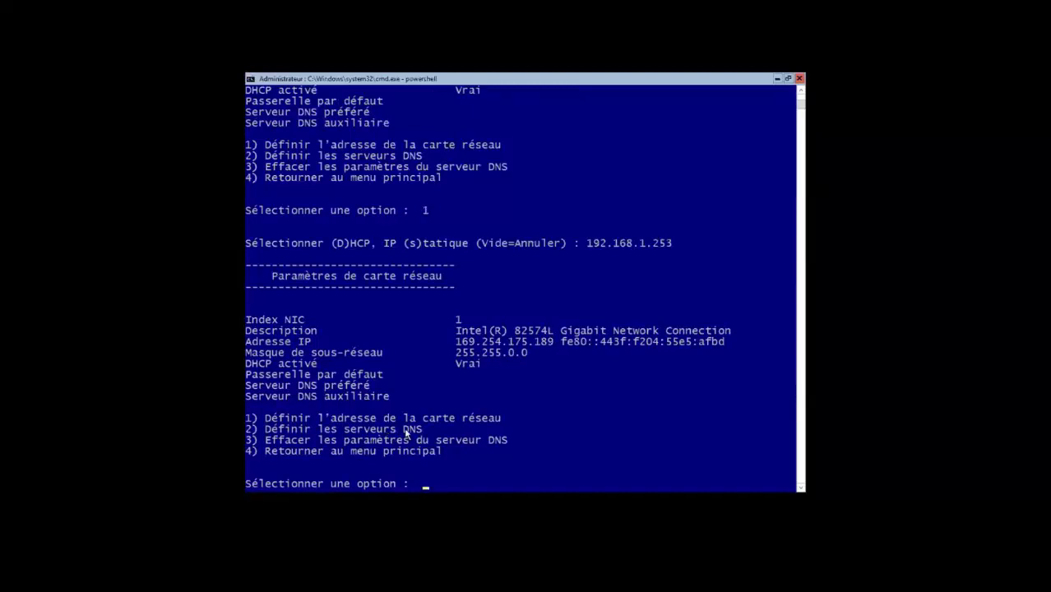
Step: Assign the adapter the static IP address 192.168.1.253 with the default mask 255.255.255.0 and default gateway 192.168.1.1
{"action": "type", "text": "1"}
{"action": "key", "text": "Return"}
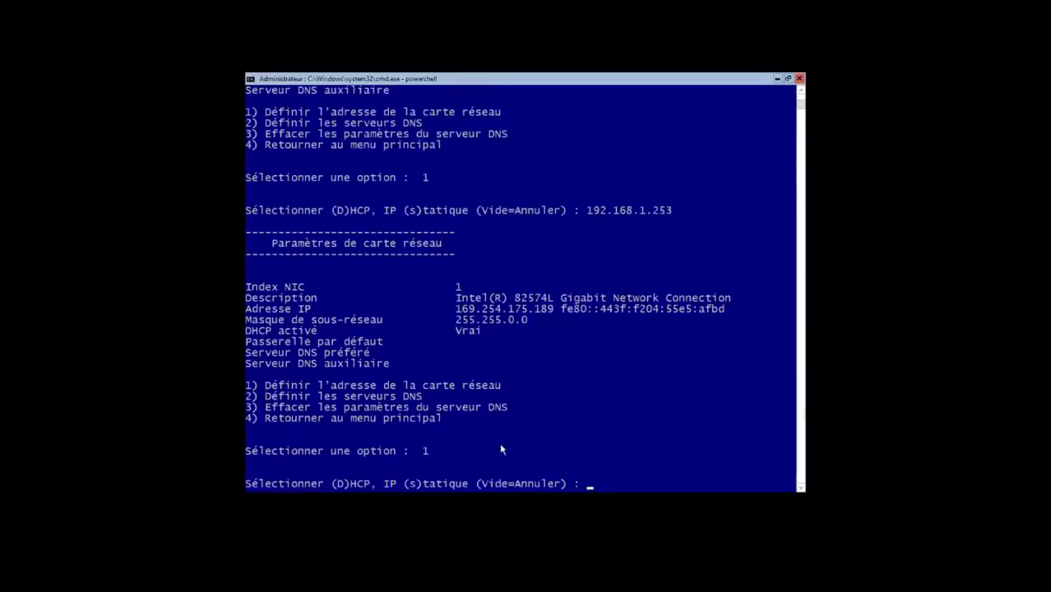
{"action": "type", "text": "s"}
{"action": "key", "text": "Return"}
{"action": "type", "text": "192.168.1.253"}
{"action": "key", "text": "Return"}
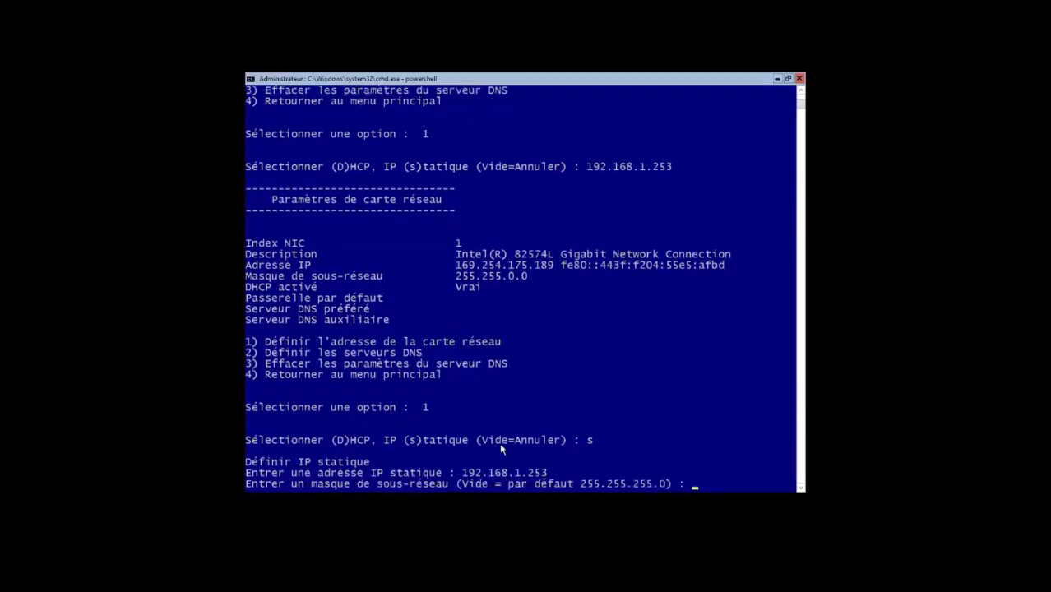
{"action": "key", "text": "Return"}
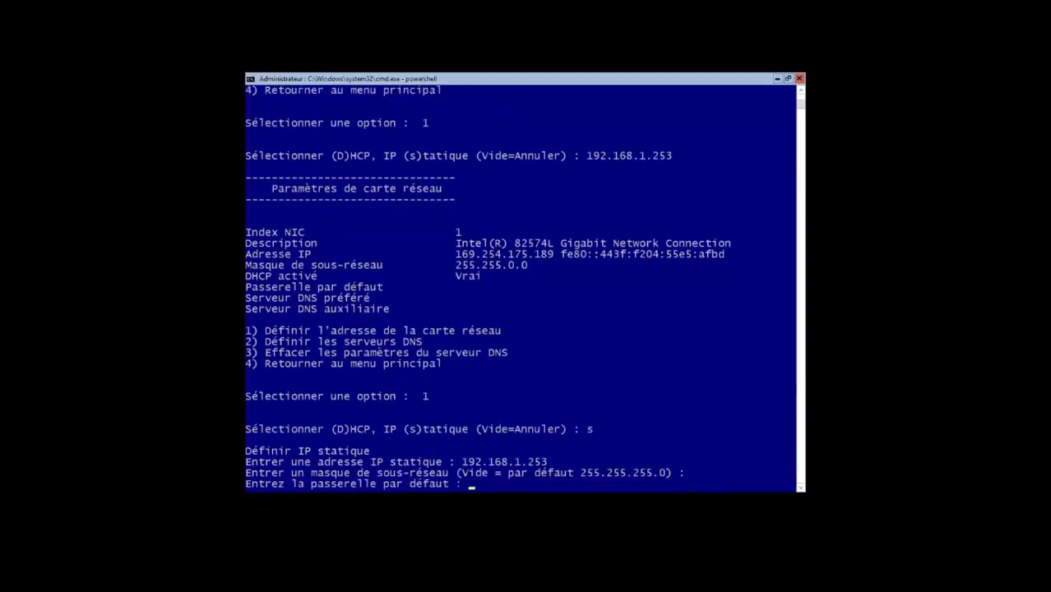
{"action": "type", "text": "192.168.1.1"}
{"action": "key", "text": "Return"}
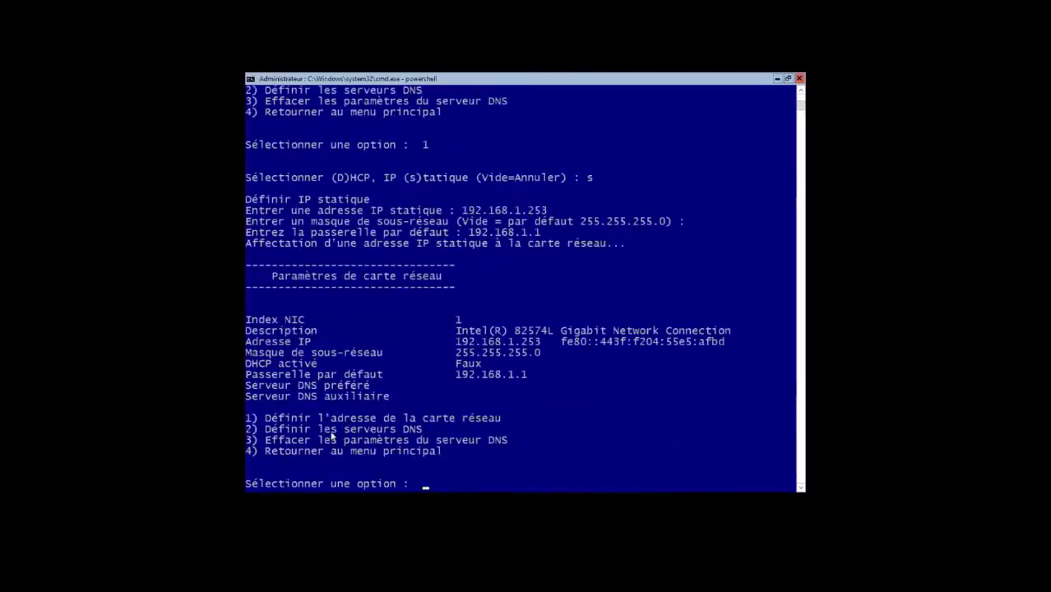
Step: Set the adapter's preferred DNS server to 192.168.1.254 with no alternate server, and return to the main sconfig menu
{"action": "type", "text": "2"}
{"action": "key", "text": "Return"}
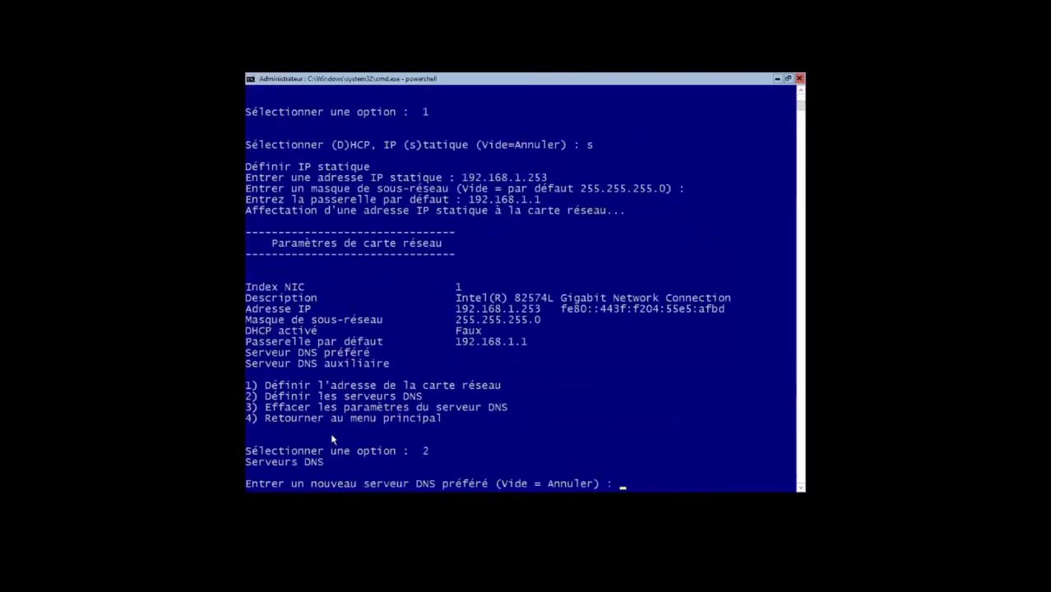
{"action": "type", "text": "192.168.1.254"}
{"action": "key", "text": "Return"}
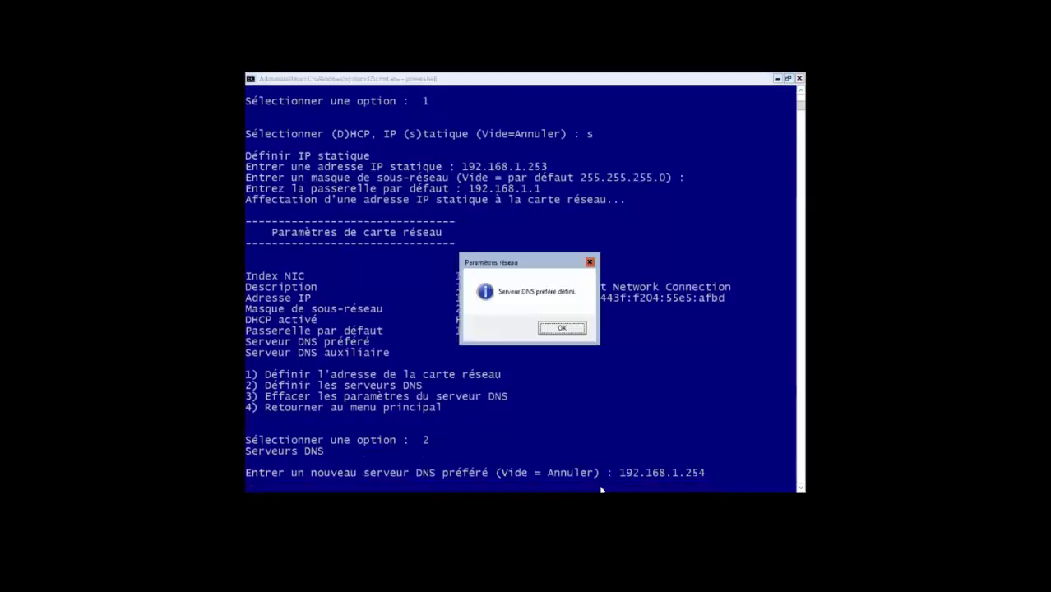
{"action": "left_click", "coordinate": [562, 329]}
{"action": "left_click", "coordinate": [491, 498]}
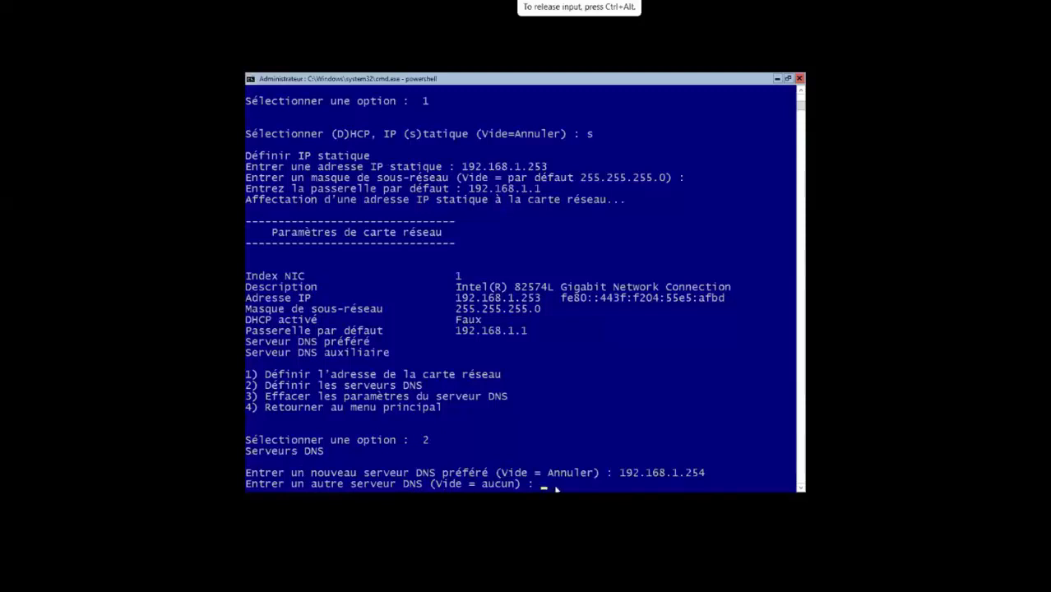
{"action": "key", "text": "Return"}
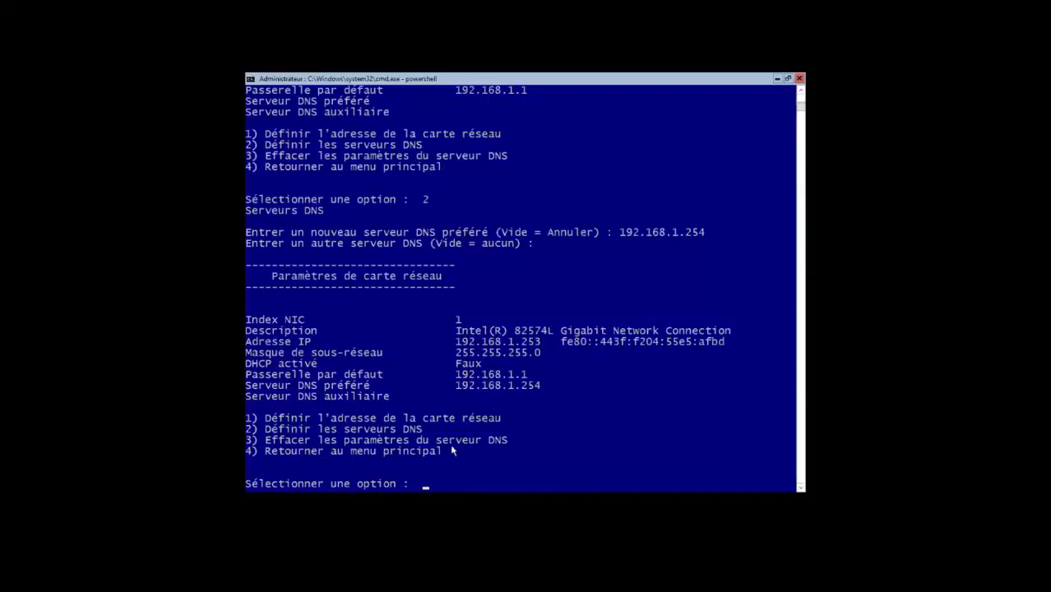
{"action": "type", "text": "4"}
{"action": "key", "text": "Return"}
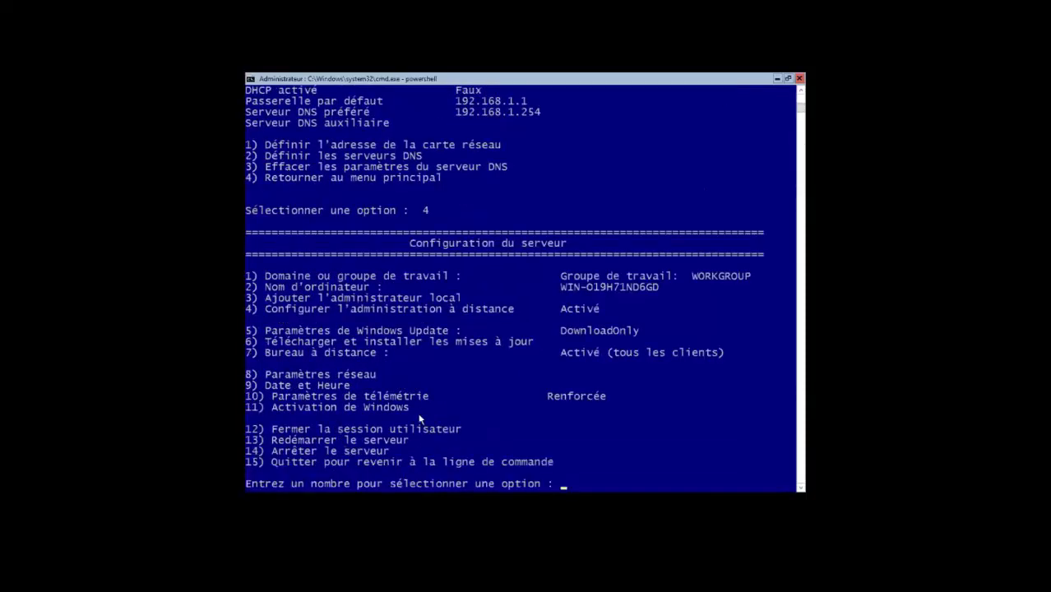
Step: Exit sconfig to the command line and run "slmgr /rearm", acknowledging the resulting message
{"action": "type", "text": "15"}
{"action": "key", "text": "Return"}
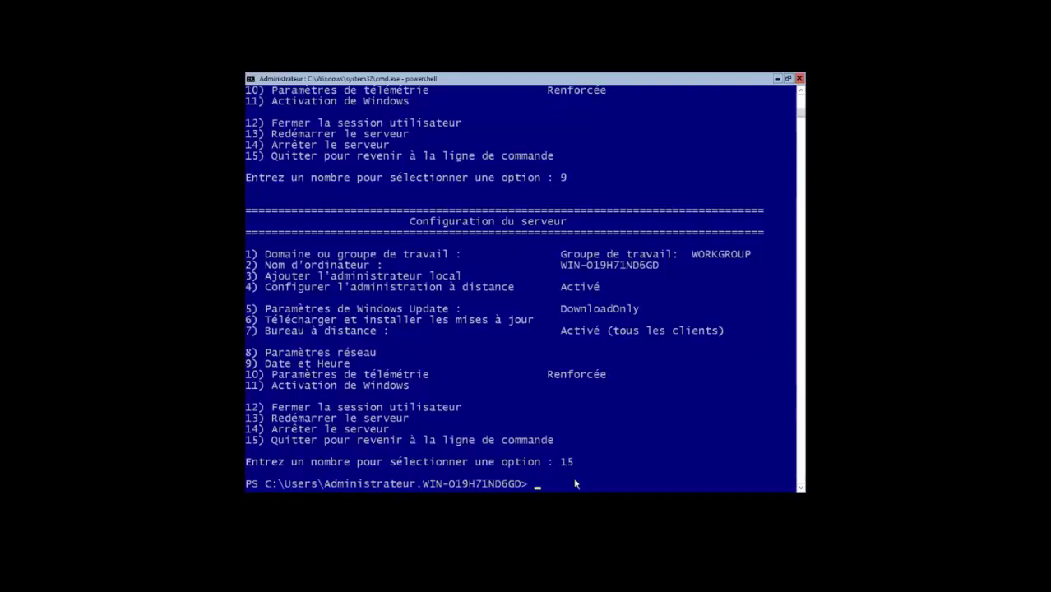
{"action": "type", "text": "slmgr /rearm"}
{"action": "key", "text": "Return"}
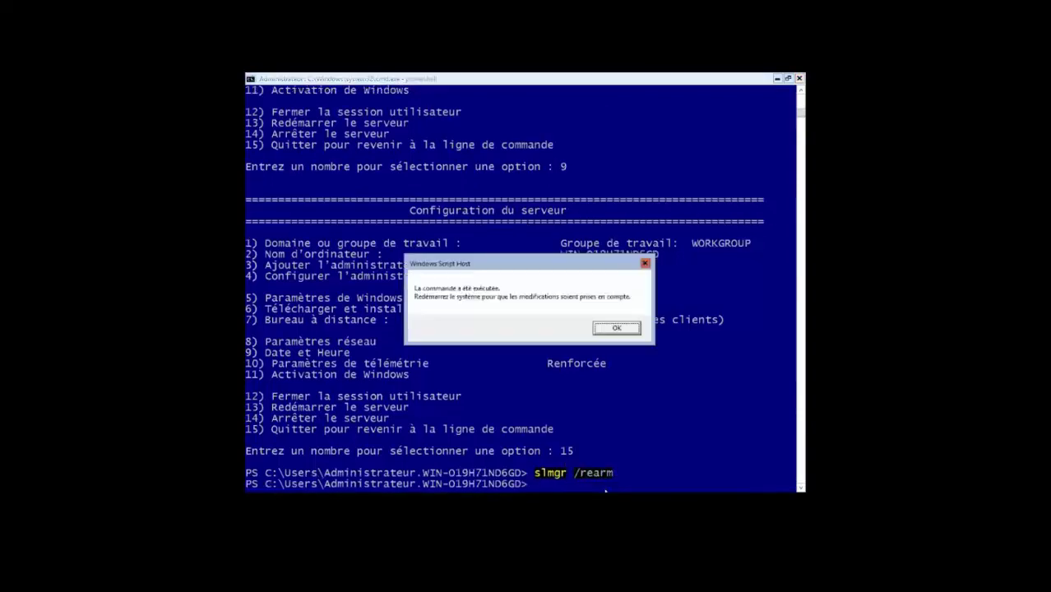
{"action": "left_click", "coordinate": [615, 329]}
{"action": "left_click", "coordinate": [544, 495]}
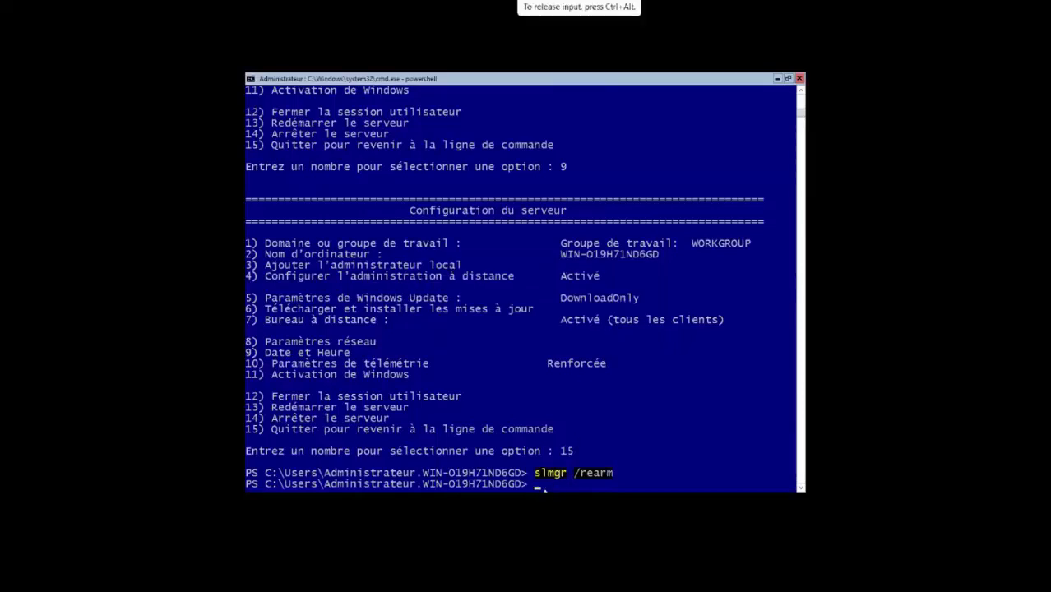
Step: Switch to the notes file and add the line "- Commencer la configuration basique en tapant des numéros entre 1 et 14 ou 15 pour quitter"
{"action": "mouse_move", "coordinate": [749, 78]}
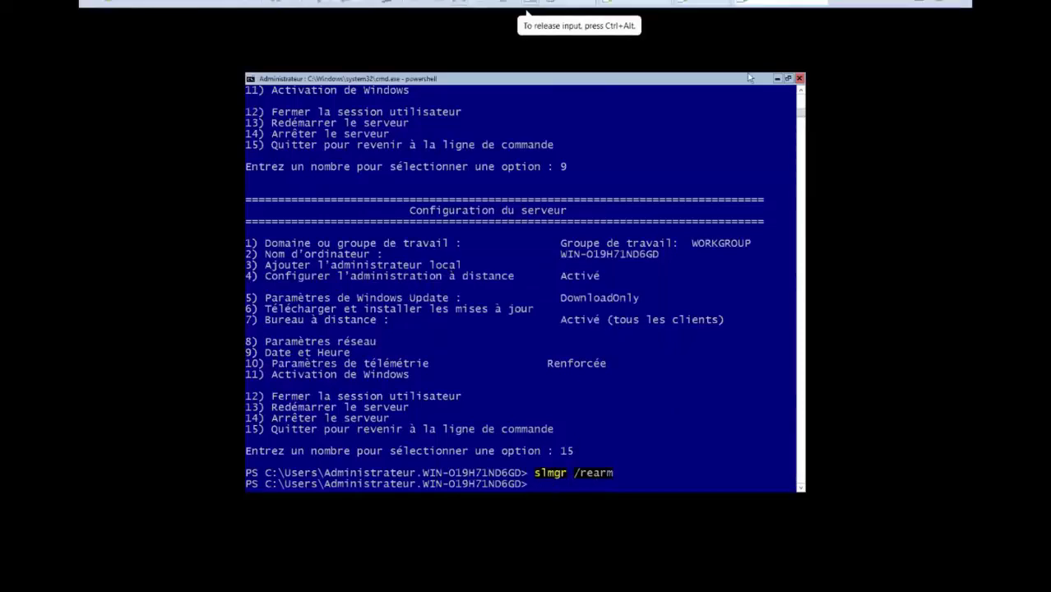
{"action": "left_click", "coordinate": [918, 4]}
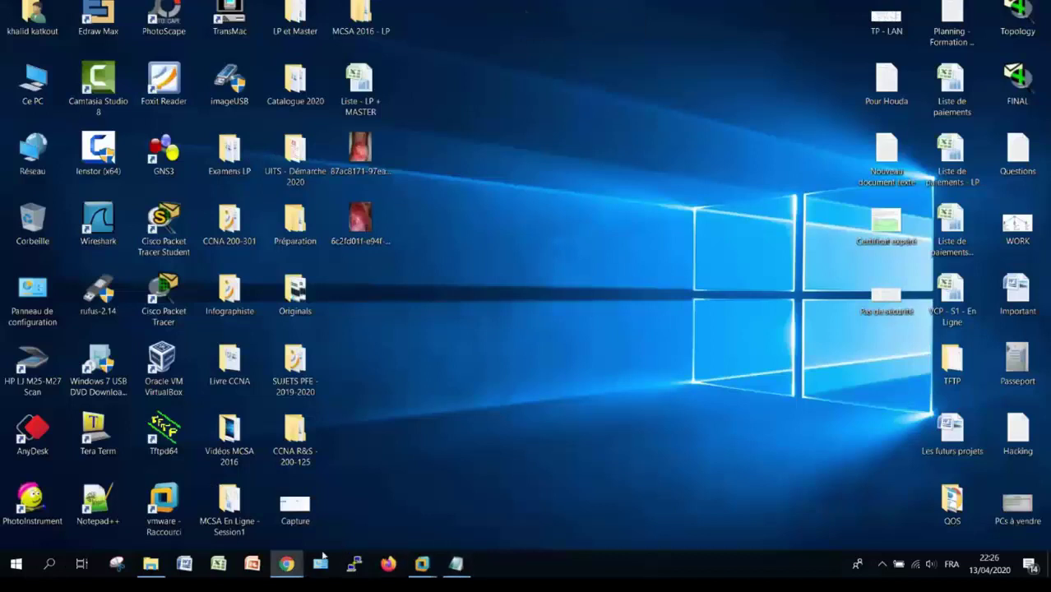
{"action": "left_click", "coordinate": [459, 566]}
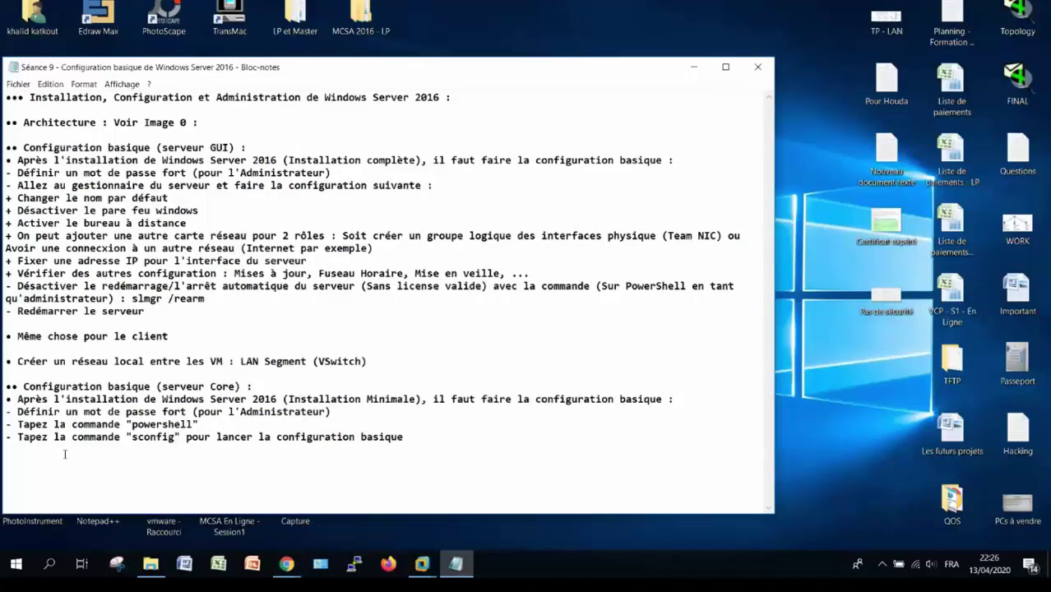
{"action": "type", "text": "- Commencer la configurat"}
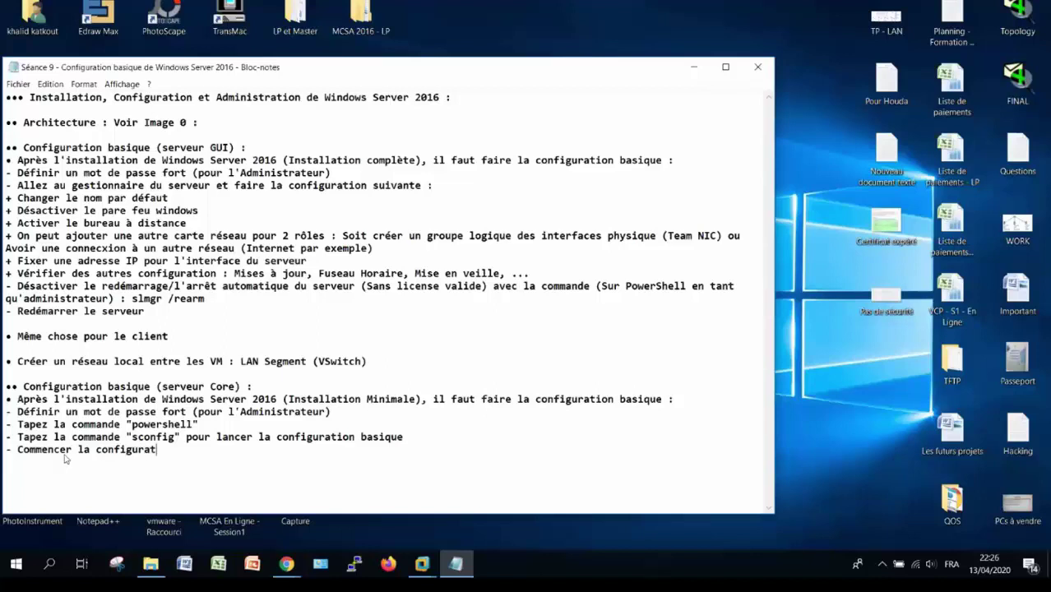
{"action": "type", "text": "ion basique en tapa"}
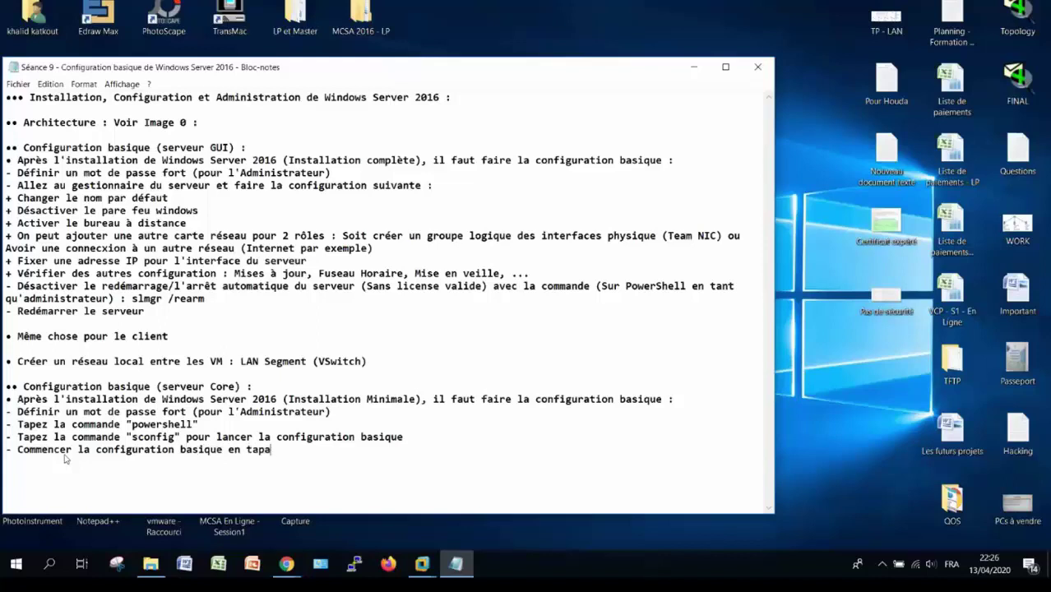
{"action": "type", "text": "nt des numéros entre"}
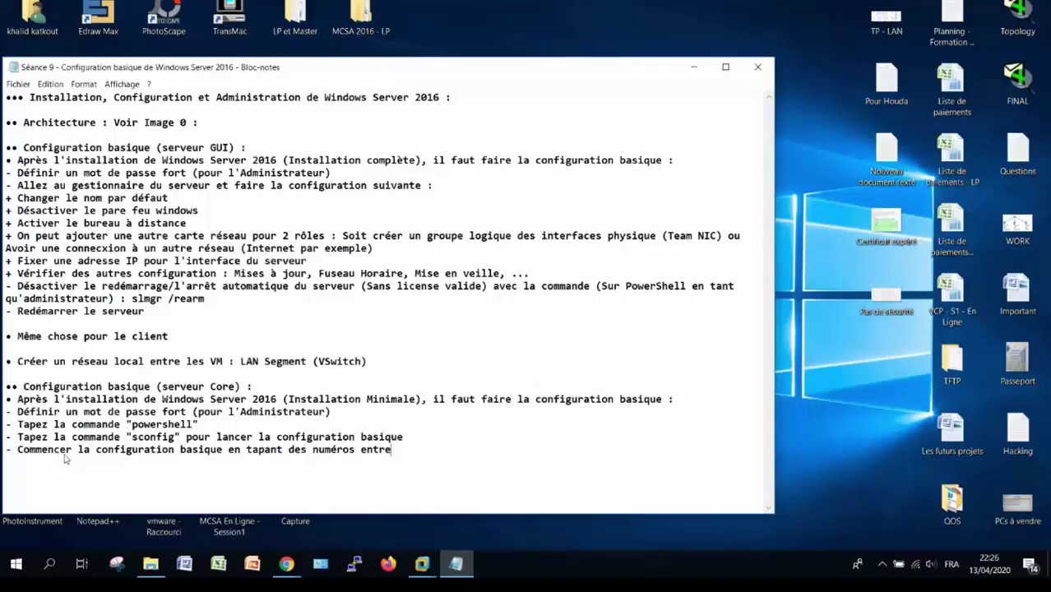
{"action": "type", "text": " 1 et 14 ou 15 pour quitter"}
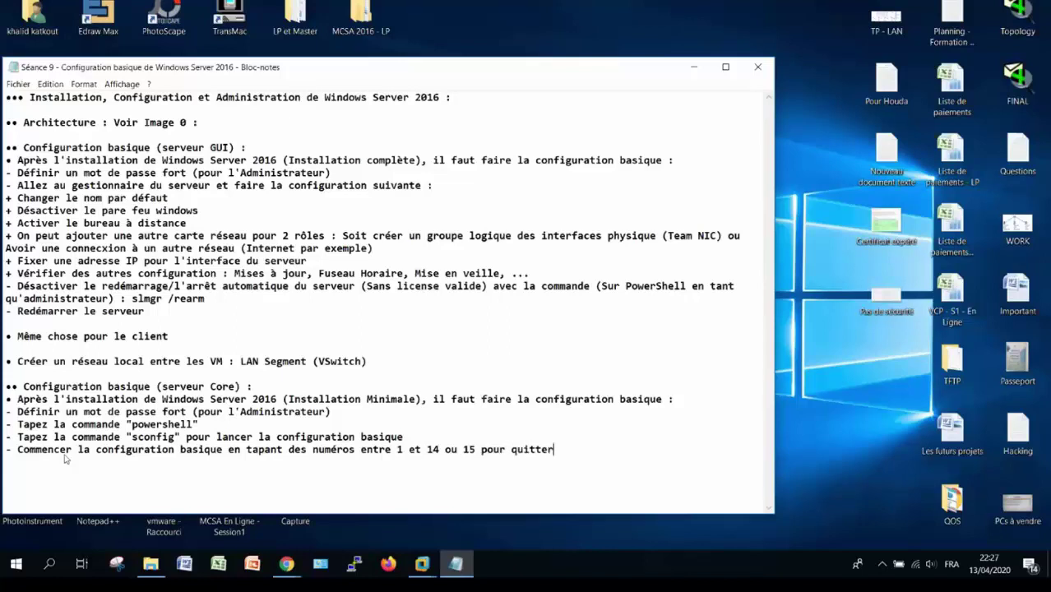
Step: Add a "- Désactiver" line to the Core section, completing it with the text copied from the GUI server's slmgr /rearm note
{"action": "key", "text": "Return"}
{"action": "type", "text": "- Désactiver"}
{"action": "left_click_drag", "start_coordinate": [83, 286], "coordinate": [247, 299]}
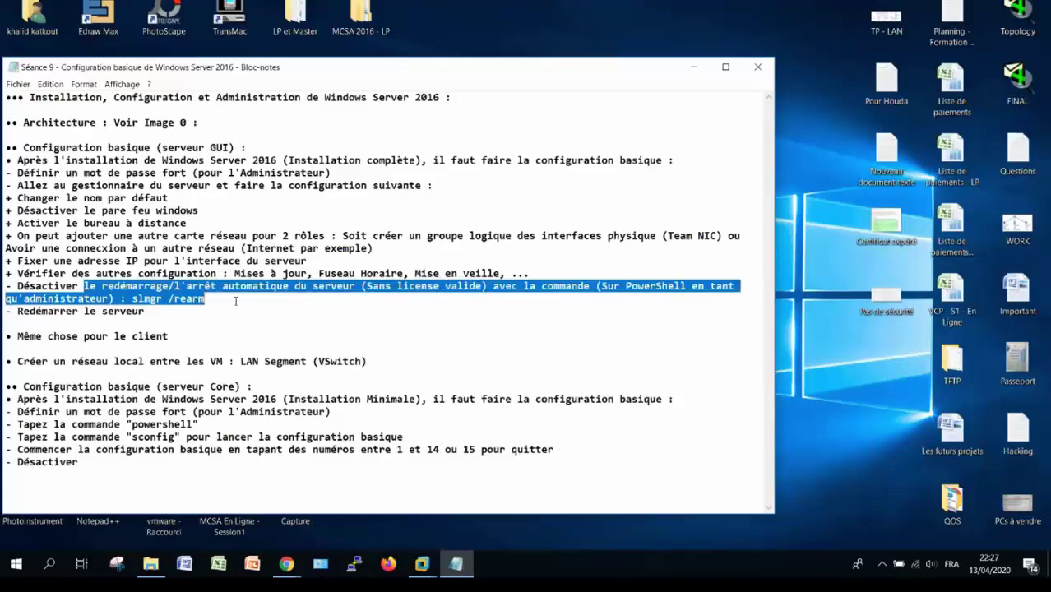
{"action": "key", "text": "ctrl+c"}
{"action": "left_click", "coordinate": [103, 462]}
{"action": "key", "text": "ctrl+v"}
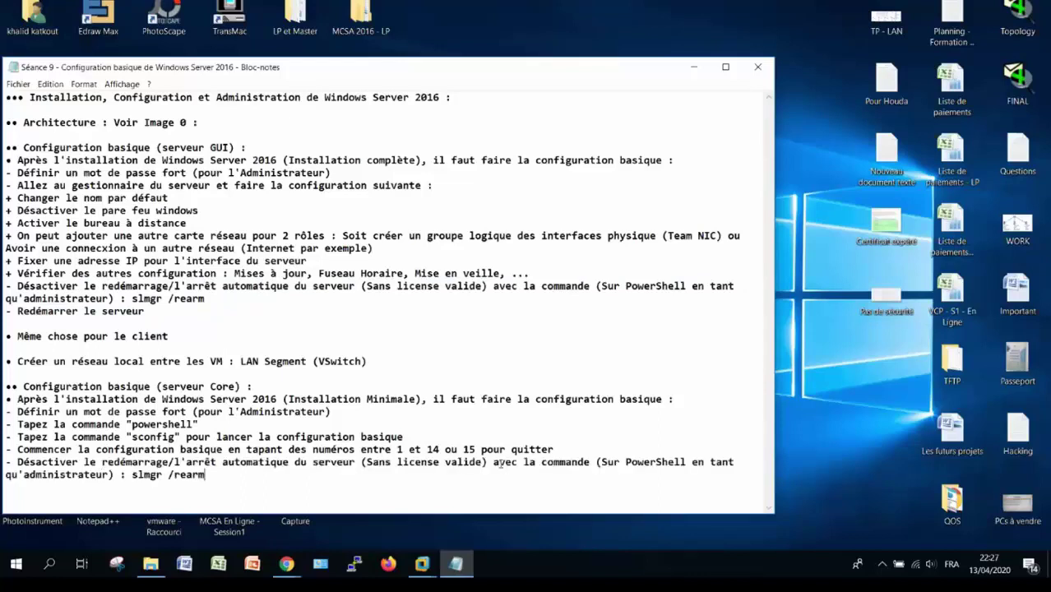
Step: Shorten the end of the copied line to: avec la commande : "slmgr /rearm", removing the PowerShell administrator remark
{"action": "left_click_drag", "start_coordinate": [599, 462], "coordinate": [125, 482]}
{"action": "key", "text": "Delete"}
{"action": "key", "text": "BackSpace"}
{"action": "key", "text": "BackSpace"}
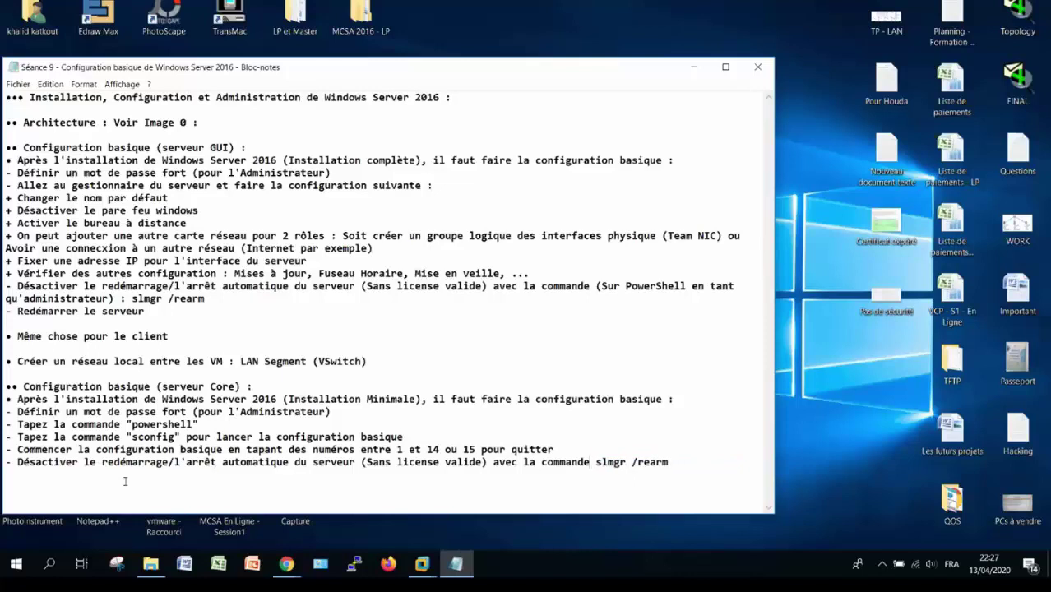
{"action": "type", "text": ":\""}
{"action": "key", "text": "End"}
{"action": "type", "text": "\""}
Step: Return to the Core server VM and write Rename-Computer -NewName "Srv-2016-1-Core" -Restart at the PowerShell prompt without running it
{"action": "left_click", "coordinate": [456, 563]}
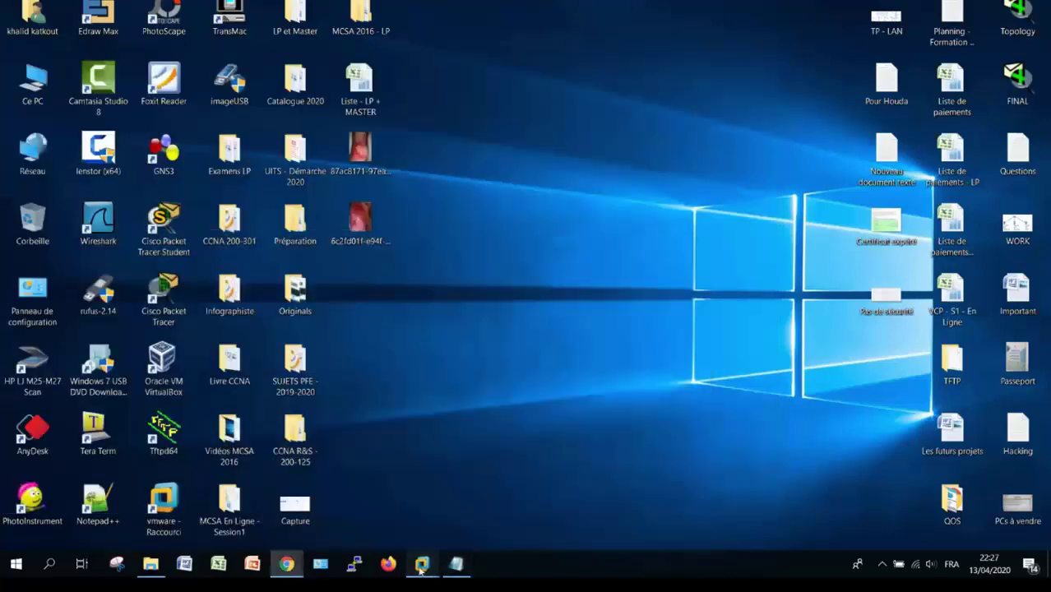
{"action": "mouse_move", "coordinate": [421, 566]}
{"action": "left_click", "coordinate": [604, 480]}
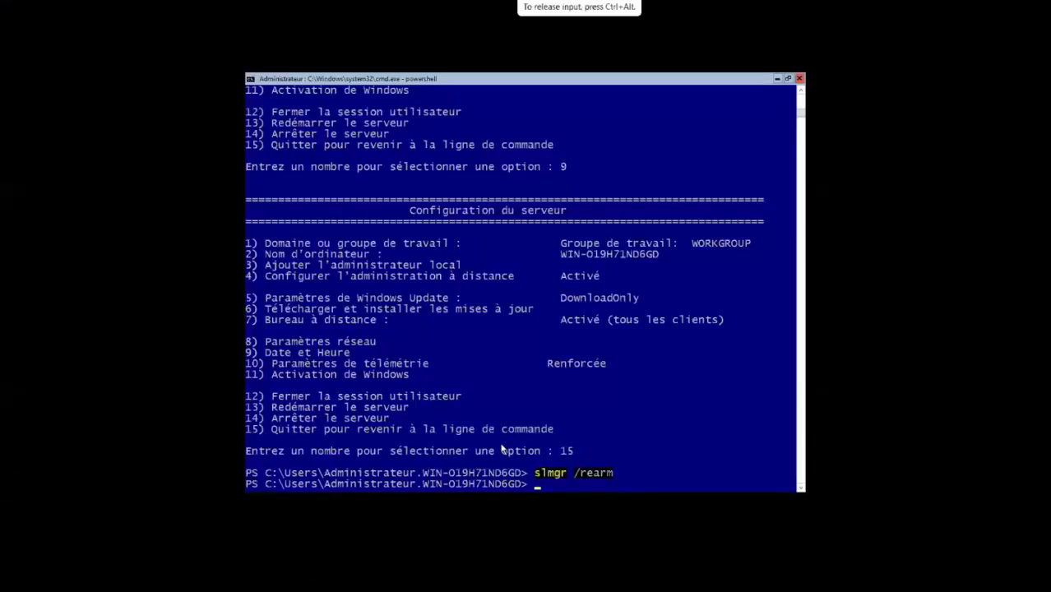
{"action": "left_click", "coordinate": [549, 485]}
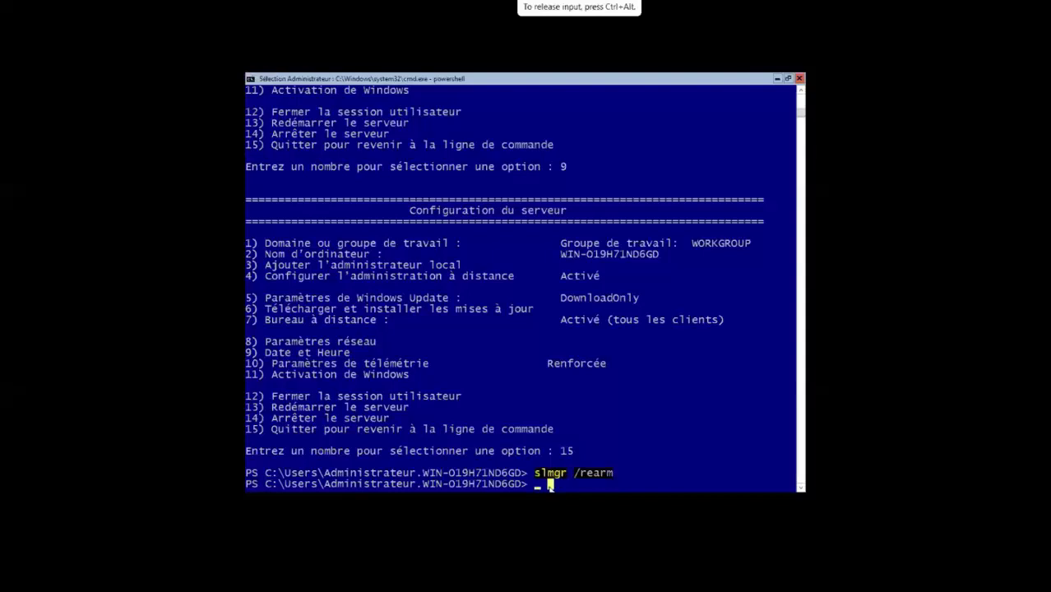
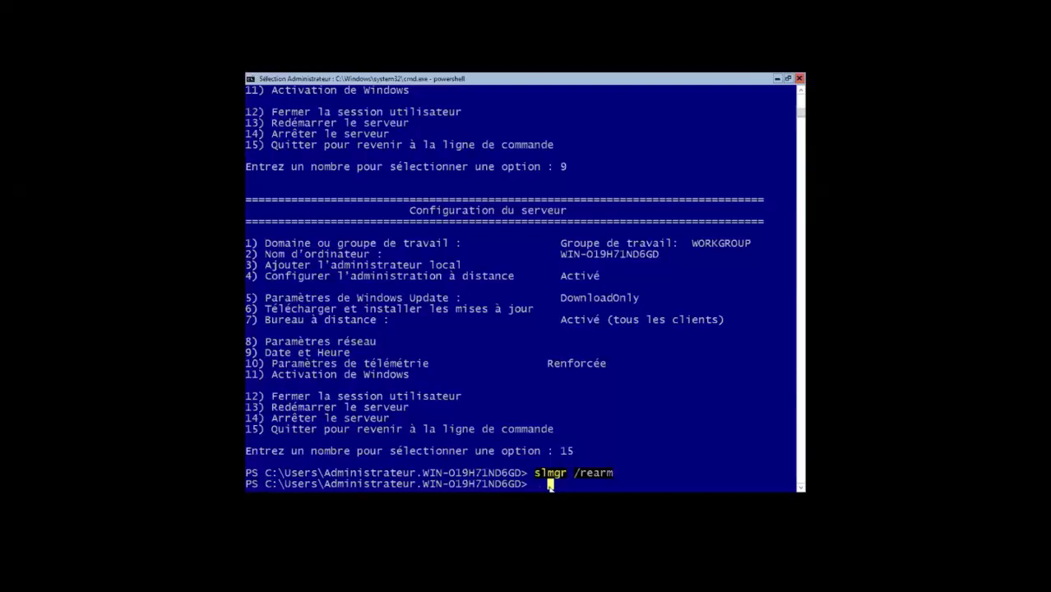
{"action": "type", "text": "rename"}
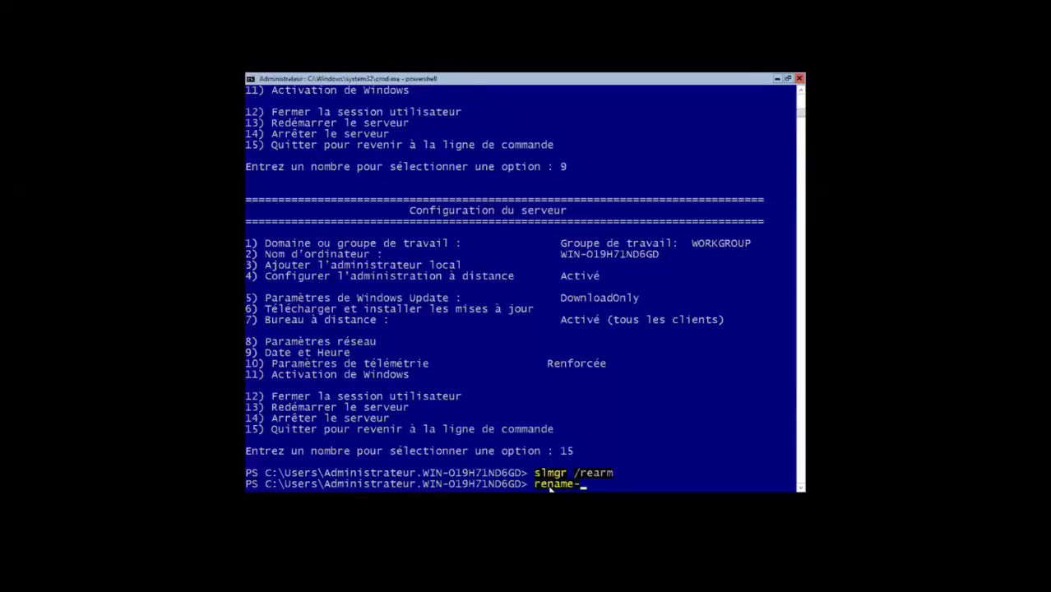
{"action": "type", "text": "-comp"}
{"action": "left_click", "coordinate": [630, 489]}
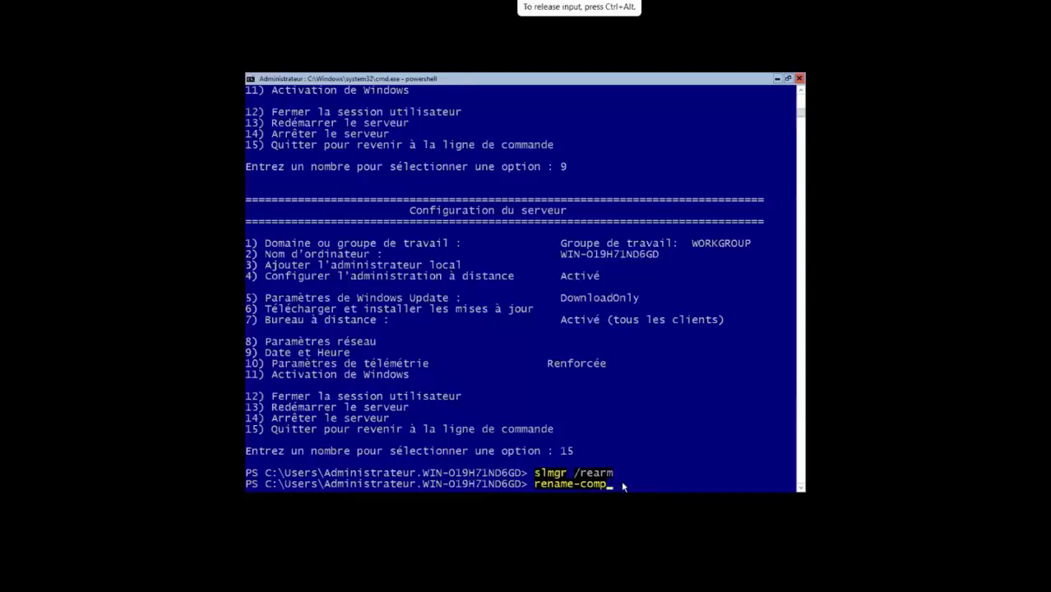
{"action": "key", "text": "Tab"}
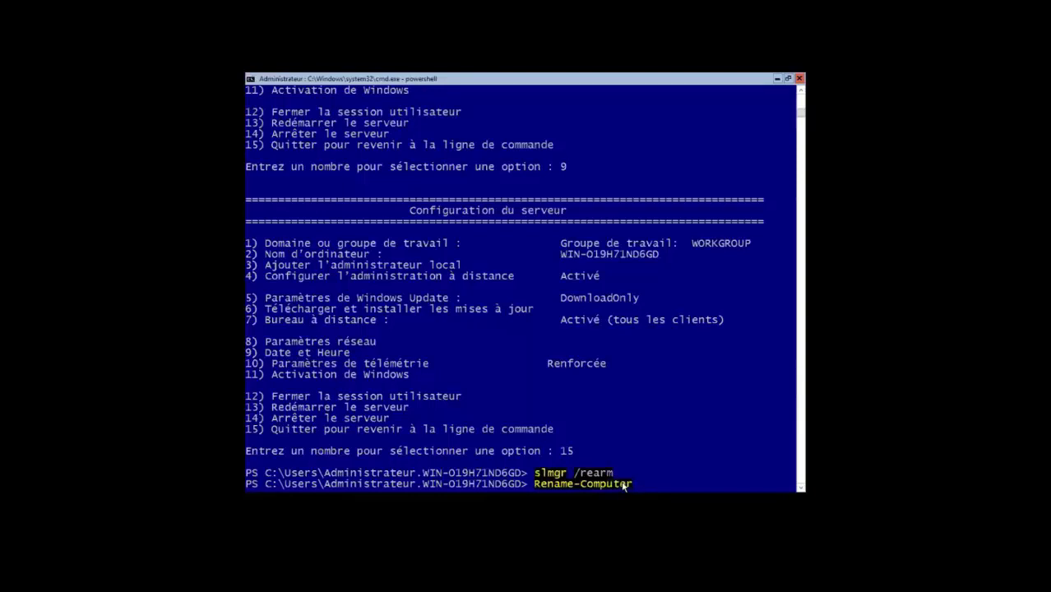
{"action": "type", "text": "-new"}
{"action": "key", "text": "Tab"}
{"action": "left_click", "coordinate": [642, 21]}
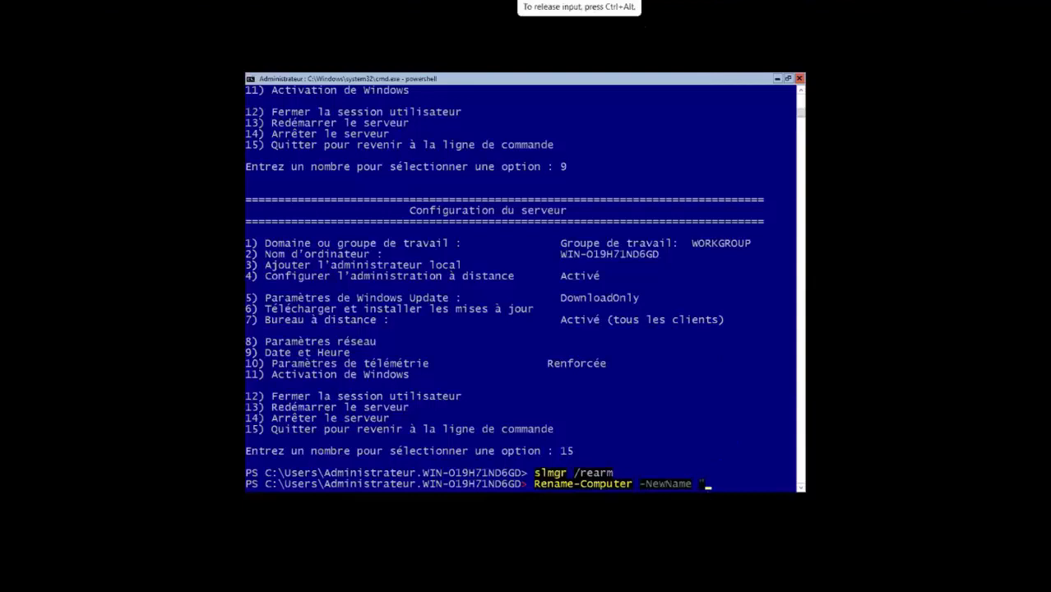
{"action": "type", "text": "Srv-2016-1-Co"}
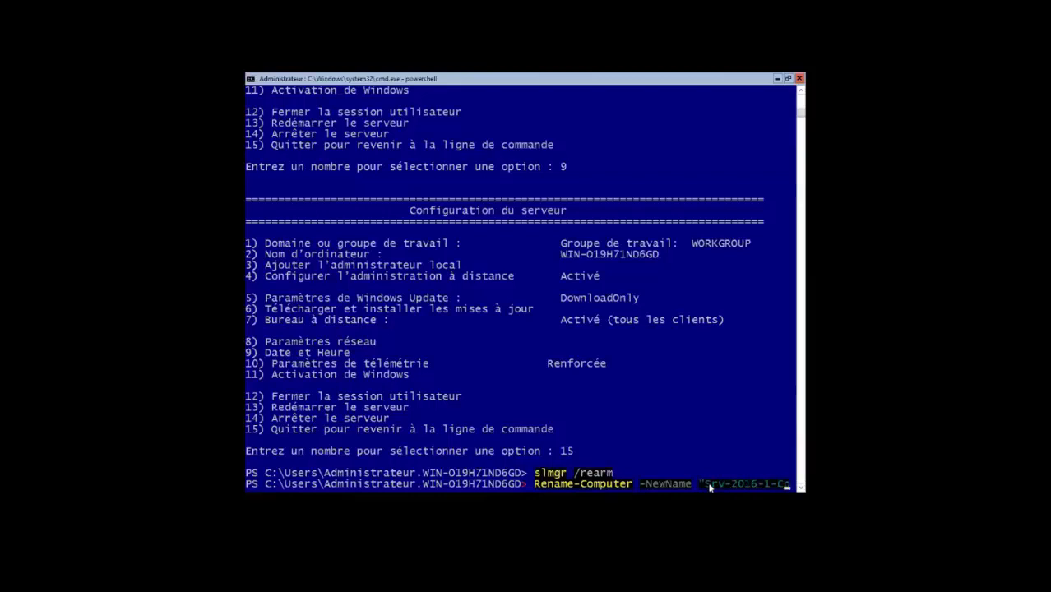
{"action": "type", "text": "re\" "}
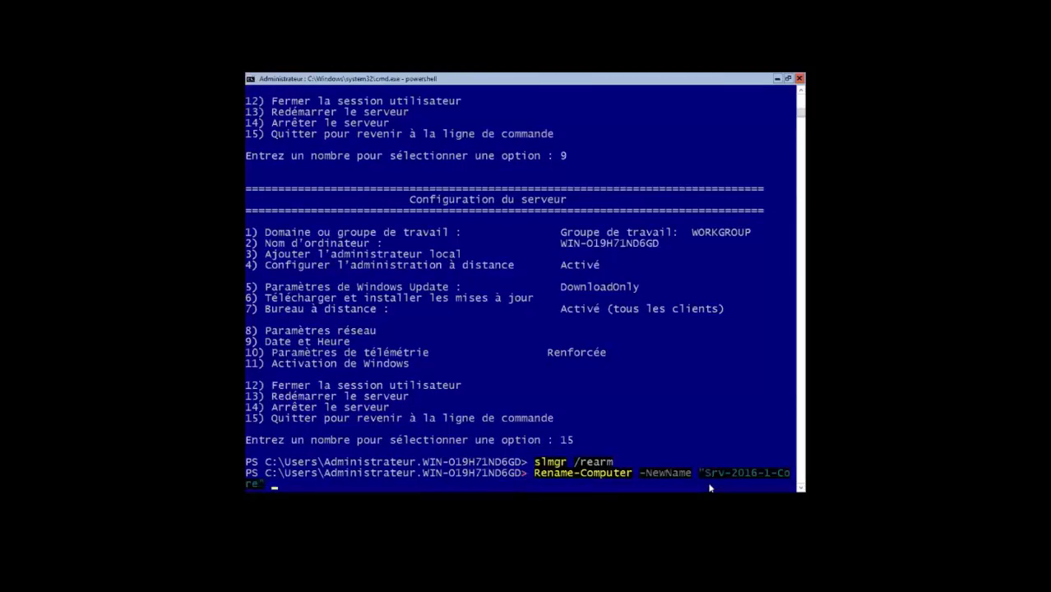
{"action": "type", "text": "-re"}
{"action": "key", "text": "Tab"}
Step: Try to copy the Rename-Computer command from the console, and erase the duplicate text pasted after it
{"action": "left_click_drag", "start_coordinate": [536, 475], "coordinate": [330, 485]}
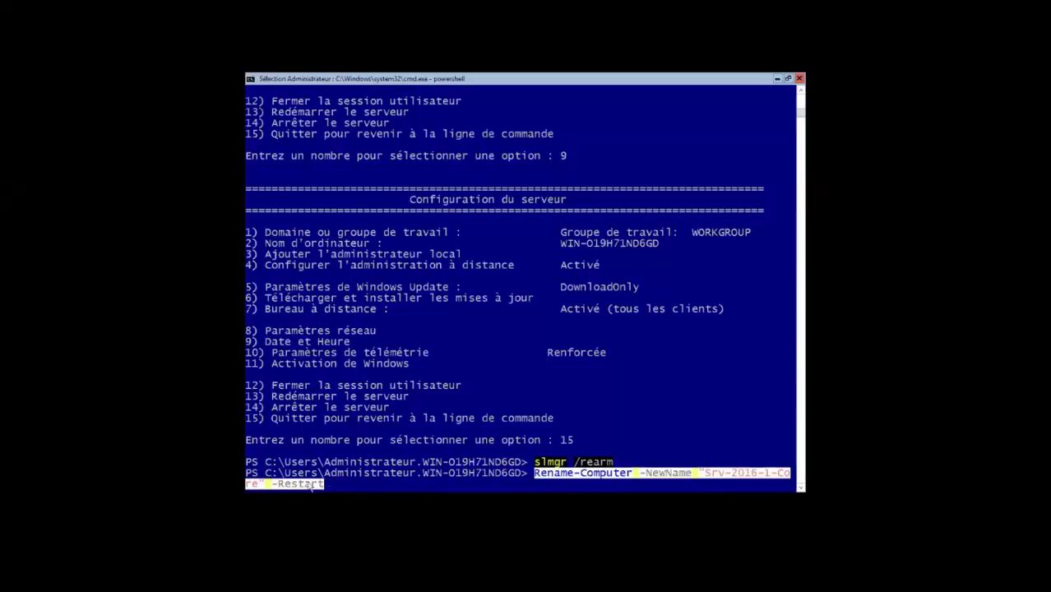
{"action": "right_click", "coordinate": [306, 485]}
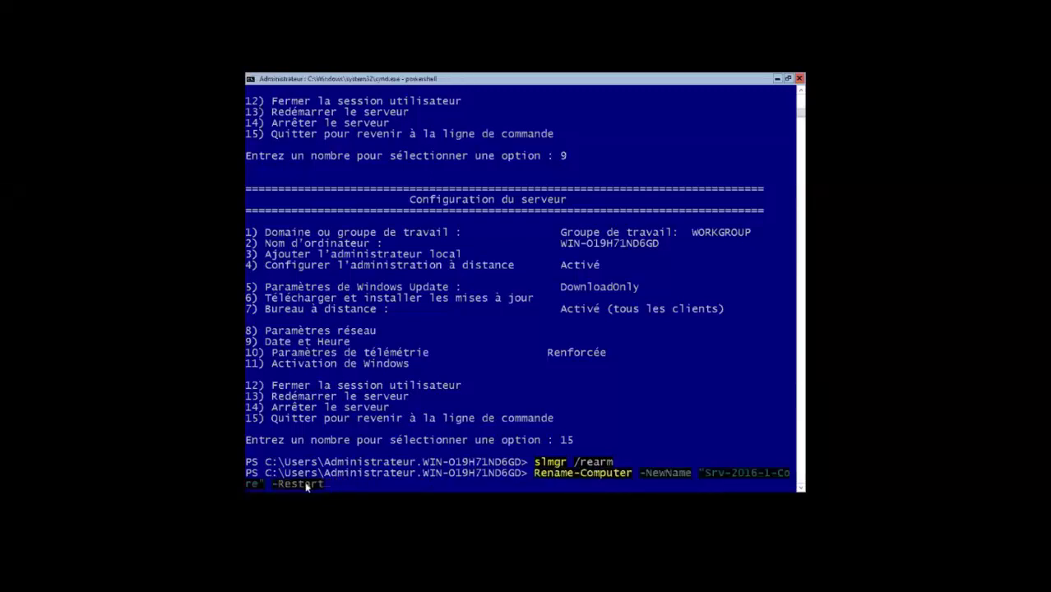
{"action": "right_click", "coordinate": [306, 485]}
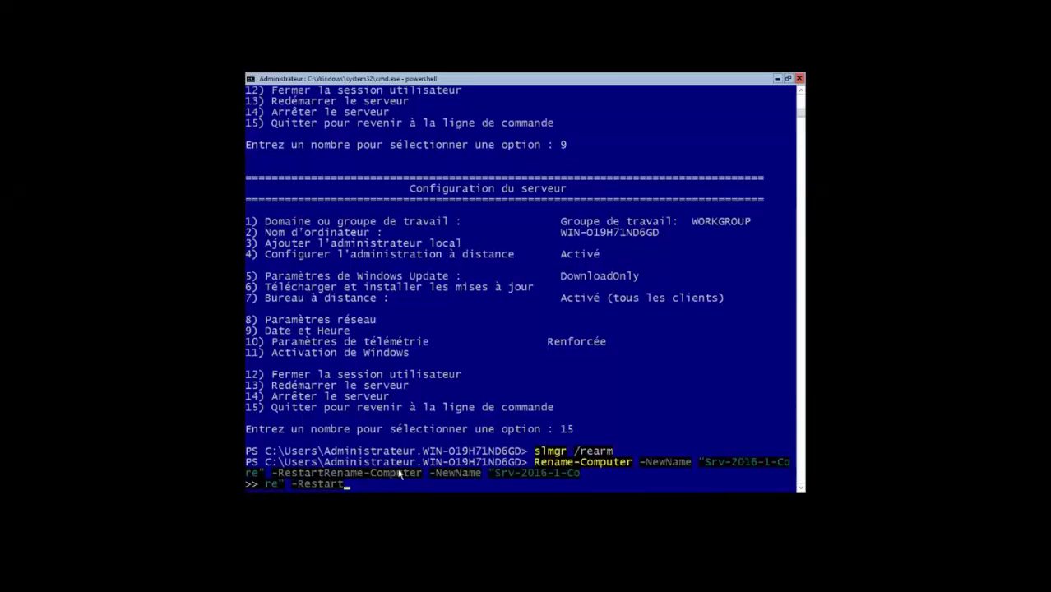
{"action": "key", "text": "BackSpace"}
{"action": "key", "text": "BackSpace"}
{"action": "key", "text": "BackSpace"}
{"action": "key", "text": "BackSpace"}
{"action": "key", "text": "BackSpace"}
{"action": "key", "text": "BackSpace"}
{"action": "key", "text": "BackSpace"}
{"action": "key", "text": "BackSpace"}
{"action": "key", "text": "BackSpace"}
{"action": "key", "text": "BackSpace"}
{"action": "key", "text": "BackSpace"}
{"action": "key", "text": "BackSpace"}
{"action": "key", "text": "BackSpace"}
{"action": "key", "text": "BackSpace"}
{"action": "key", "text": "BackSpace"}
{"action": "key", "text": "BackSpace"}
{"action": "key", "text": "BackSpace"}
{"action": "key", "text": "BackSpace"}
{"action": "key", "text": "BackSpace"}
{"action": "key", "text": "BackSpace"}
{"action": "key", "text": "BackSpace"}
{"action": "key", "text": "BackSpace"}
{"action": "key", "text": "BackSpace"}
{"action": "key", "text": "BackSpace"}
{"action": "key", "text": "BackSpace"}
{"action": "key", "text": "BackSpace"}
{"action": "key", "text": "BackSpace"}
{"action": "key", "text": "BackSpace"}
{"action": "key", "text": "BackSpace"}
{"action": "key", "text": "BackSpace"}
{"action": "key", "text": "BackSpace"}
{"action": "key", "text": "BackSpace"}
{"action": "key", "text": "BackSpace"}
{"action": "key", "text": "BackSpace"}
{"action": "key", "text": "BackSpace"}
{"action": "key", "text": "BackSpace"}
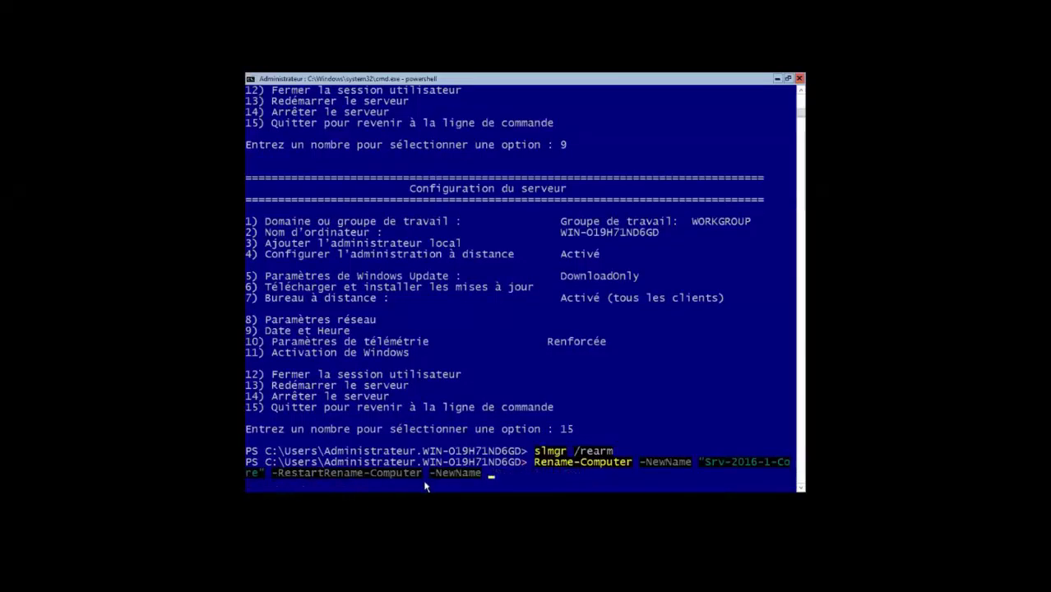
{"action": "key", "text": "BackSpace"}
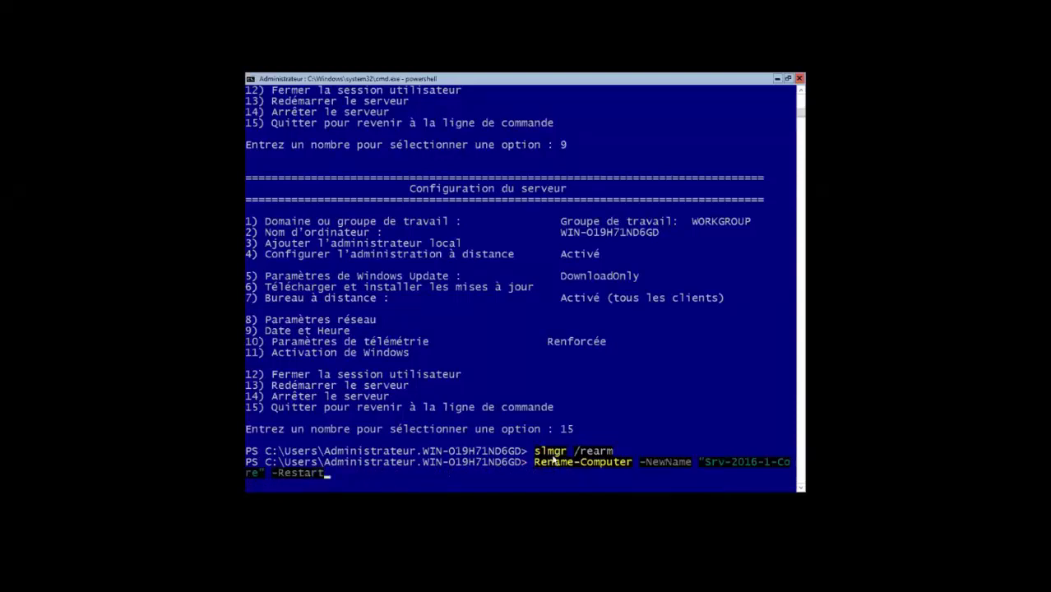
Step: Try to paste the console's Rename-Computer command into the notes, undo the paste and restore the closing quote after slmgr /rearm
{"action": "left_click_drag", "start_coordinate": [536, 462], "coordinate": [543, 477]}
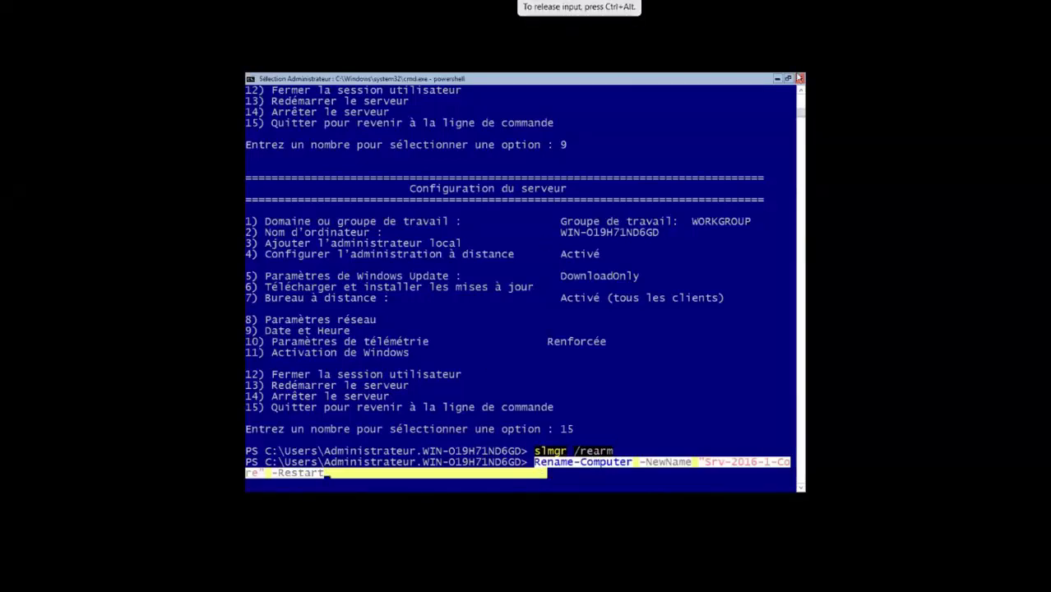
{"action": "key", "text": "alt+Tab"}
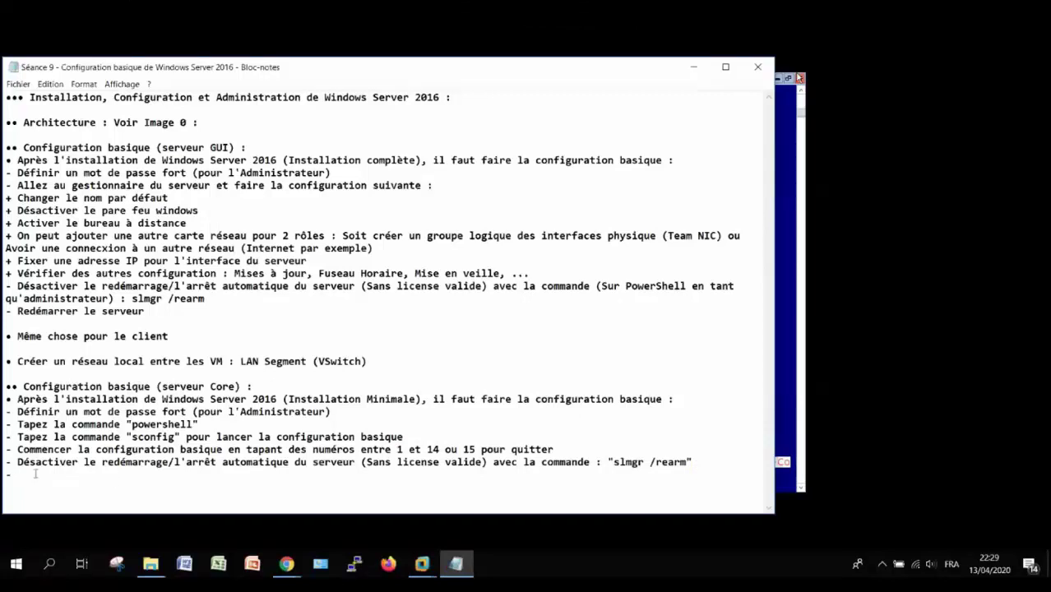
{"action": "right_click", "coordinate": [35, 474]}
{"action": "left_click", "coordinate": [110, 362]}
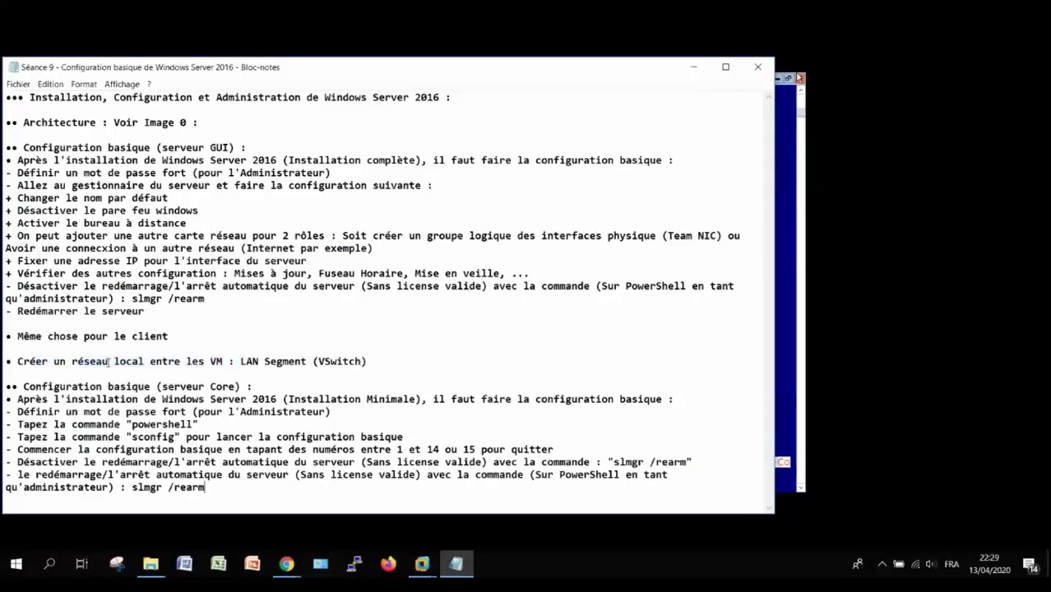
{"action": "key", "text": "ctrl+z"}
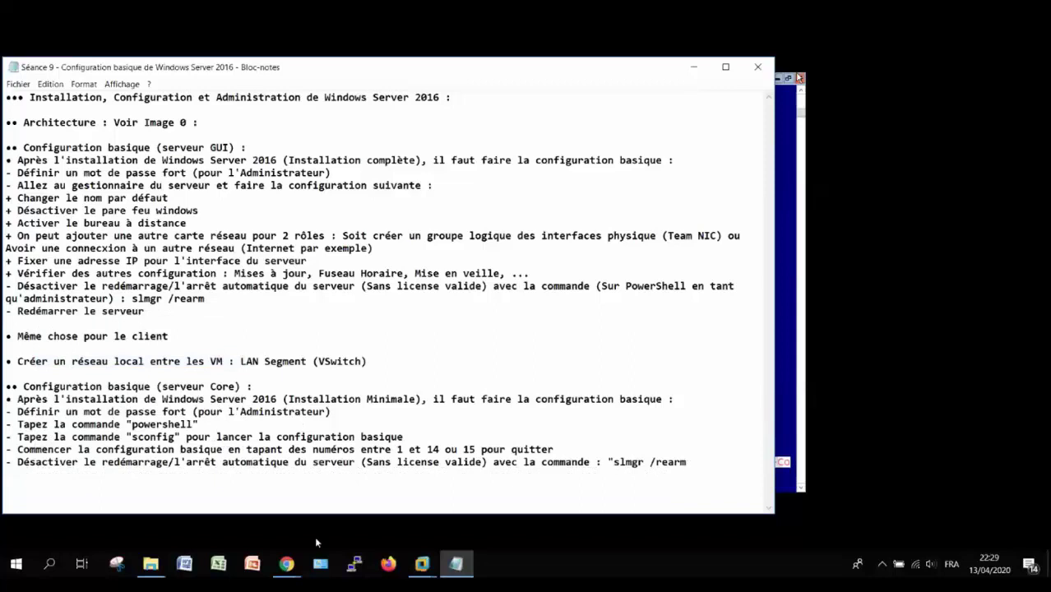
{"action": "type", "text": "\""}
Step: Add the lines "- Autres commandes :" and "+ Changer le nom du serveur :" at the end of the notes file
{"action": "type", "text": "- Autre"}
{"action": "type", "text": "s commande"}
{"action": "type", "text": "s : "}
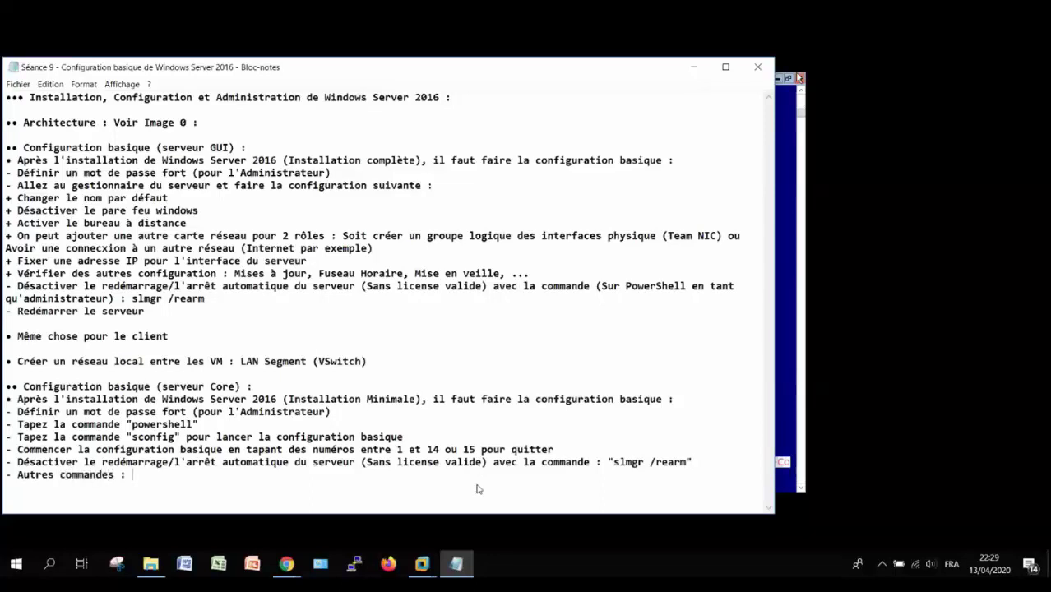
{"action": "type", "text": "+ Changer le nom du serveur : "}
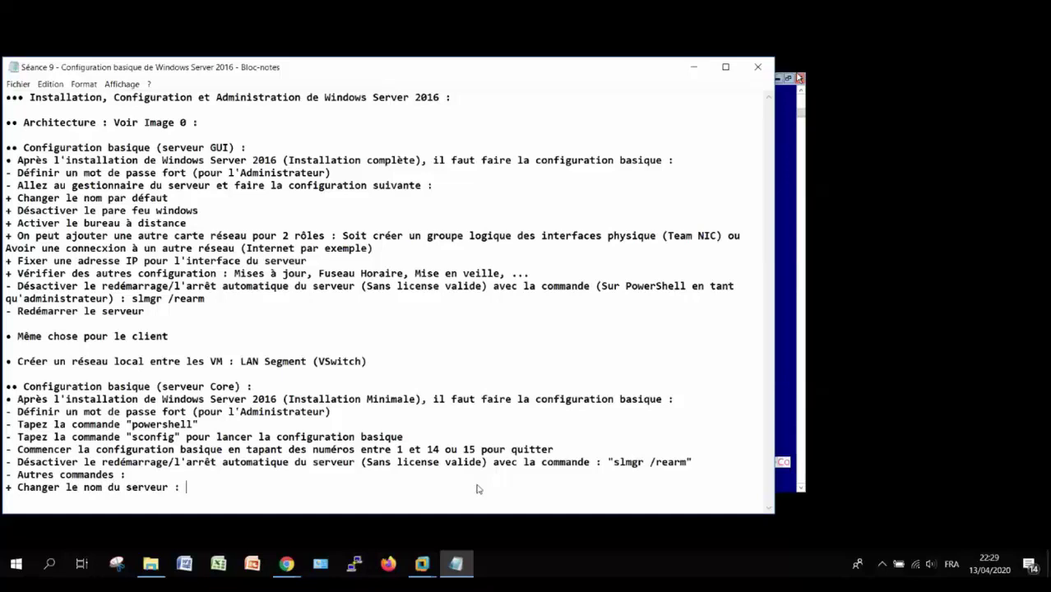
Step: Complete the server renaming note with the command Rename-Computer -NewName "SRV-2016-1-CORE" -Restart
{"action": "type", "text": "Rename-"}
{"action": "type", "text": "Comuter"}
{"action": "key", "text": "BackSpace"}
{"action": "key", "text": "BackSpace"}
{"action": "key", "text": "BackSpace"}
{"action": "key", "text": "BackSpace"}
{"action": "type", "text": "pute"}
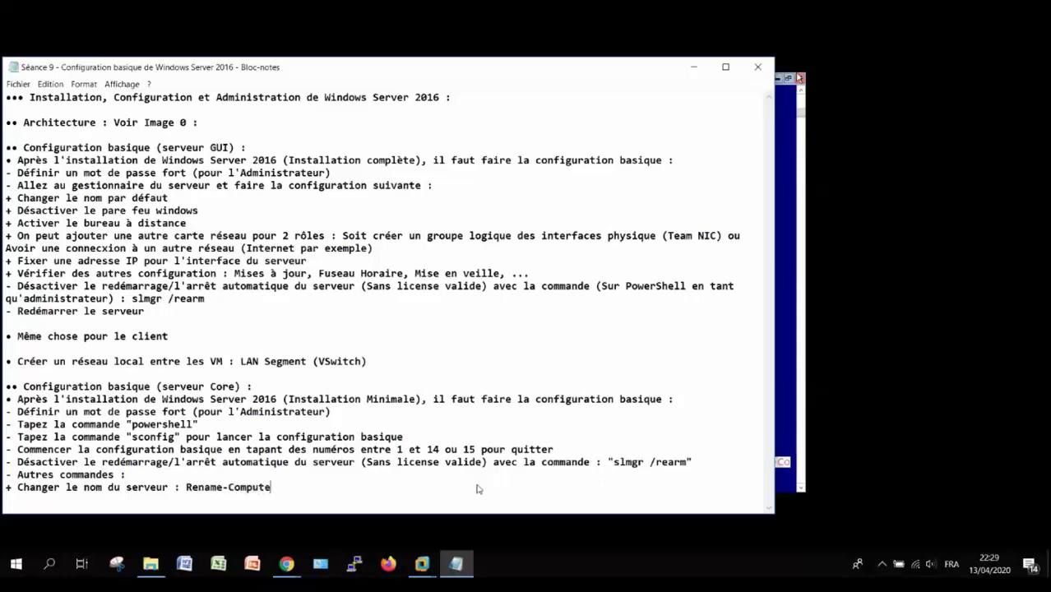
{"action": "type", "text": "r -NewName \"SRV"}
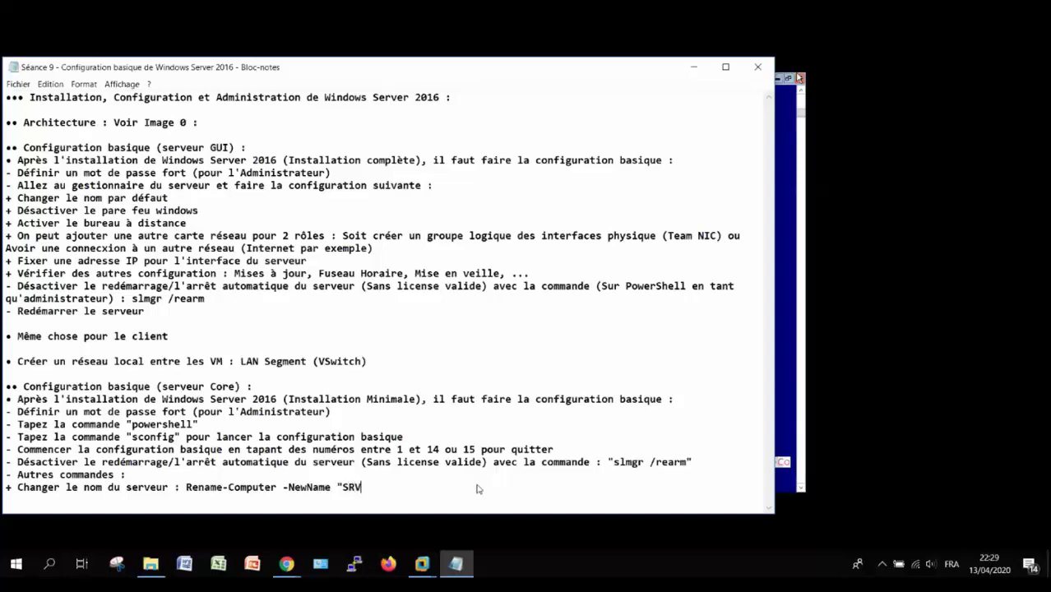
{"action": "type", "text": "-2016-1-CORE\" -Reat"}
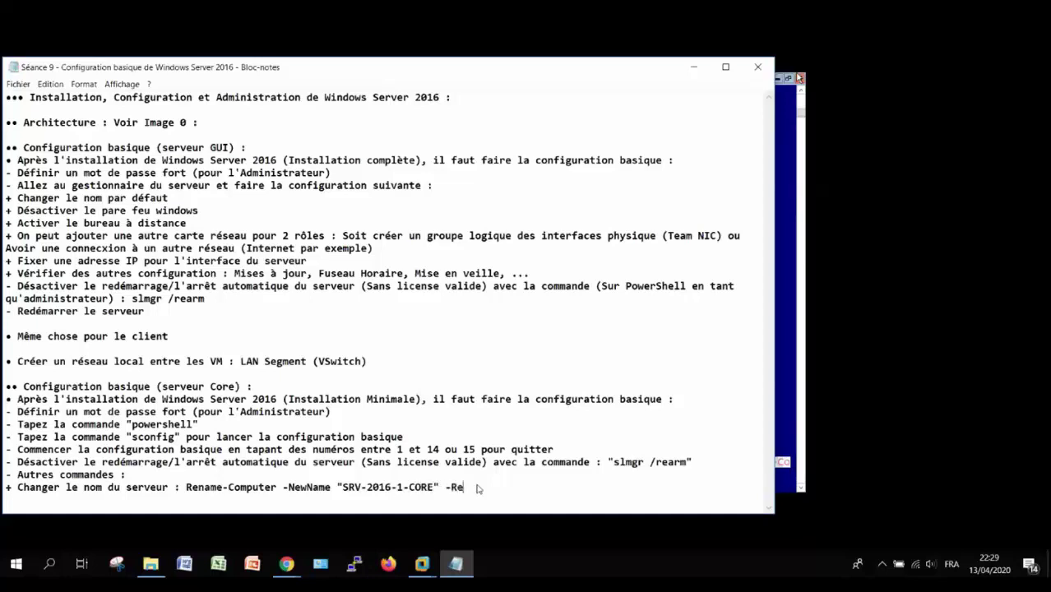
{"action": "key", "text": "BackSpace"}
{"action": "key", "text": "BackSpace"}
{"action": "type", "text": "start"}
Step: Return to the Core server VM and erase the unexecuted Rename-Computer command from the PowerShell prompt
{"action": "key", "text": "alt+Tab"}
{"action": "key", "text": "BackSpace"}
{"action": "key", "text": "BackSpace"}
{"action": "key", "text": "BackSpace"}
{"action": "key", "text": "BackSpace"}
{"action": "key", "text": "BackSpace"}
{"action": "key", "text": "BackSpace"}
{"action": "key", "text": "BackSpace"}
{"action": "key", "text": "BackSpace"}
{"action": "key", "text": "BackSpace"}
{"action": "key", "text": "BackSpace"}
{"action": "key", "text": "BackSpace"}
{"action": "key", "text": "BackSpace"}
{"action": "key", "text": "BackSpace"}
{"action": "key", "text": "BackSpace"}
{"action": "key", "text": "BackSpace"}
{"action": "key", "text": "BackSpace"}
{"action": "key", "text": "BackSpace"}
{"action": "key", "text": "BackSpace"}
{"action": "key", "text": "BackSpace"}
{"action": "key", "text": "BackSpace"}
{"action": "key", "text": "BackSpace"}
{"action": "key", "text": "BackSpace"}
{"action": "key", "text": "BackSpace"}
{"action": "key", "text": "BackSpace"}
{"action": "key", "text": "BackSpace"}
{"action": "key", "text": "BackSpace"}
{"action": "key", "text": "BackSpace"}
{"action": "key", "text": "BackSpace"}
{"action": "key", "text": "BackSpace"}
{"action": "key", "text": "BackSpace"}
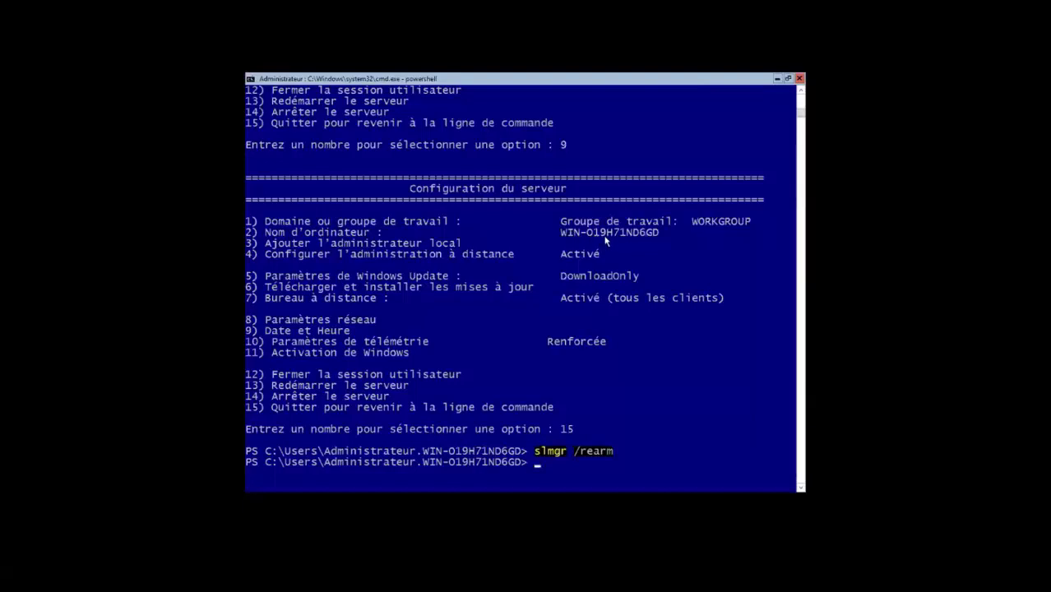
Step: Disable the firewall for all profiles on the Core server by running Set-NetFirewallProfile -Profile * -Enabled False in PowerShell
{"action": "left_click", "coordinate": [543, 472]}
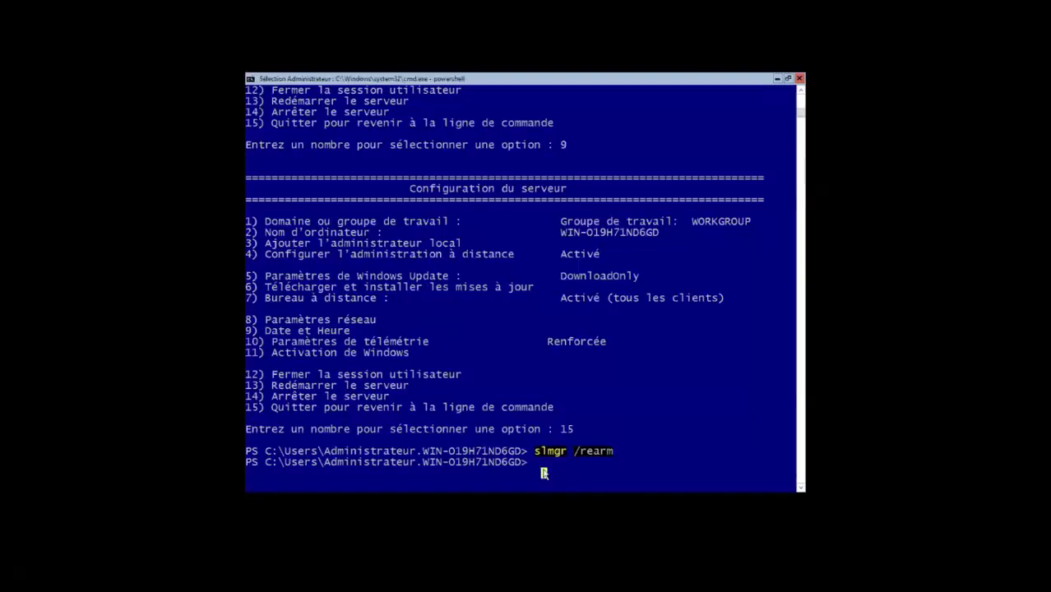
{"action": "type", "text": "Set-NetFirewallProfile -P"}
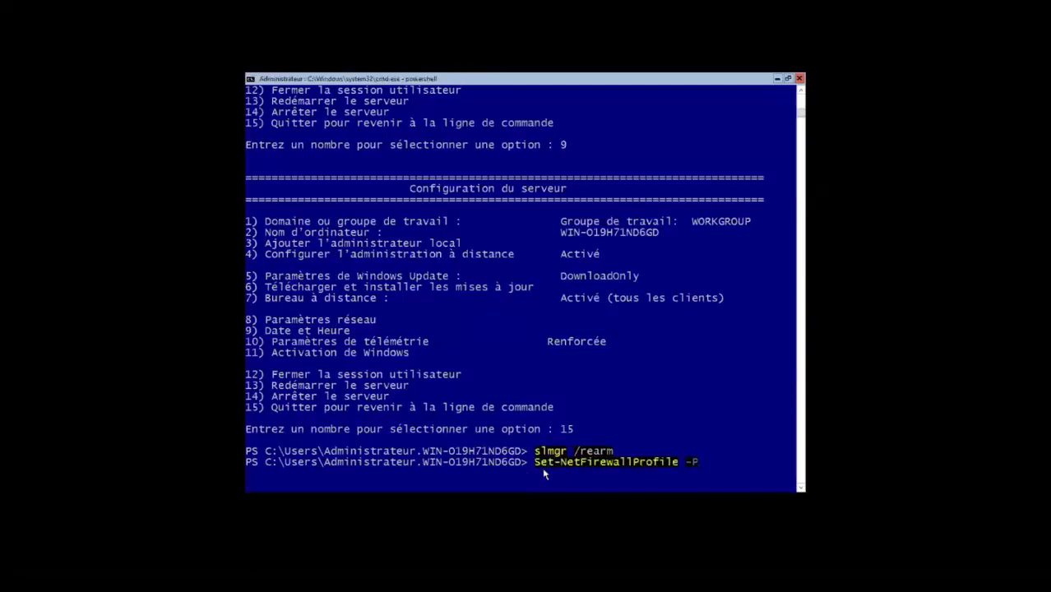
{"action": "type", "text": "rofiler"}
{"action": "type", "text": " * -Enabled False"}
{"action": "key", "text": "Return"}
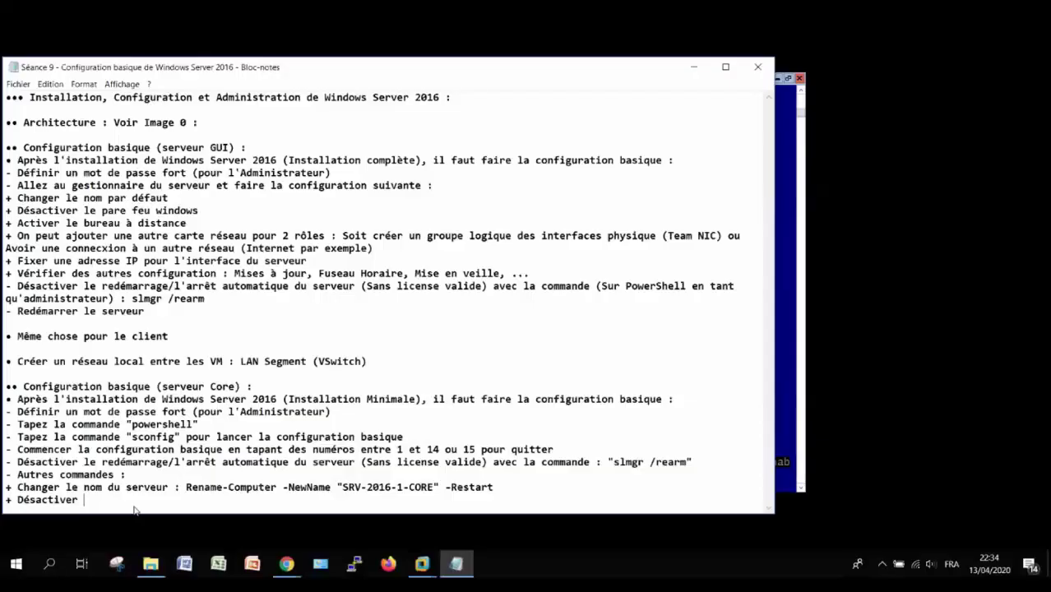
Step: Complete the last "+ Désactiver" line of the notes file with "le firewall : Set-NetFirwallProfile * -Enabled False"
{"action": "type", "text": "le fo"}
{"action": "key", "text": "BackSpace"}
{"action": "type", "text": "irewall : \"Set-NetFir"}
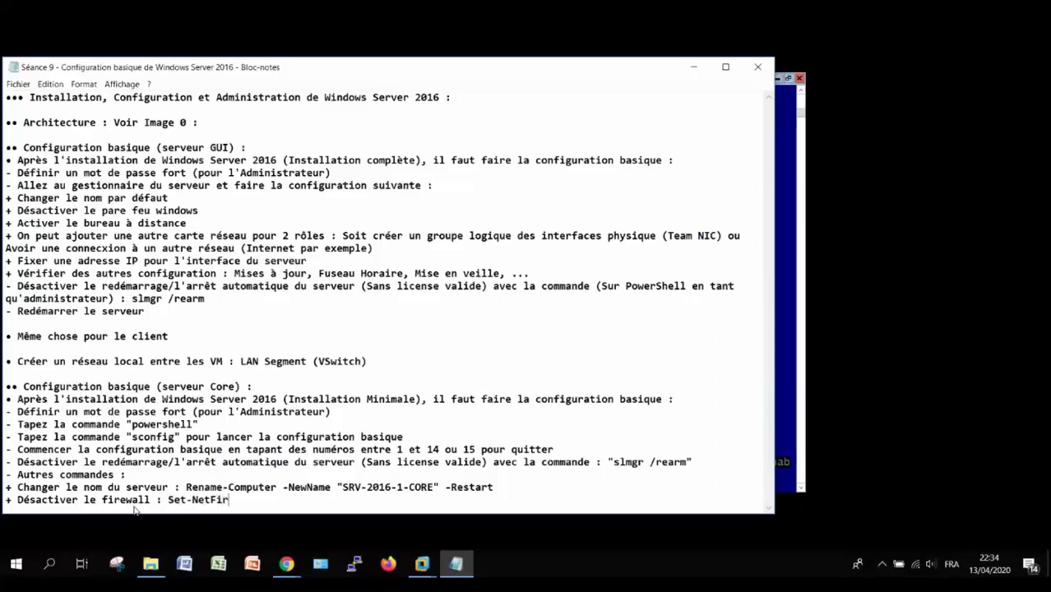
{"action": "type", "text": "wallProfile"}
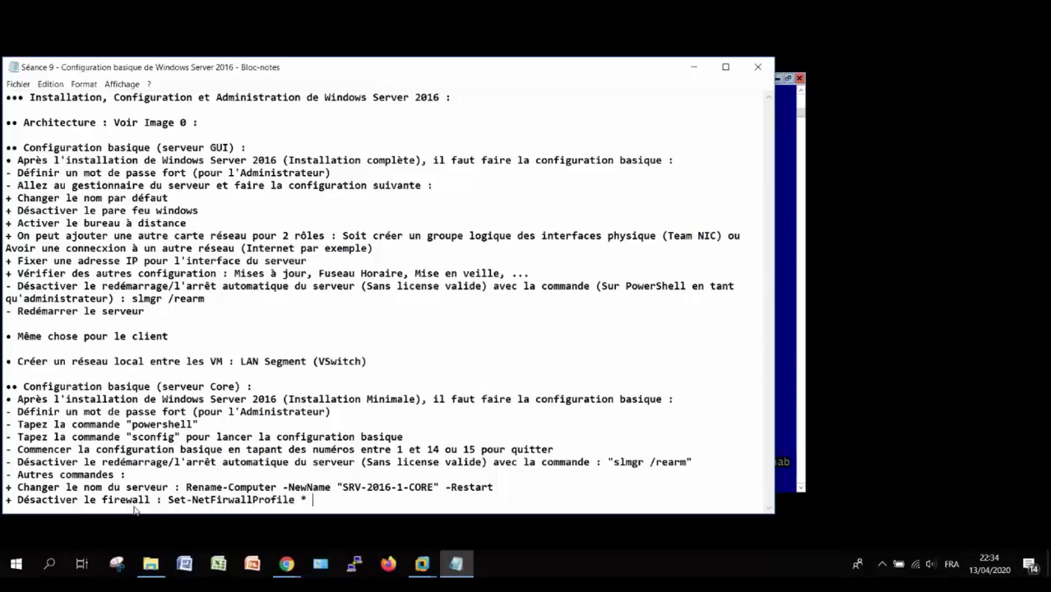
{"action": "type", "text": " * -Enabled False"}
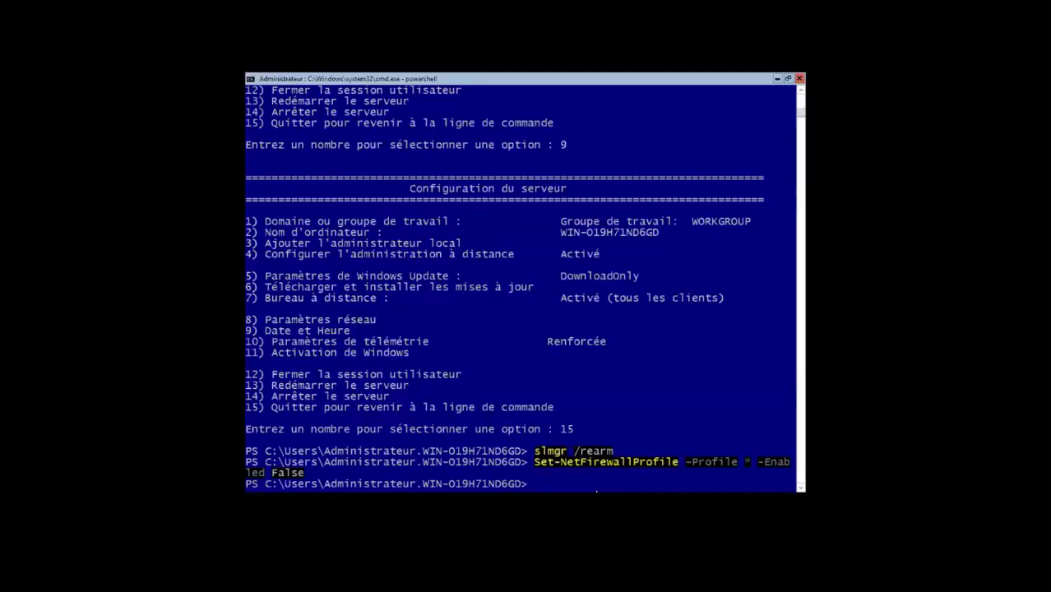
Step: Restart the Core server from PowerShell with the Restart-Computer command
{"action": "type", "text": "Retart"}
{"action": "key", "text": "BackSpace"}
{"action": "key", "text": "BackSpace"}
{"action": "key", "text": "BackSpace"}
{"action": "key", "text": "BackSpace"}
{"action": "type", "text": "start-Computer"}
{"action": "key", "text": "Return"}
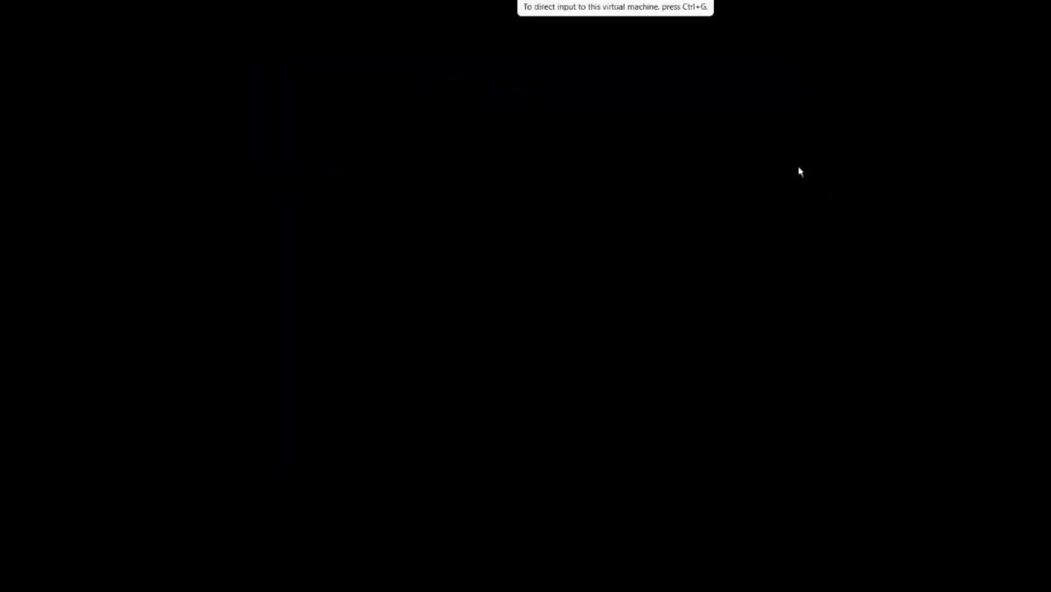
Step: In the Notepad notes, add "Redémarrer le serveur : Restart-Computer" and the heading "Tester le ping entre des différentes machines :"
{"action": "type", "text": "edémarr"}
{"action": "type", "text": "er le serveur : Re"}
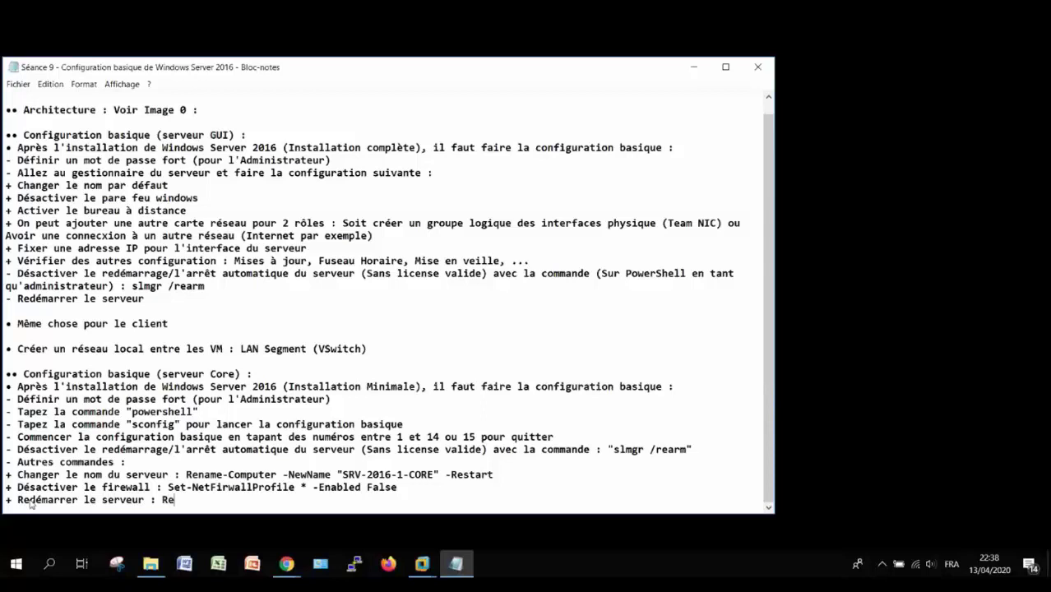
{"action": "type", "text": "start-Compute"}
{"action": "type", "text": "r"}
{"action": "key", "text": "Return"}
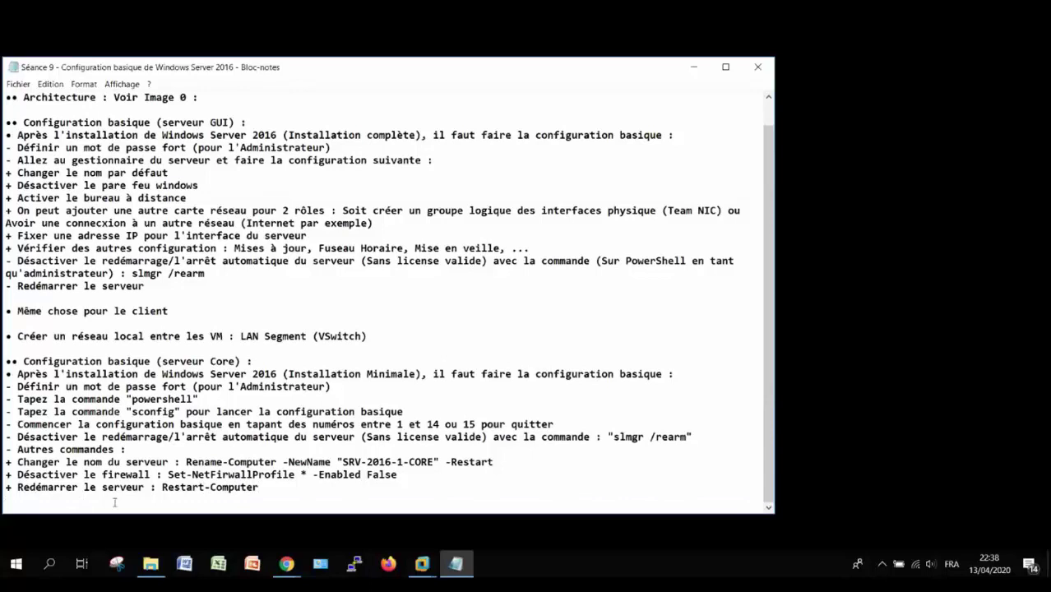
{"action": "type", "text": "Tester le ping entre des différentes machines :"}
{"action": "key", "text": "Return"}
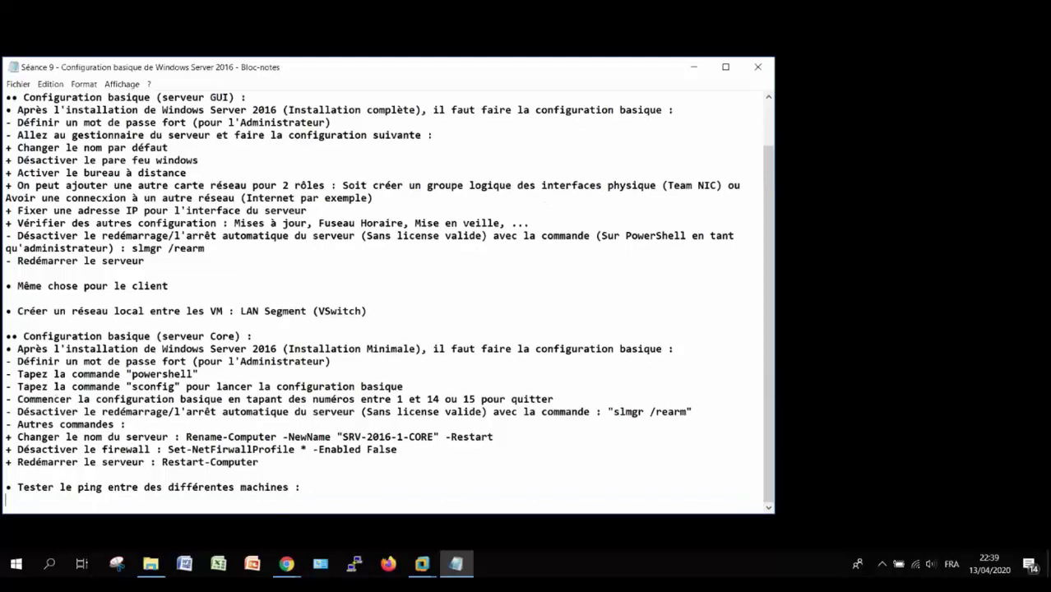
Step: Minimize the command prompt on the Srv-2016-1 VM and close all open network windows and settings on the Windows 10 client
{"action": "left_click", "coordinate": [630, 4]}
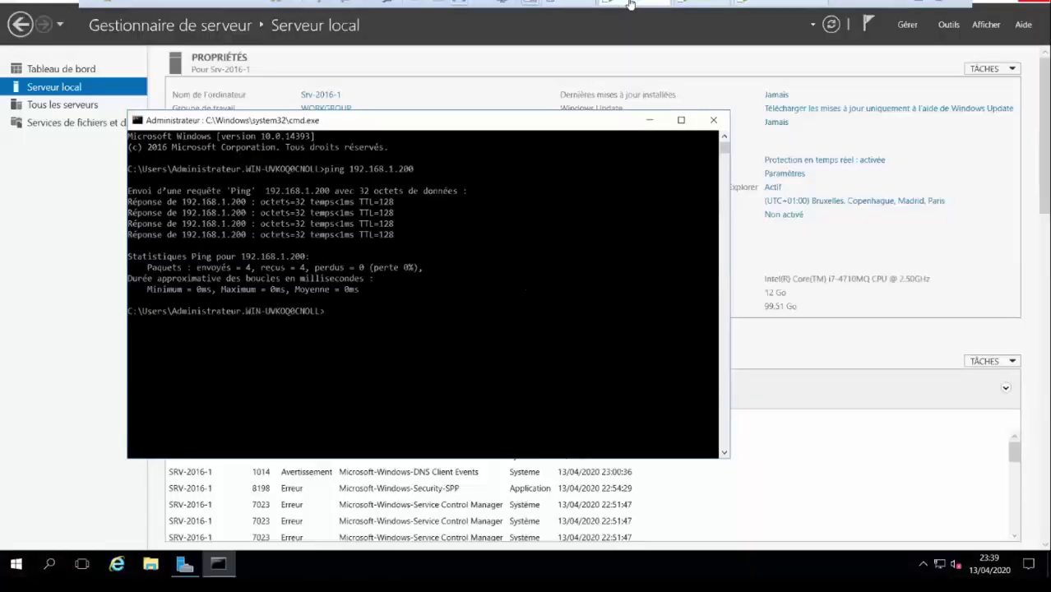
{"action": "left_click", "coordinate": [650, 121]}
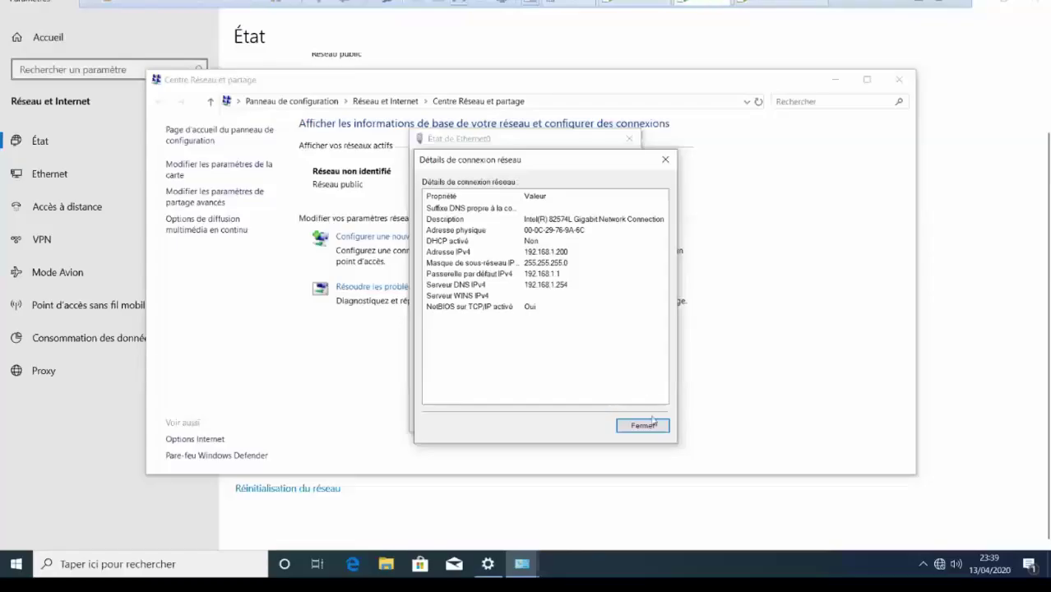
{"action": "left_click", "coordinate": [652, 422]}
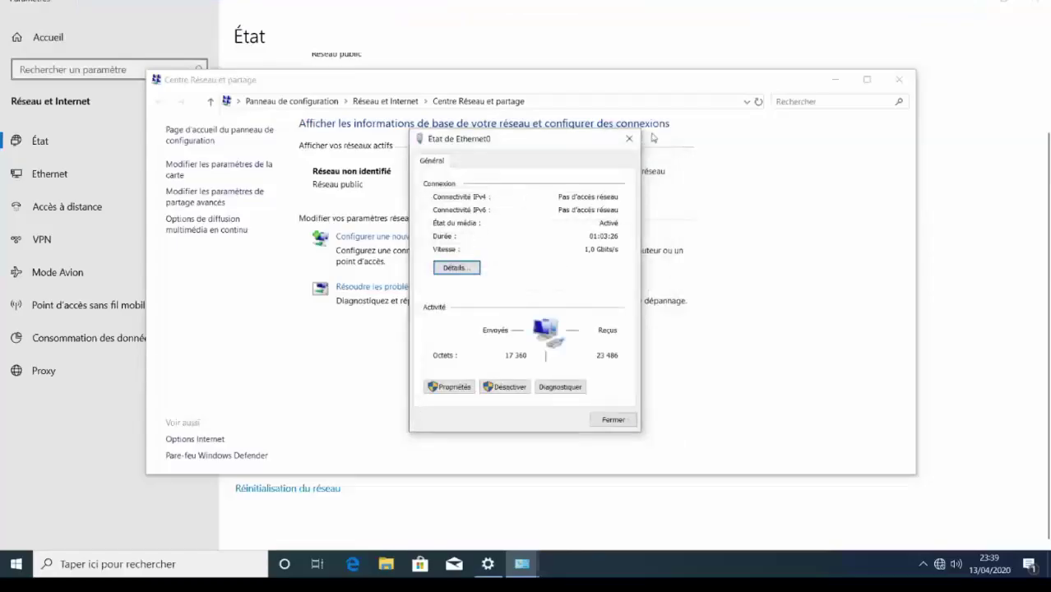
{"action": "left_click", "coordinate": [629, 137]}
{"action": "left_click", "coordinate": [899, 79]}
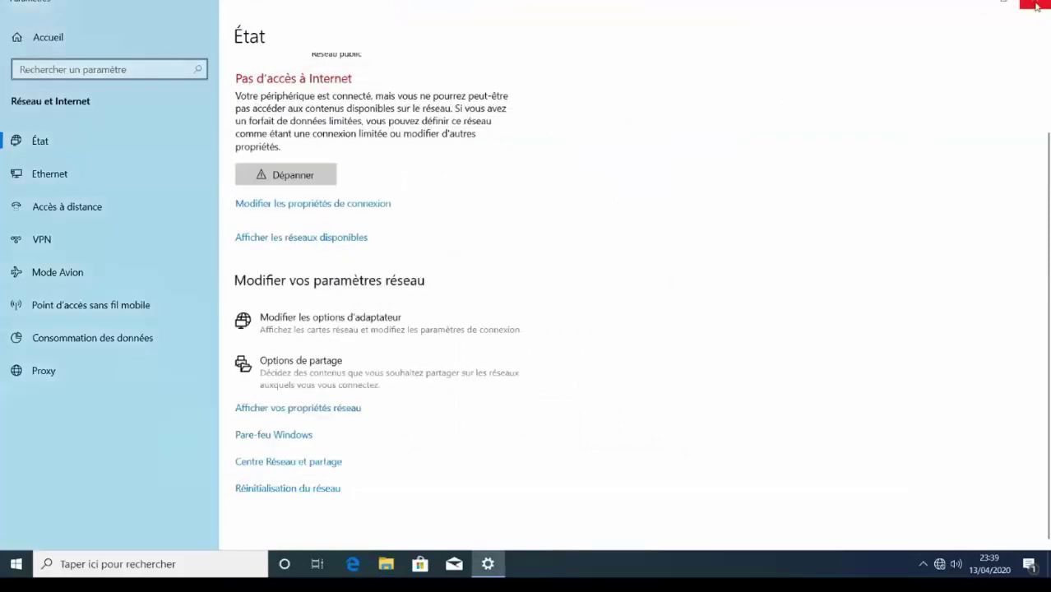
{"action": "left_click", "coordinate": [1035, 4]}
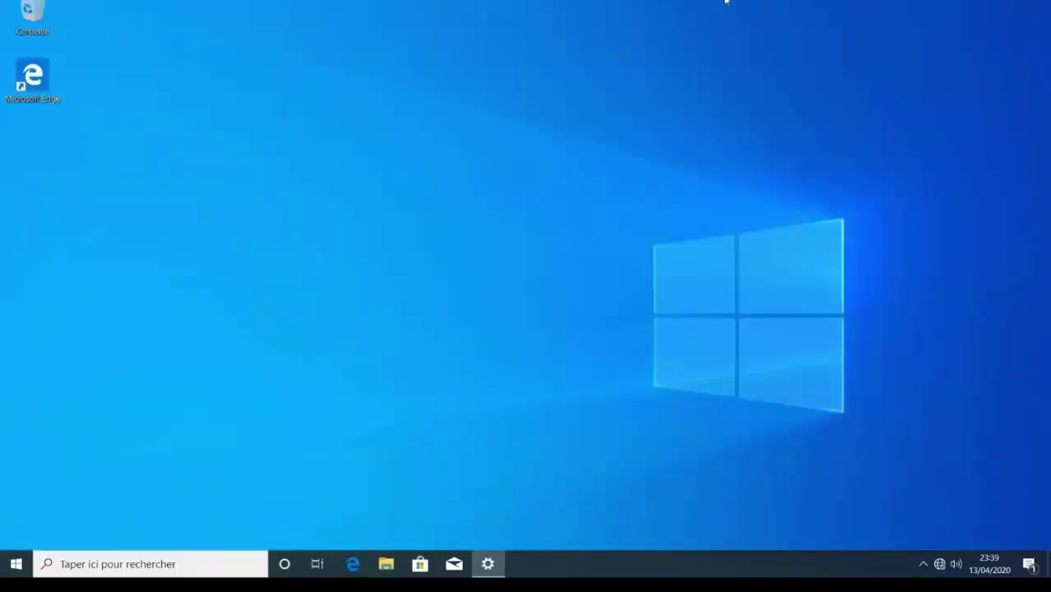
Step: Try adding a second network adapter to the Windows 10 VM, Bridged with "Replicate physical network connection state" enabled
{"action": "left_click", "coordinate": [698, 3]}
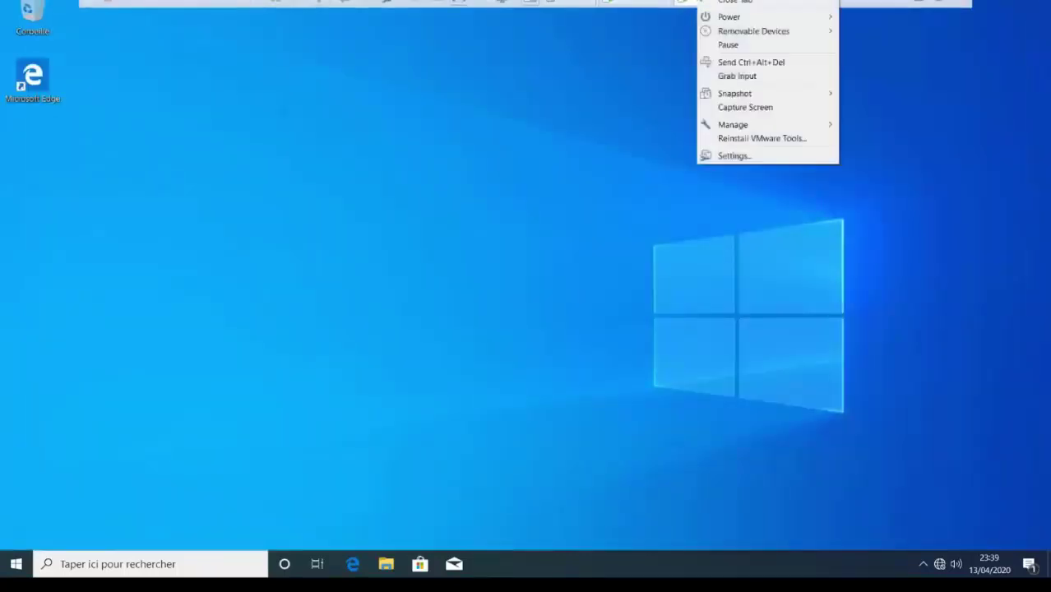
{"action": "left_click", "coordinate": [740, 156]}
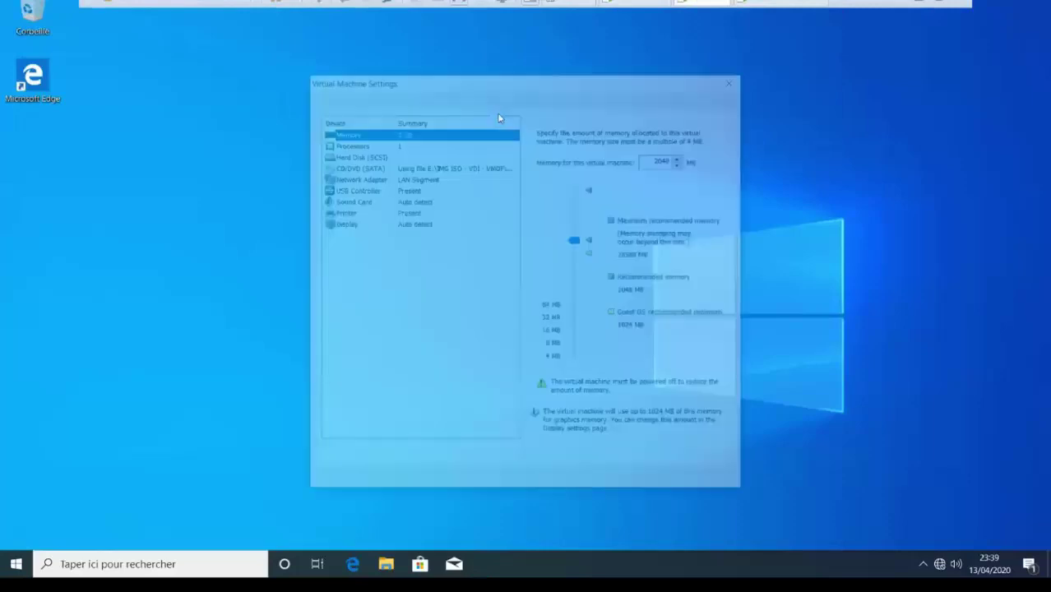
{"action": "left_click", "coordinate": [448, 456]}
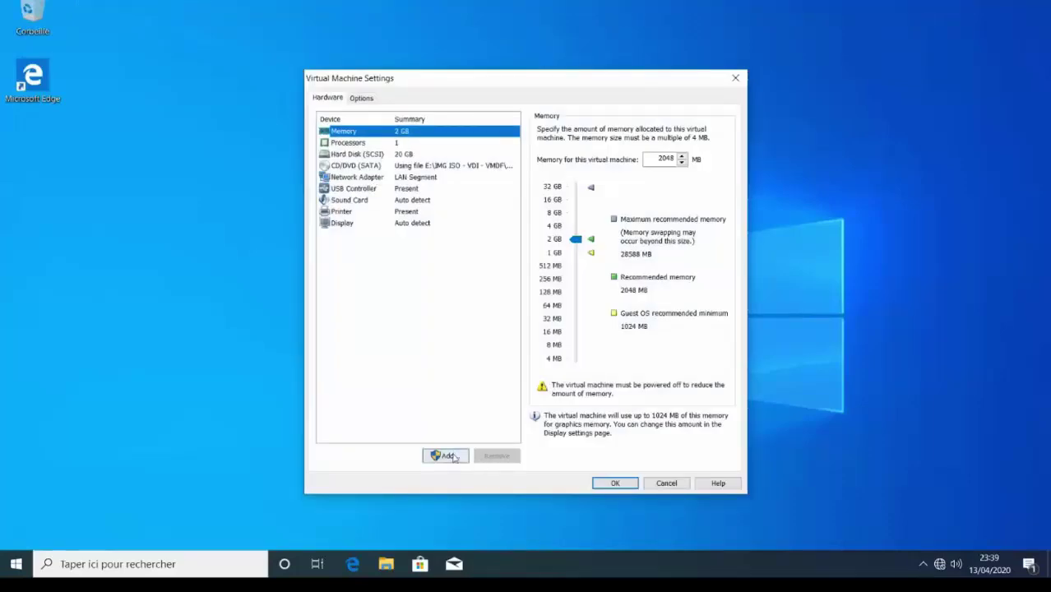
{"action": "left_click", "coordinate": [448, 276]}
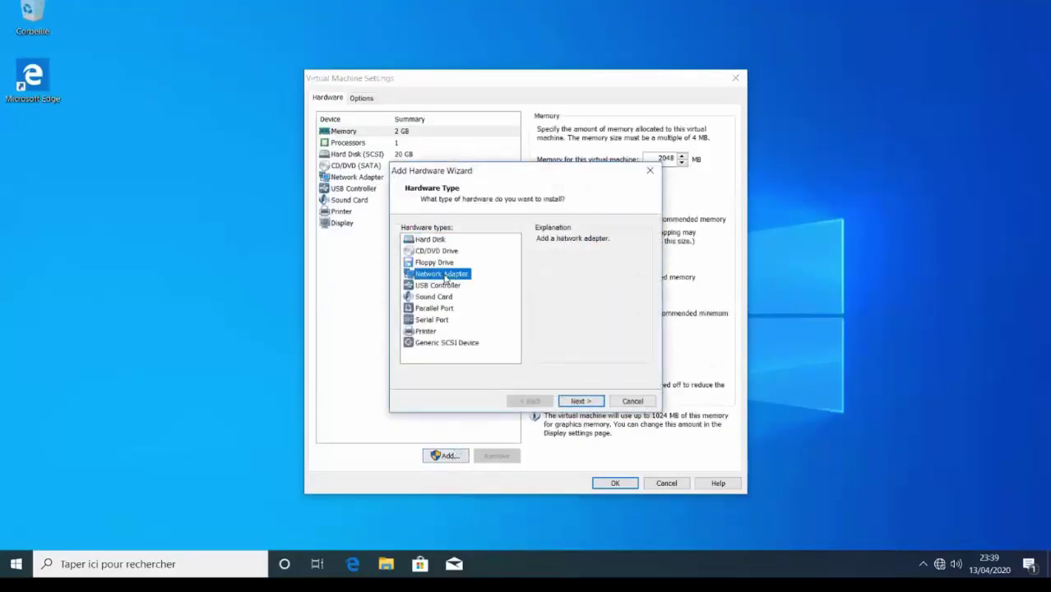
{"action": "left_click", "coordinate": [580, 401]}
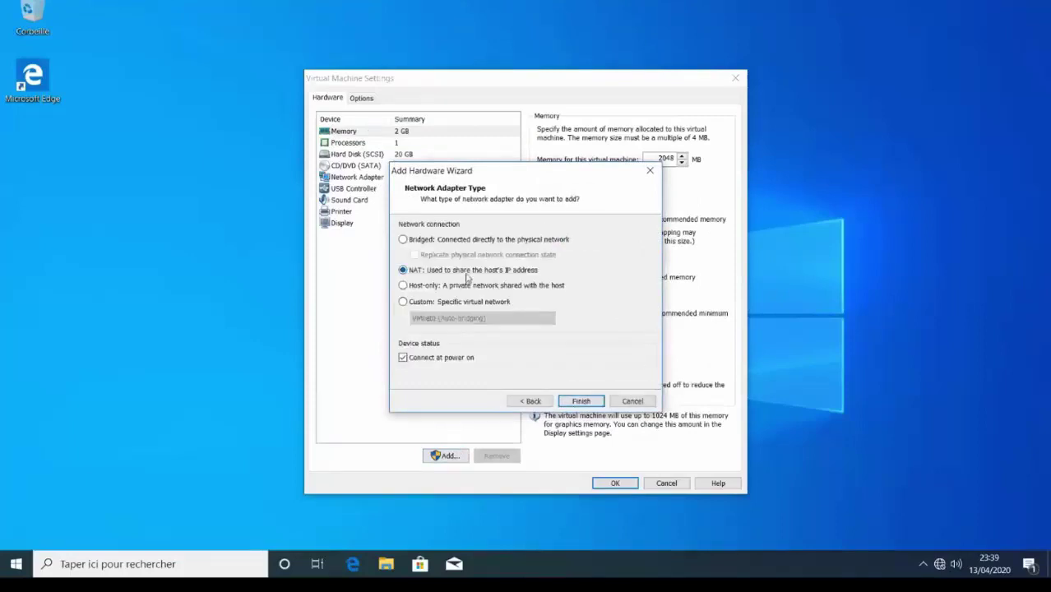
{"action": "left_click", "coordinate": [430, 240]}
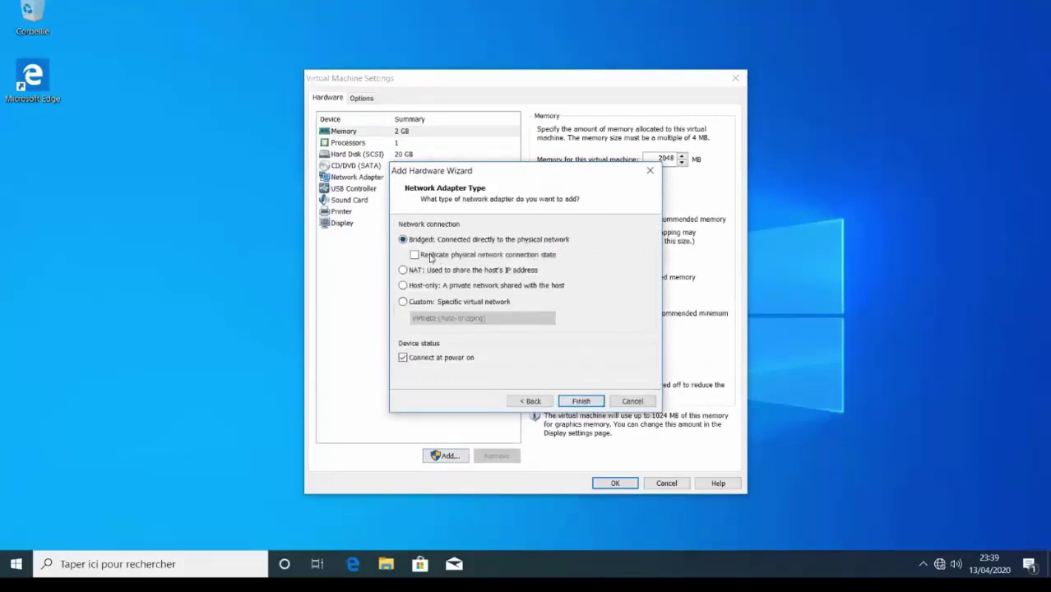
{"action": "left_click", "coordinate": [430, 258]}
{"action": "left_click", "coordinate": [580, 402]}
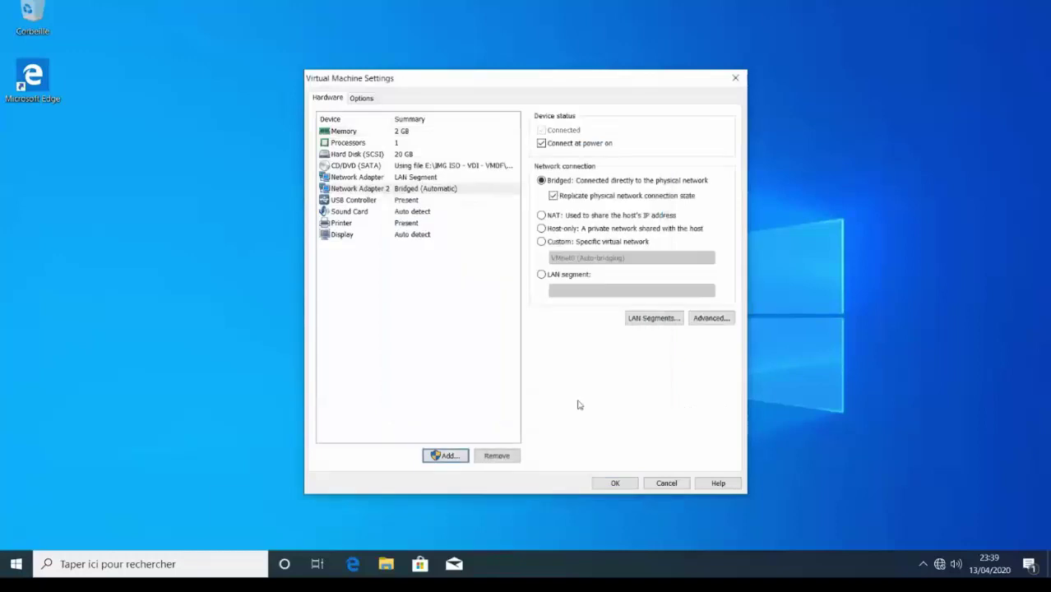
{"action": "left_click", "coordinate": [436, 191]}
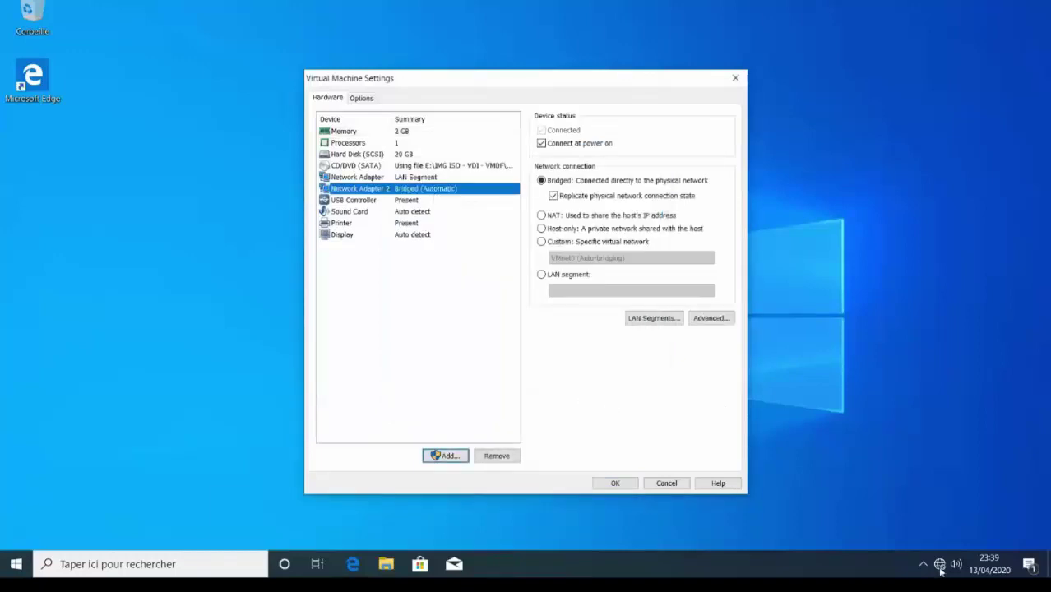
{"action": "left_click", "coordinate": [667, 483]}
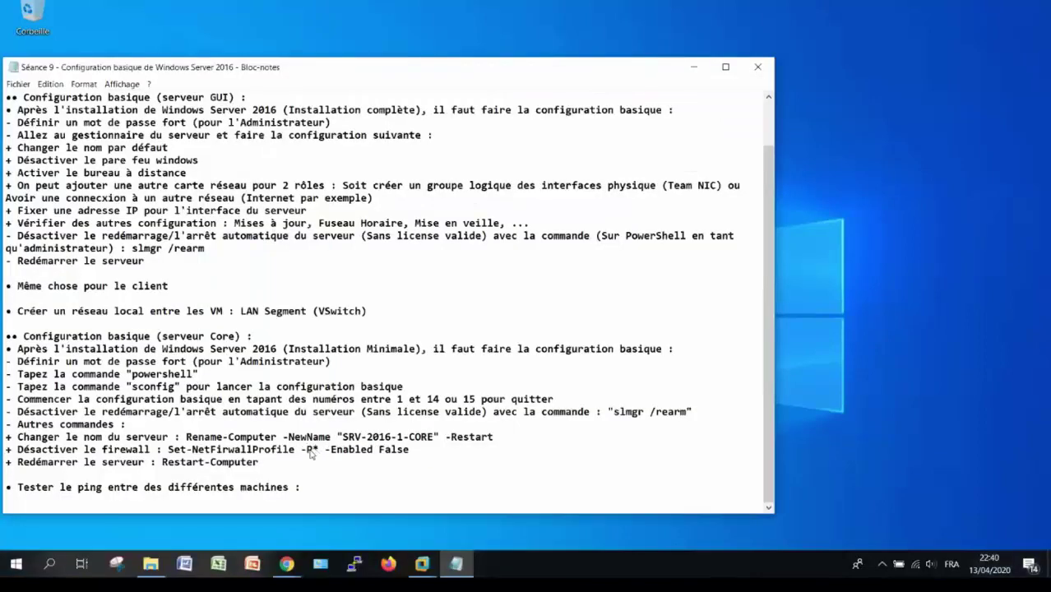
Step: Complete the -Profile parameter before the * in the notes' firewall command
{"action": "type", "text": "rofile"}
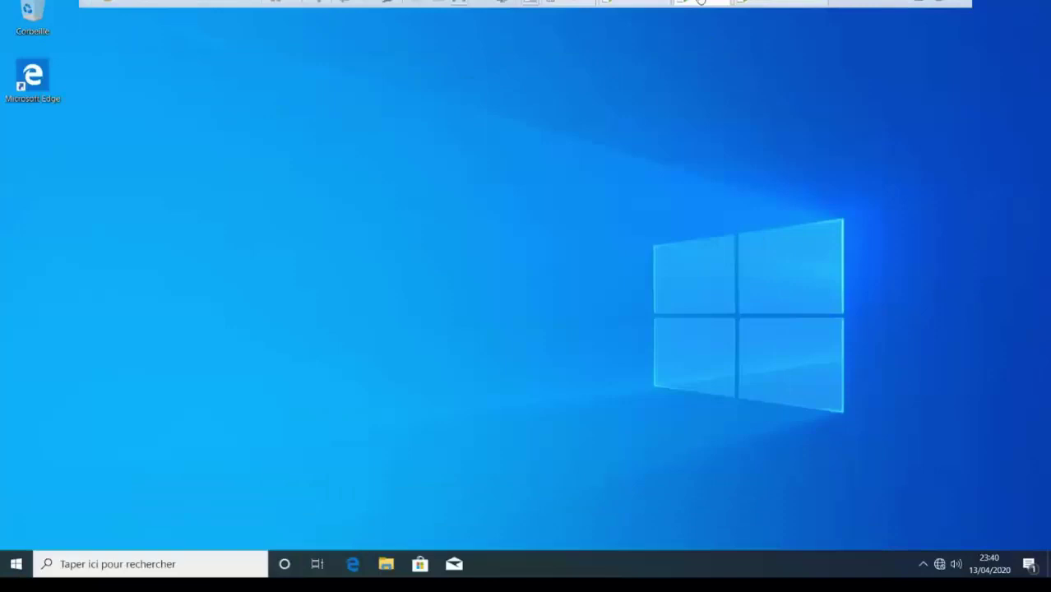
Step: On the Srv-2016-1 VM, rerun the ping to 192.168.1.200 in the command prompt
{"action": "left_click", "coordinate": [636, 3]}
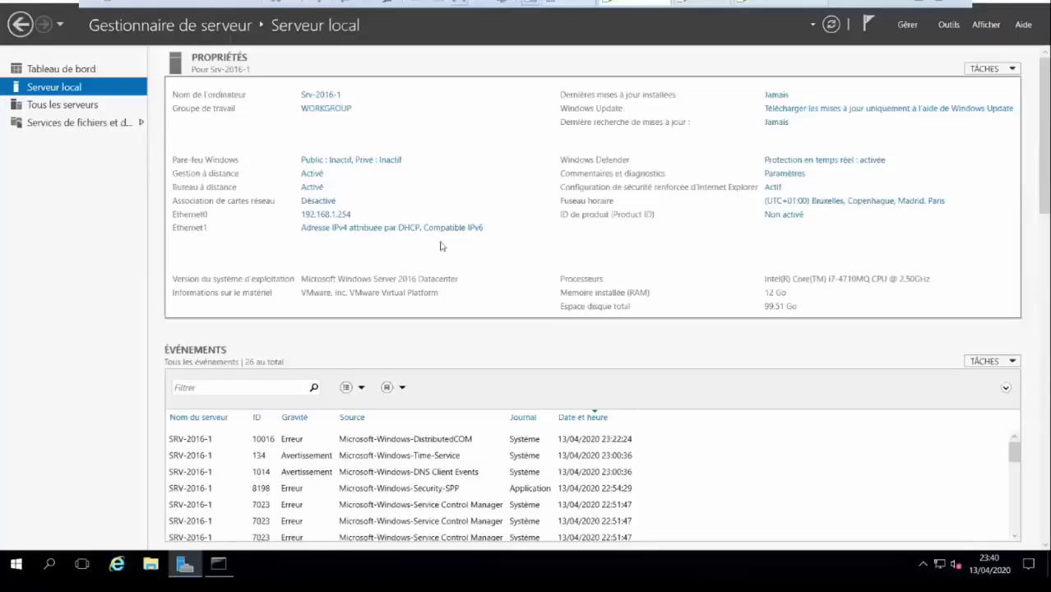
{"action": "left_click", "coordinate": [218, 564]}
{"action": "key", "text": "Up"}
{"action": "key", "text": "Return"}
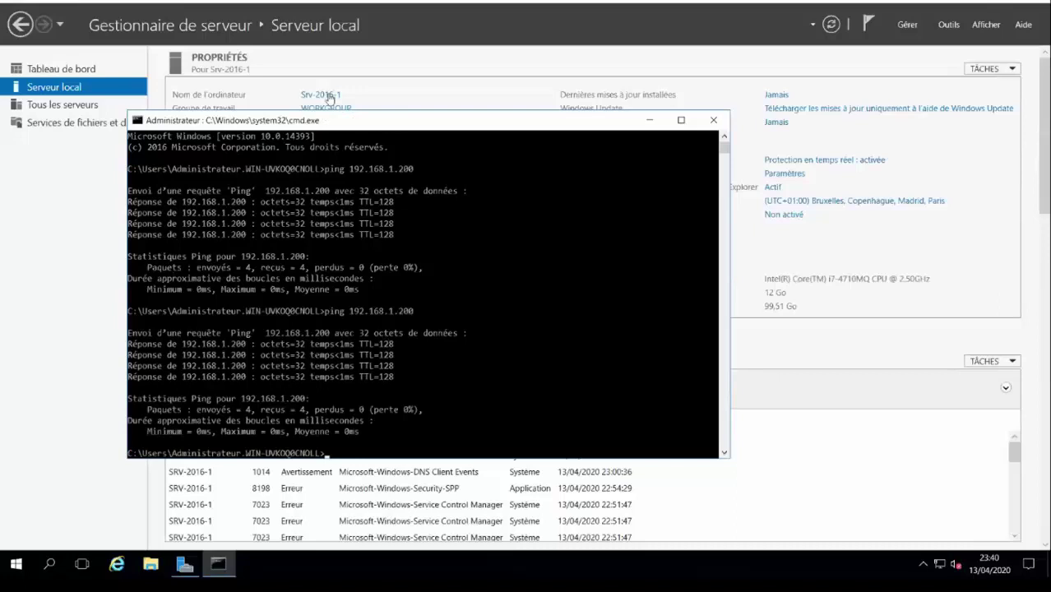
Step: Add the line "Srv-2016-1> ping 192.168.1.200" under the ping test heading in the Notepad notes
{"action": "key", "text": "alt+Tab"}
{"action": "type", "text": "Srv201"}
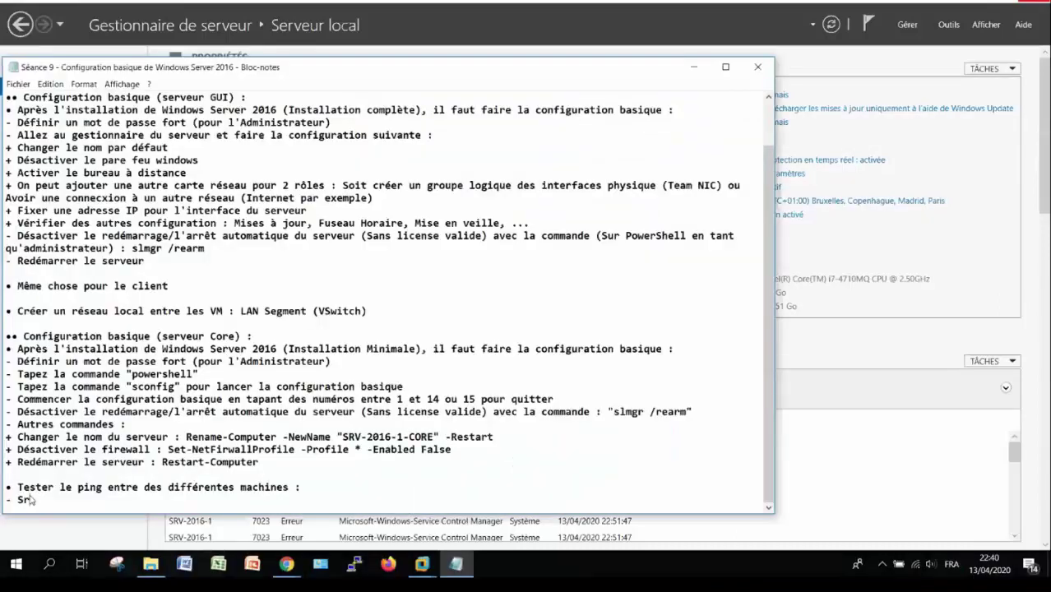
{"action": "key", "text": "BackSpace"}
{"action": "key", "text": "BackSpace"}
{"action": "key", "text": "BackSpace"}
{"action": "type", "text": "-2016-1> pin"}
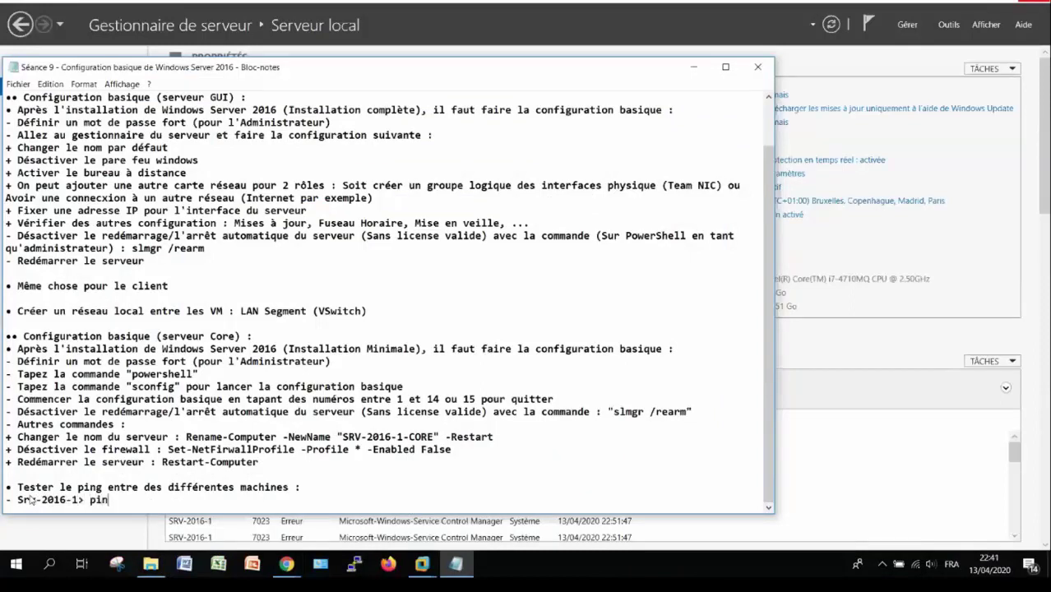
{"action": "type", "text": "g 192.168.1.200"}
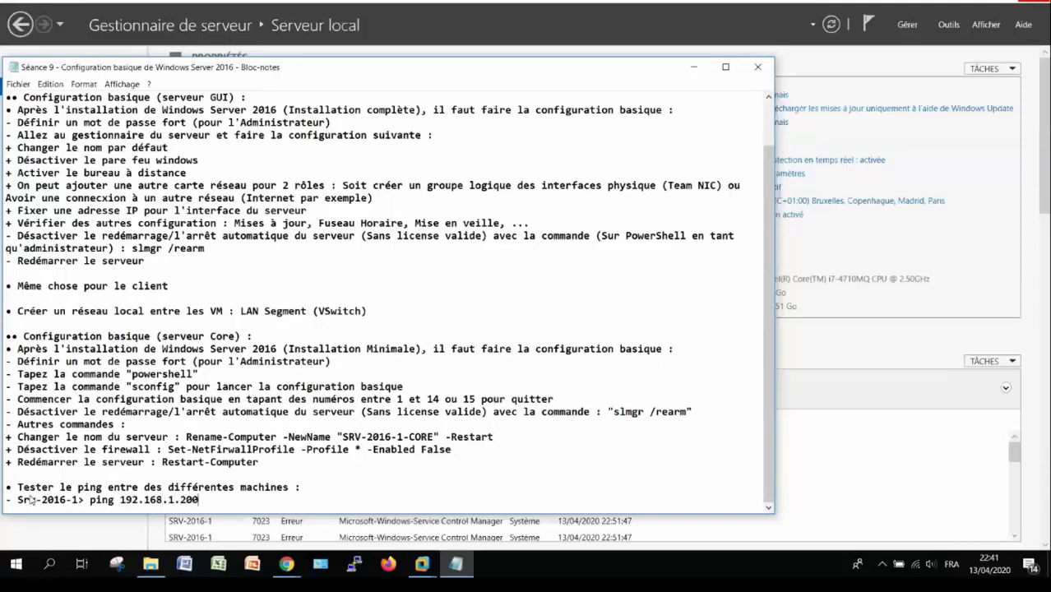
{"action": "key", "text": "Return"}
Step: Duplicate the Srv-2016-1 ping line on the row below it in the notes
{"action": "left_click_drag", "start_coordinate": [7, 491], "coordinate": [204, 494]}
{"action": "key", "text": "ctrl+c"}
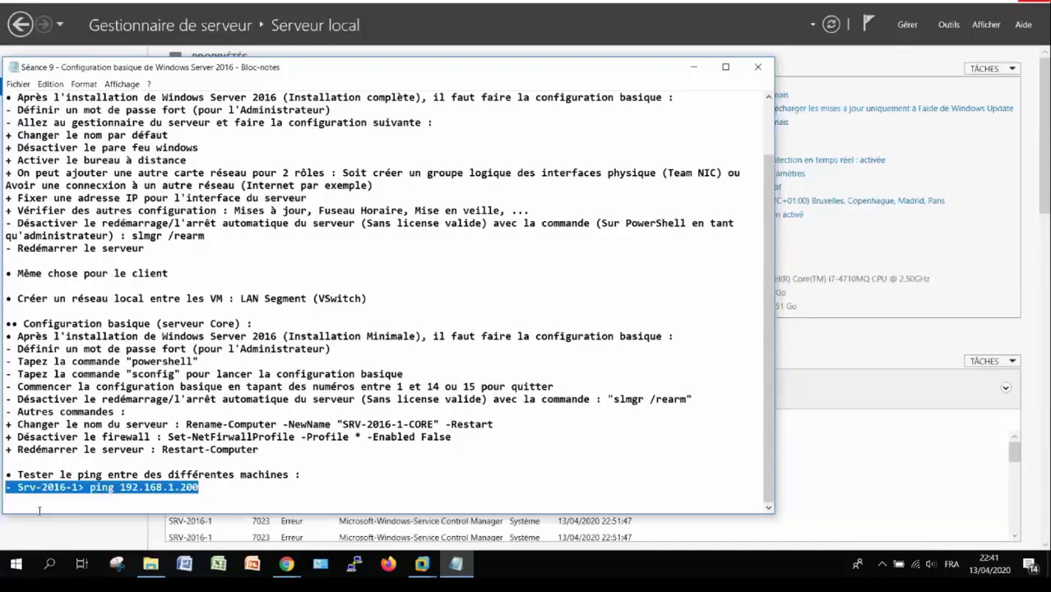
{"action": "left_click", "coordinate": [38, 511]}
{"action": "key", "text": "ctrl+v"}
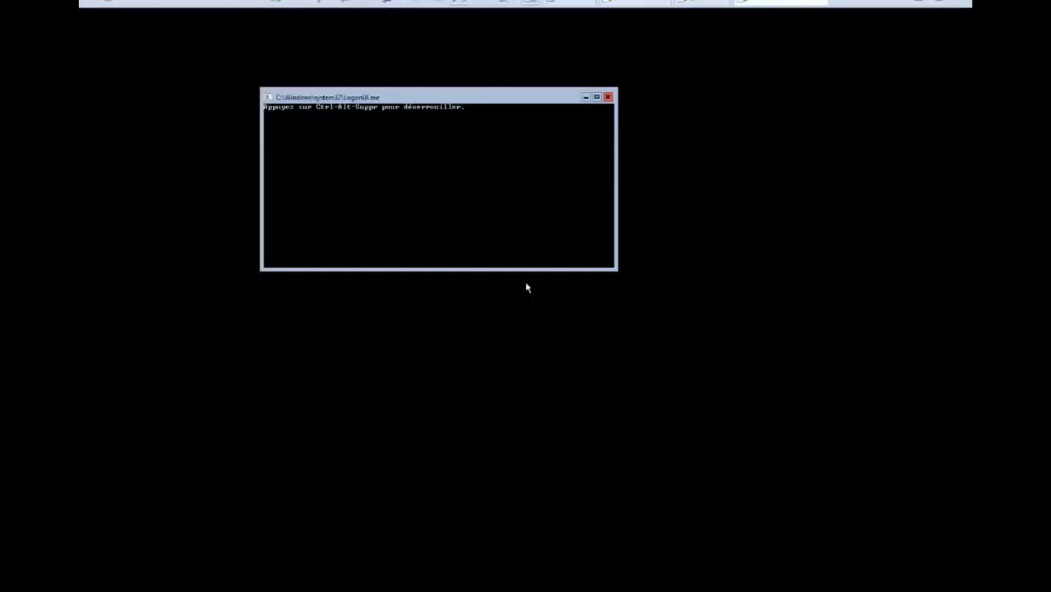
Step: Unlock the logon screen of the Server Core VM and start PowerShell from its command prompt
{"action": "left_click", "coordinate": [320, 2]}
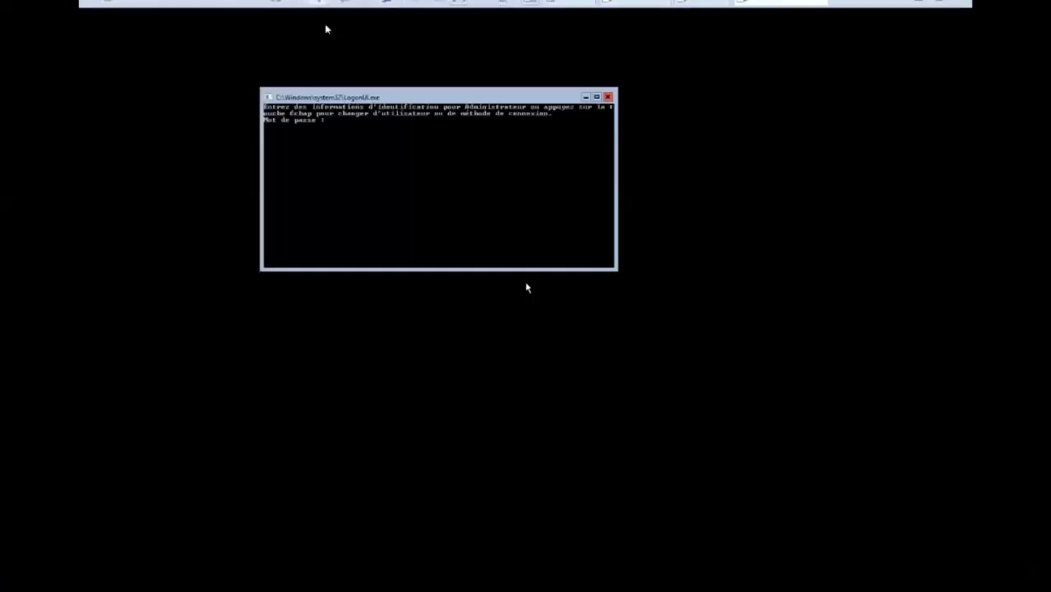
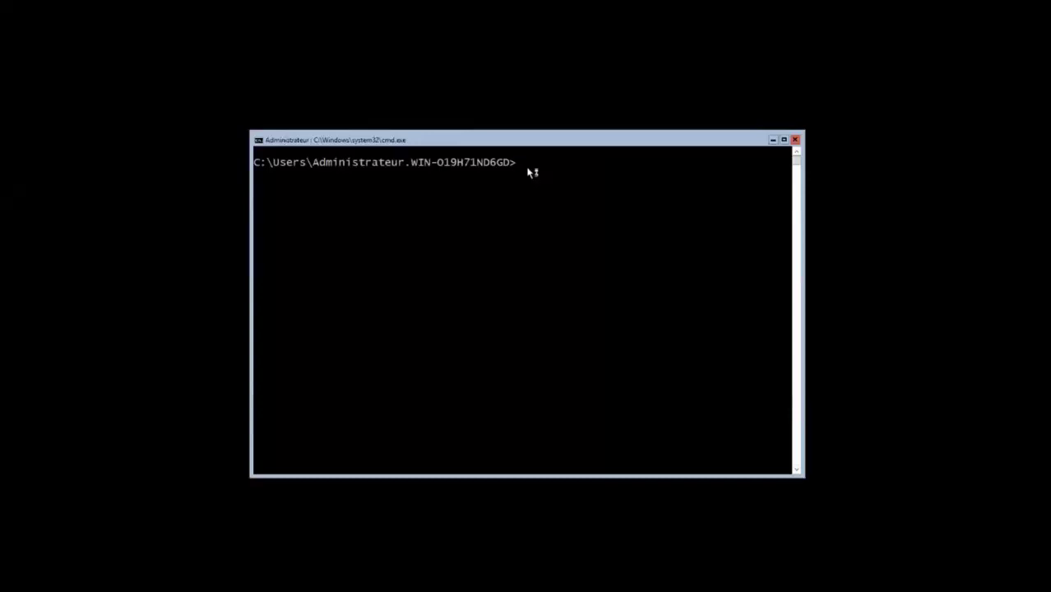
{"action": "type", "text": "powershell"}
{"action": "key", "text": "Return"}
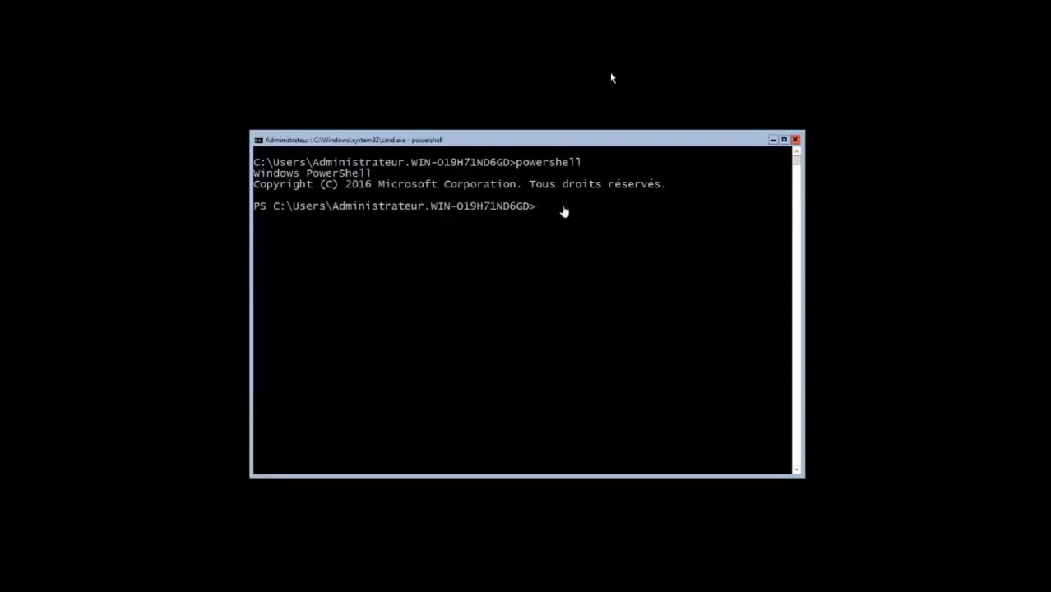
Step: List the available drives with Get-PSDrive and switch to drive D:
{"action": "left_click", "coordinate": [611, 78]}
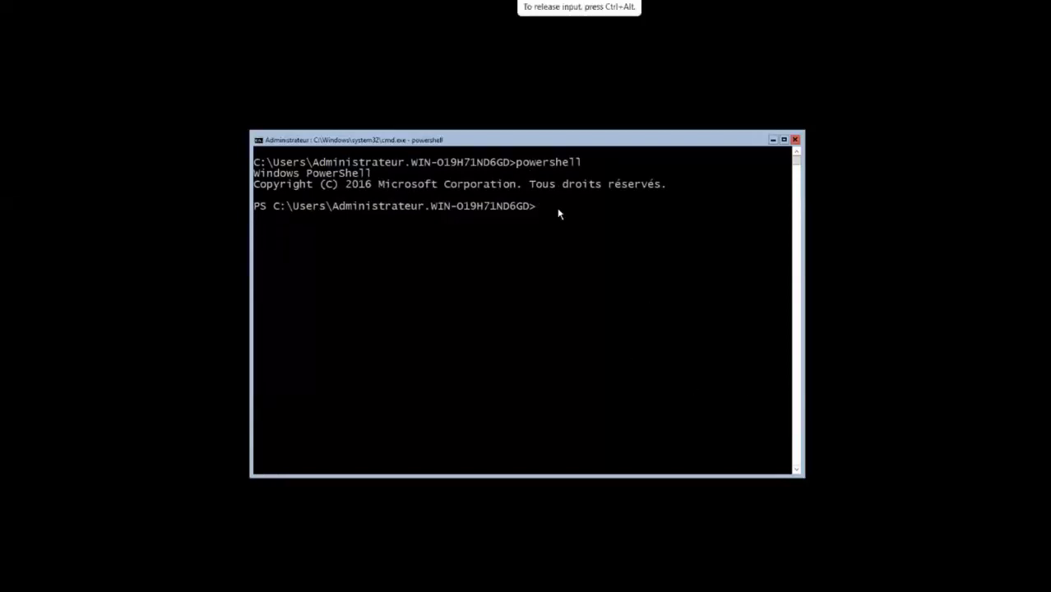
{"action": "type", "text": "get-psdr"}
{"action": "key", "text": "Tab"}
{"action": "key", "text": "Return"}
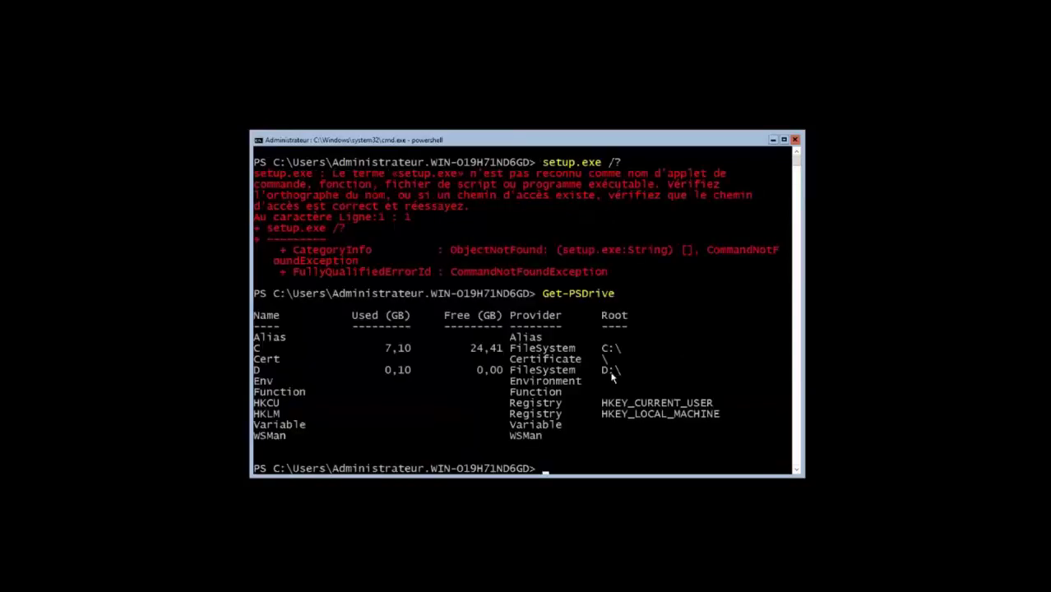
{"action": "type", "text": "d:"}
{"action": "key", "text": "Return"}
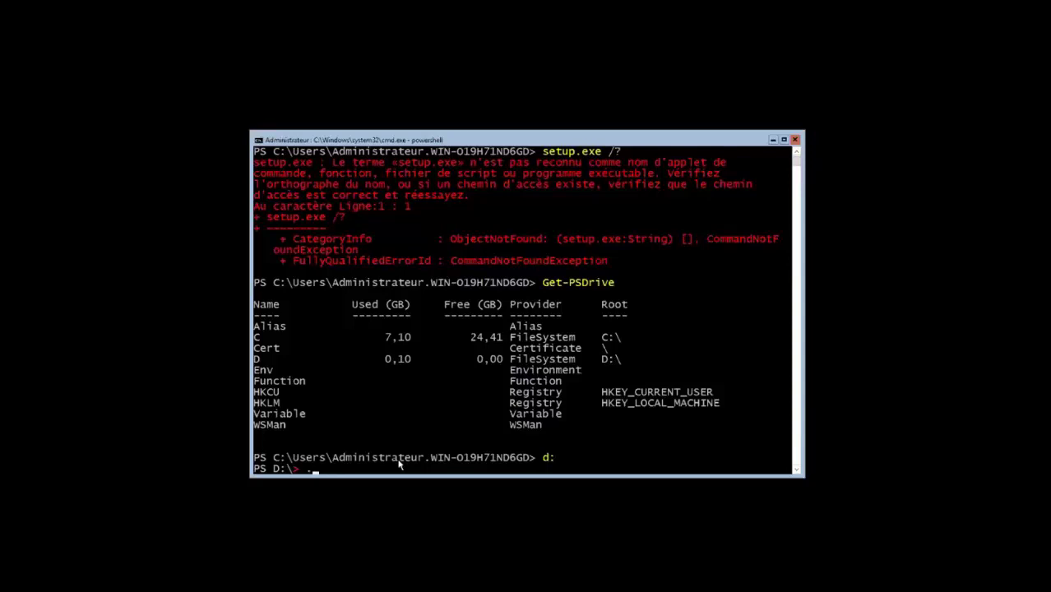
Step: Run the silent installation from drive D: with the command .\setup64.exe /s /v /qn
{"action": "type", "text": "\\s"}
{"action": "key", "text": "Tab"}
{"action": "type", "text": "/s"}
{"action": "left_click", "coordinate": [444, 469]}
{"action": "type", "text": "/qn"}
{"action": "key", "text": "Return"}
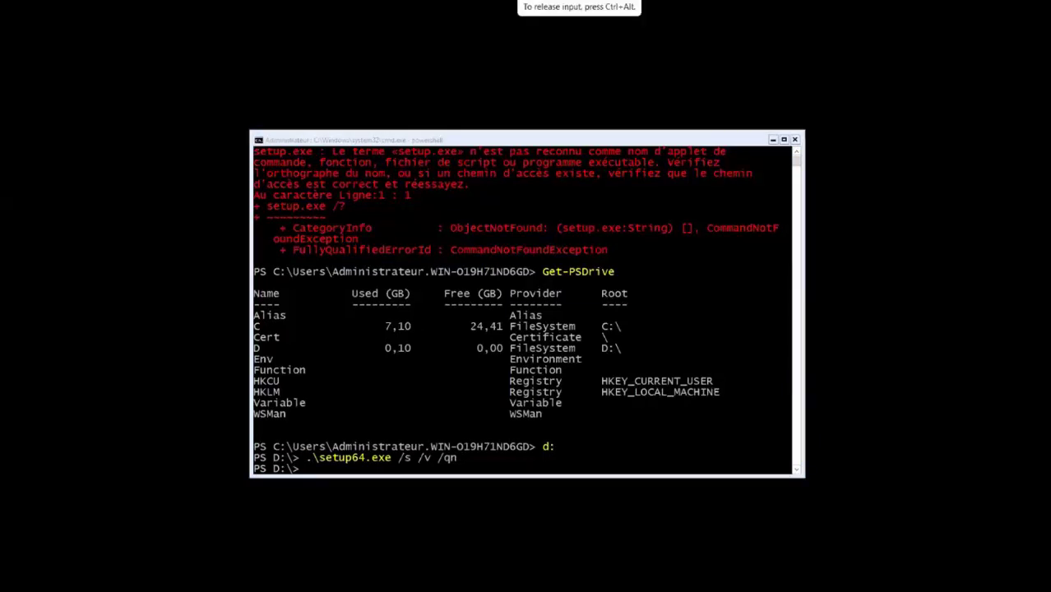
Step: Switch to the Notepad notes and shorten the window to uncover the setup command in the VM behind it
{"action": "key", "text": "alt+Tab"}
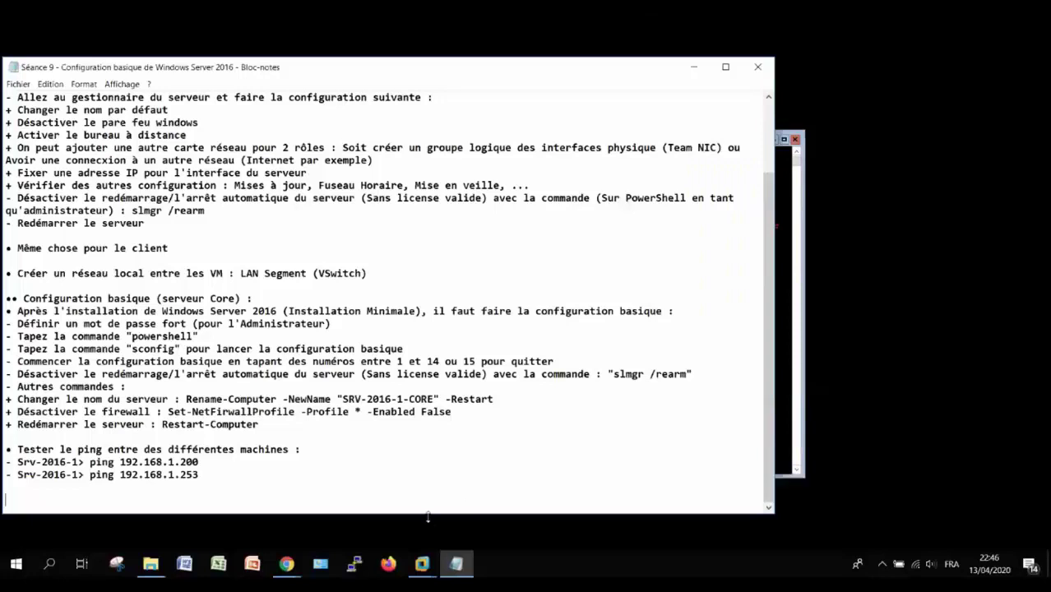
{"action": "left_click_drag", "start_coordinate": [428, 514], "coordinate": [428, 399]}
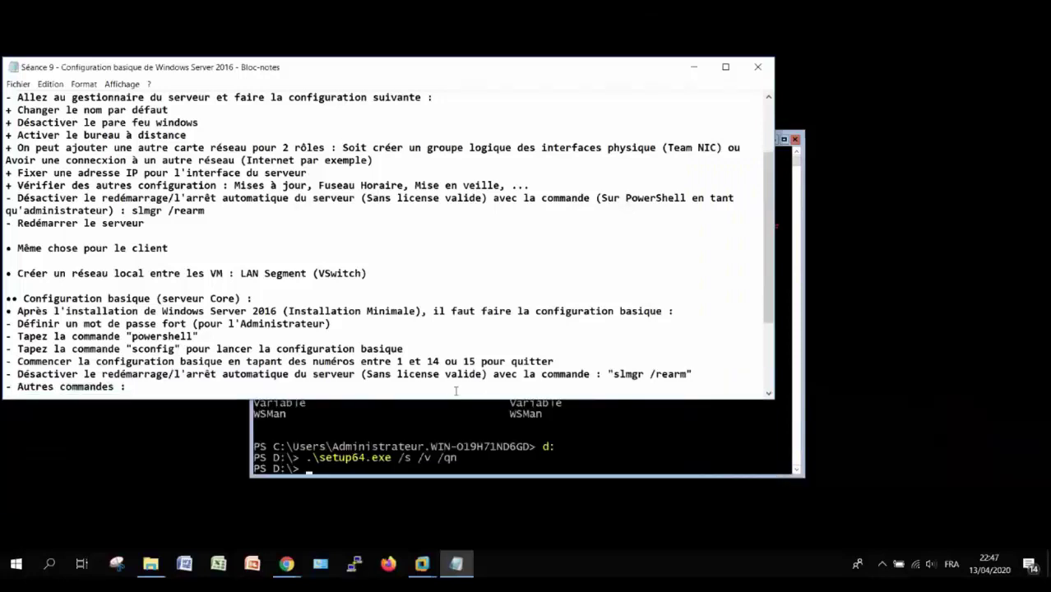
Step: Move the notes window higher, switch to the Srv2016-1 VM, and check its VMware Tools option
{"action": "left_click_drag", "start_coordinate": [493, 58], "coordinate": [493, 17]}
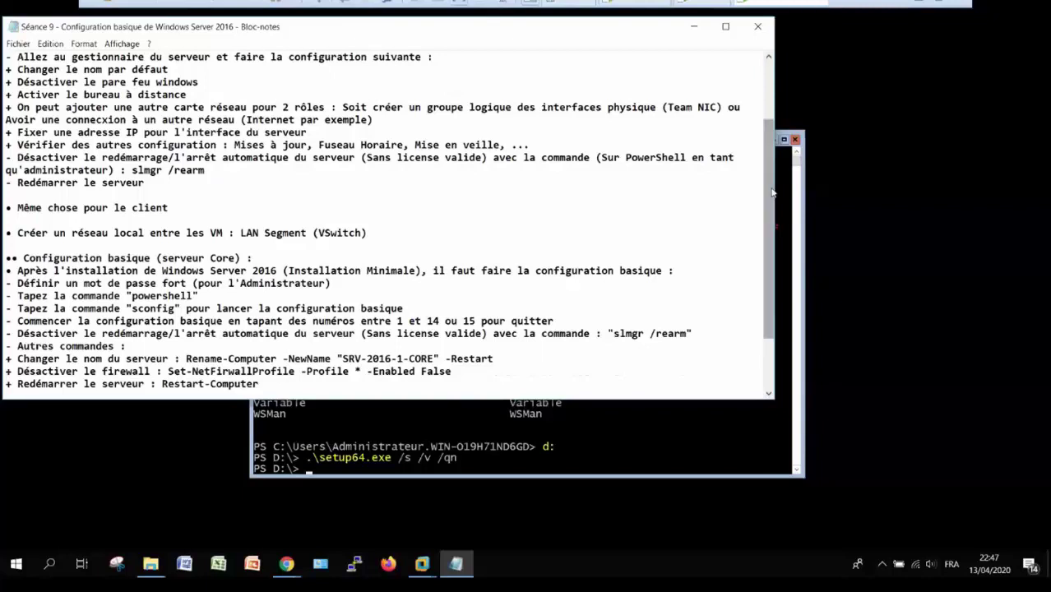
{"action": "scroll", "coordinate": [766, 194], "scroll_direction": "down", "scroll_amount": 2}
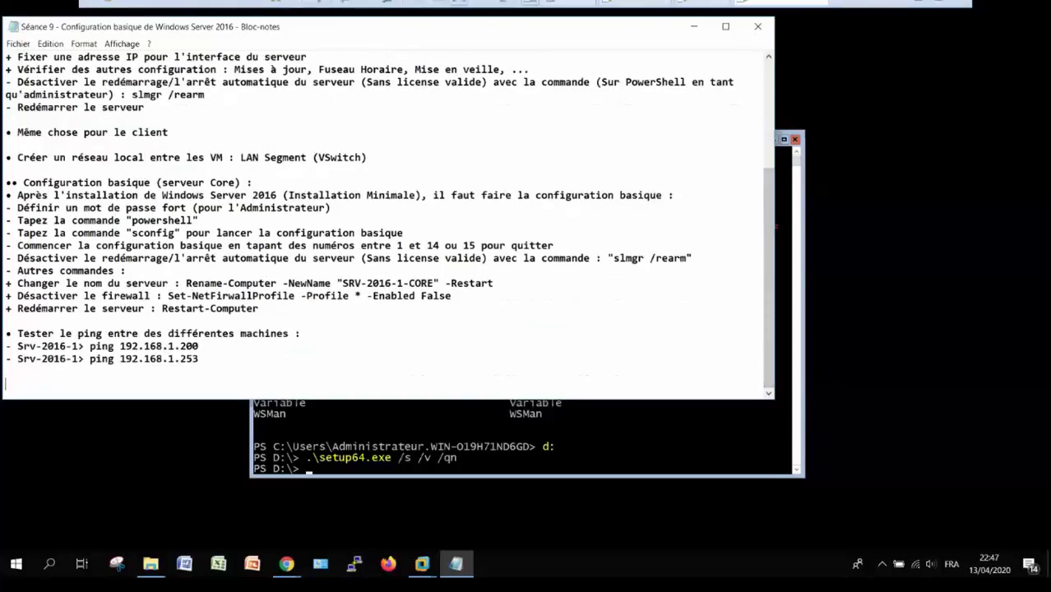
{"action": "left_click", "coordinate": [637, 5]}
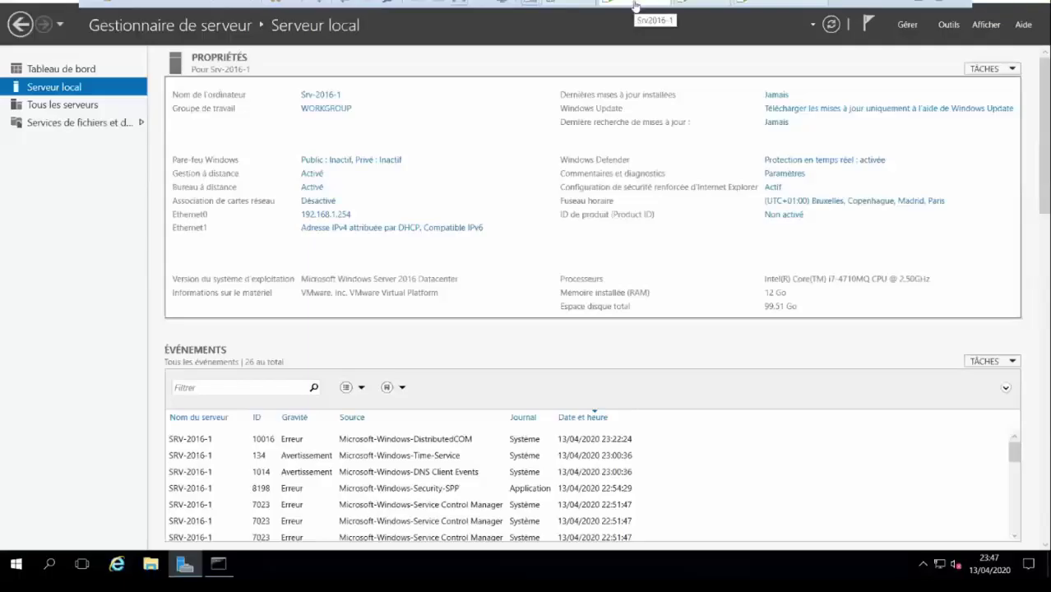
{"action": "right_click", "coordinate": [637, 5]}
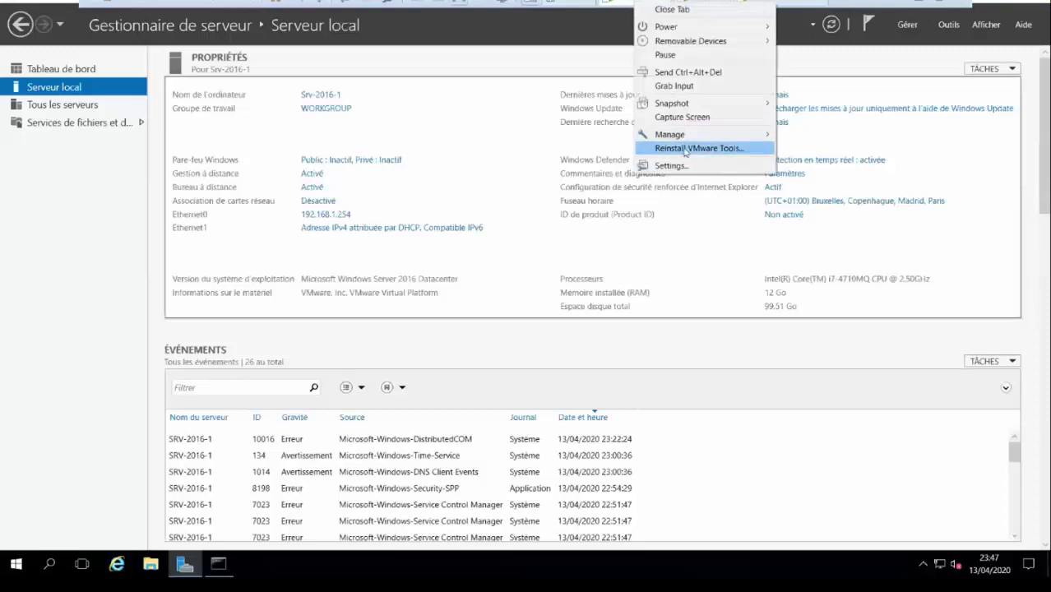
{"action": "left_click", "coordinate": [98, 370]}
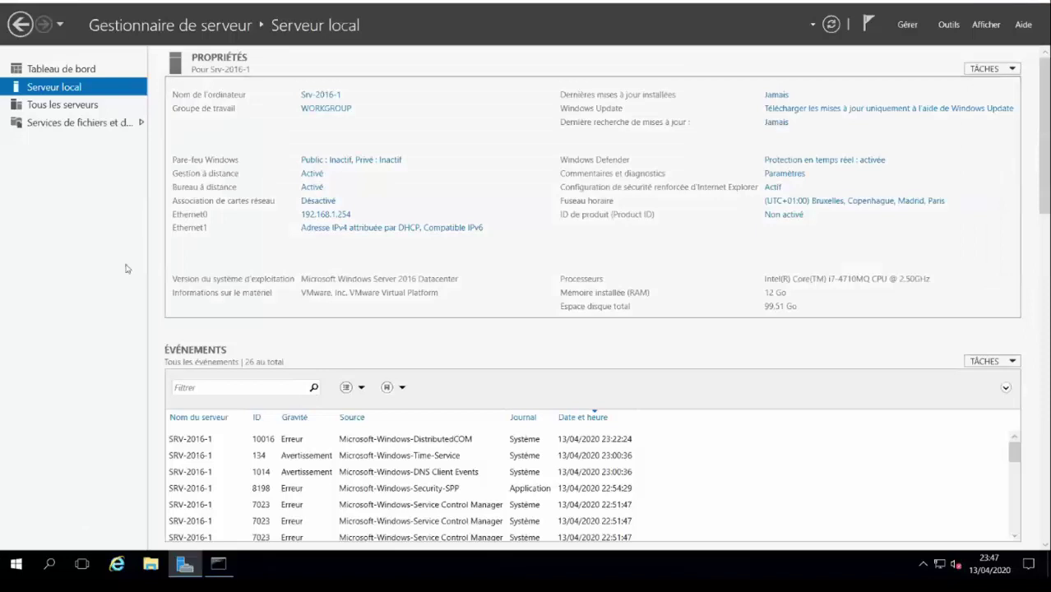
Step: View the drives of Srv-2016-1 under Ce PC in the file explorer and close the window
{"action": "key", "text": "super+e"}
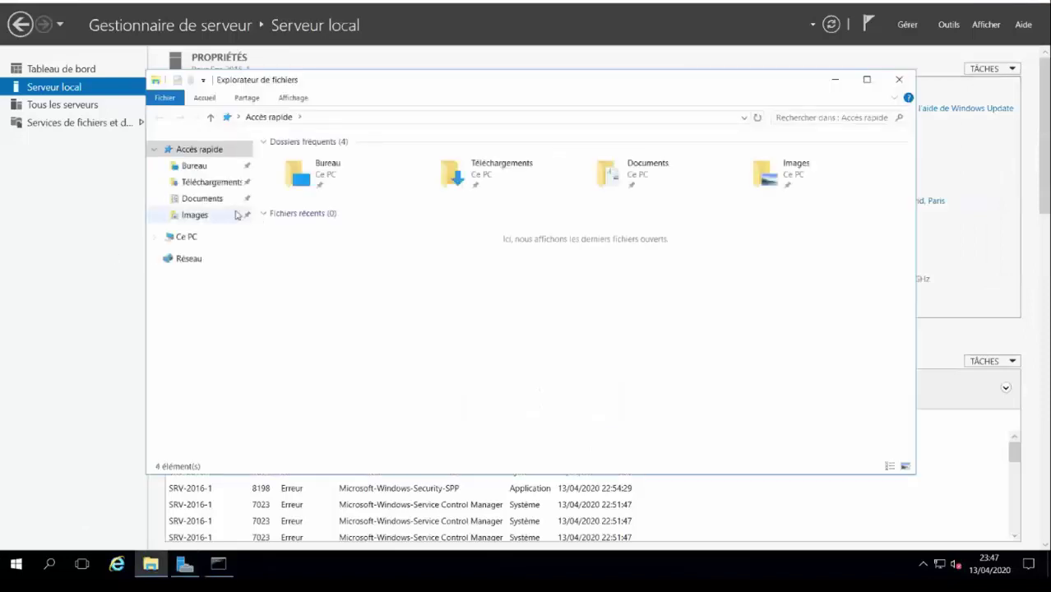
{"action": "left_click", "coordinate": [462, 218]}
{"action": "left_click", "coordinate": [197, 238]}
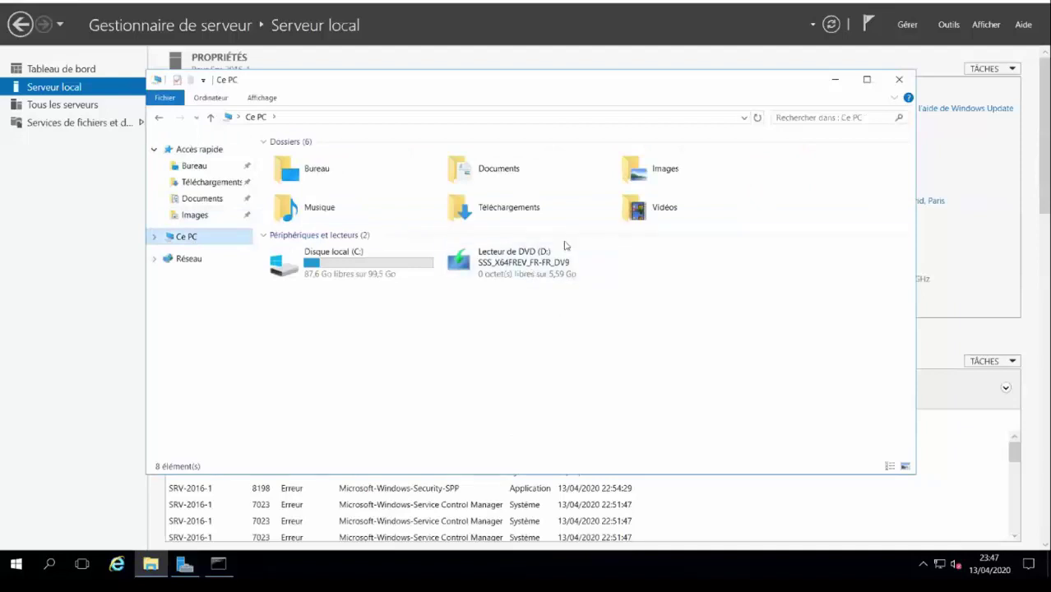
{"action": "left_click", "coordinate": [550, 325]}
{"action": "left_click", "coordinate": [899, 79]}
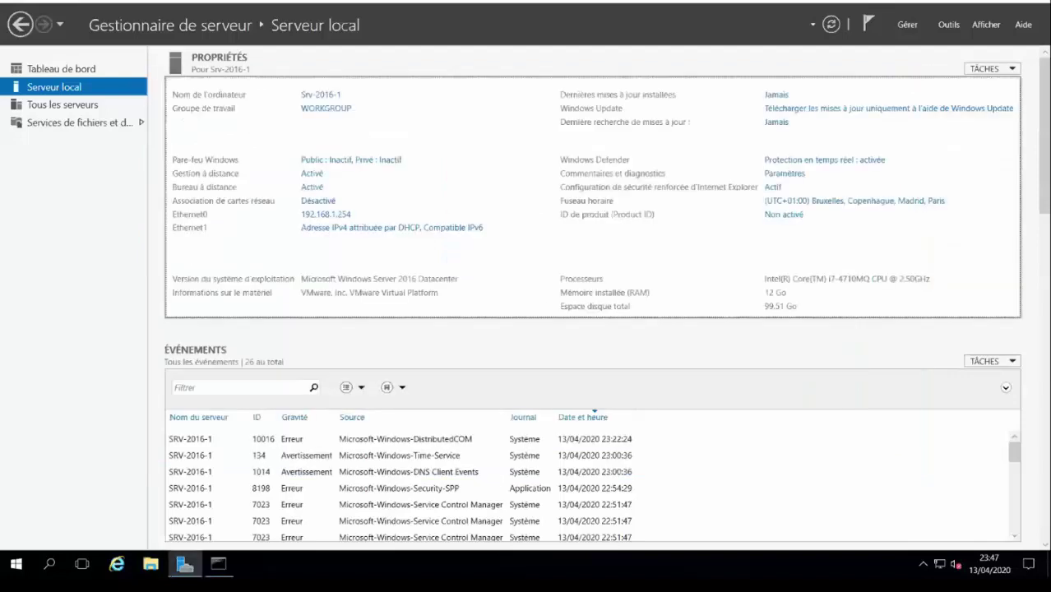
Step: Return to the Server Core VM, check its VMware Tools installation option, and shift the PowerShell console away from the screen corner
{"action": "left_click", "coordinate": [790, 5]}
{"action": "left_click", "coordinate": [788, 4]}
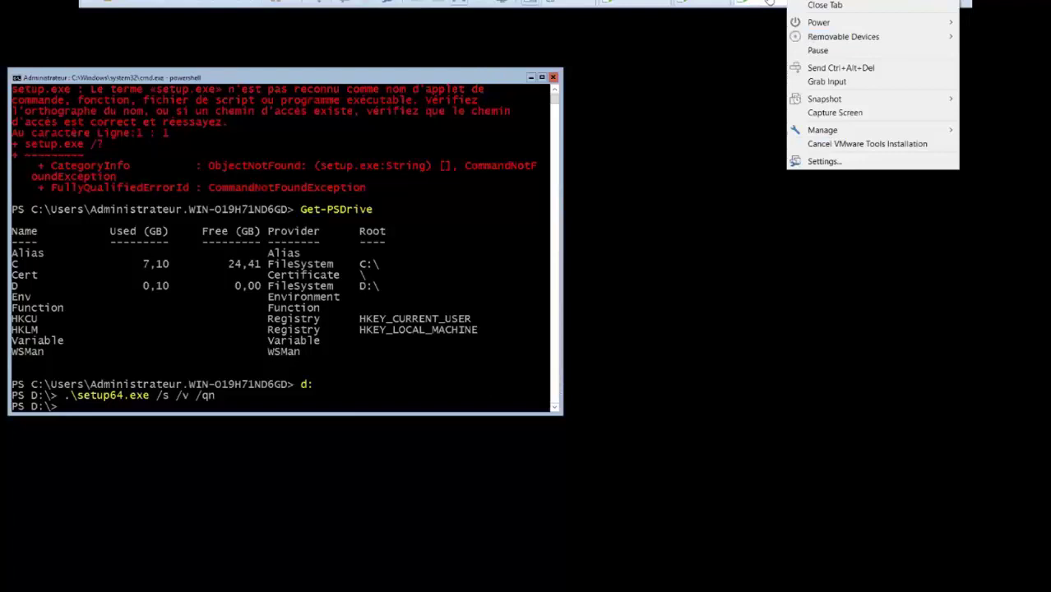
{"action": "left_click", "coordinate": [464, 95]}
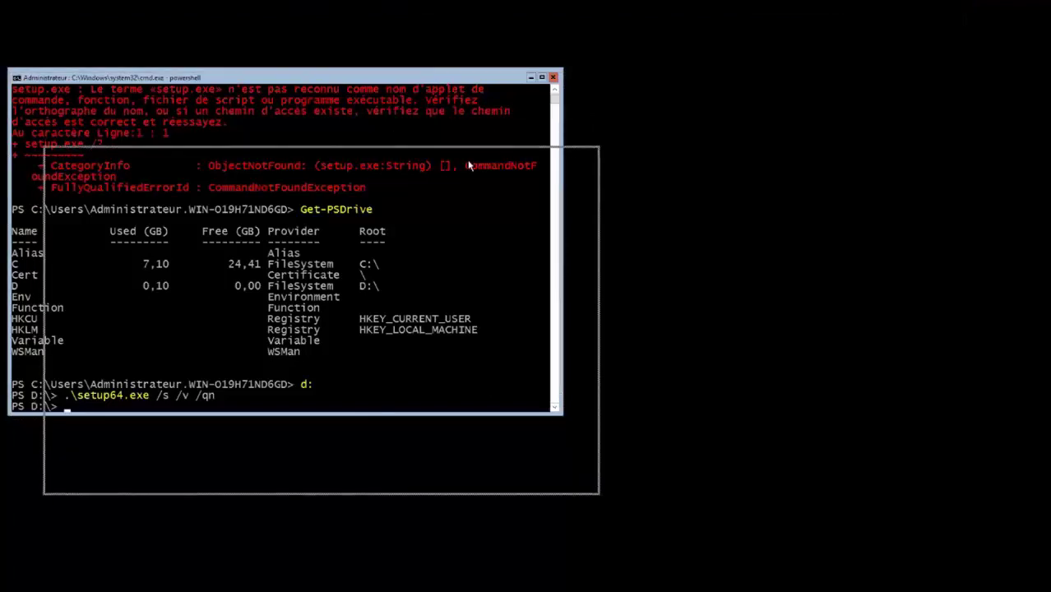
{"action": "left_click_drag", "start_coordinate": [468, 173], "coordinate": [469, 173]}
{"action": "mouse_move", "coordinate": [461, 201]}
{"action": "left_mouse_down"}
{"action": "mouse_move", "coordinate": [453, 226]}
{"action": "mouse_move", "coordinate": [450, 207]}
{"action": "left_mouse_up"}
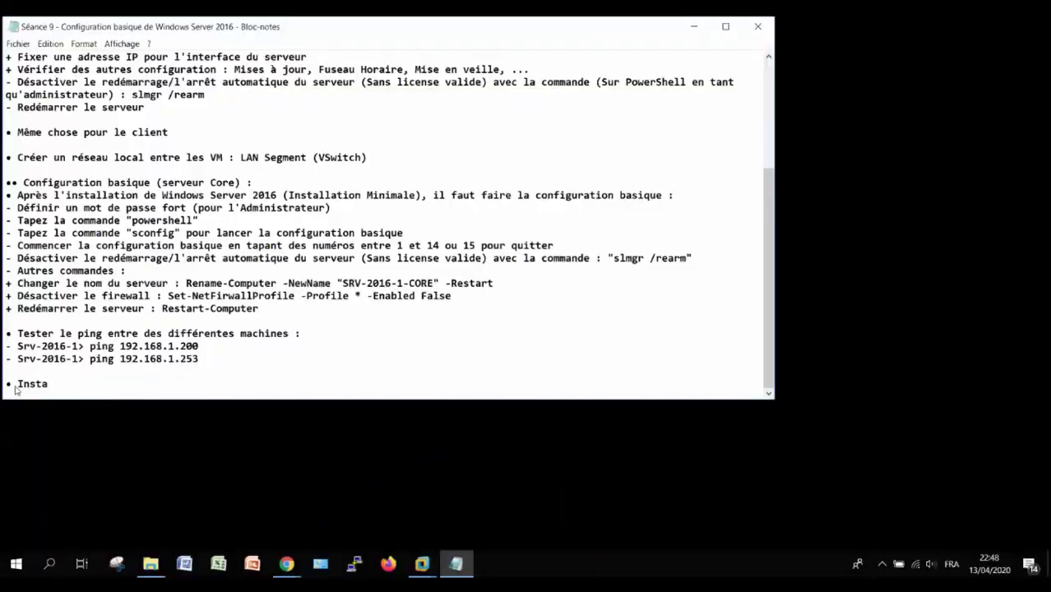
Step: Add the heading "• Installer VMWare Tools sur Windows Server Core :" at the end of the Notepad notes
{"action": "type", "text": "ller "}
{"action": "type", "text": "VMWare Tools "}
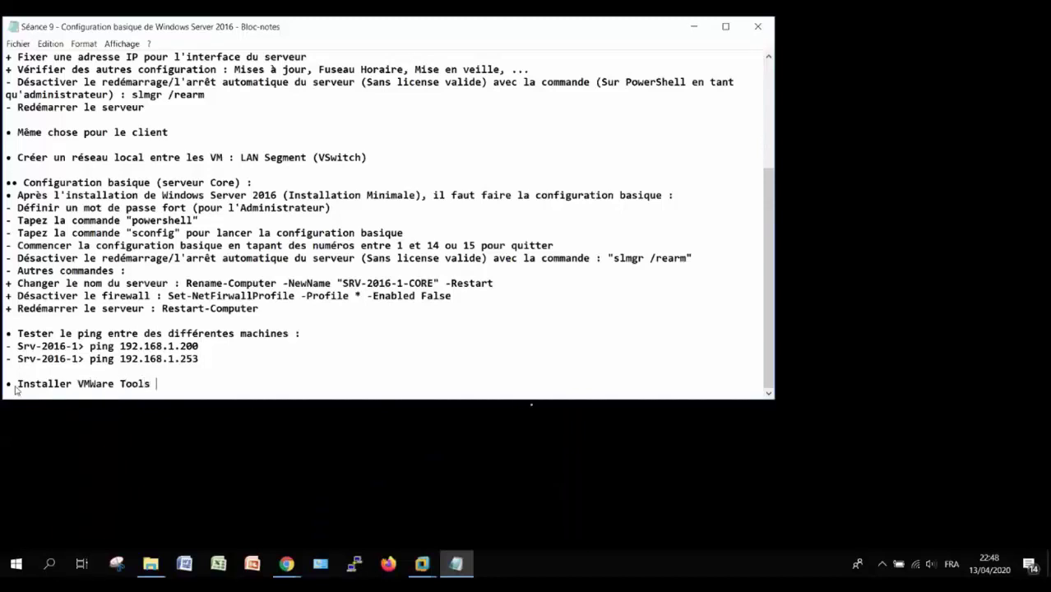
{"action": "type", "text": "sur "}
{"action": "type", "text": "Windows Server Cor"}
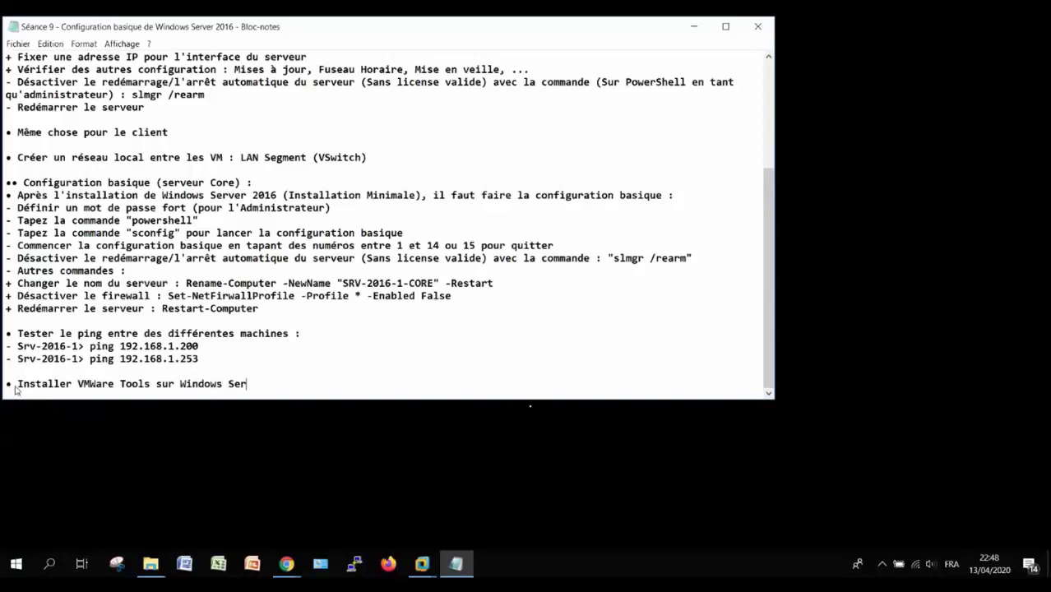
{"action": "type", "text": "e"}
{"action": "type", "text": " :"}
{"action": "key", "text": "Return"}
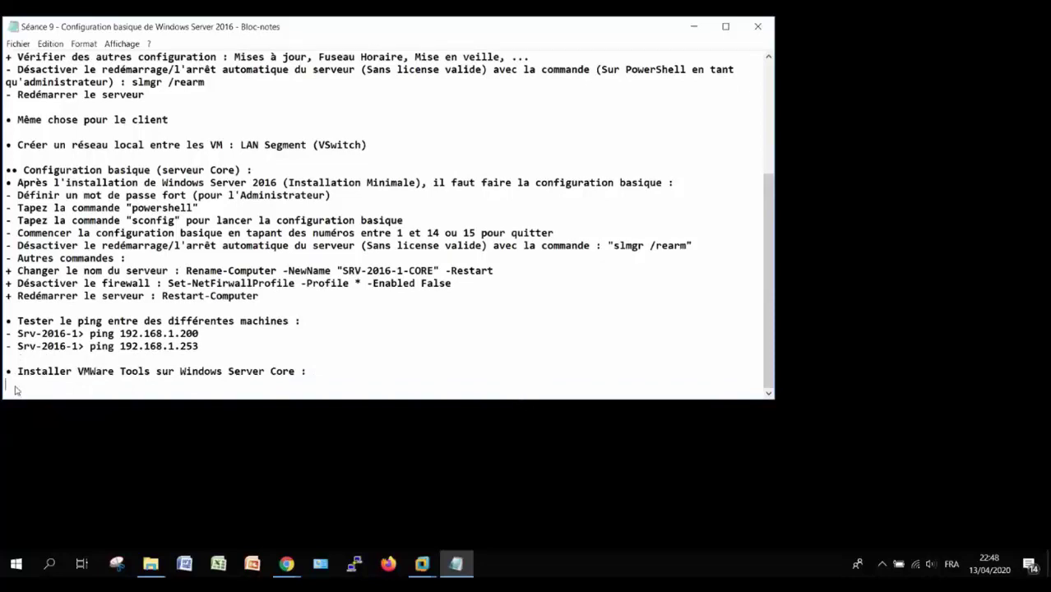
Step: Insert the line "- Installer les VMWare Tools" after the slmgr /rearm item in the GUI server section
{"action": "scroll", "coordinate": [15, 391], "scroll_direction": "up", "scroll_amount": 3}
{"action": "left_click", "coordinate": [216, 209]}
{"action": "key", "text": "Return"}
{"action": "type", "text": "- I"}
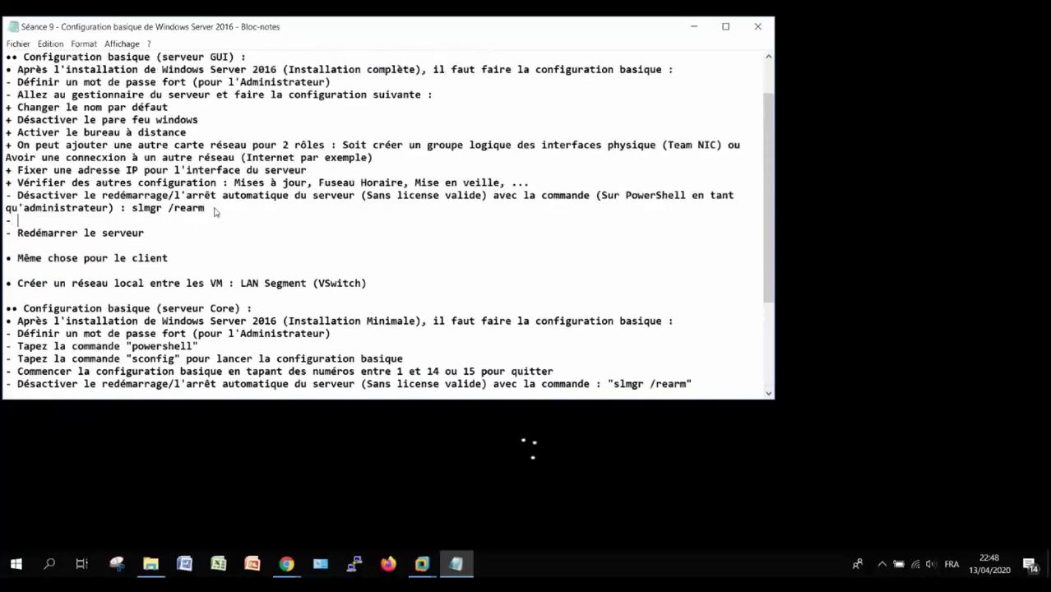
{"action": "type", "text": "nstaller les"}
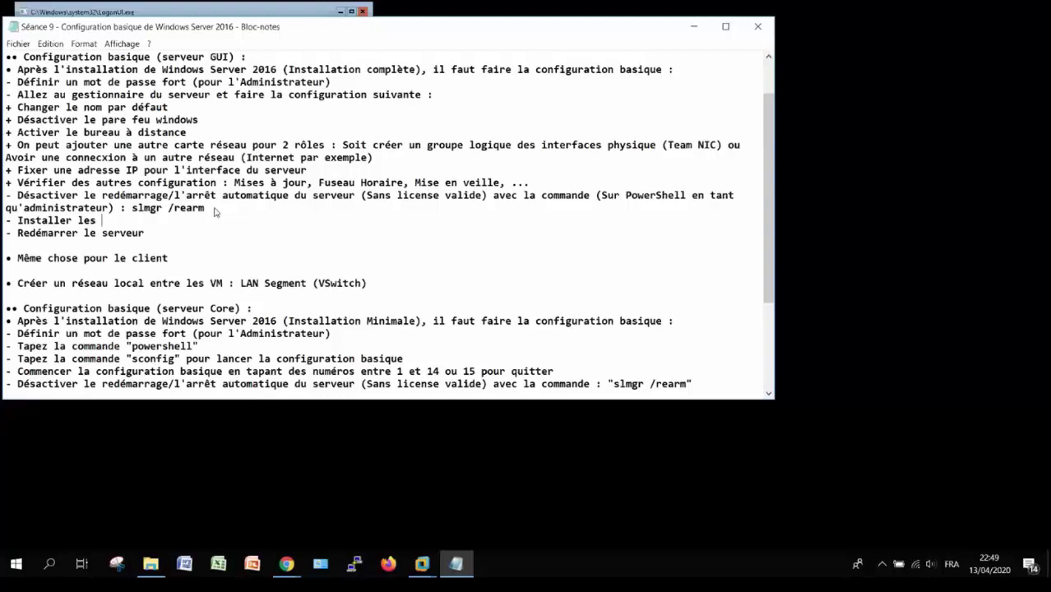
{"action": "type", "text": " VMWare Tools"}
Step: Add the line "- Vérifier les lecteurs disponibles : Get-PSDrive" under the Server Core VMWare Tools heading
{"action": "left_click_drag", "start_coordinate": [769, 198], "coordinate": [427, 358]}
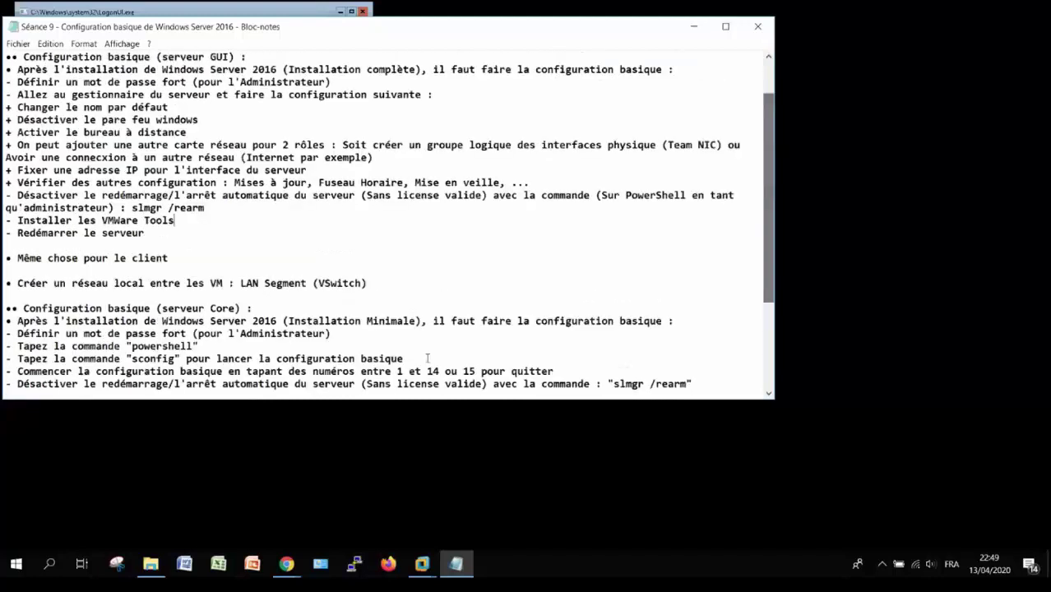
{"action": "left_click_drag", "start_coordinate": [768, 289], "coordinate": [769, 374]}
{"action": "left_click", "coordinate": [10, 385]}
{"action": "type", "text": "-"}
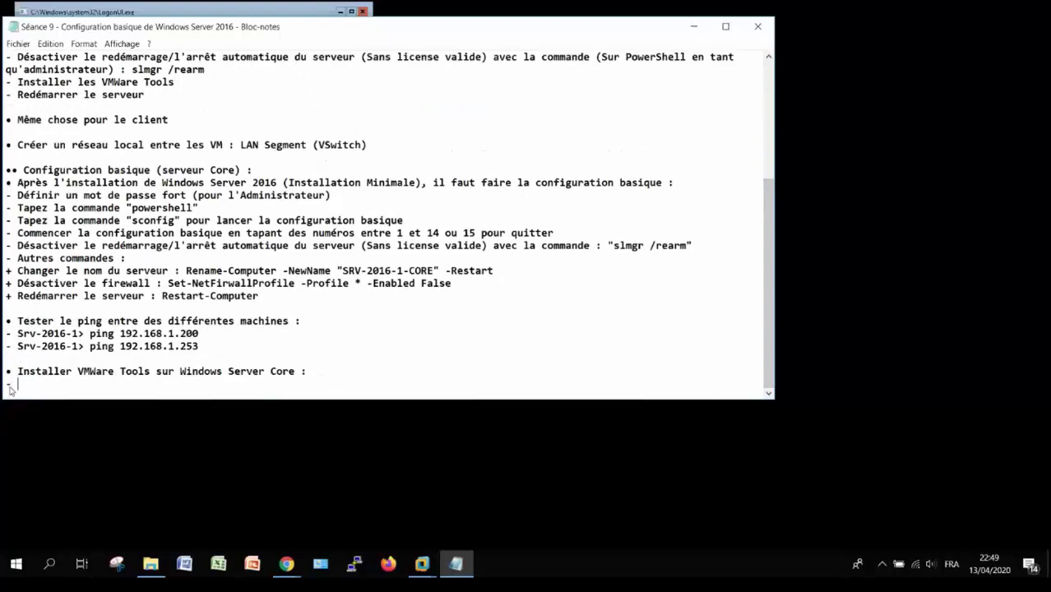
{"action": "type", "text": " Get-PSDrive"}
{"action": "left_click", "coordinate": [17, 384]}
{"action": "type", "text": "Vérifier les "}
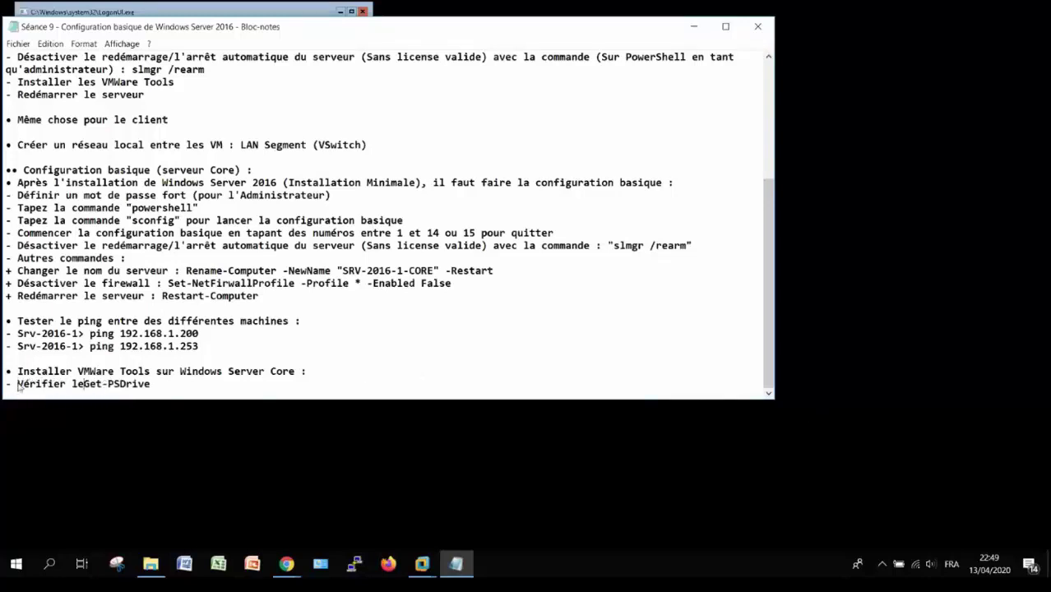
{"action": "type", "text": "lecteurs"}
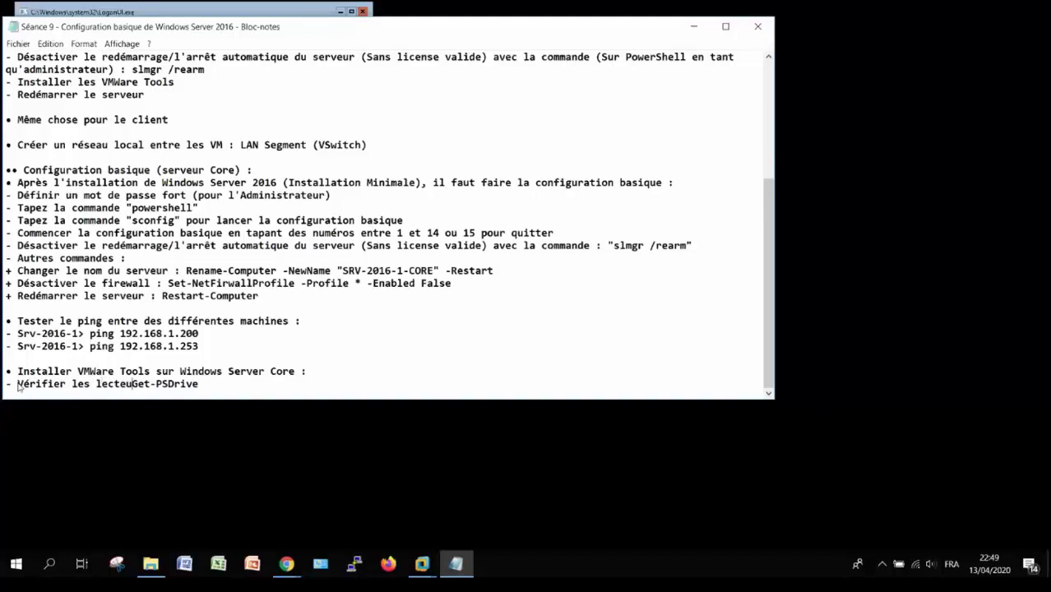
{"action": "type", "text": " disponible"}
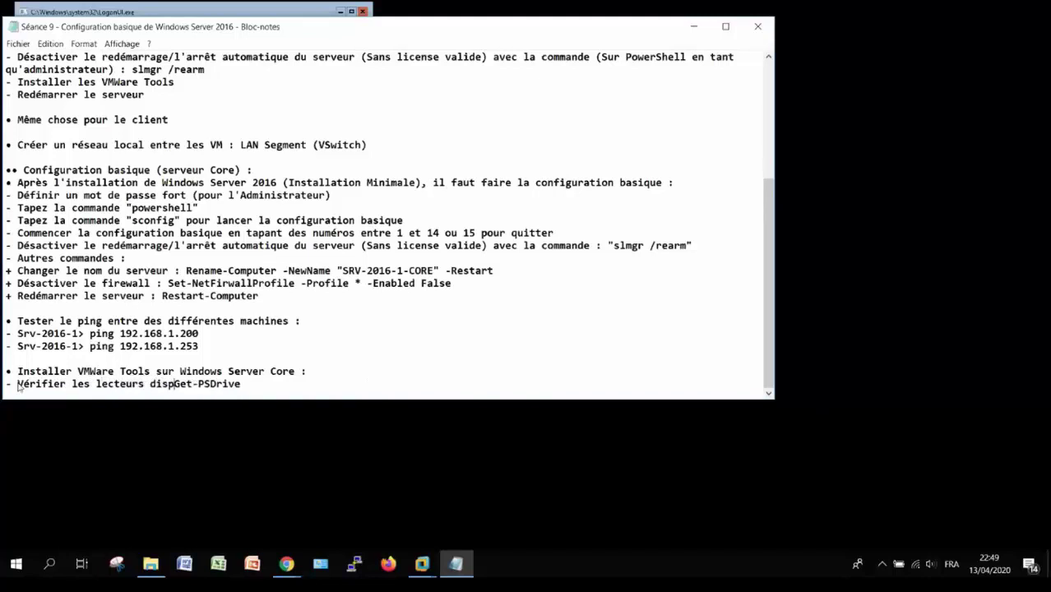
{"action": "type", "text": "s "}
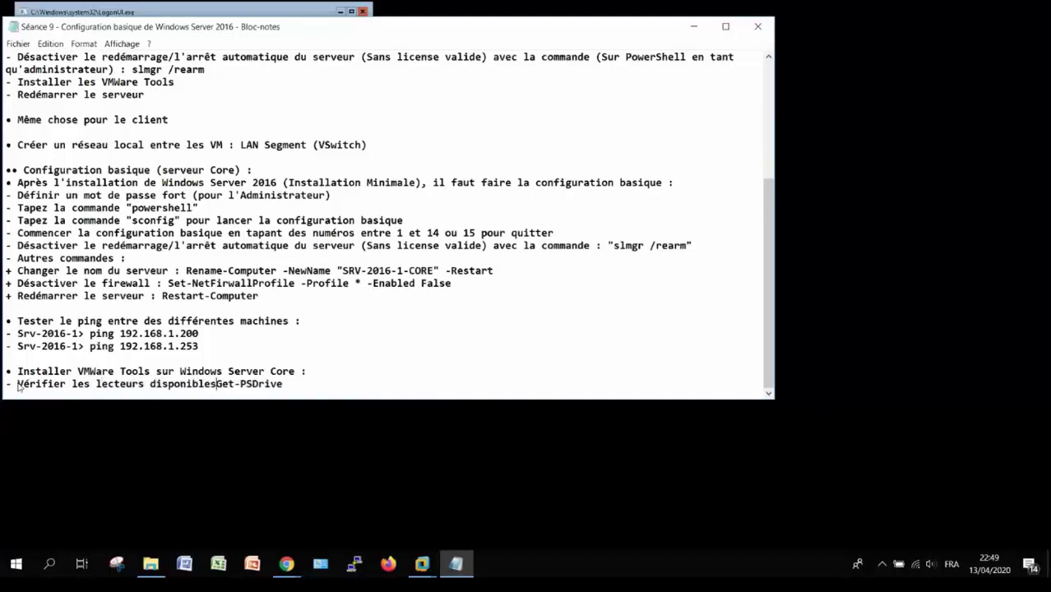
{"action": "type", "text": ":"}
Step: Add the line '- Accéder au lecteur qui contient le setup.exe de VMWare Tools : "D:"' below the Get-PSDrive line
{"action": "left_click", "coordinate": [312, 385]}
{"action": "key", "text": "Return"}
{"action": "type", "text": "- "}
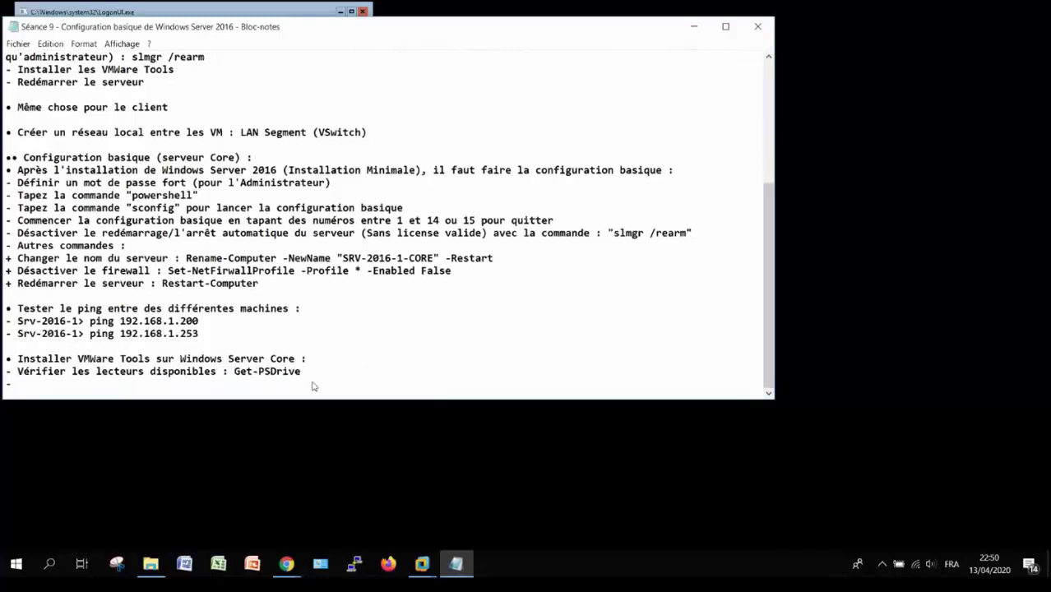
{"action": "type", "text": "Accéder au lecteur qui co"}
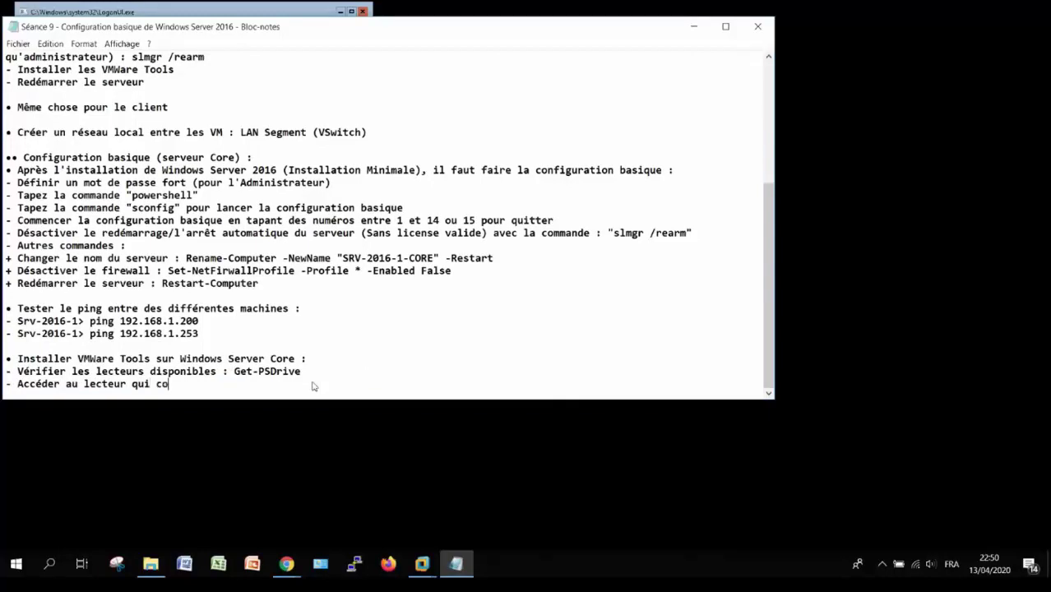
{"action": "type", "text": "ntient le setupe"}
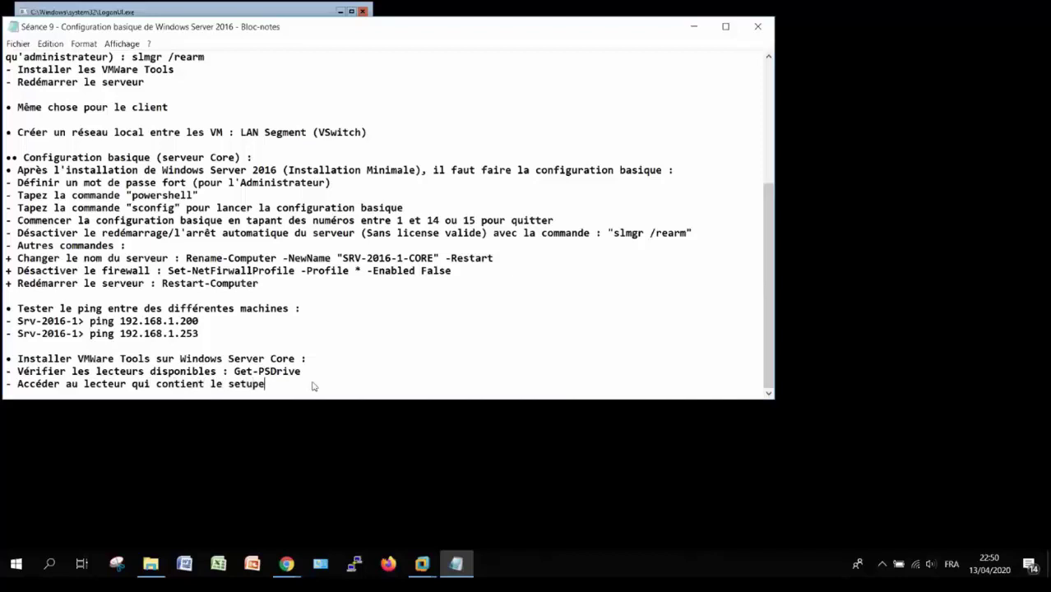
{"action": "key", "text": "BackSpace"}
{"action": "type", "text": ".exe de VMWare Tools : D"}
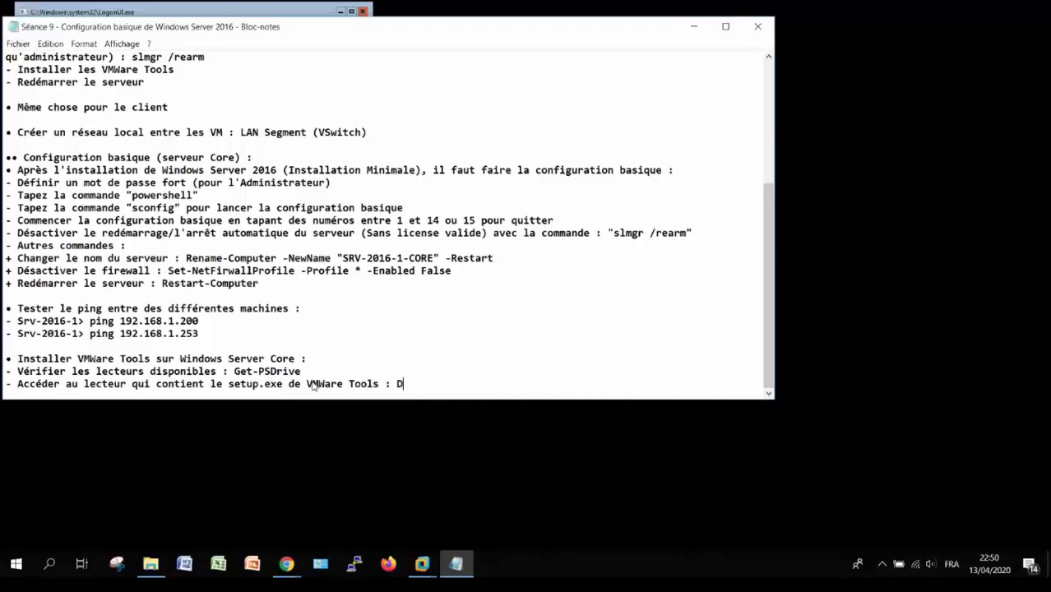
{"action": "type", "text": ":\""}
{"action": "left_click", "coordinate": [398, 383]}
{"action": "type", "text": "\""}
Step: Enclose the Get-PSDrive command in double quotes in the notes
{"action": "left_click", "coordinate": [235, 370]}
{"action": "type", "text": "\""}
{"action": "left_click", "coordinate": [308, 370]}
{"action": "type", "text": "\""}
Step: Add the line '- Installer les VMWare Tools : ".\setup64.exe /s /v /qn" ->' below the "D:" line
{"action": "left_click", "coordinate": [431, 383]}
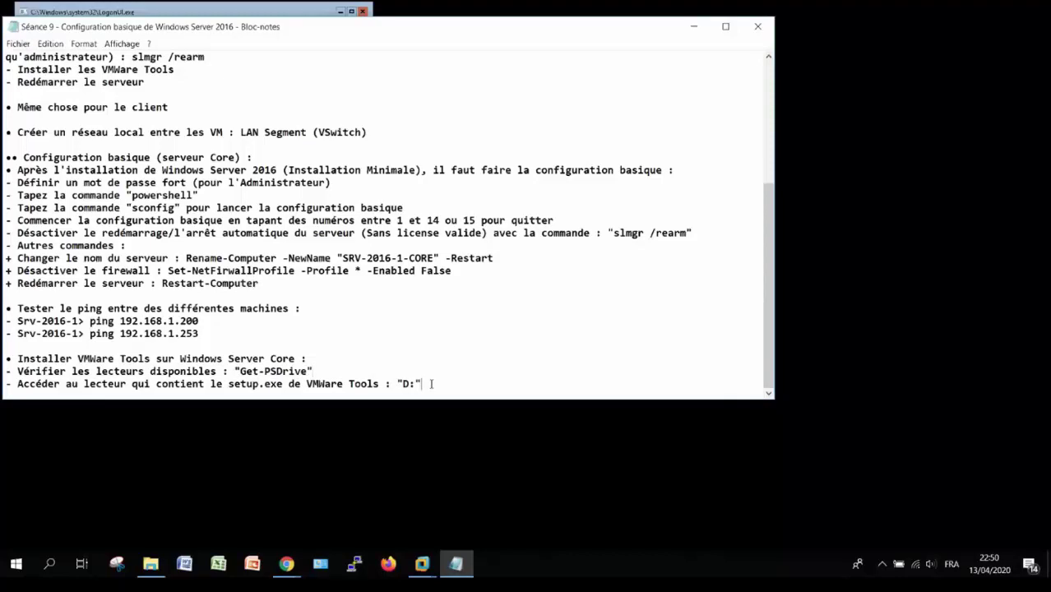
{"action": "key", "text": "Return"}
{"action": "type", "text": "- Installer les VMW"}
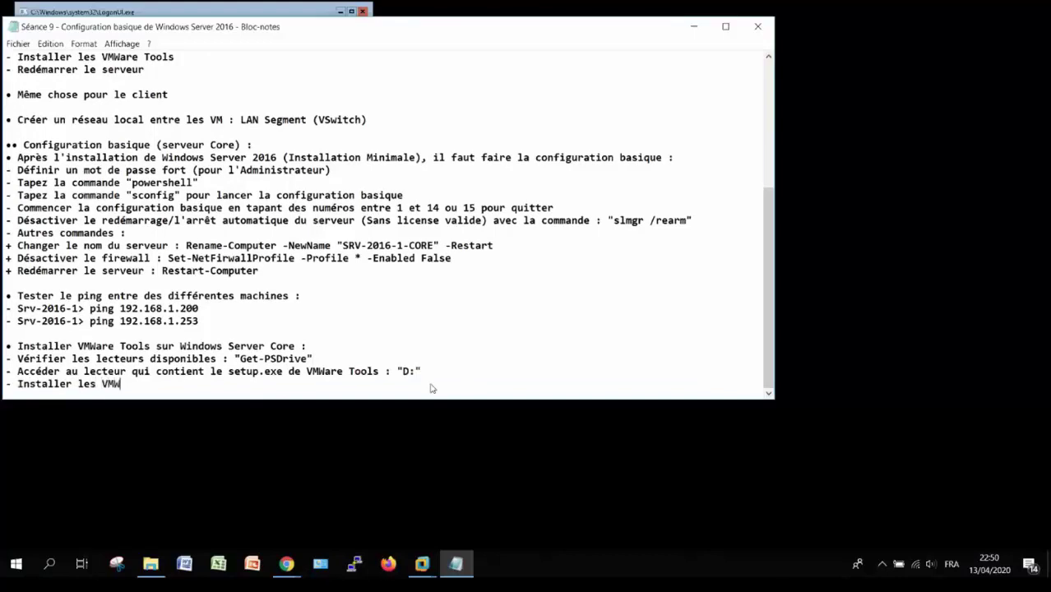
{"action": "type", "text": "are Tools : \".\\setup"}
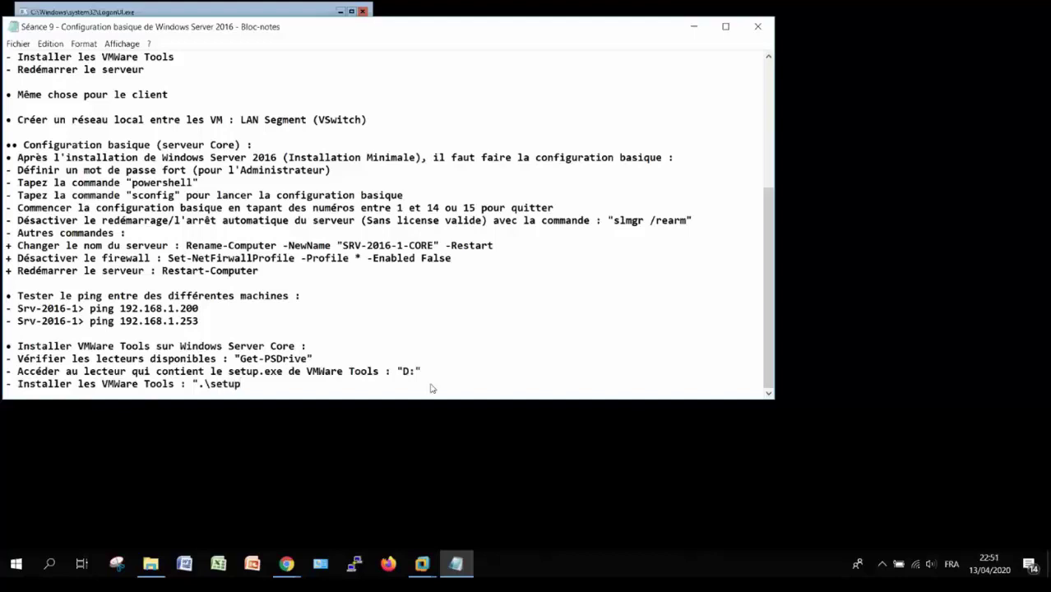
{"action": "type", "text": "64.exe"}
{"action": "type", "text": "/"}
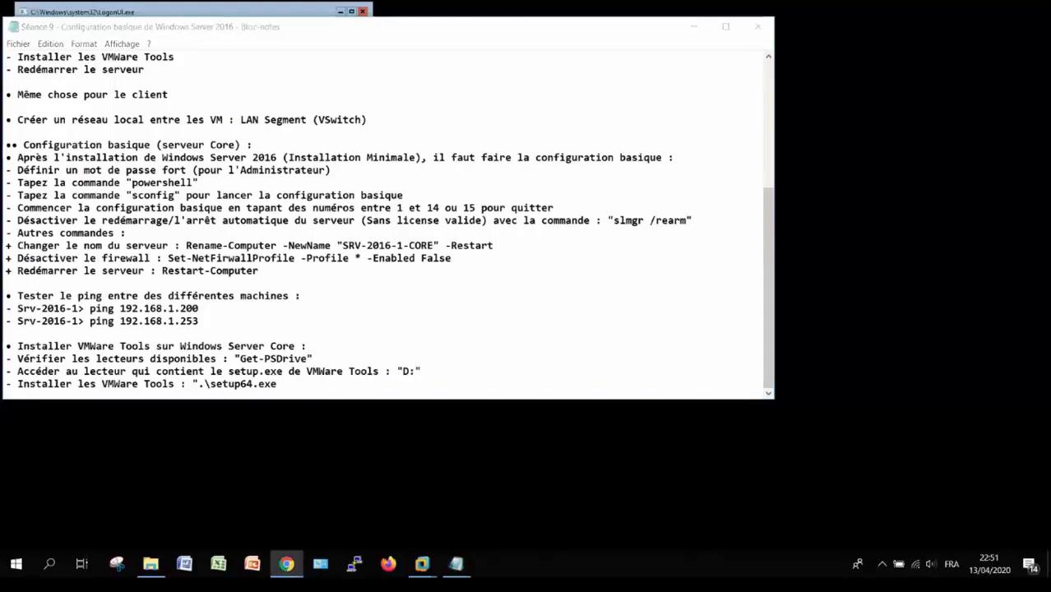
{"action": "type", "text": "s"}
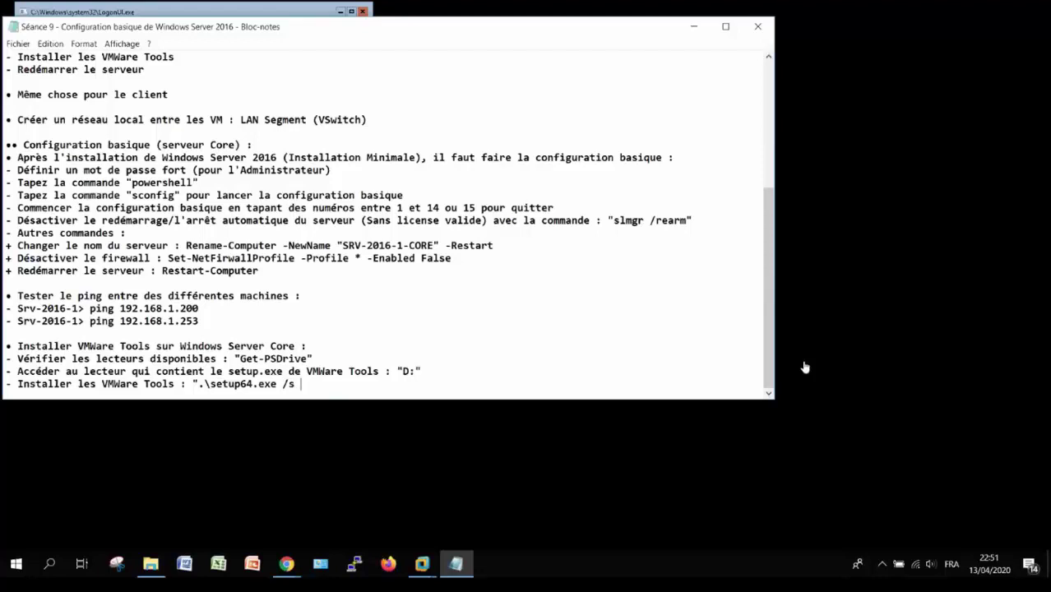
{"action": "type", "text": "/v"}
{"action": "type", "text": "/qn \" ->"}
Step: Copy the /s /v /qn options after the arrow in quotes and complete the explanation with "pour l'utilisation du mode silencieux"
{"action": "left_click_drag", "start_coordinate": [284, 384], "coordinate": [338, 384]}
{"action": "key", "text": "ctrl+c"}
{"action": "left_click", "coordinate": [431, 388]}
{"action": "type", "text": "\""}
{"action": "key", "text": "ctrl+v"}
{"action": "type", "text": "\" pour "}
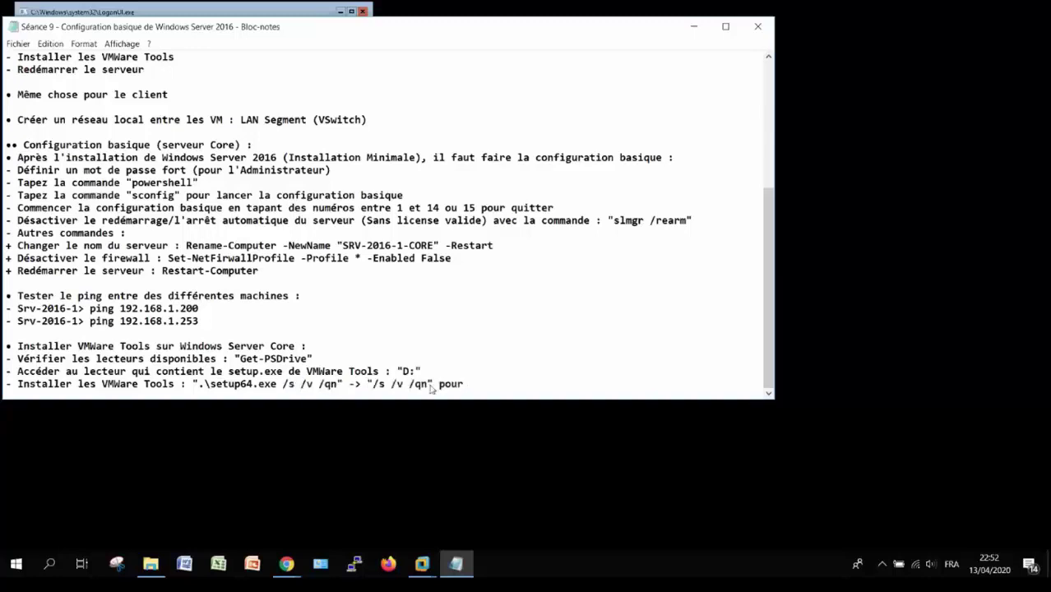
{"action": "type", "text": "l'utilisation du mode silencieux"}
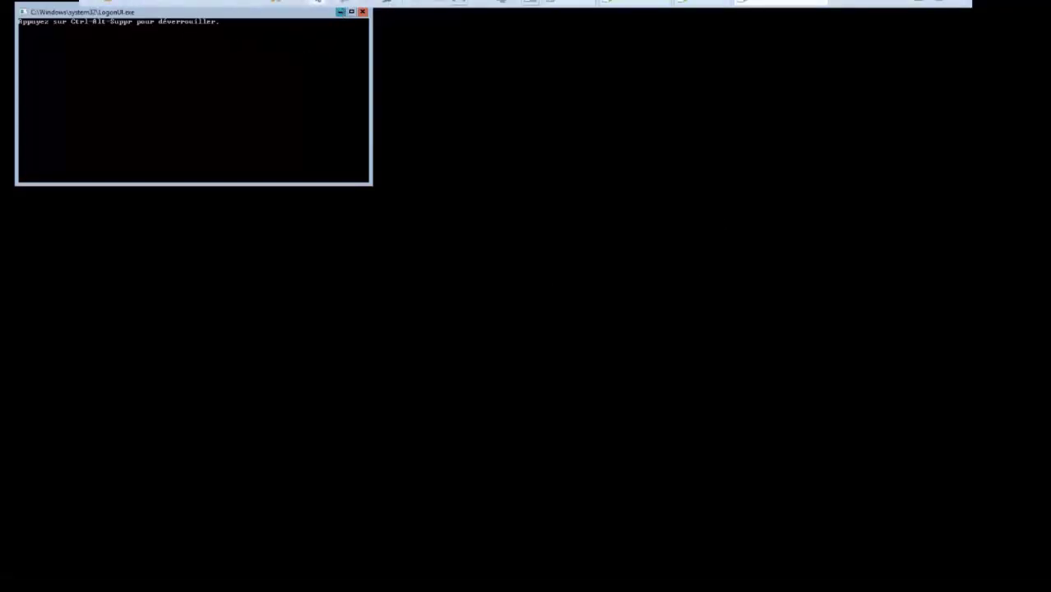
Step: Unlock the restarted Server Core VM and log on by entering the Administrator password
{"action": "left_click", "coordinate": [316, 2]}
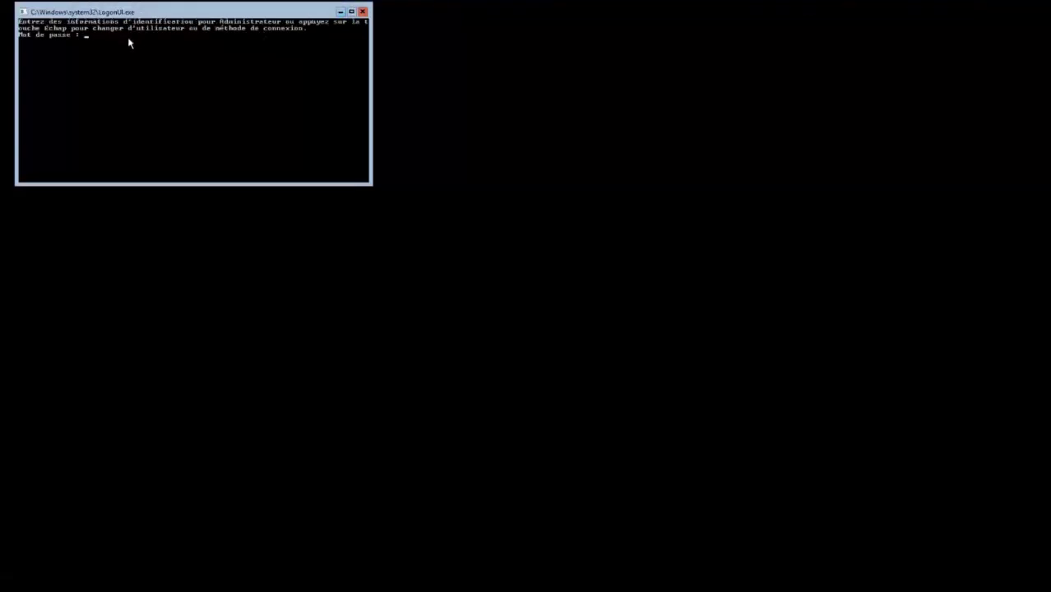
{"action": "type", "text": "****"}
{"action": "key", "text": "Return"}
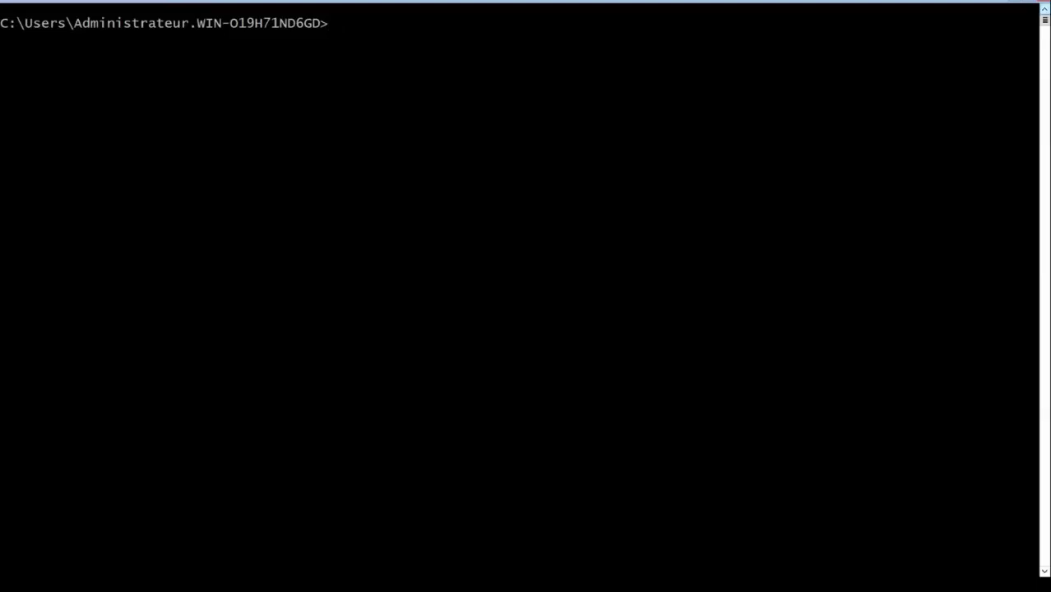
Step: Start PowerShell on the Core server, and run Windows PowerShell ISE as administrator on Srv-2016-1
{"action": "type", "text": "powershell"}
{"action": "key", "text": "Return"}
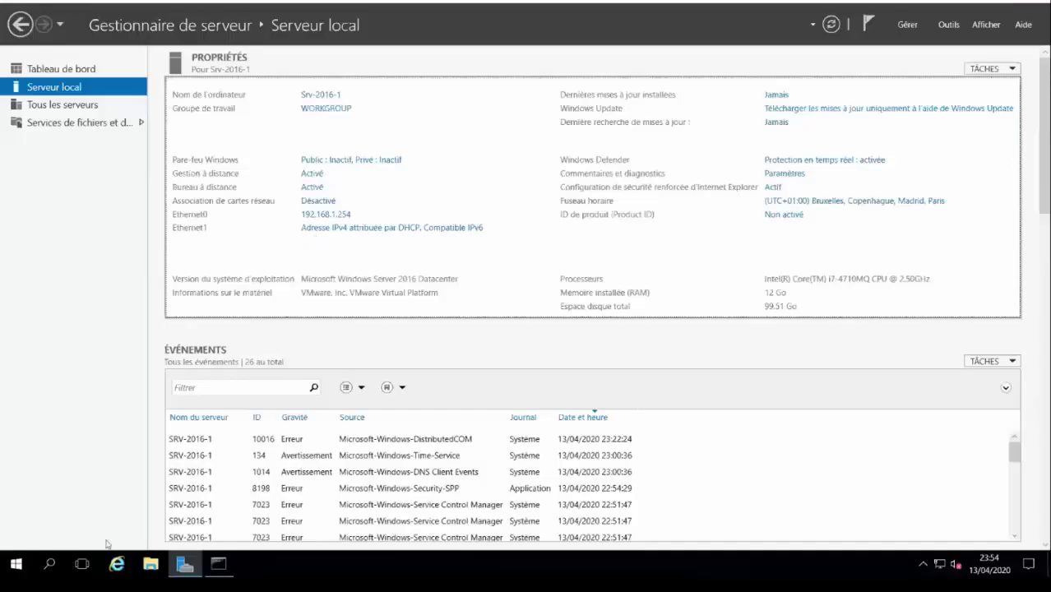
{"action": "left_click", "coordinate": [16, 564]}
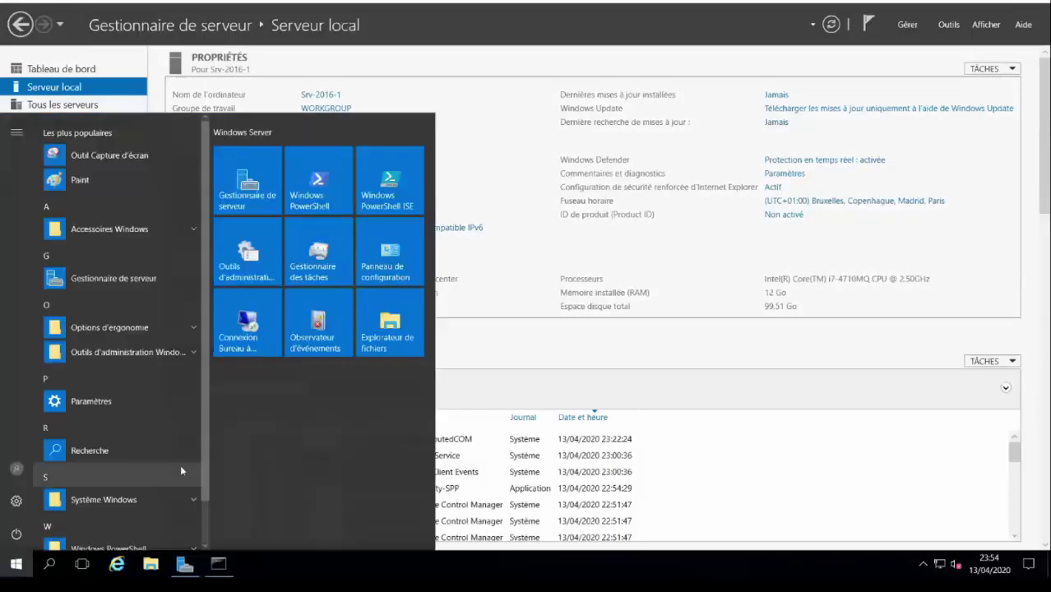
{"action": "right_click", "coordinate": [391, 199]}
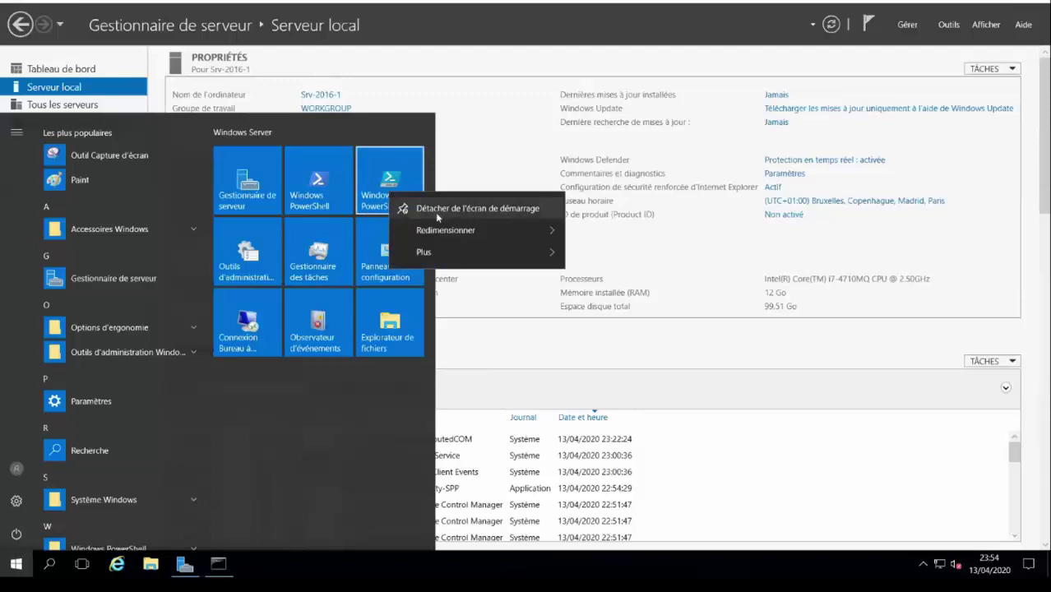
{"action": "mouse_move", "coordinate": [538, 252]}
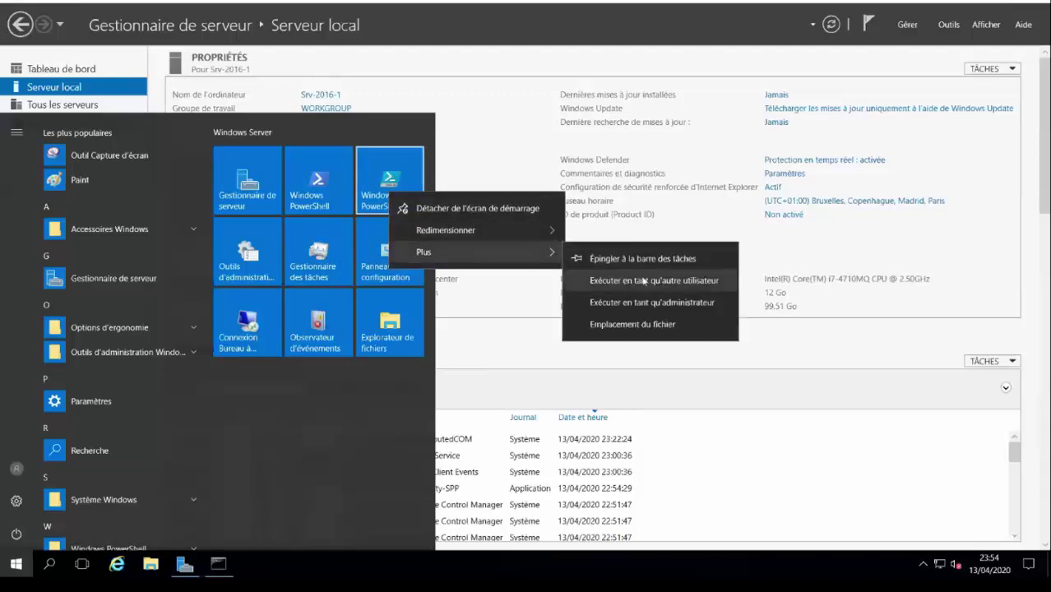
{"action": "left_click", "coordinate": [649, 300]}
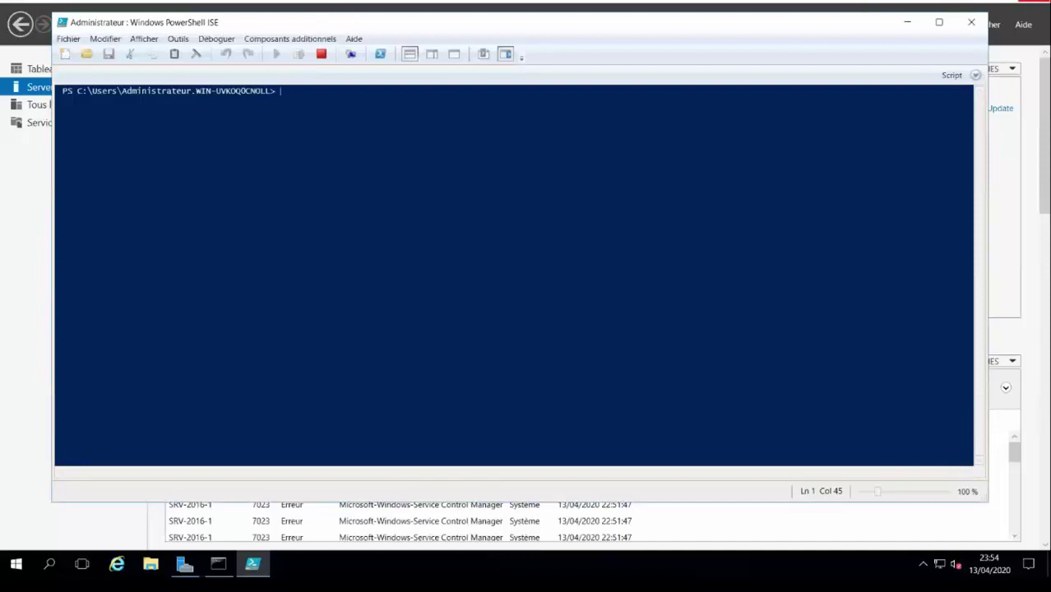
Step: Look up the New-NetIPAddress cmdlet with the filter "New-NetI" and examine its available parameters
{"action": "type", "text": "New-Ne"}
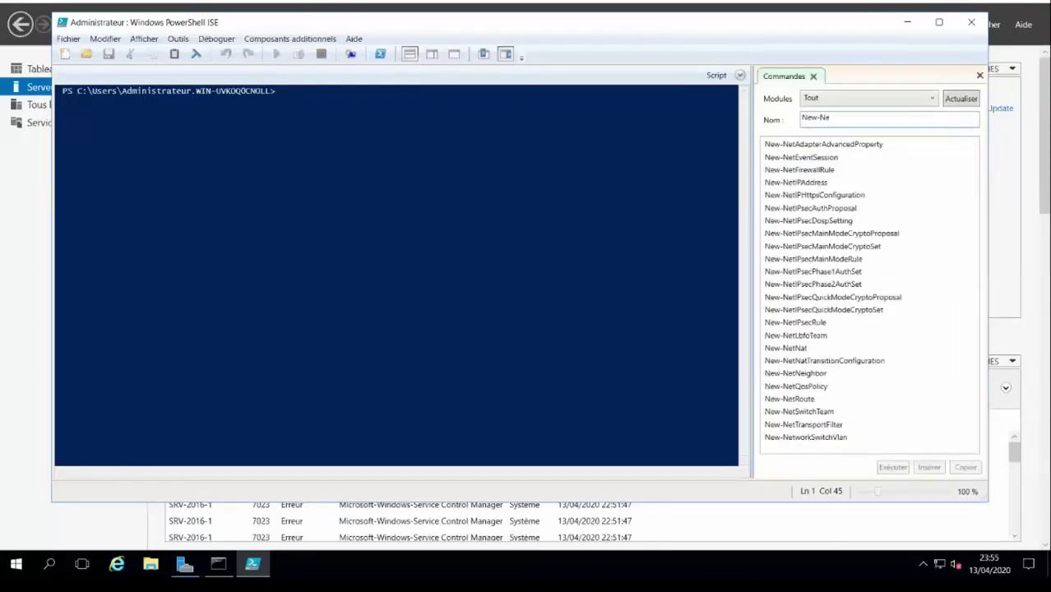
{"action": "type", "text": "tI"}
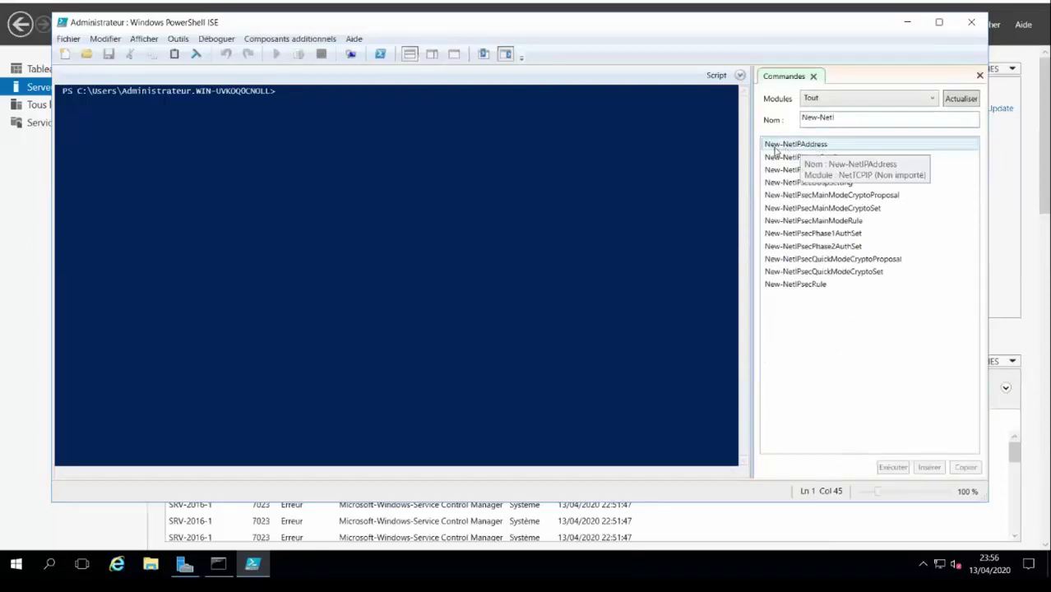
{"action": "left_click", "coordinate": [811, 145]}
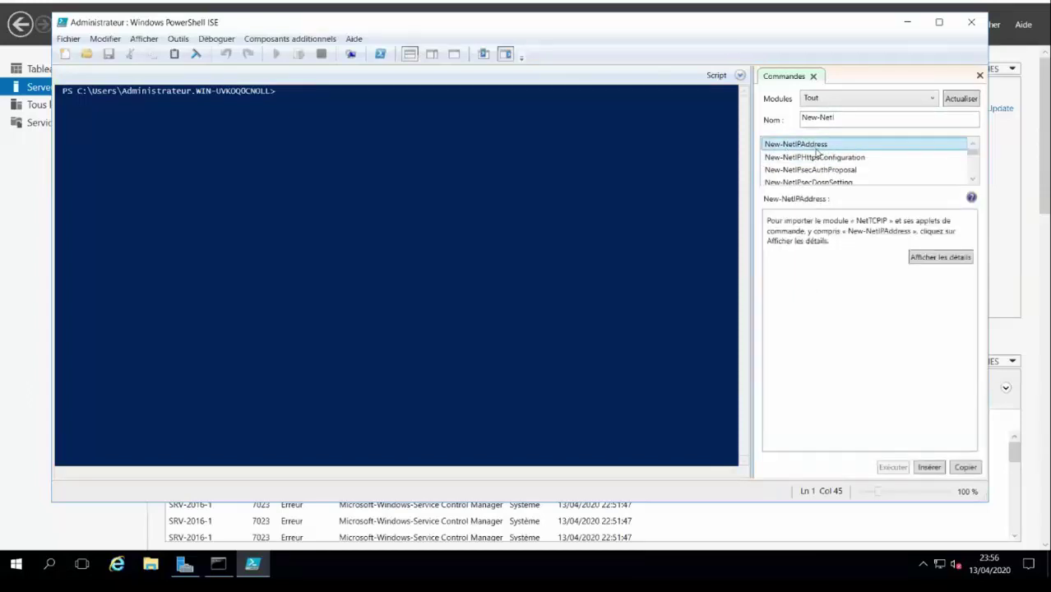
{"action": "left_click", "coordinate": [942, 257]}
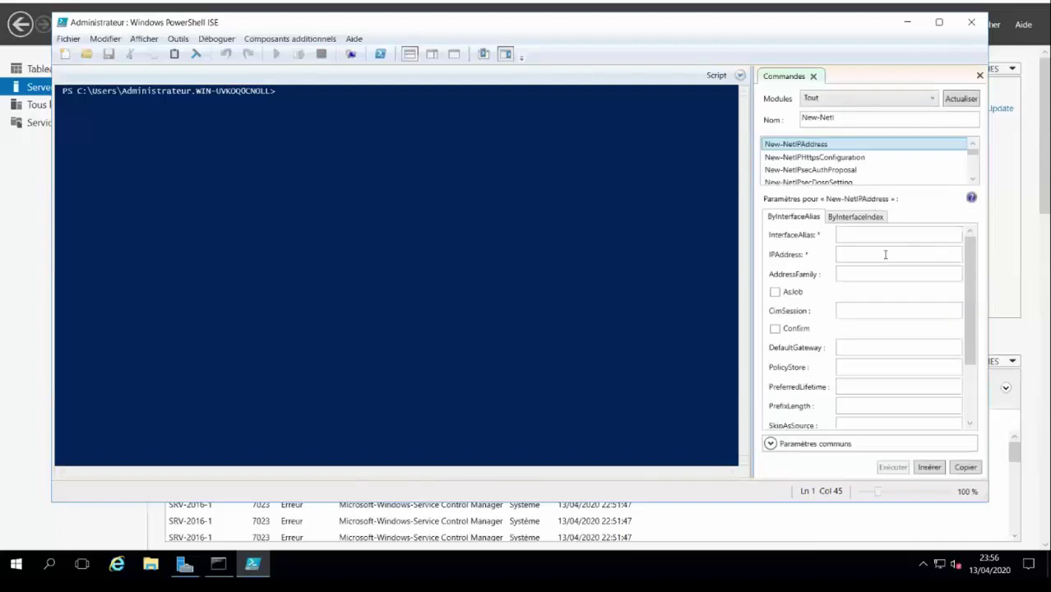
{"action": "left_click", "coordinate": [847, 235]}
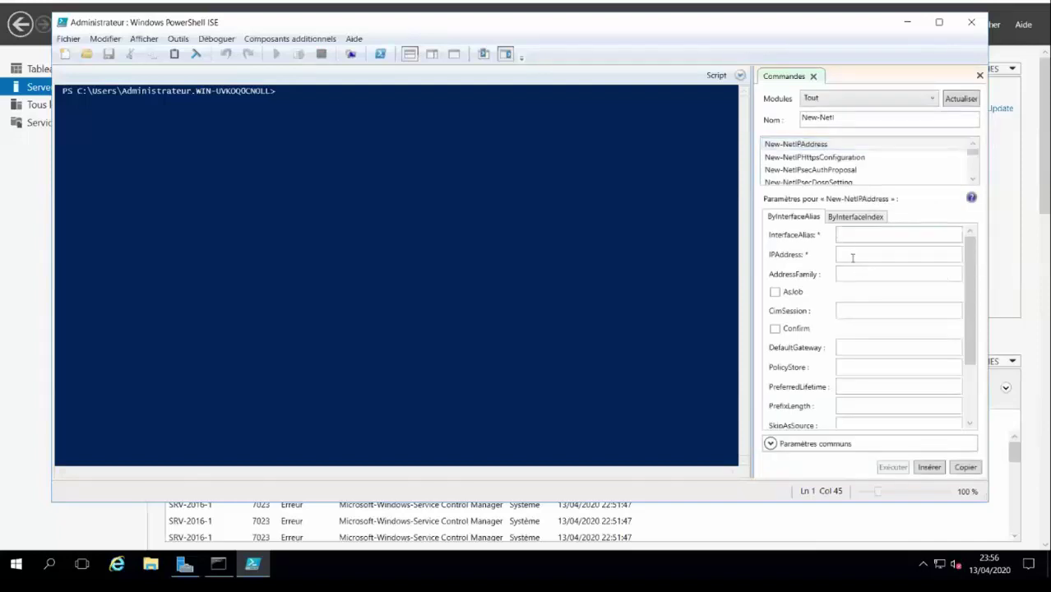
{"action": "left_click", "coordinate": [852, 257]}
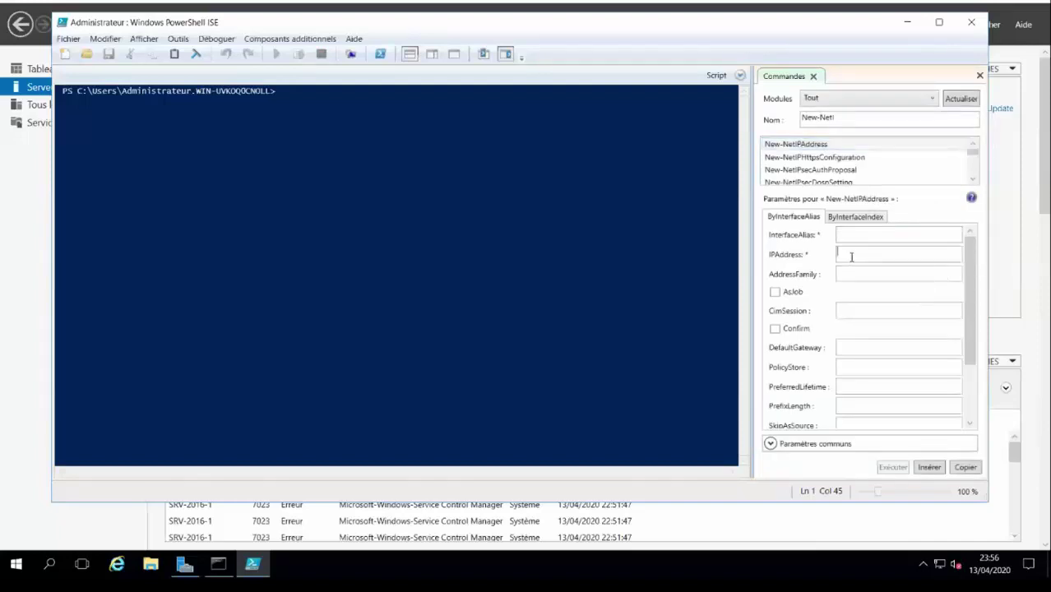
{"action": "left_click", "coordinate": [859, 308]}
{"action": "left_click", "coordinate": [858, 343]}
{"action": "left_click", "coordinate": [859, 368]}
{"action": "left_click_drag", "start_coordinate": [972, 312], "coordinate": [977, 388]}
Step: Replace the partial Get-NetAdap command on the Core server with Get-NetIPInterface and run it to list the network interfaces
{"action": "key", "text": "BackSpace"}
{"action": "key", "text": "BackSpace"}
{"action": "key", "text": "BackSpace"}
{"action": "key", "text": "BackSpace"}
{"action": "key", "text": "BackSpace"}
{"action": "key", "text": "BackSpace"}
{"action": "key", "text": "BackSpace"}
{"action": "key", "text": "BackSpace"}
{"action": "key", "text": "BackSpace"}
{"action": "key", "text": "BackSpace"}
{"action": "key", "text": "BackSpace"}
{"action": "key", "text": "BackSpace"}
{"action": "key", "text": "BackSpace"}
{"action": "key", "text": "BackSpace"}
{"action": "key", "text": "BackSpace"}
{"action": "key", "text": "BackSpace"}
{"action": "key", "text": "BackSpace"}
{"action": "key", "text": "BackSpace"}
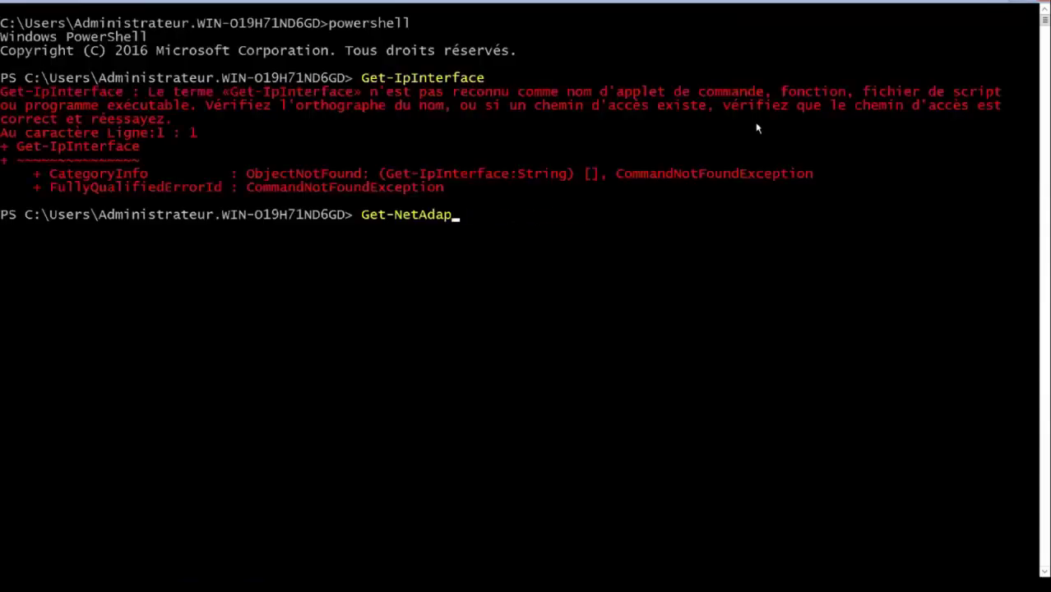
{"action": "type", "text": "I"}
{"action": "key", "text": "Tab"}
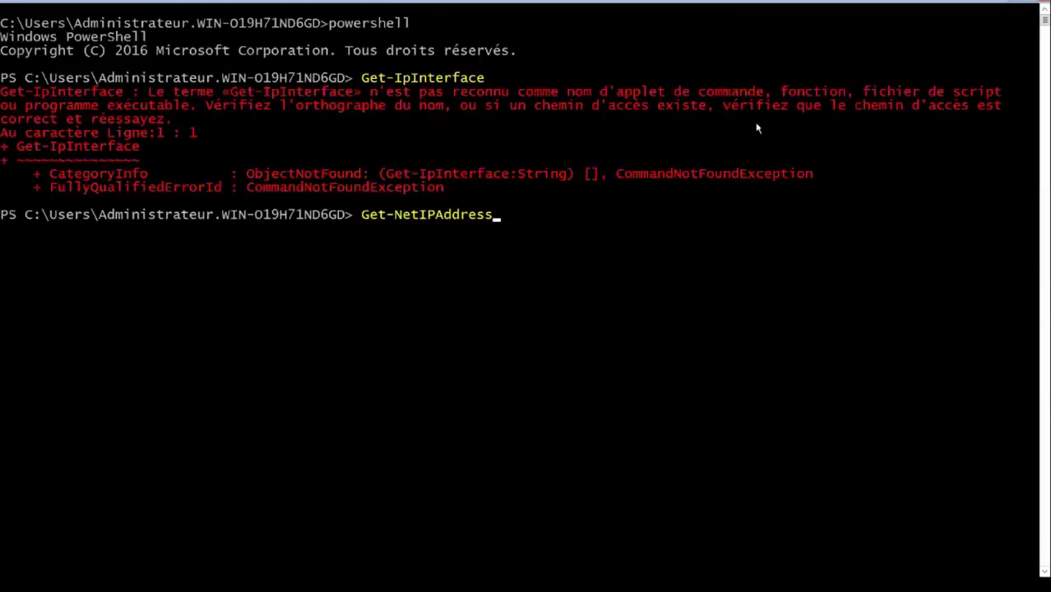
{"action": "key", "text": "Tab"}
{"action": "key", "text": "Tab"}
{"action": "key", "text": "Tab"}
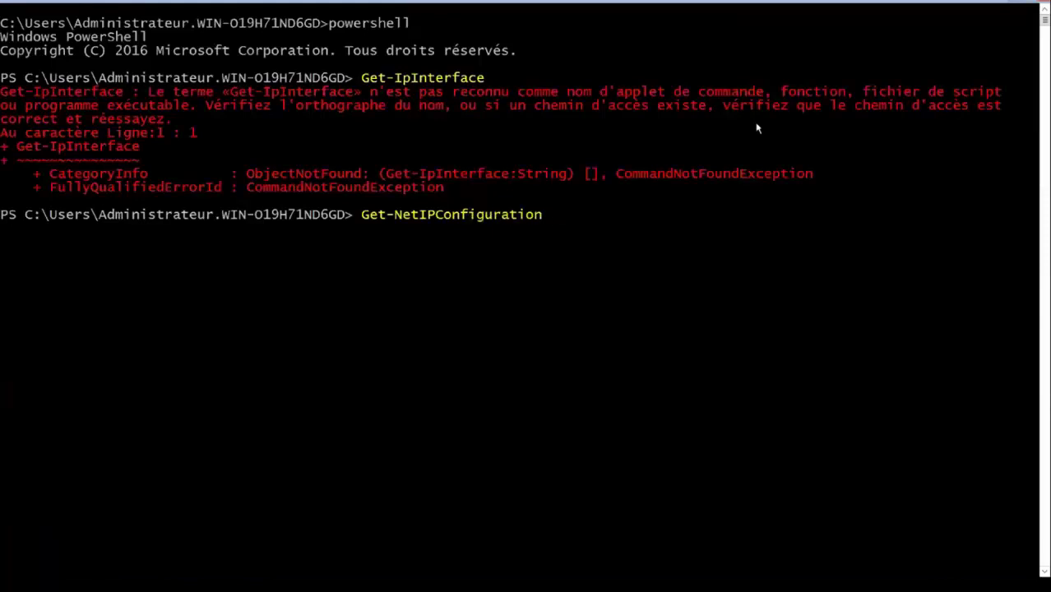
{"action": "key", "text": "Tab"}
{"action": "key", "text": "Return"}
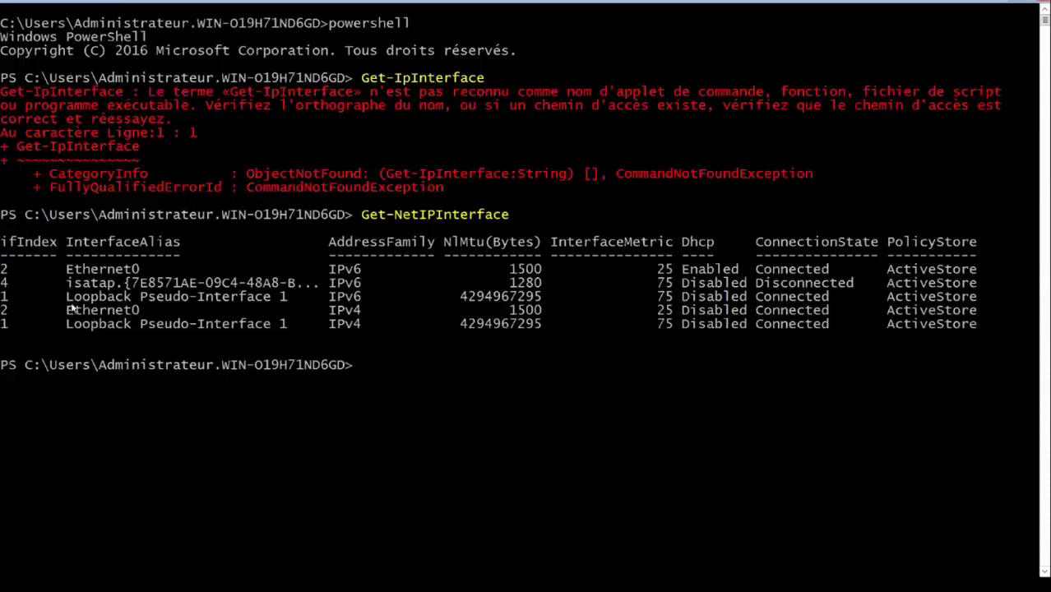
Step: Check the hardware list in the Core VM's settings and close it without changes
{"action": "left_click", "coordinate": [763, 4]}
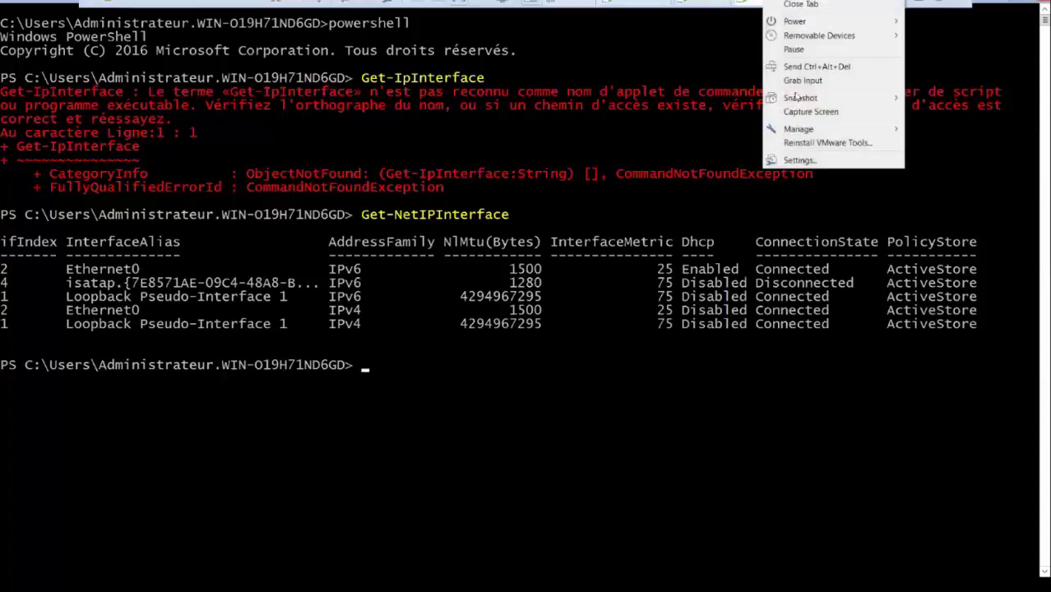
{"action": "left_click", "coordinate": [802, 161]}
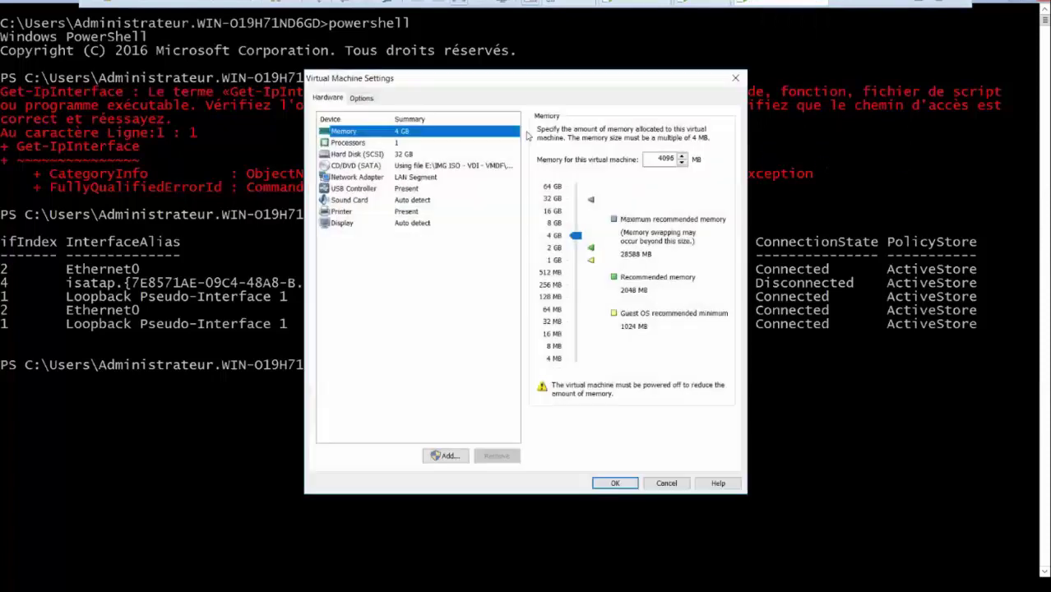
{"action": "left_click", "coordinate": [735, 77]}
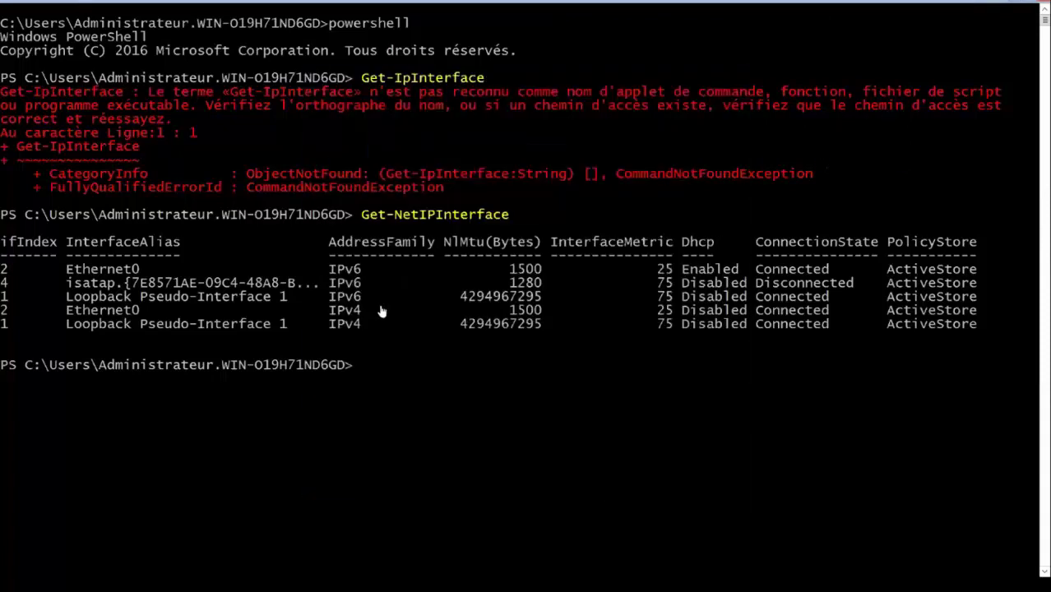
Step: Add the heading "Quelques commandes de bases :" to the Notepad notes below the VMware Tools section
{"action": "key", "text": "alt+Tab"}
{"action": "type", "text": "Quelques comm"}
{"action": "key", "text": "BackSpace"}
{"action": "type", "text": "mandes de bases :"}
{"action": "key", "text": "Return"}
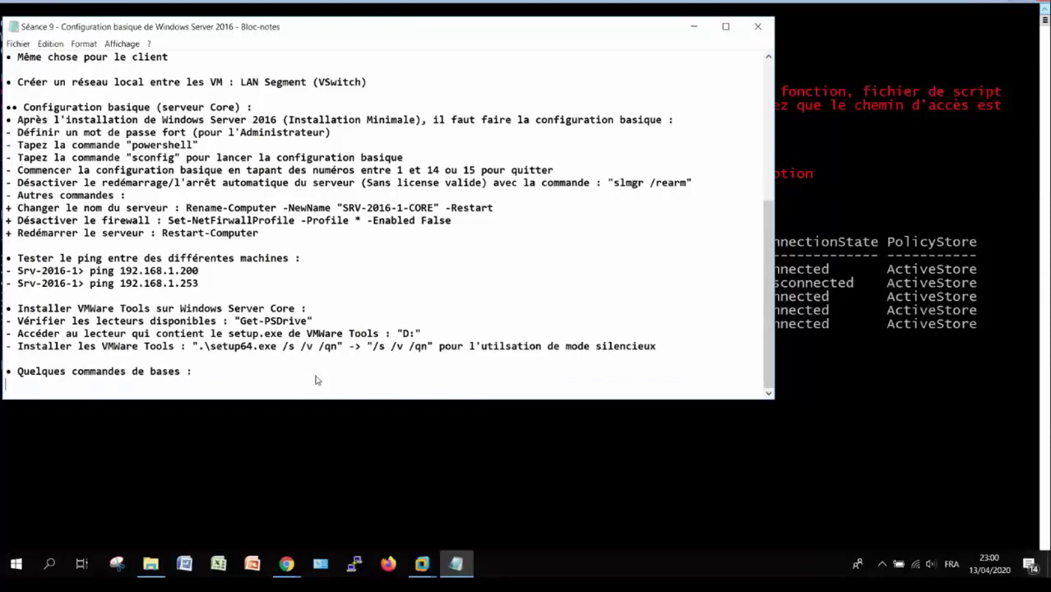
Step: Write the line "- Afficher les noms des interfaces disponibles :" under the basic commands heading
{"action": "type", "text": "- Afficher les interfaces"}
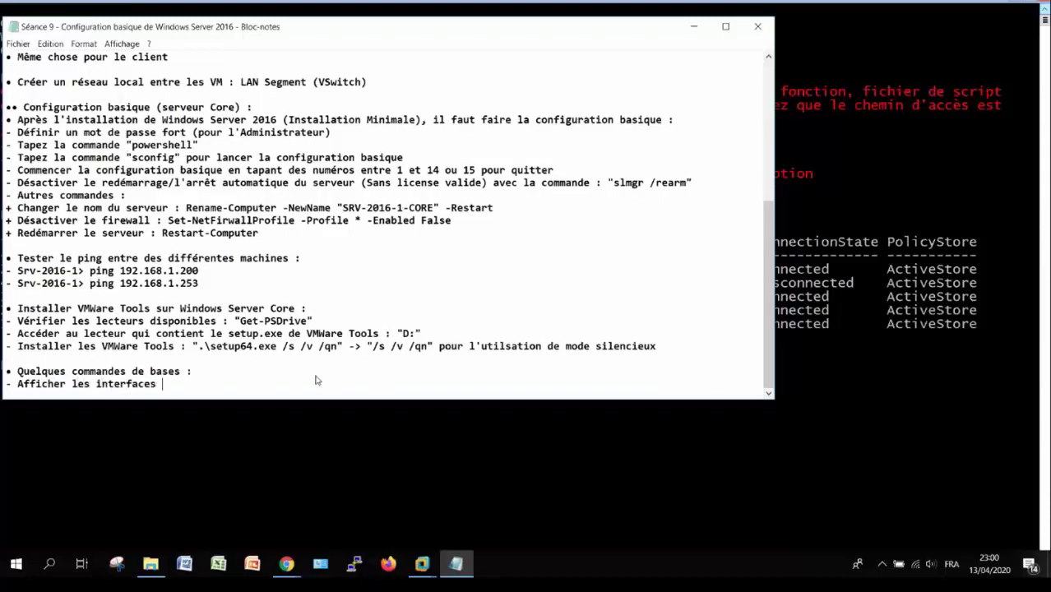
{"action": "left_click", "coordinate": [97, 384]}
{"action": "left_click", "coordinate": [168, 384], "text": "shift"}
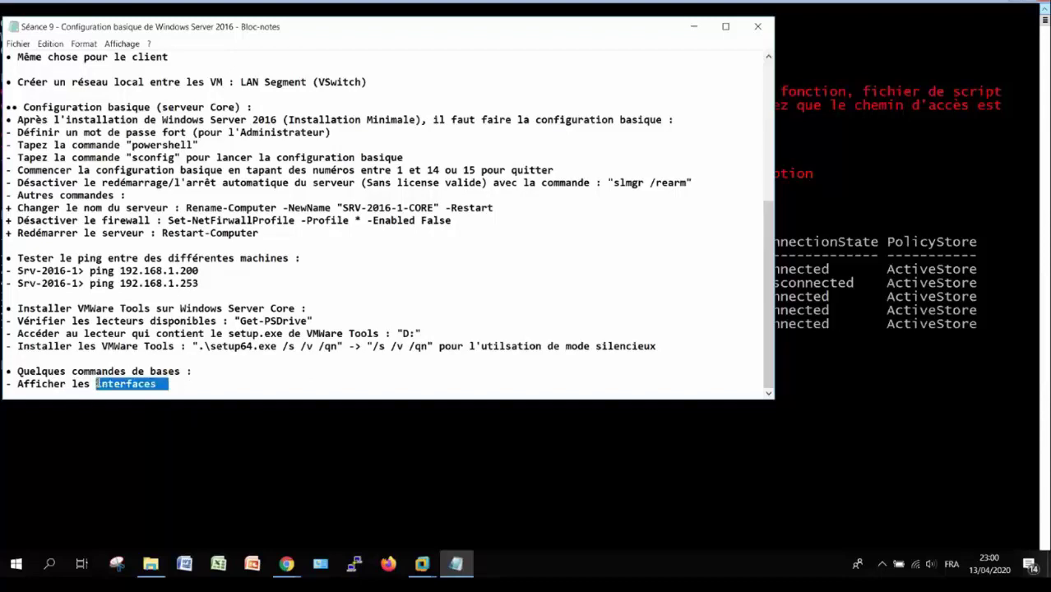
{"action": "type", "text": "param"}
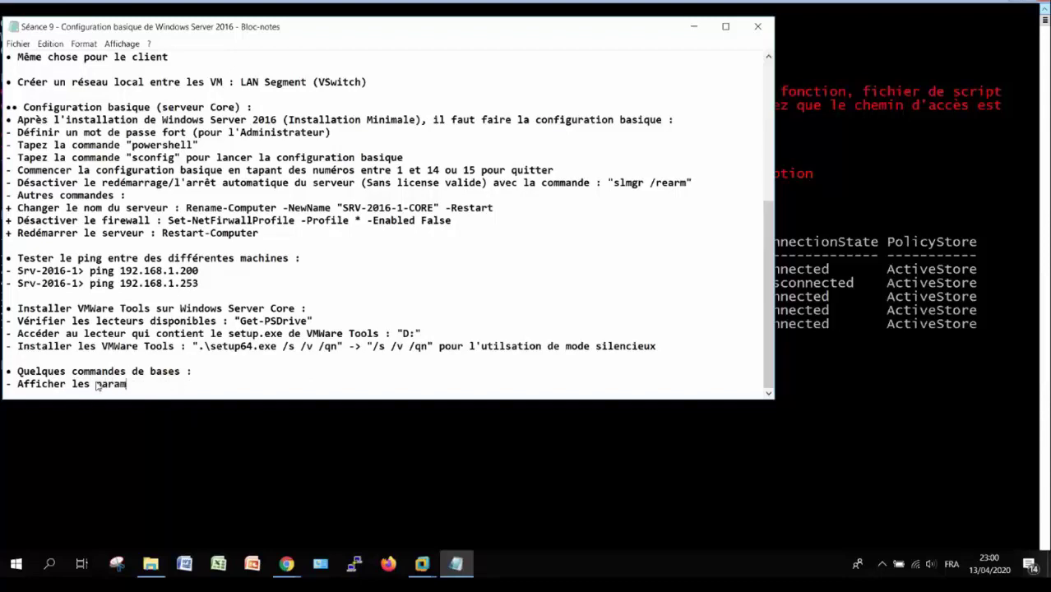
{"action": "type", "text": "ètre"}
{"action": "key", "text": "BackSpace"}
{"action": "key", "text": "BackSpace"}
{"action": "key", "text": "BackSpace"}
{"action": "key", "text": "BackSpace"}
{"action": "key", "text": "BackSpace"}
{"action": "key", "text": "BackSpace"}
{"action": "key", "text": "BackSpace"}
{"action": "key", "text": "BackSpace"}
{"action": "key", "text": "BackSpace"}
{"action": "key", "text": "BackSpace"}
{"action": "type", "text": "noms des interfaces disponibles :"}
{"action": "key", "text": "Return"}
{"action": "key", "text": "BackSpace"}
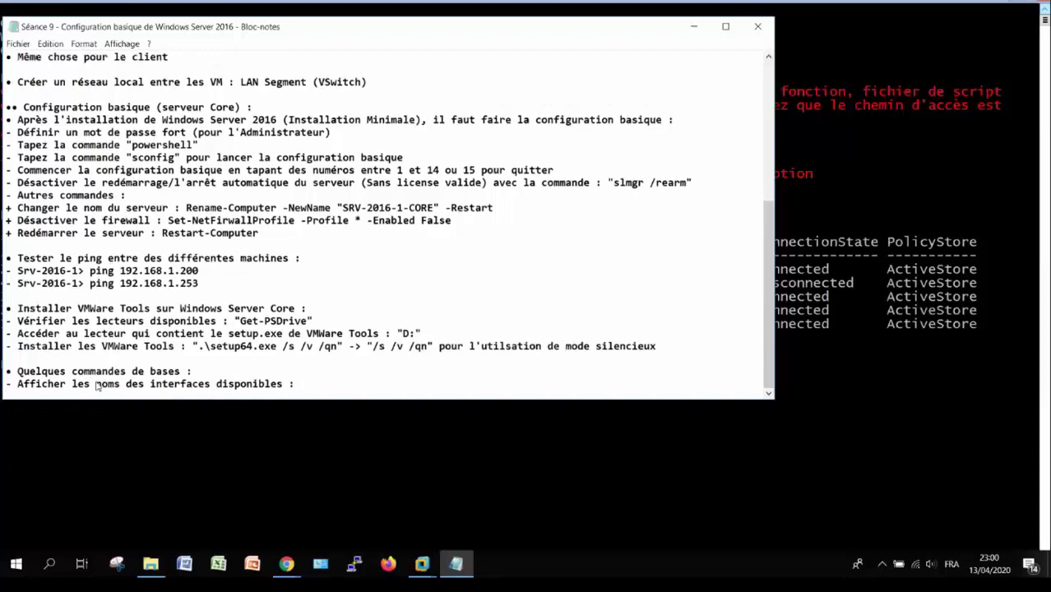
Step: Complete the interfaces line with the command Get-NetIpInterface and start a new dash line below it
{"action": "type", "text": "g"}
{"action": "type", "text": "et-netip"}
{"action": "type", "text": "interface"}
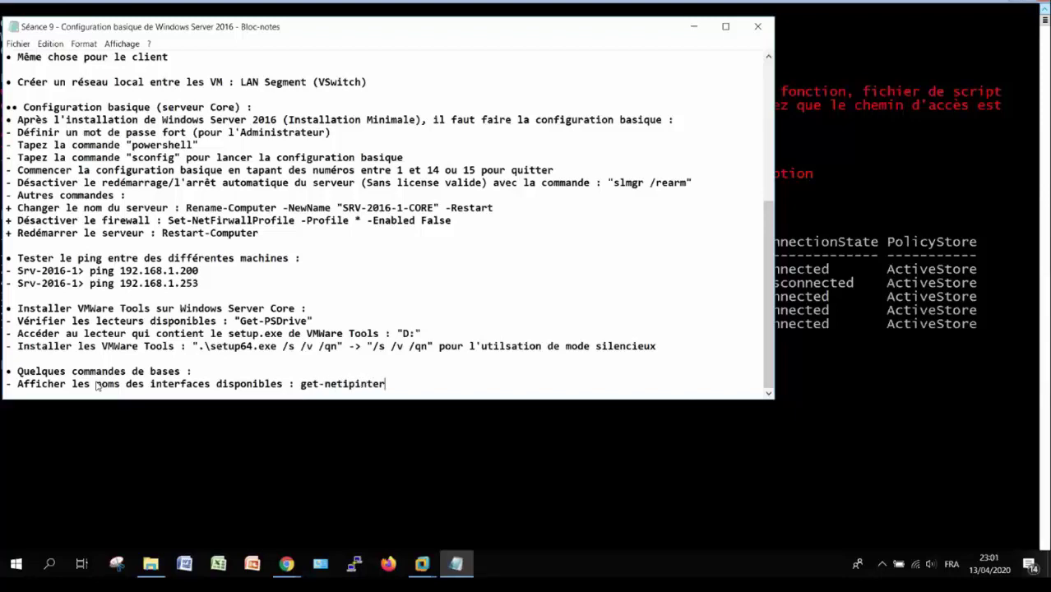
{"action": "left_click", "coordinate": [422, 385]}
{"action": "key", "text": "Return"}
{"action": "type", "text": "-"}
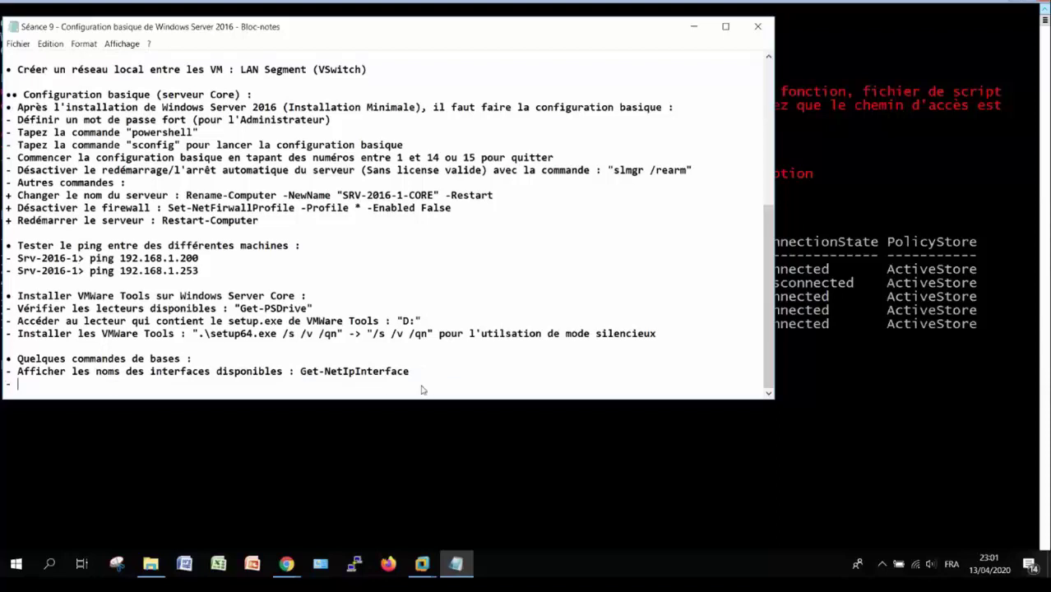
Step: Return to the Core server's console and enter the start of the command New-NetIPAddress -InterfaceIndex 2
{"action": "left_click", "coordinate": [822, 391]}
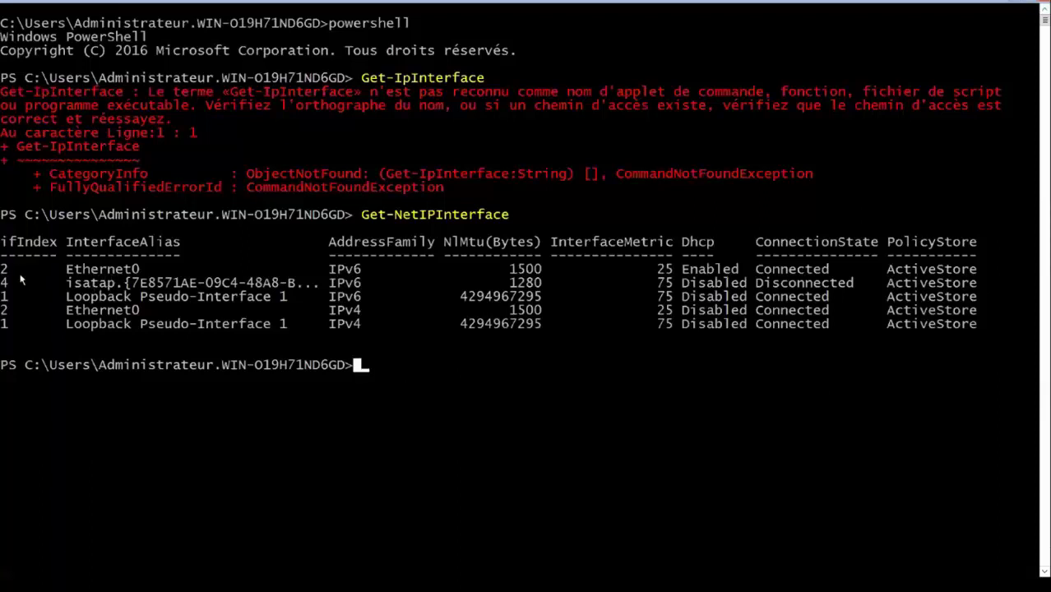
{"action": "type", "text": "New-NetIp"}
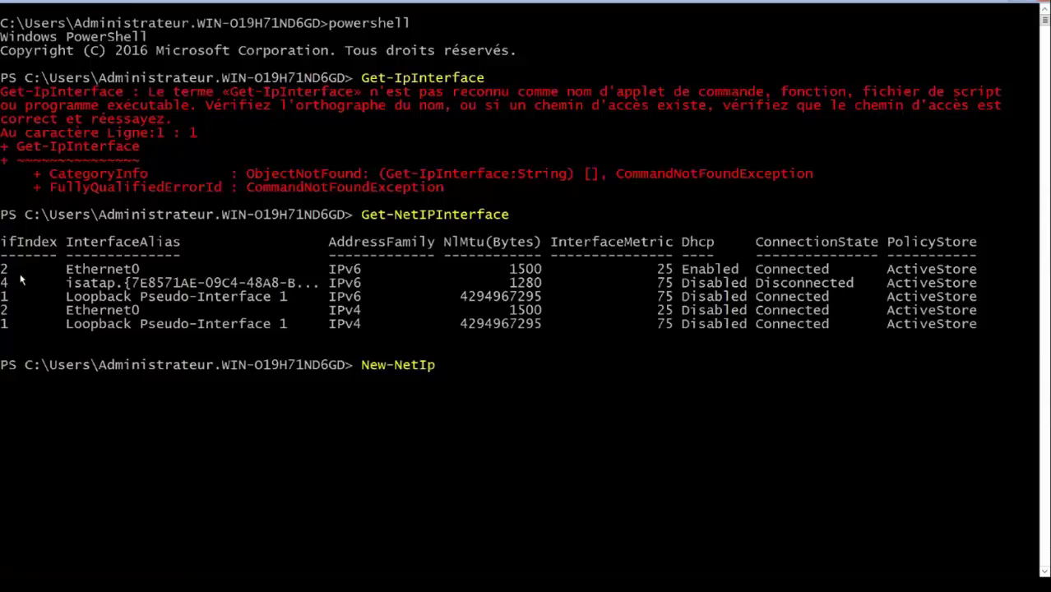
{"action": "key", "text": "Tab"}
{"action": "type", "text": "-Inet"}
{"action": "key", "text": "BackSpace"}
{"action": "key", "text": "BackSpace"}
{"action": "type", "text": "te"}
{"action": "key", "text": "Tab"}
{"action": "key", "text": "Tab"}
{"action": "type", "text": "2"}
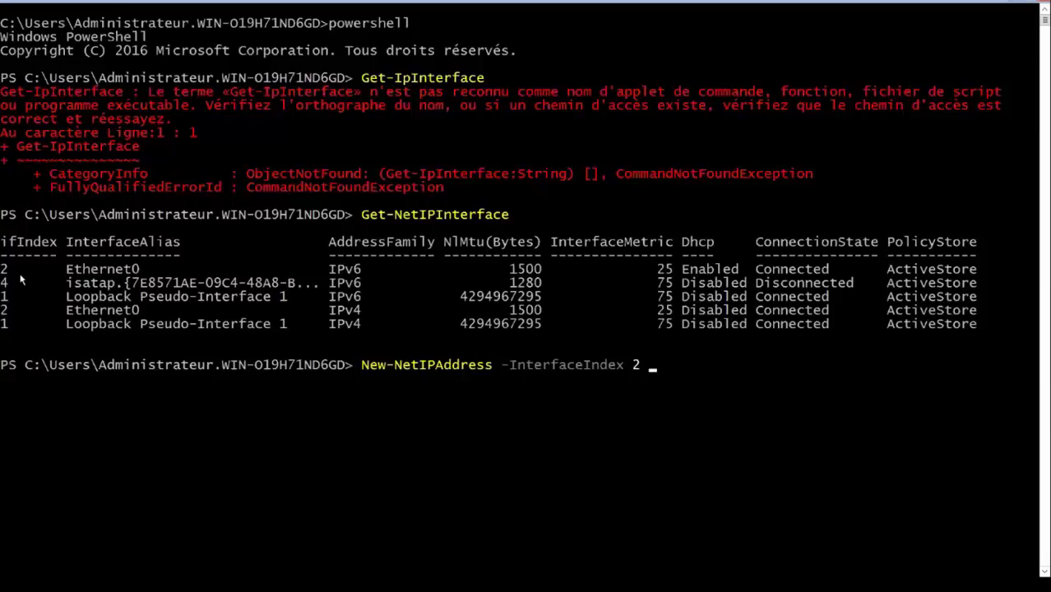
Step: Add -IPAddress 192.168.1.253, -PrefixLength 24 and -DefaultGateway 192.168.1.1 to the New-NetIPAddress command and try to run it
{"action": "type", "text": "-Ip"}
{"action": "key", "text": "Tab"}
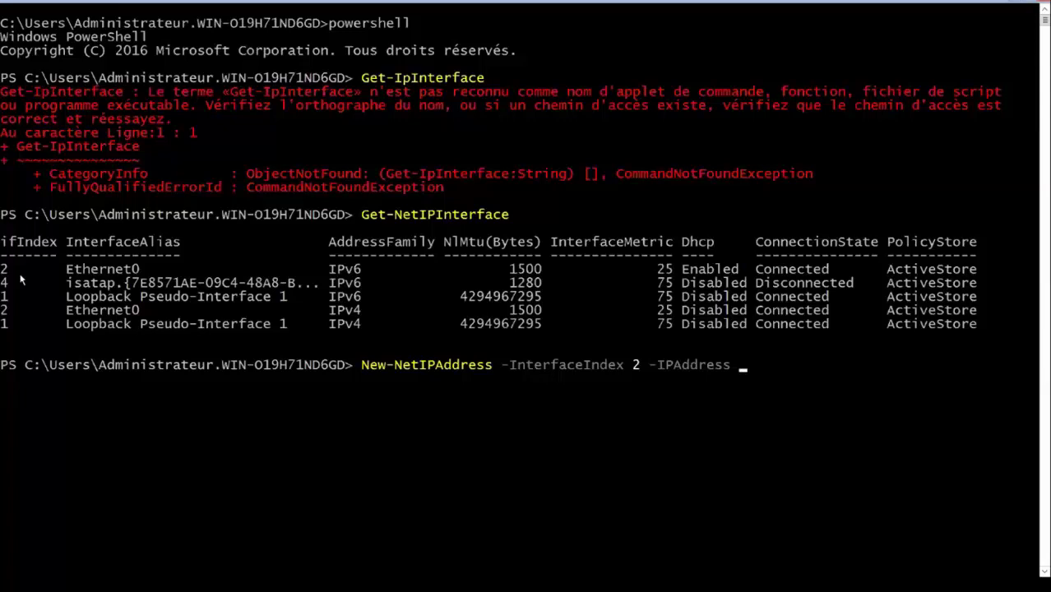
{"action": "type", "text": "192.168.1.25"}
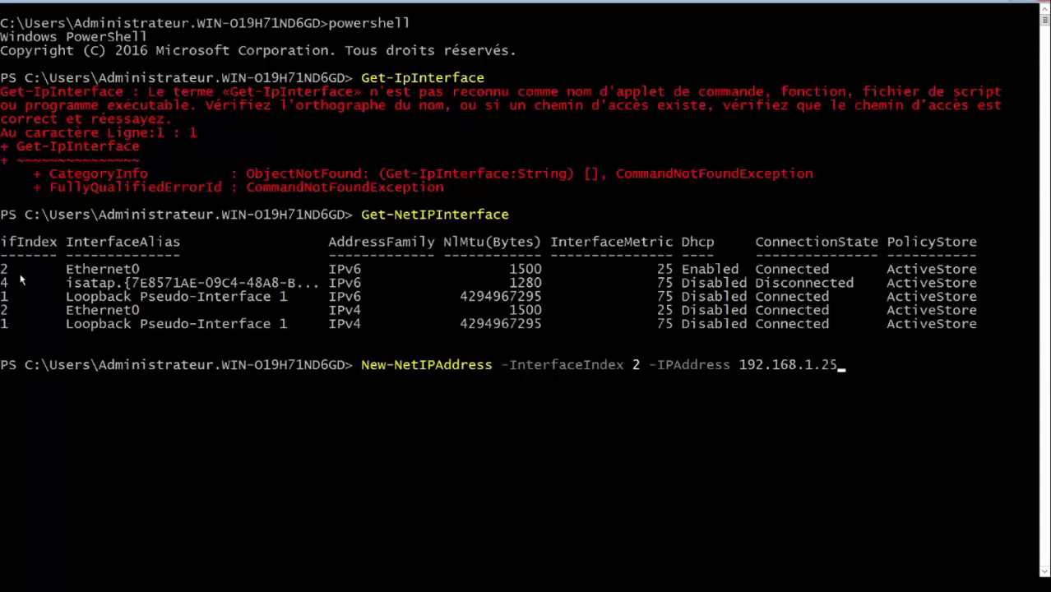
{"action": "type", "text": "3 -p"}
{"action": "key", "text": "Tab"}
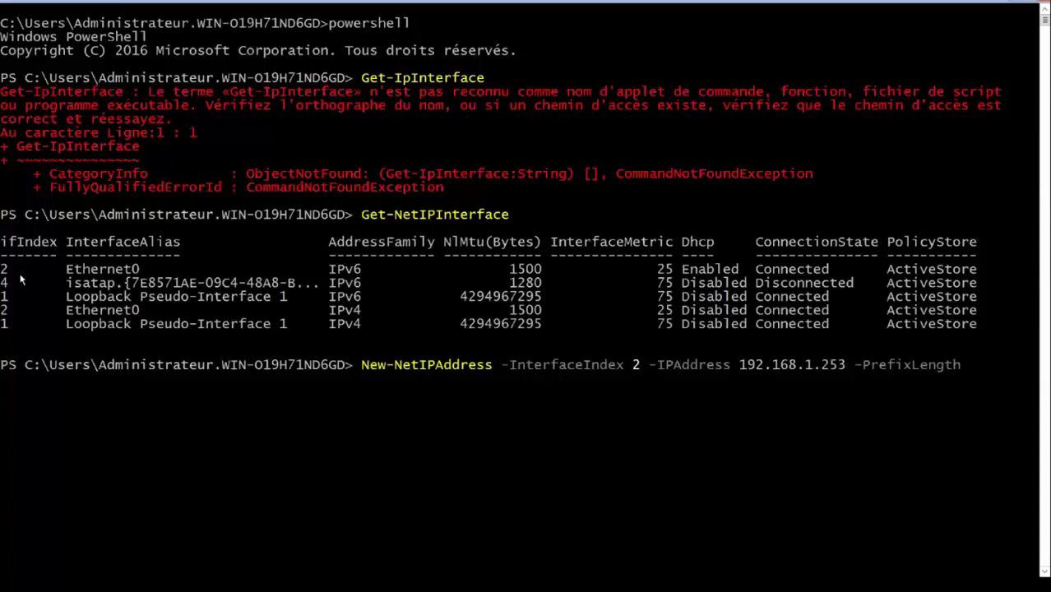
{"action": "type", "text": "24 -Defa"}
{"action": "key", "text": "Tab"}
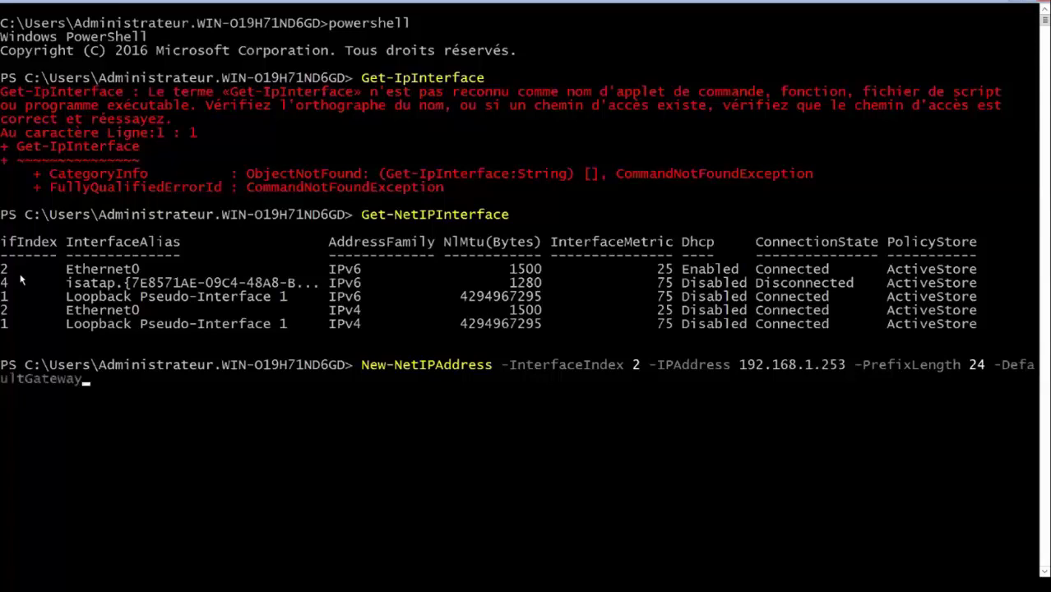
{"action": "type", "text": "92.168.1.1"}
{"action": "key", "text": "Return"}
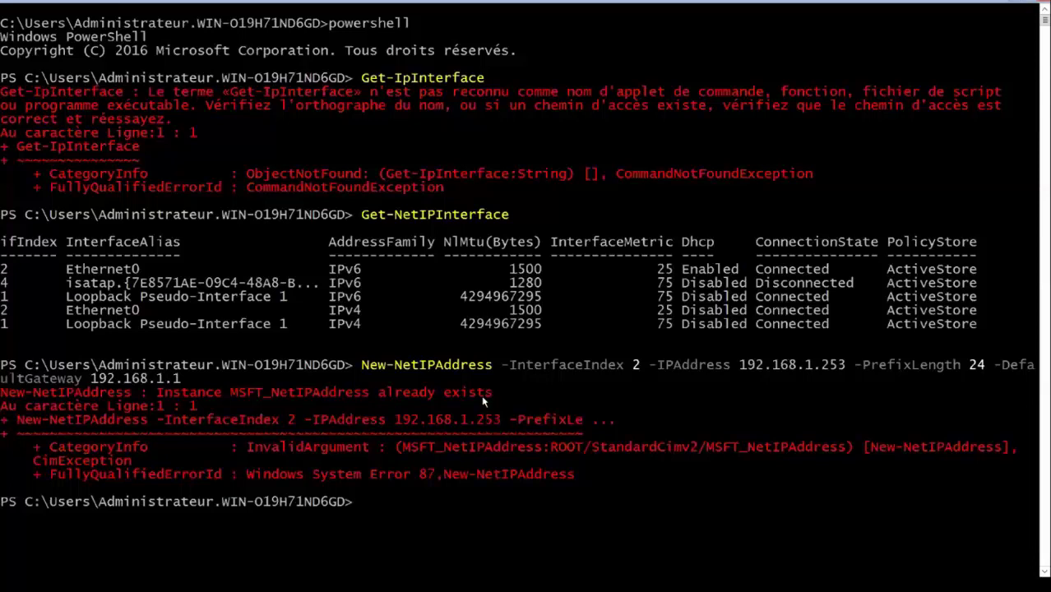
Step: Copy the full New-NetIPAddress command, through -DefaultGateway 192.168.1.1, from the Core server's console
{"action": "mouse_move", "coordinate": [362, 367]}
{"action": "left_mouse_down"}
{"action": "mouse_move", "coordinate": [208, 370]}
{"action": "mouse_move", "coordinate": [183, 385]}
{"action": "mouse_move", "coordinate": [362, 365]}
{"action": "mouse_move", "coordinate": [367, 377]}
{"action": "left_mouse_up"}
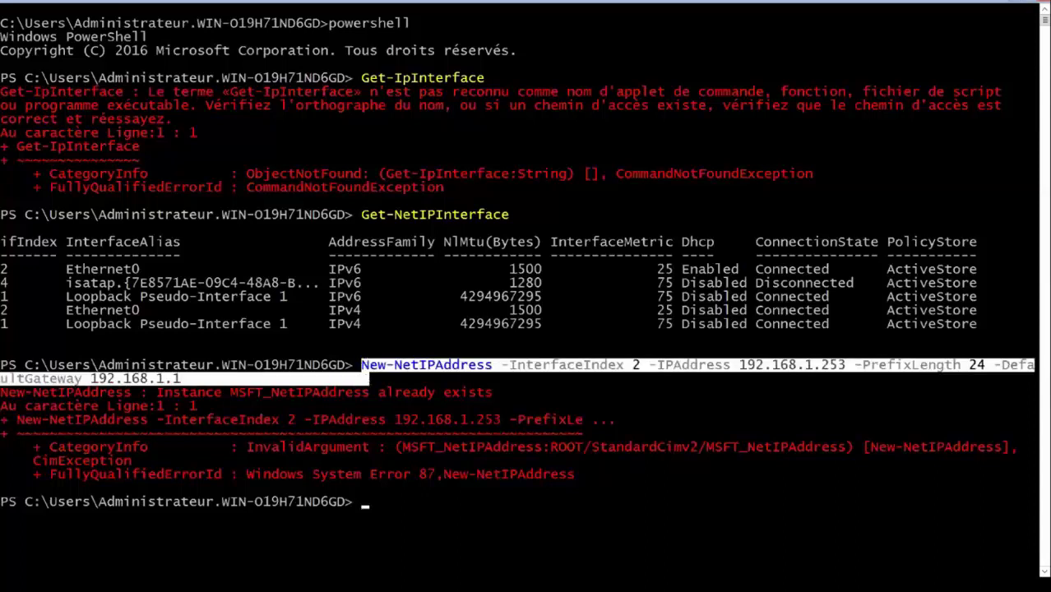
{"action": "mouse_move", "coordinate": [423, 2]}
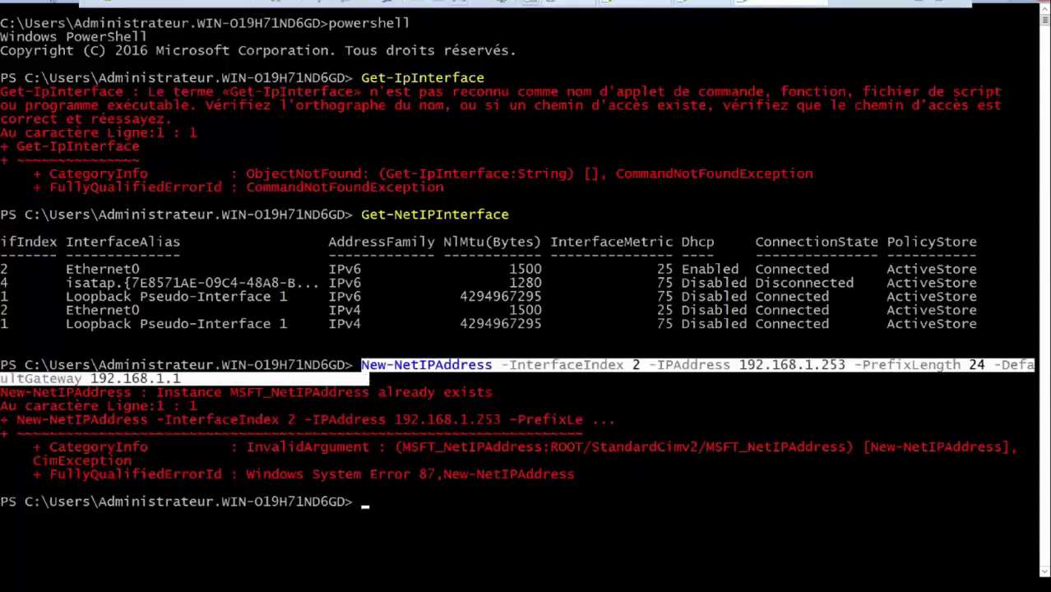
{"action": "right_click", "coordinate": [53, 3]}
{"action": "mouse_move", "coordinate": [106, 82]}
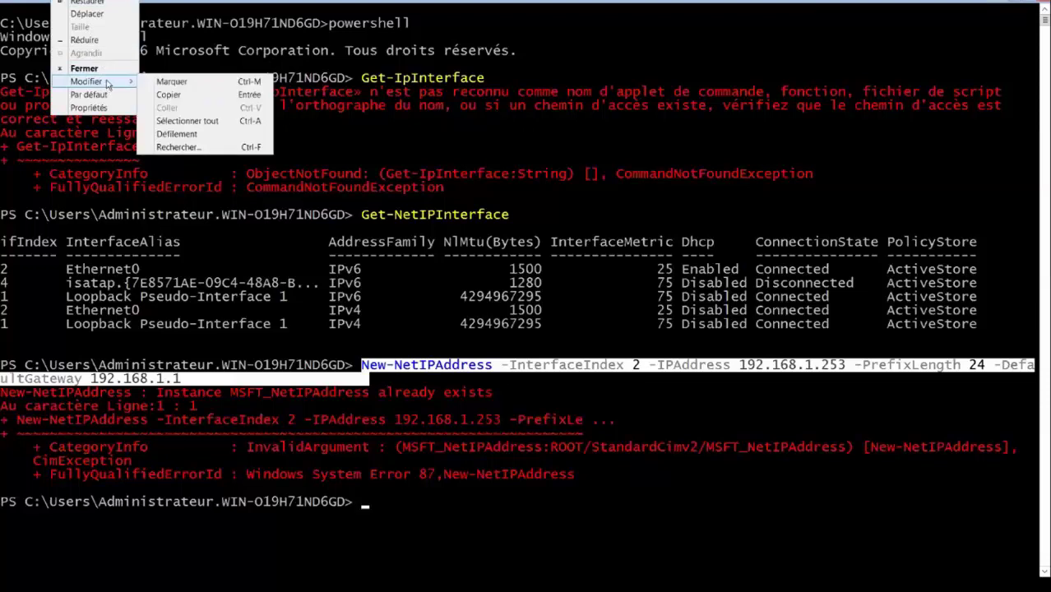
{"action": "left_click", "coordinate": [168, 95]}
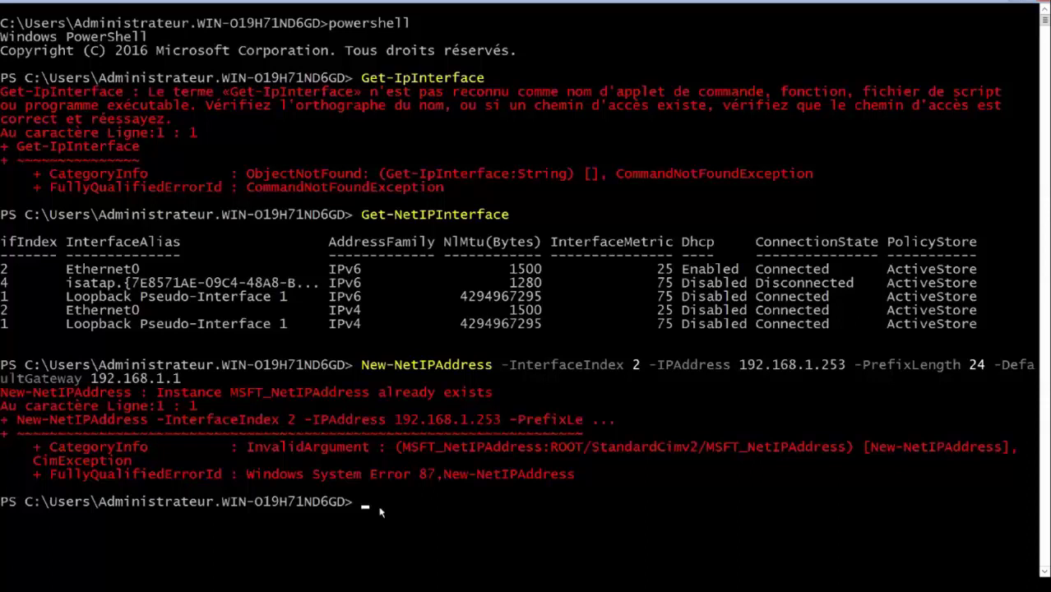
Step: Set the DNS server of interface 2 to 192.168.1.254 with Set-DnsClientServerAddress -InterfaceIndex 2 -ServerAddresses
{"action": "type", "text": "Set-DnsClient"}
{"action": "type", "text": "ServerAddress"}
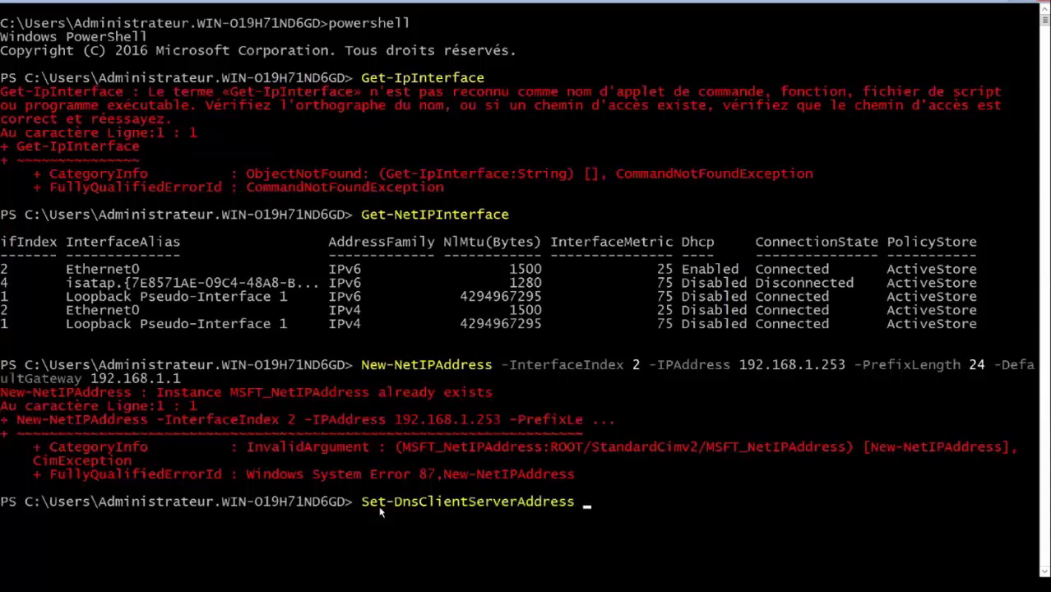
{"action": "type", "text": " -InterfaceIndex"}
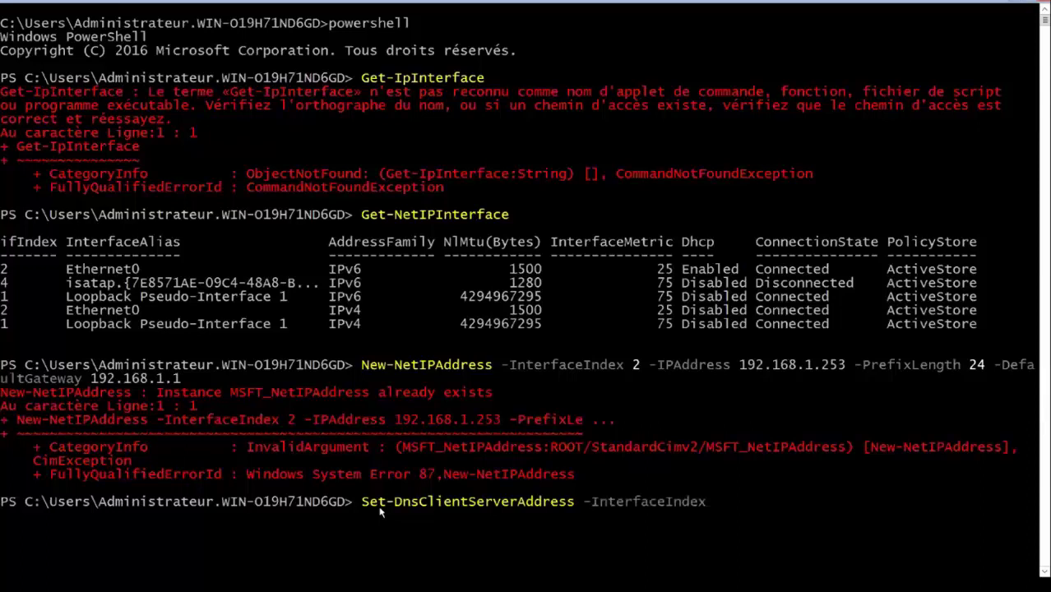
{"action": "type", "text": " 2 -S"}
{"action": "key", "text": "Tab"}
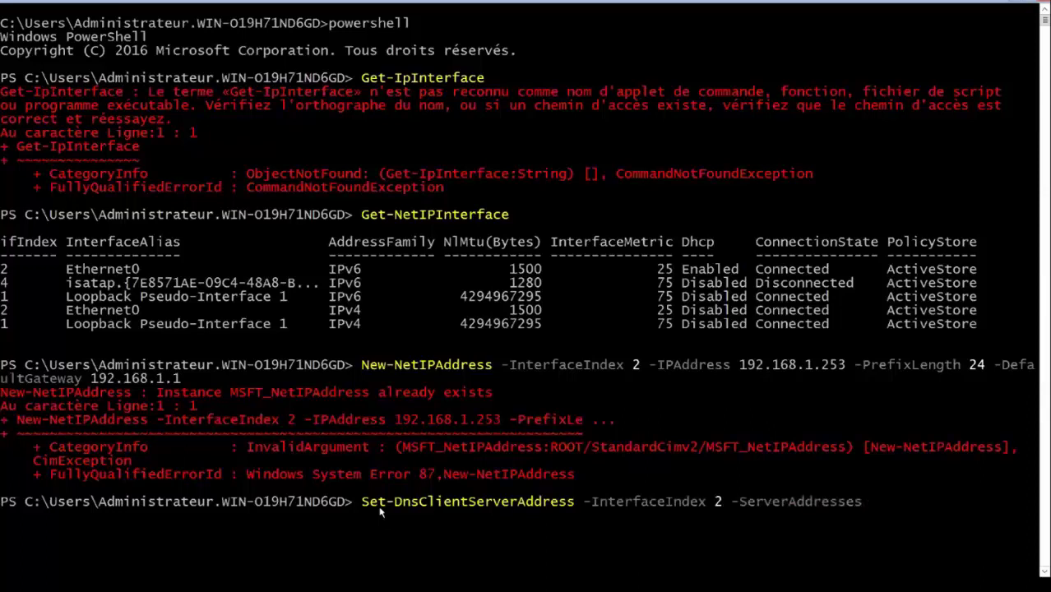
{"action": "type", "text": "192.168.1.254"}
{"action": "key", "text": "Return"}
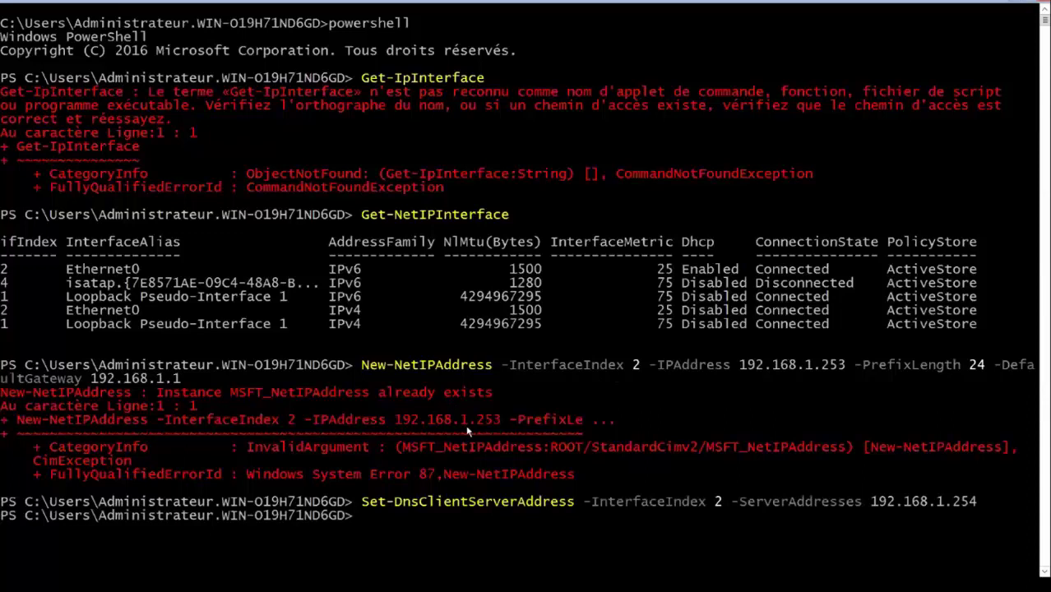
Step: Copy the Set-DnsClientServerAddress command from the console into the Notepad notes after the text "Définir le serveur DNS :"
{"action": "left_click_drag", "start_coordinate": [364, 510], "coordinate": [976, 508]}
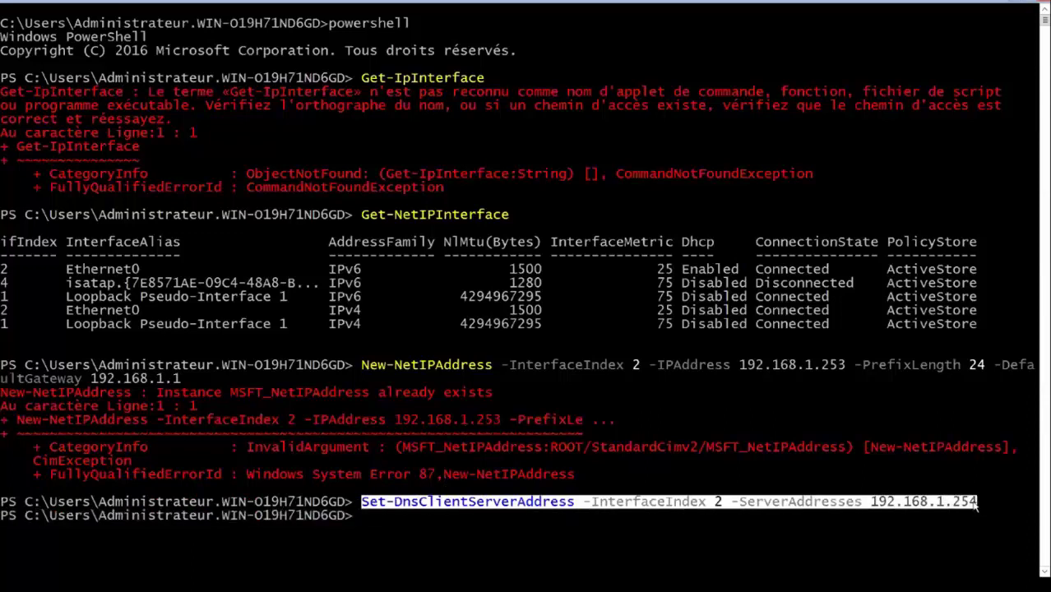
{"action": "right_click", "coordinate": [492, 4]}
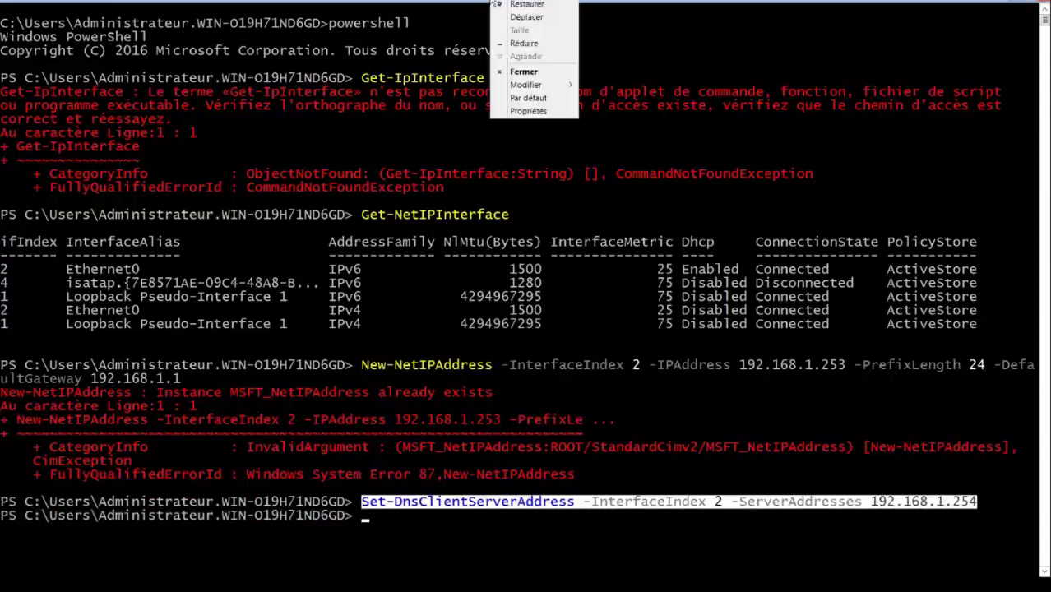
{"action": "mouse_move", "coordinate": [526, 85]}
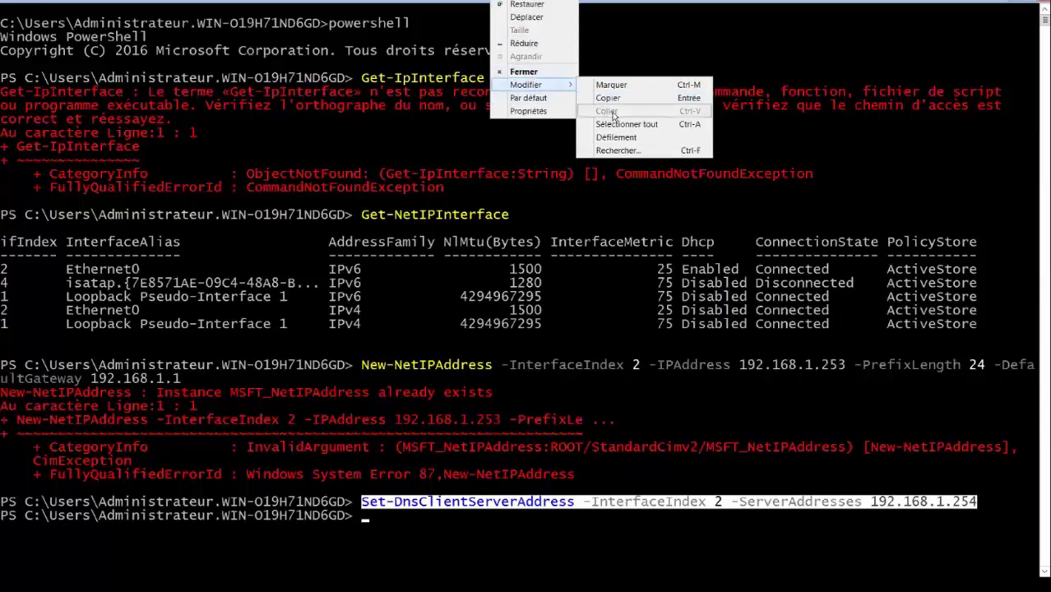
{"action": "left_click", "coordinate": [613, 99]}
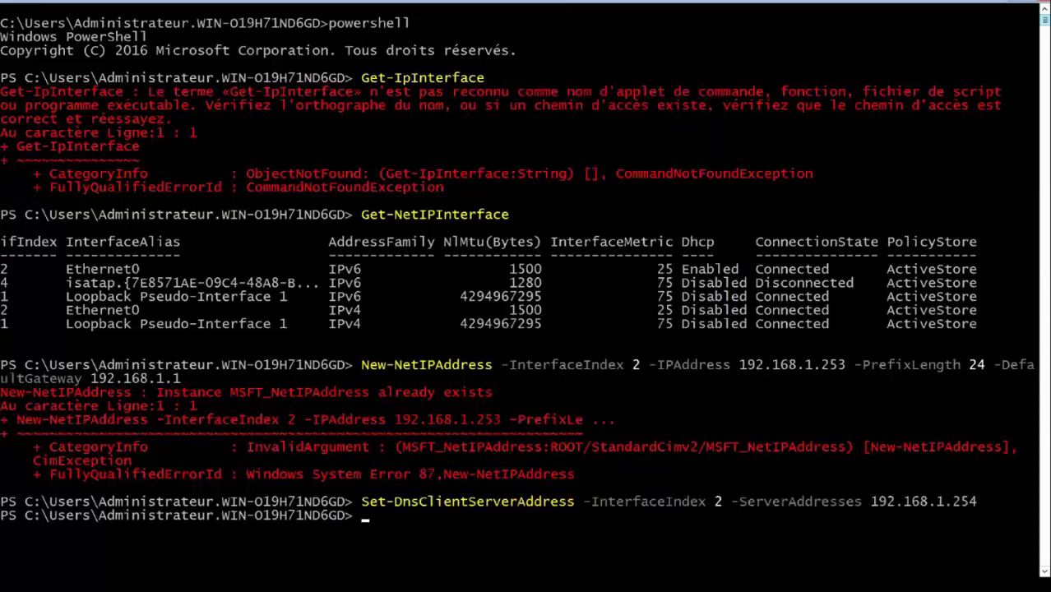
{"action": "left_click", "coordinate": [455, 564]}
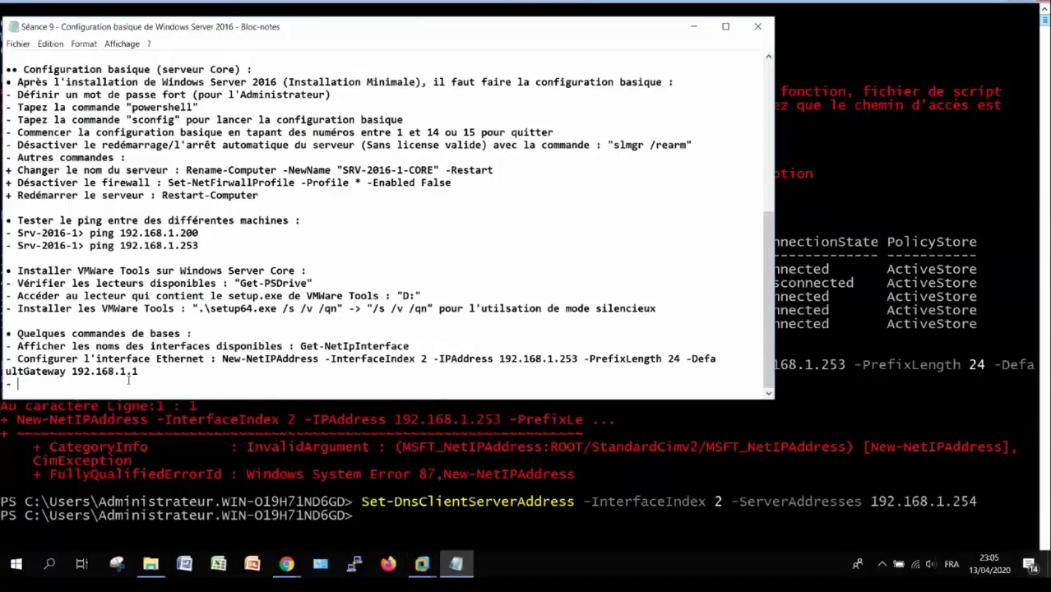
{"action": "type", "text": "Définir le serveur DNS :"}
{"action": "type", "text": "Set-DnsClientServerAddress -InterfaceIndex 2 -ServerAddresses 192.168.1.254"}
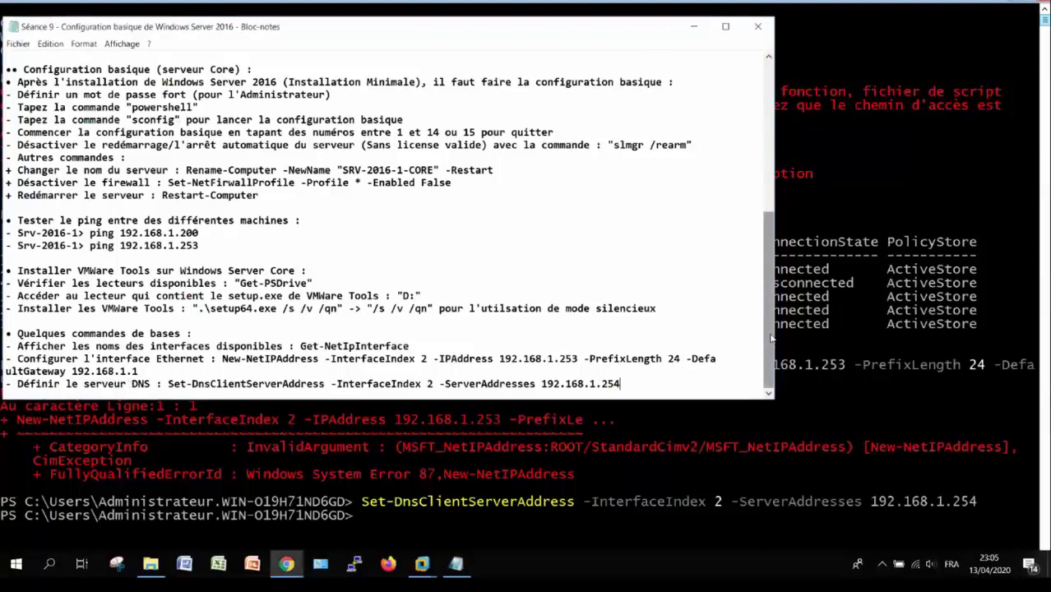
Step: Return to the Core server's console and ping 192.168.1.254
{"action": "left_click", "coordinate": [375, 520]}
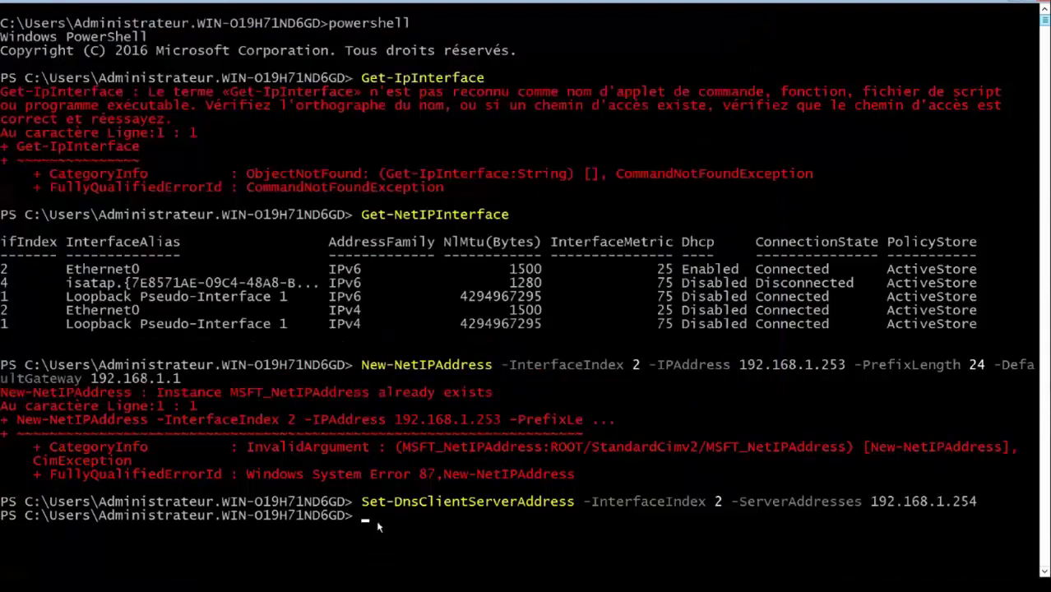
{"action": "type", "text": "ping 192.168.1.254"}
{"action": "key", "text": "Return"}
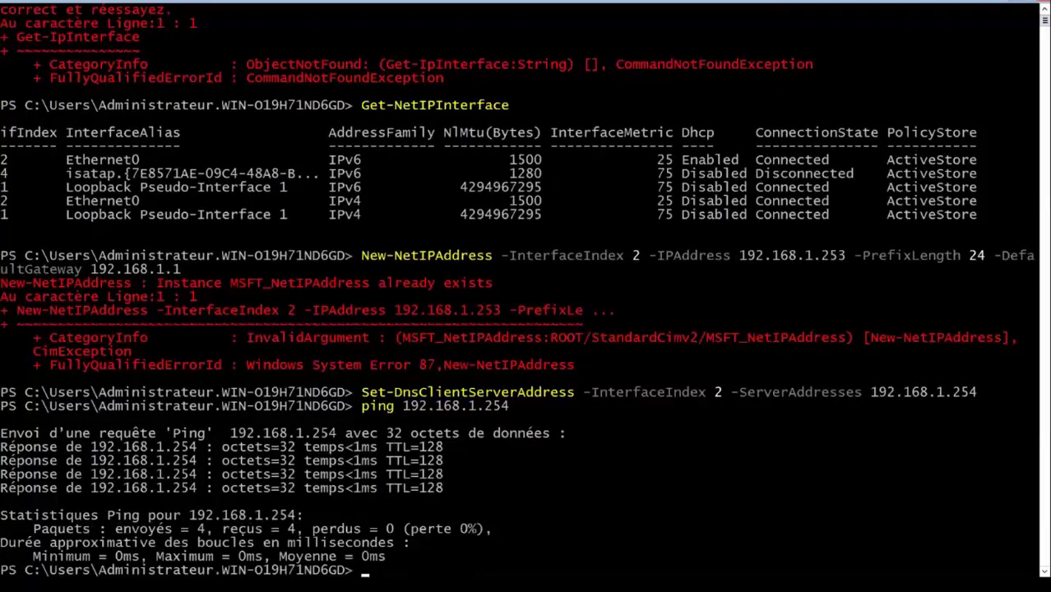
Step: Add the Notepad line "- Si on veut définir plusieurs serveur DNS :" with the Set-DnsClientServerAddress command for interface 2 and addresses 192.168.1.254,192.168.1.253
{"action": "left_click", "coordinate": [456, 563]}
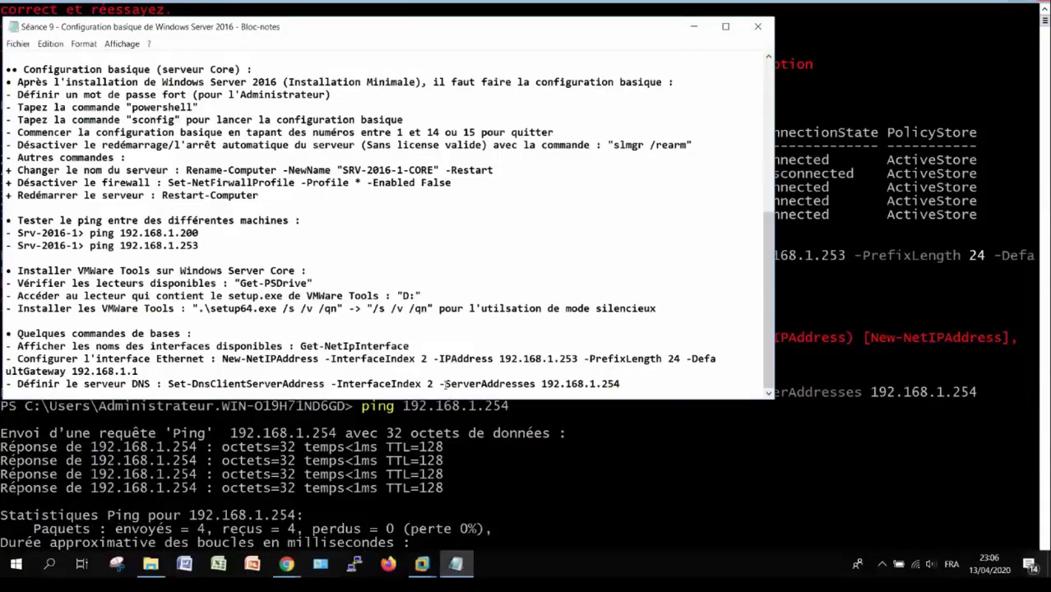
{"action": "left_click", "coordinate": [666, 384]}
{"action": "key", "text": "Return"}
{"action": "type", "text": "- Si on "}
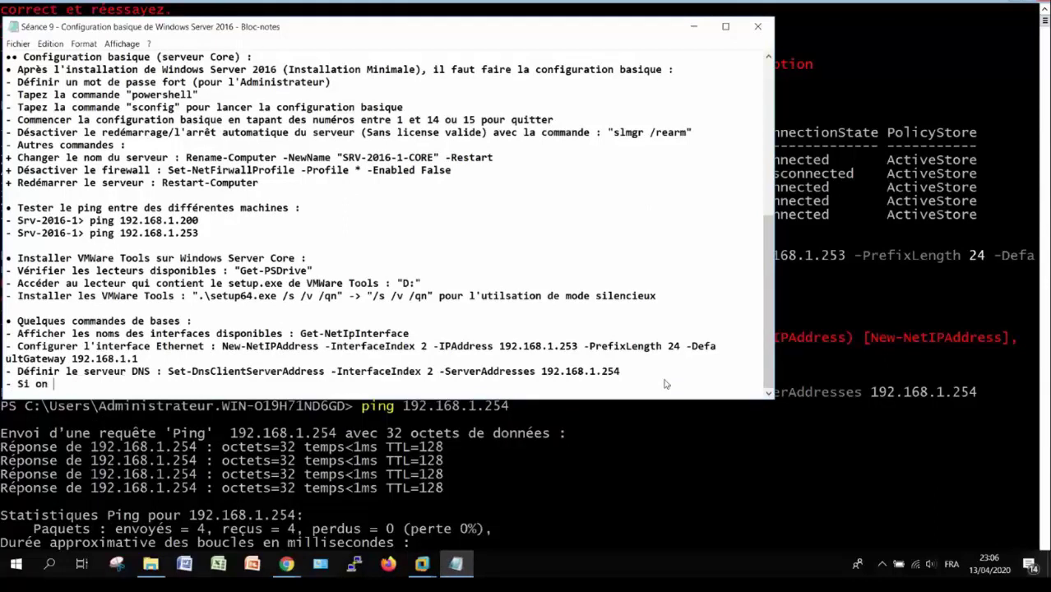
{"action": "type", "text": "veut définir plusieurs serveur DNS :"}
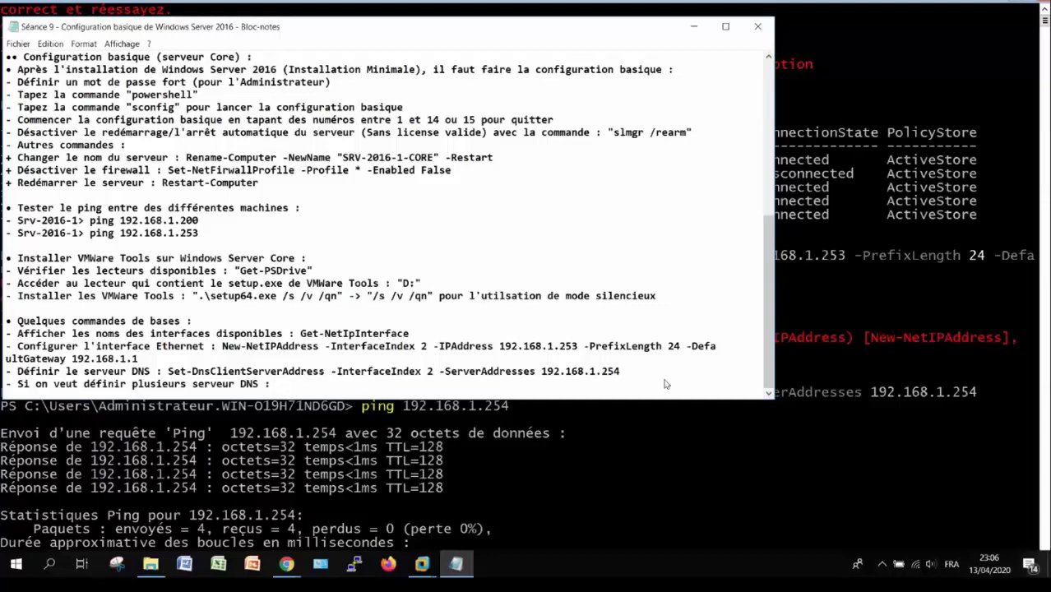
{"action": "type", "text": "Set-DnsClientServerAddress -InterfaceIndex 2 -ServerAddresses 192.168.1.254"}
{"action": "type", "text": ",192."}
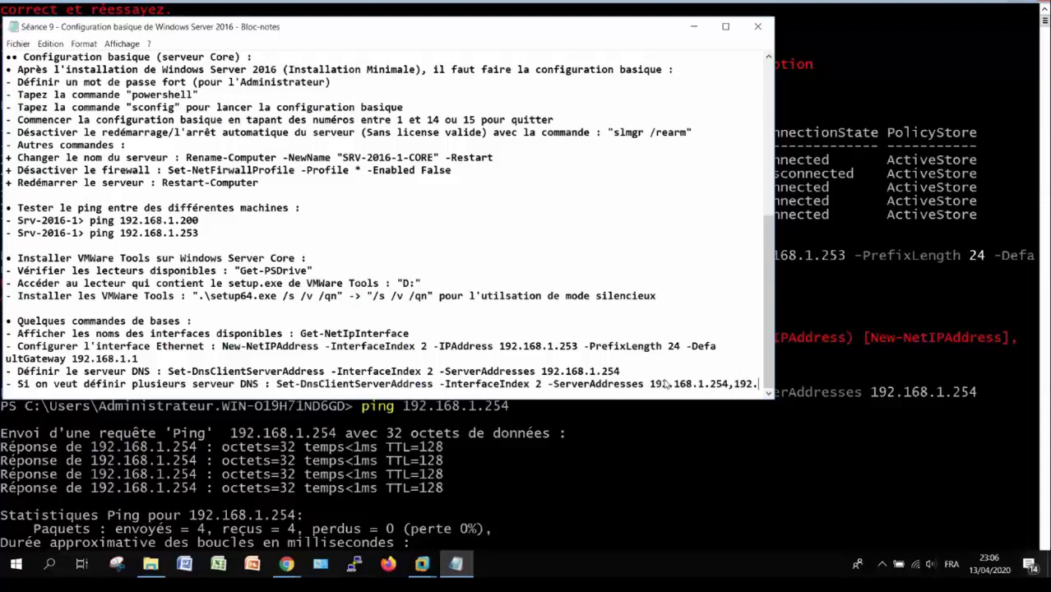
{"action": "type", "text": "168.1.253"}
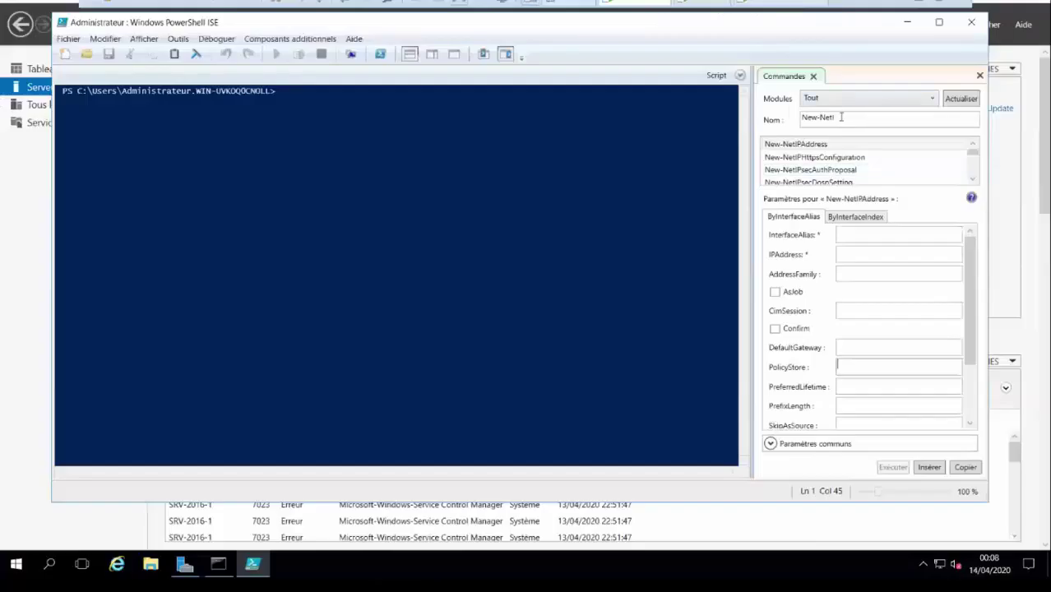
Step: In PowerShell ISE on Srv-2016-1, filter the command list by Get-NetIP and run Get-NetIPInterface
{"action": "key", "text": "BackSpace"}
{"action": "key", "text": "BackSpace"}
{"action": "key", "text": "BackSpace"}
{"action": "key", "text": "BackSpace"}
{"action": "key", "text": "BackSpace"}
{"action": "key", "text": "BackSpace"}
{"action": "key", "text": "BackSpace"}
{"action": "key", "text": "BackSpace"}
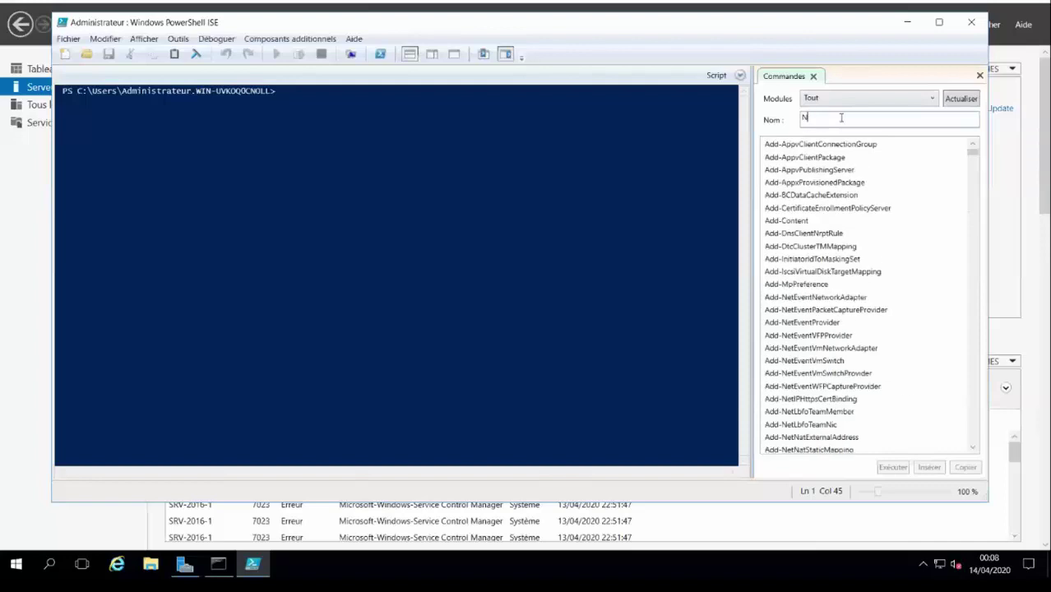
{"action": "type", "text": "Get"}
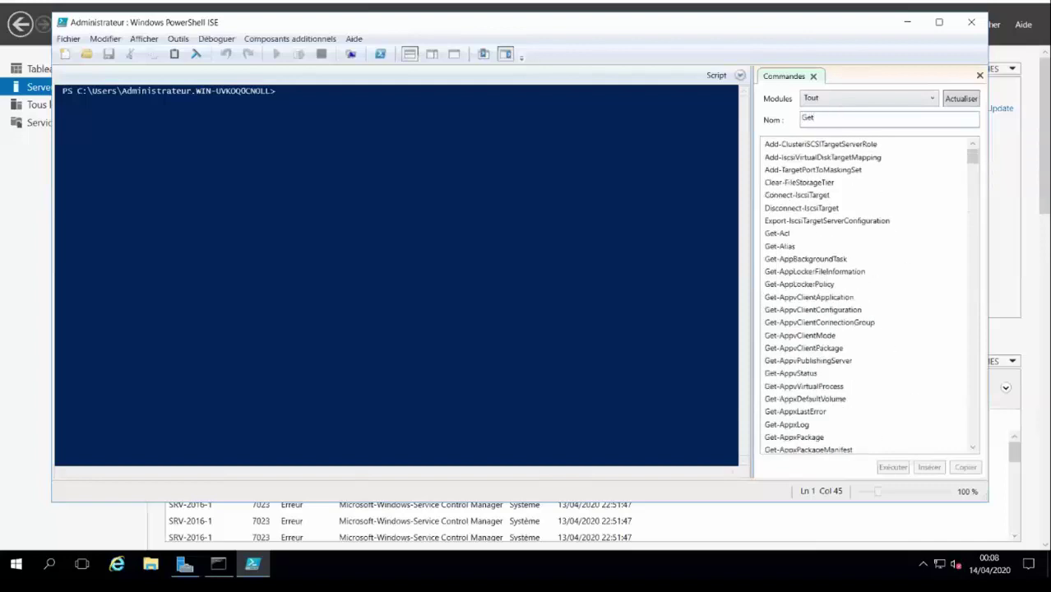
{"action": "type", "text": "-NetIP"}
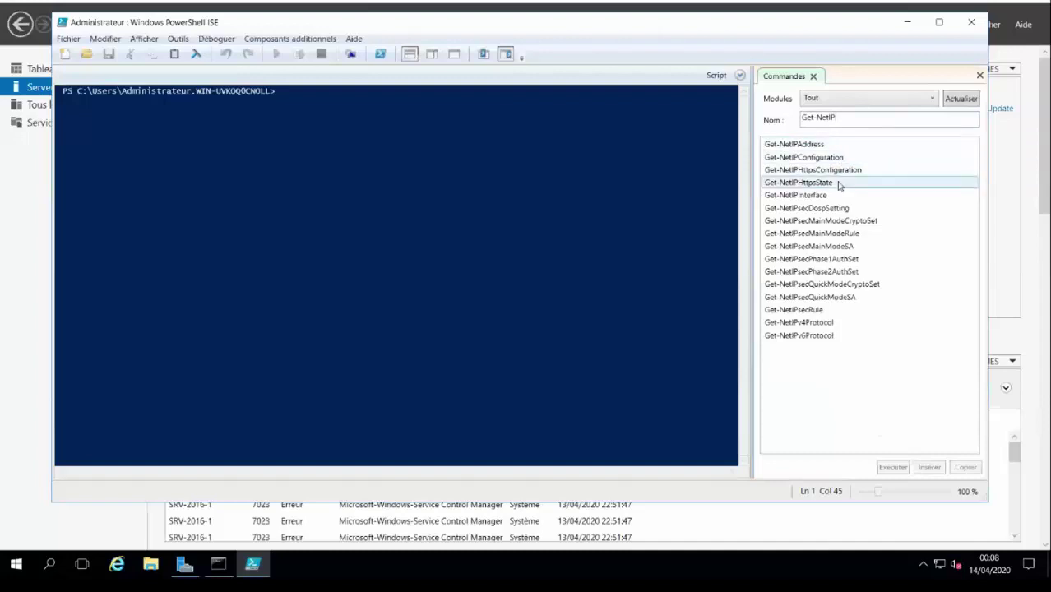
{"action": "left_click", "coordinate": [834, 195]}
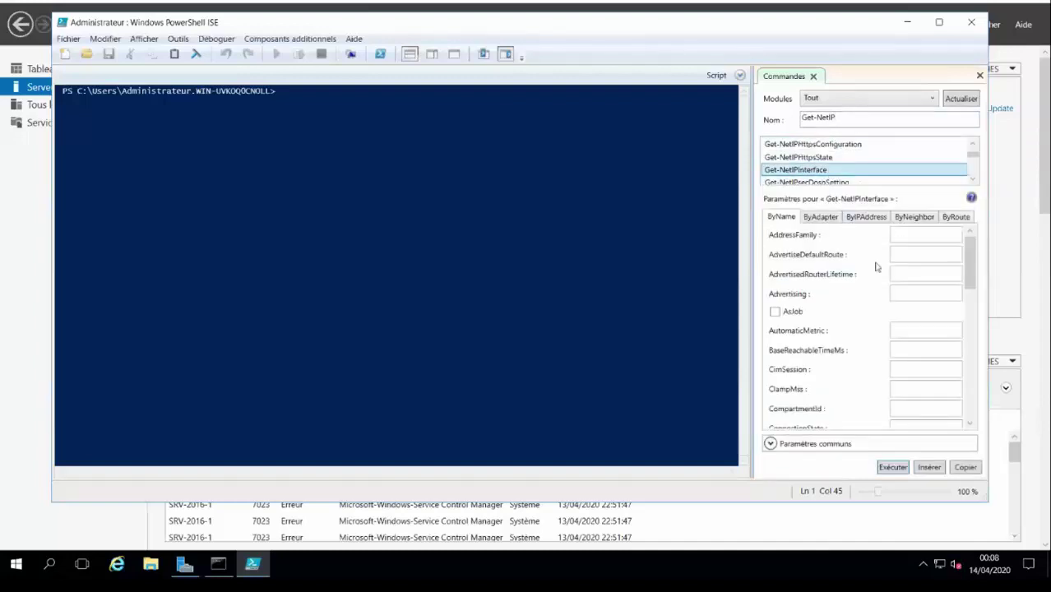
{"action": "left_click", "coordinate": [895, 469]}
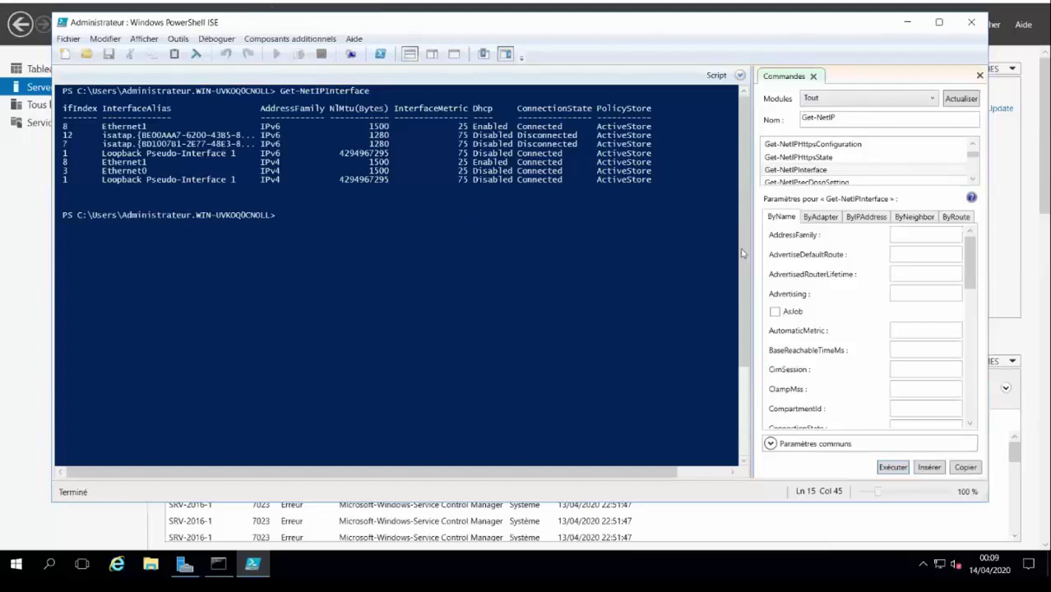
Step: Clear the command name filter, look back through the Notepad notes and minimize PowerShell ISE
{"action": "left_click", "coordinate": [844, 118]}
{"action": "left_click_drag", "start_coordinate": [844, 118], "coordinate": [801, 118]}
{"action": "key", "text": "BackSpace"}
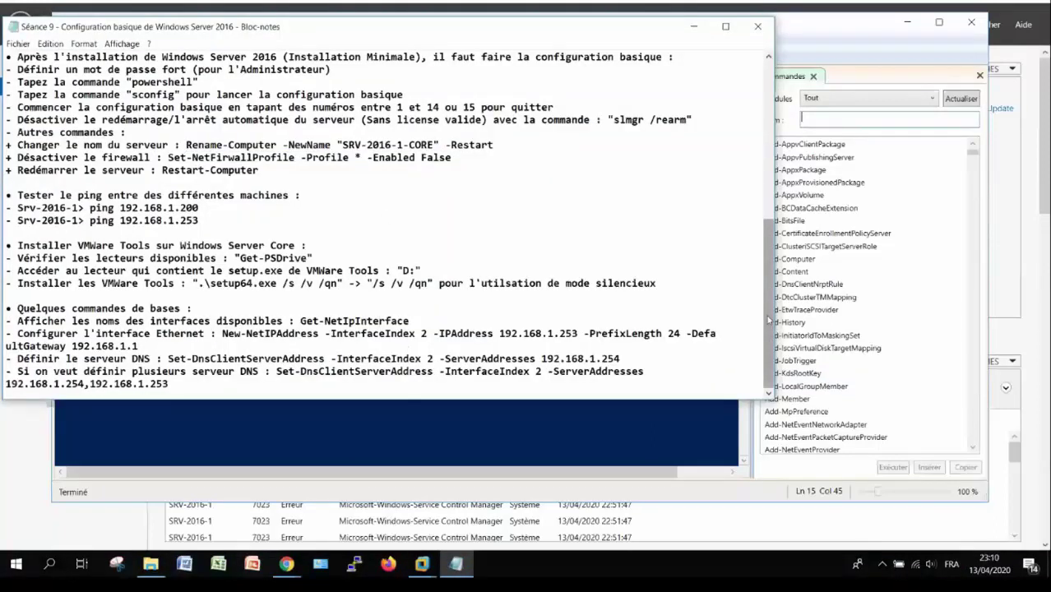
{"action": "left_click_drag", "start_coordinate": [769, 319], "coordinate": [769, 155]}
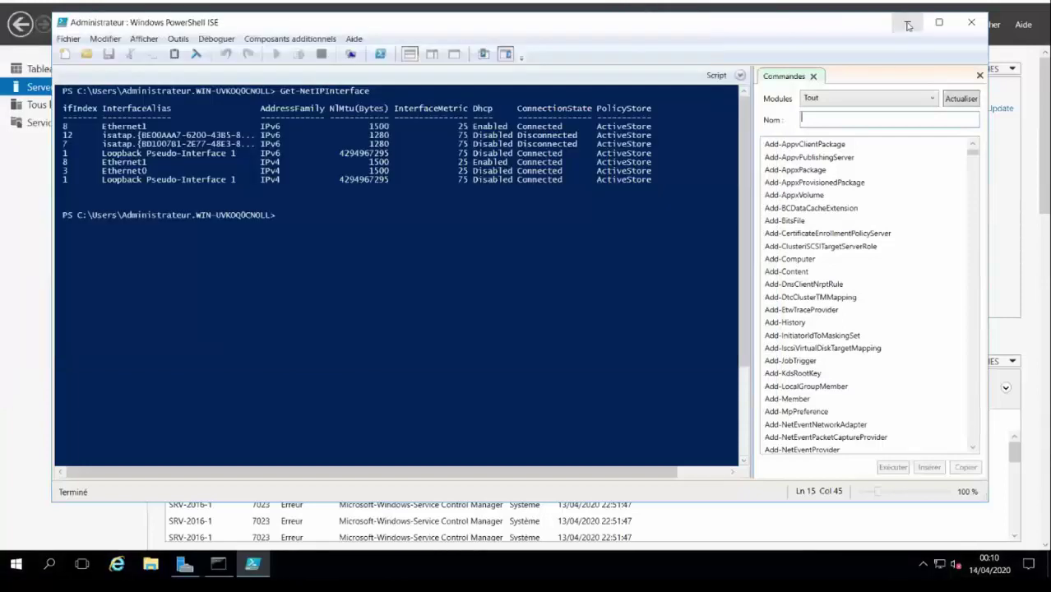
{"action": "left_click", "coordinate": [908, 25]}
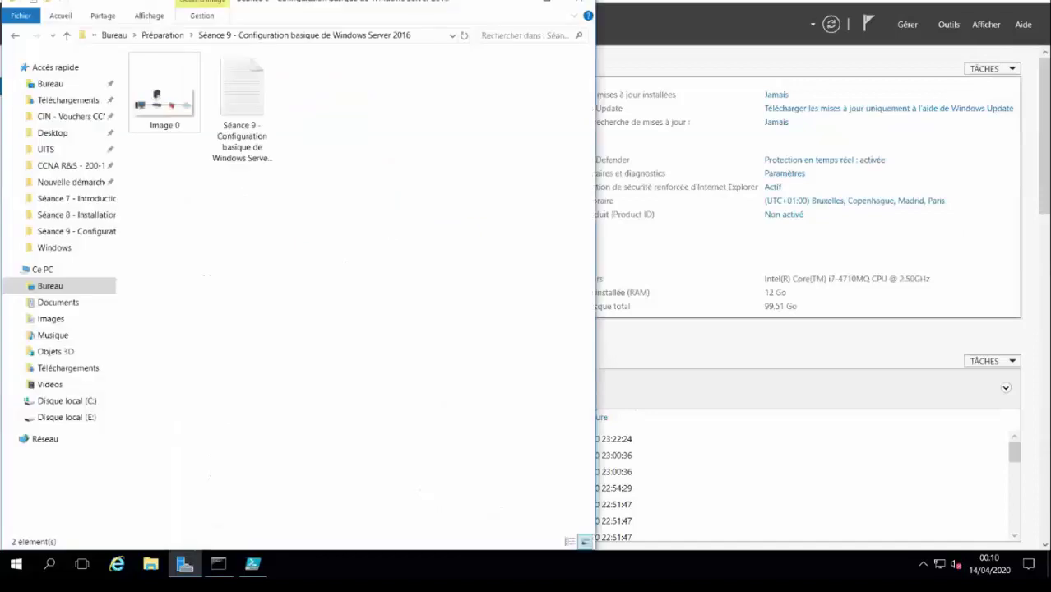
Step: View the network diagram Image 0 from the Séance 9 folder, then minimize the picture and the folder window
{"action": "left_click", "coordinate": [153, 98]}
{"action": "double_click", "coordinate": [153, 98]}
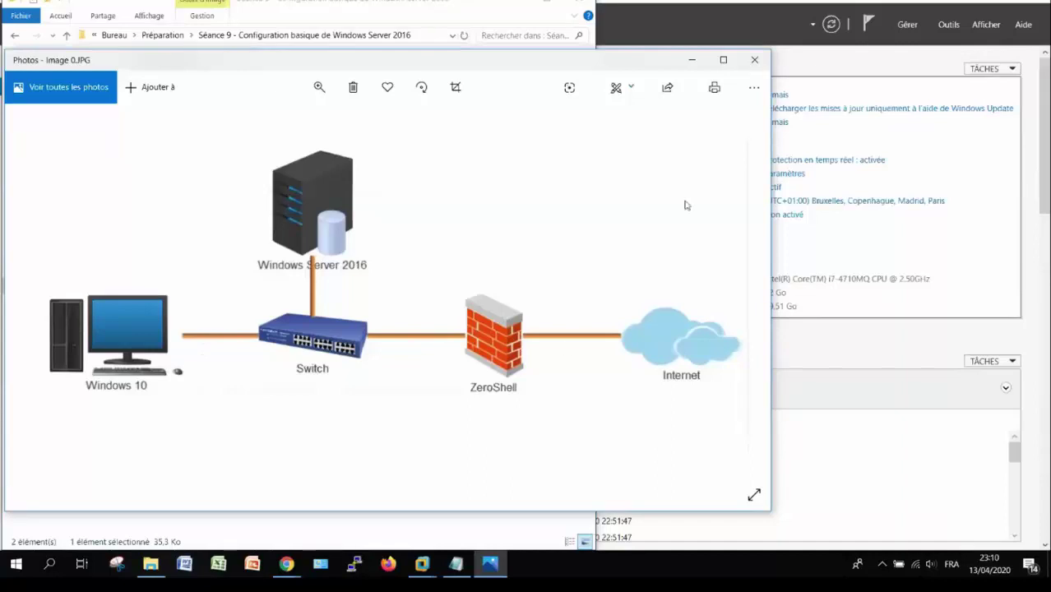
{"action": "left_click", "coordinate": [693, 63]}
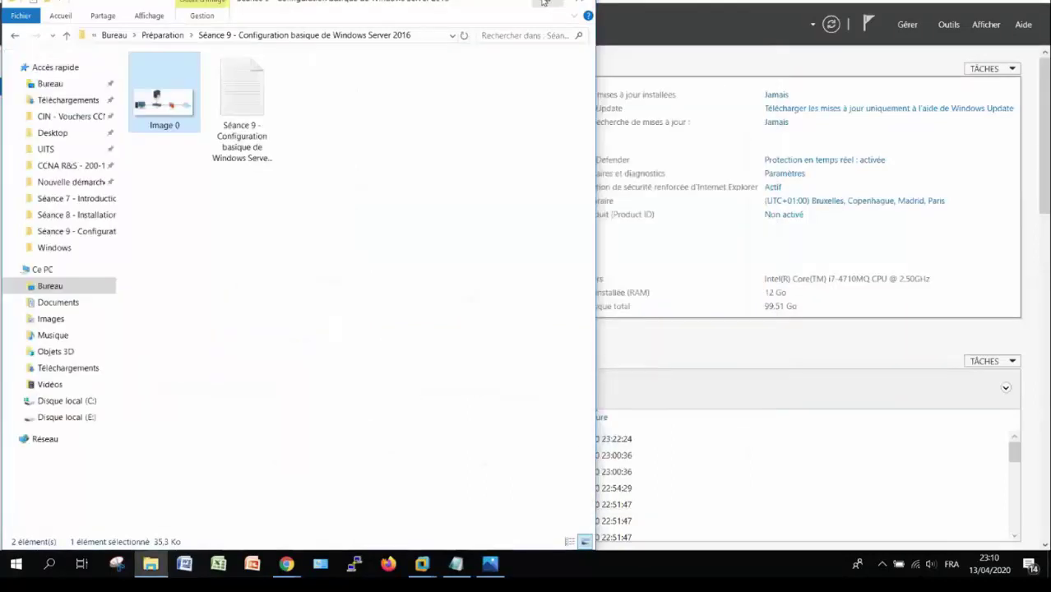
{"action": "left_click", "coordinate": [547, 4]}
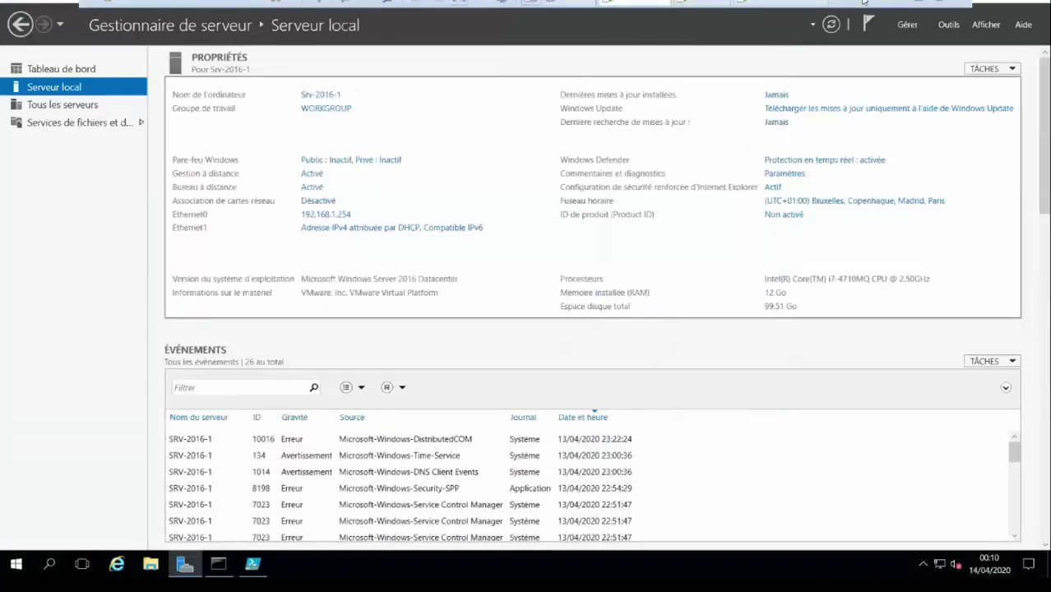
Step: Search the host computer for GNS and launch GNS3
{"action": "key", "text": "super"}
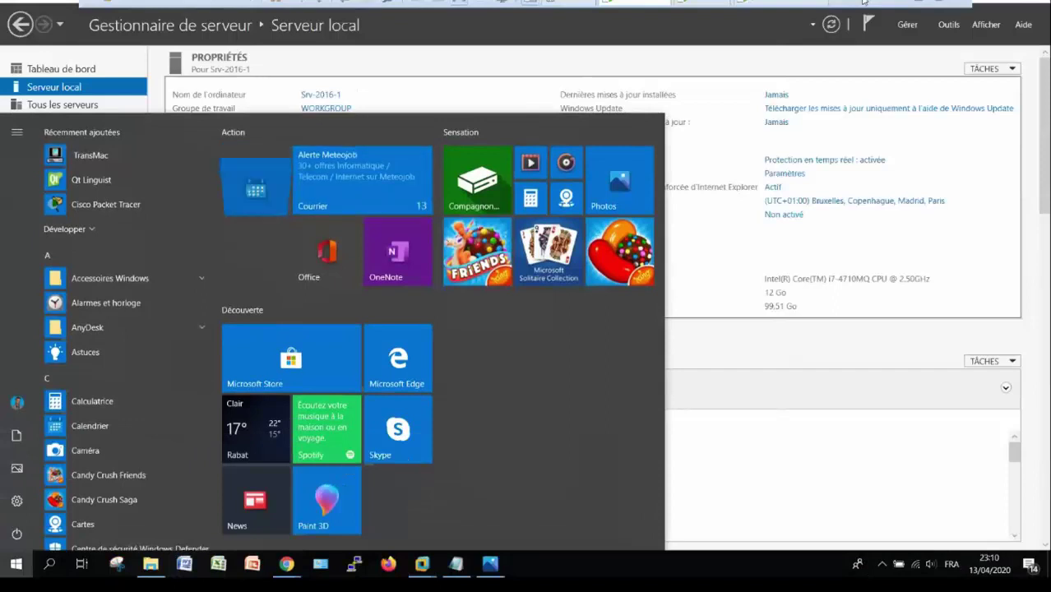
{"action": "type", "text": "GNS"}
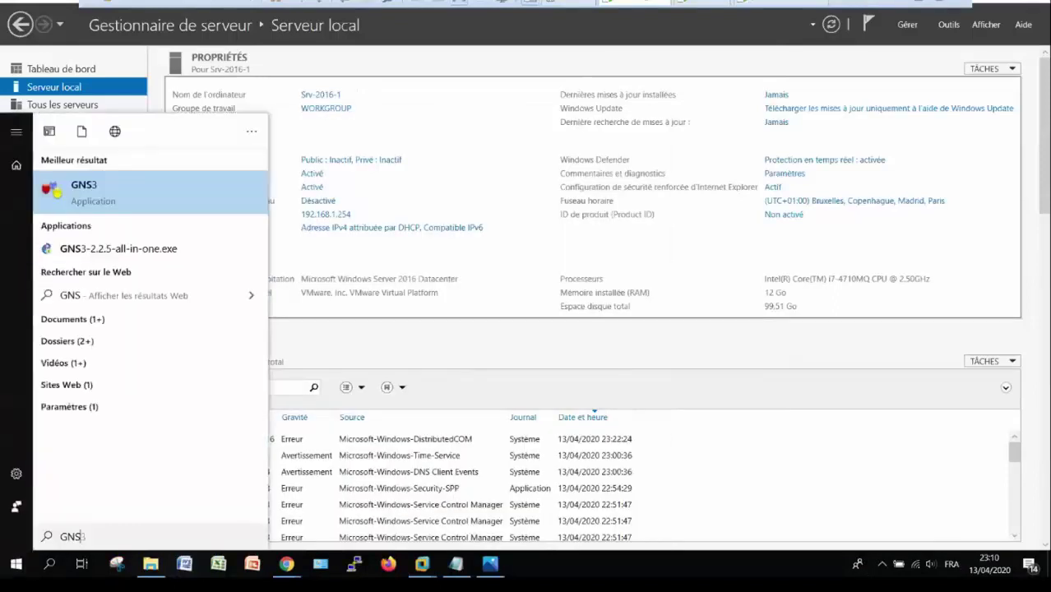
{"action": "right_click", "coordinate": [104, 191]}
{"action": "left_click", "coordinate": [152, 205]}
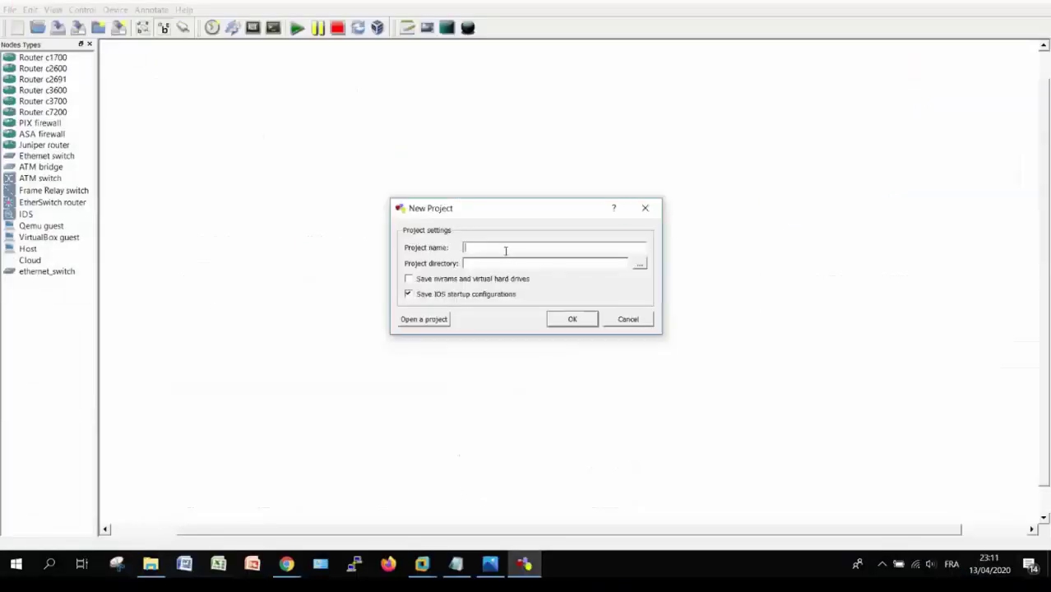
Step: Create a project named SRV2016 with saving of nvrams and virtual hard drives enabled
{"action": "type", "text": "SRV2016"}
{"action": "left_click", "coordinate": [419, 282]}
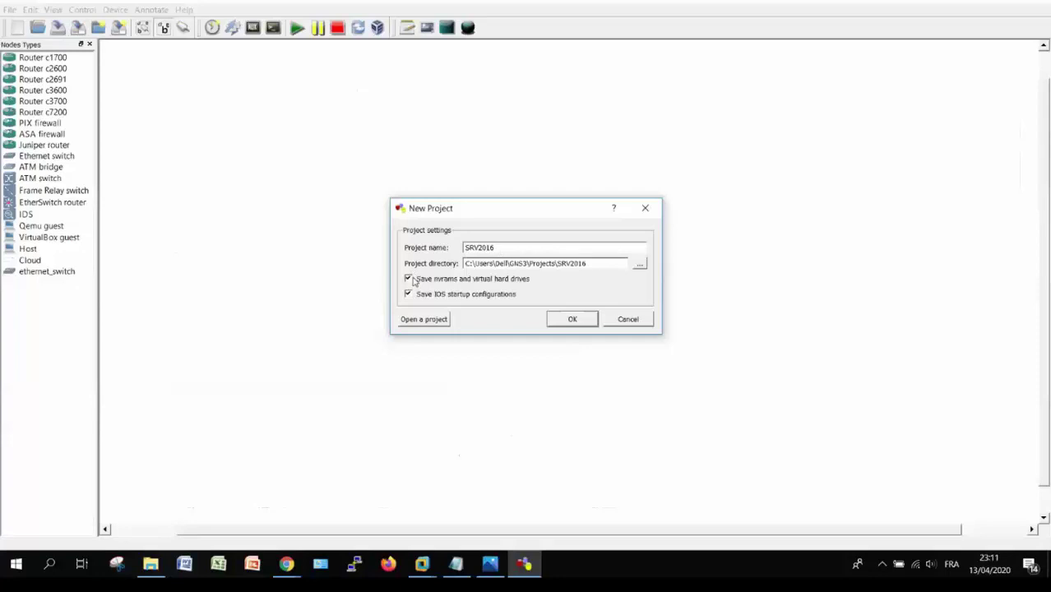
{"action": "left_click", "coordinate": [567, 318]}
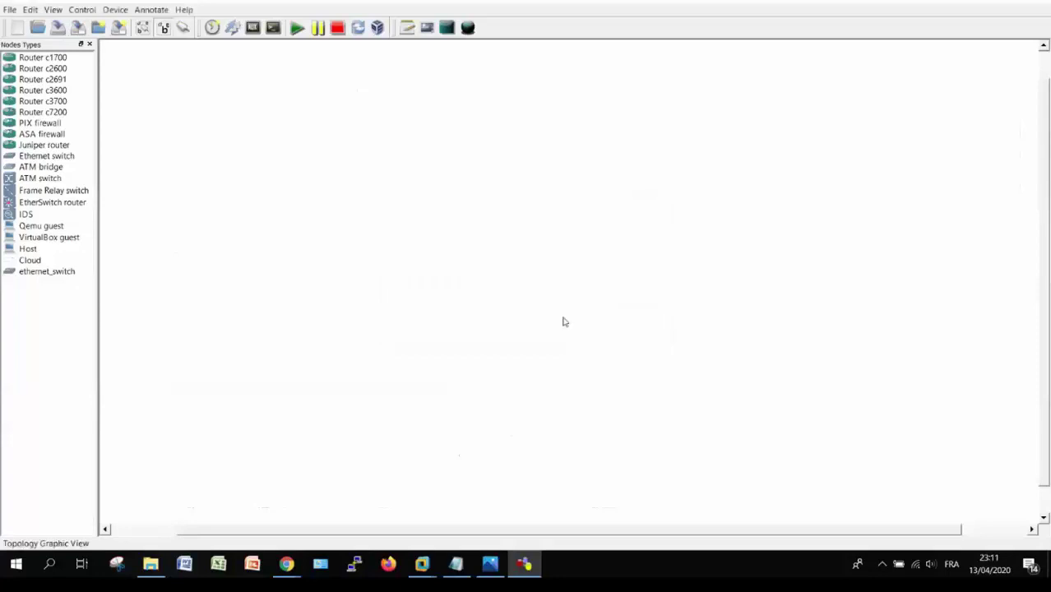
Step: Test the Dynamips settings in the preferences and accept them
{"action": "left_click", "coordinate": [32, 11]}
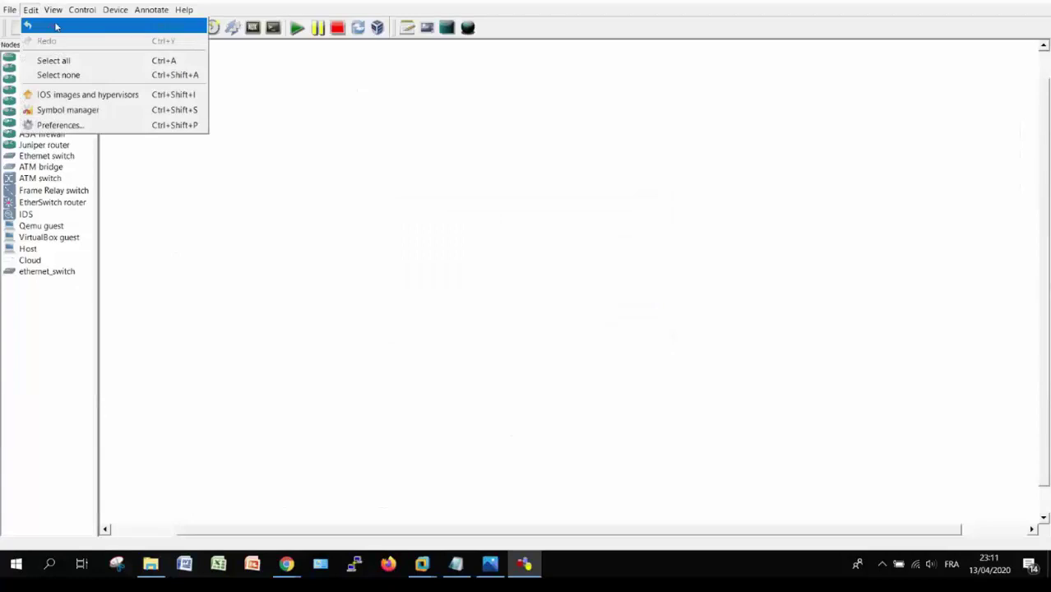
{"action": "left_click", "coordinate": [76, 125]}
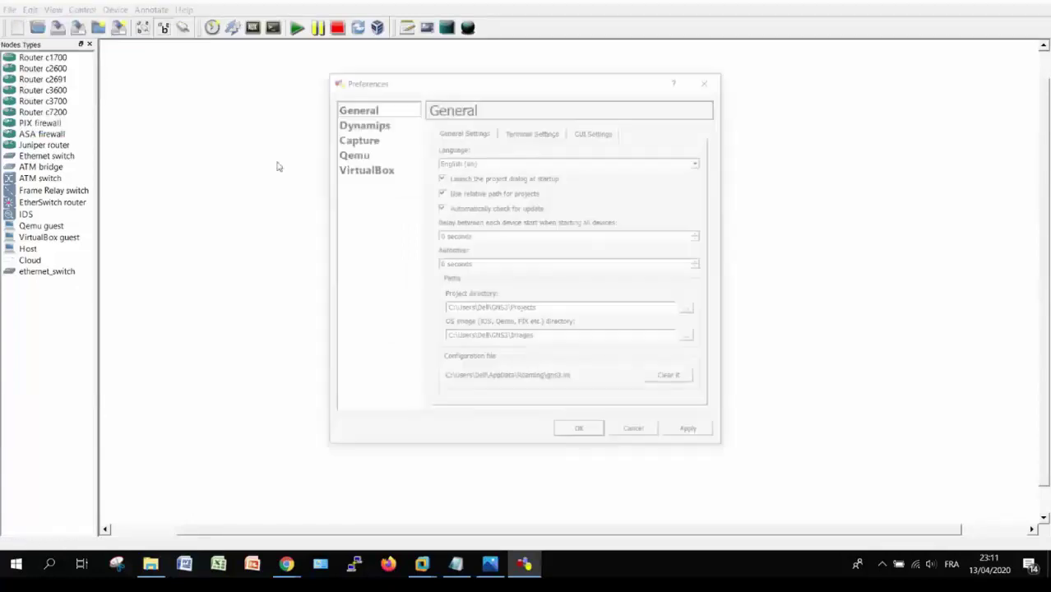
{"action": "left_click", "coordinate": [372, 127]}
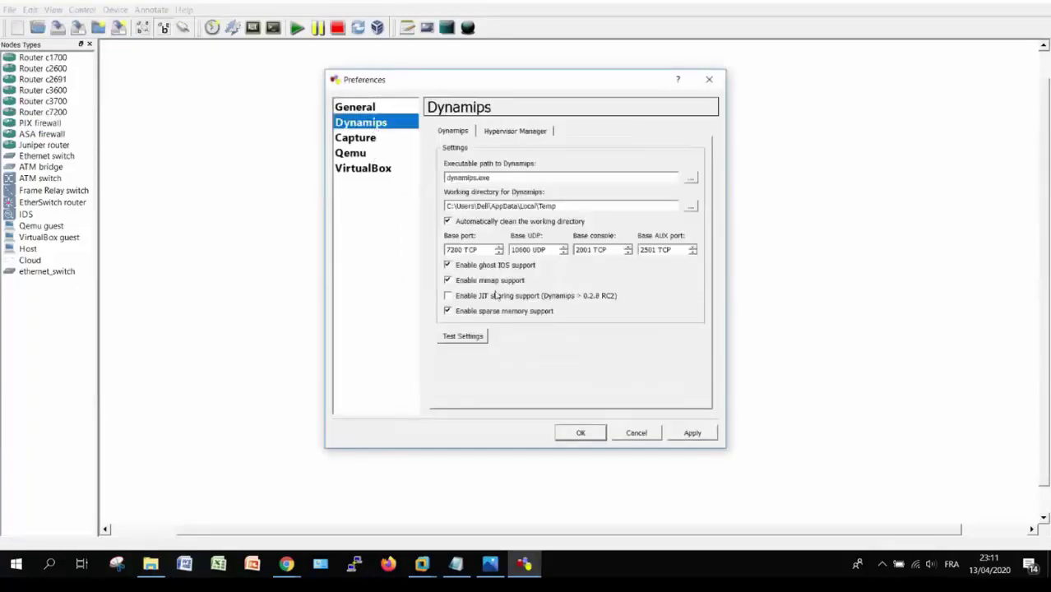
{"action": "left_click", "coordinate": [467, 341]}
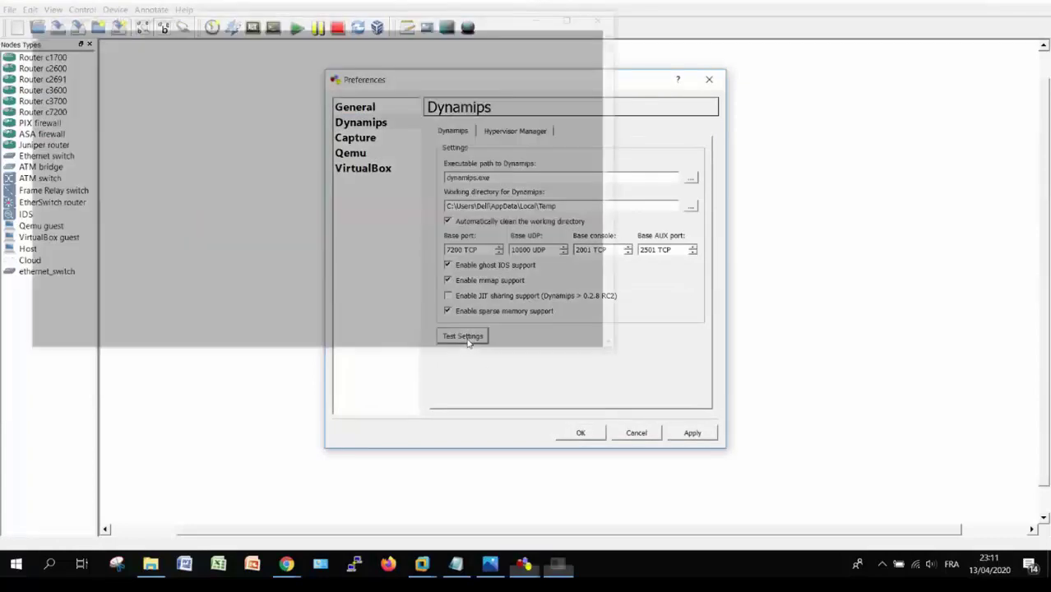
{"action": "left_click", "coordinate": [580, 432]}
Step: Review the settings of the registered 3640, 7200 and 3725 IOS images and close the list
{"action": "left_click", "coordinate": [30, 10]}
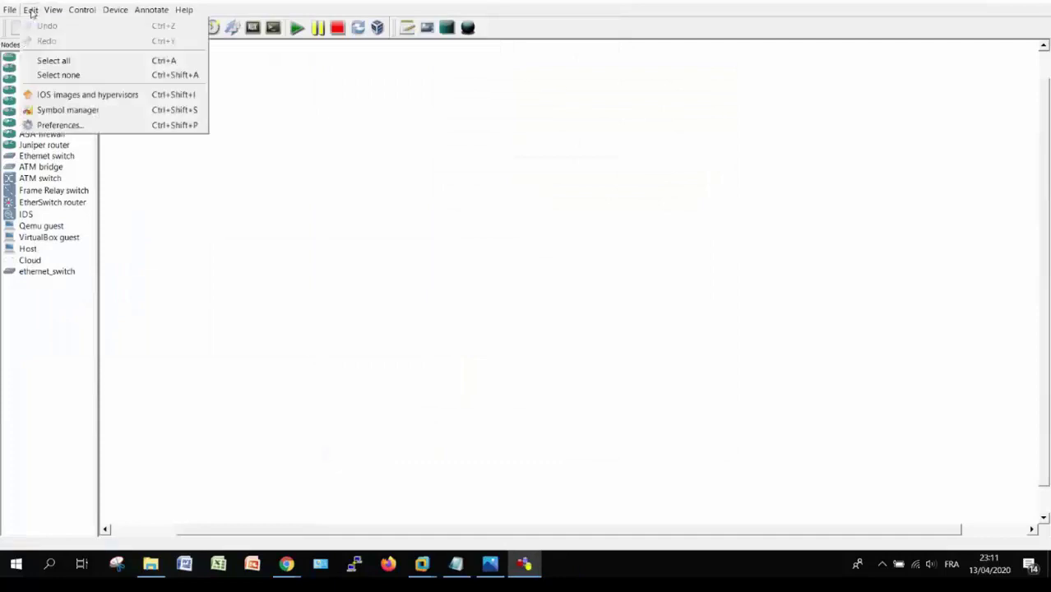
{"action": "left_click", "coordinate": [78, 95]}
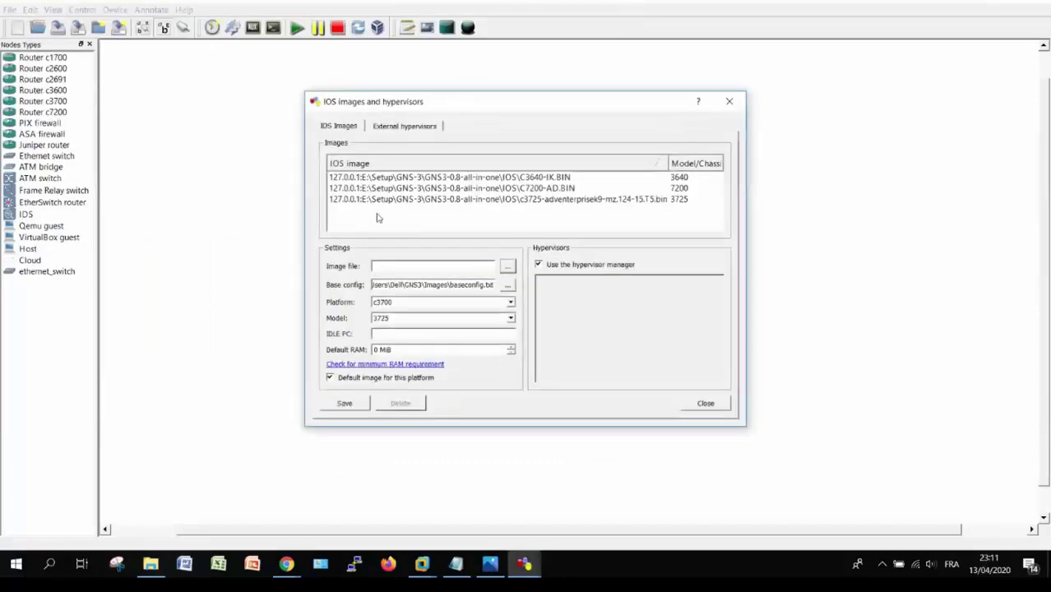
{"action": "left_click", "coordinate": [684, 189]}
{"action": "left_click", "coordinate": [683, 179]}
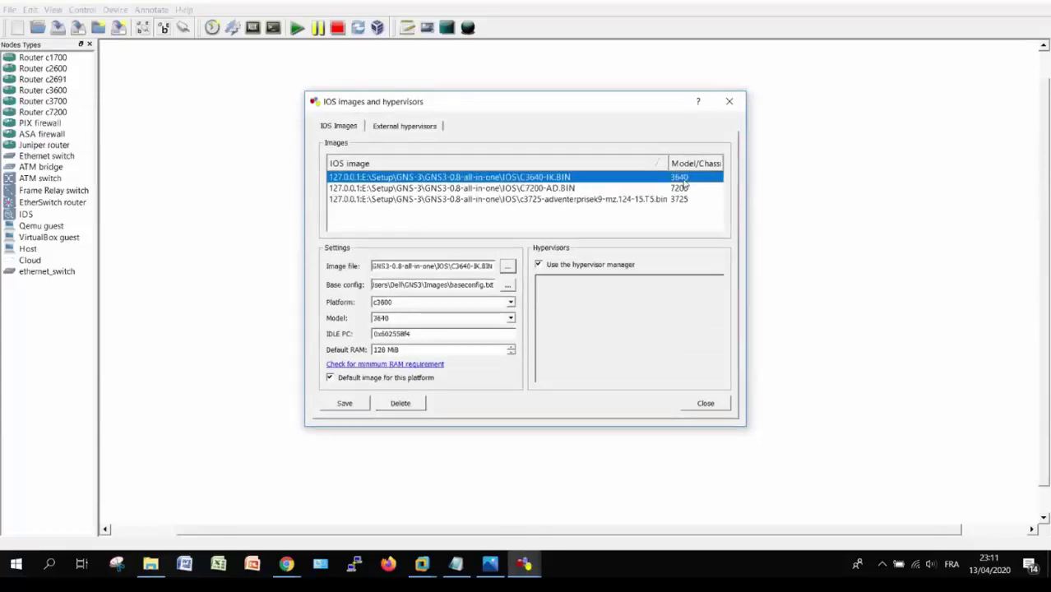
{"action": "left_click", "coordinate": [684, 201]}
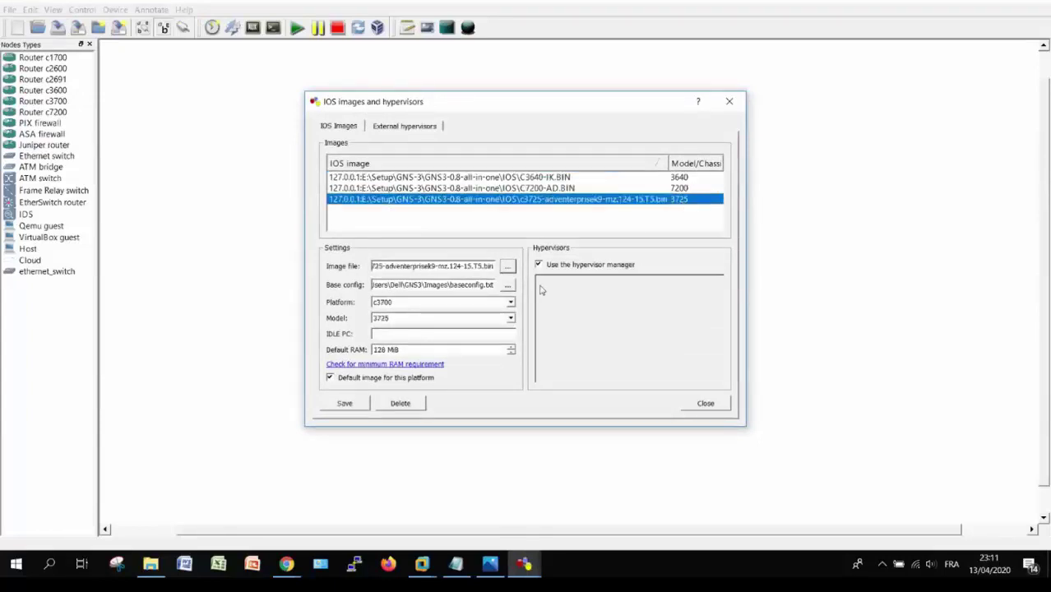
{"action": "left_click", "coordinate": [663, 188]}
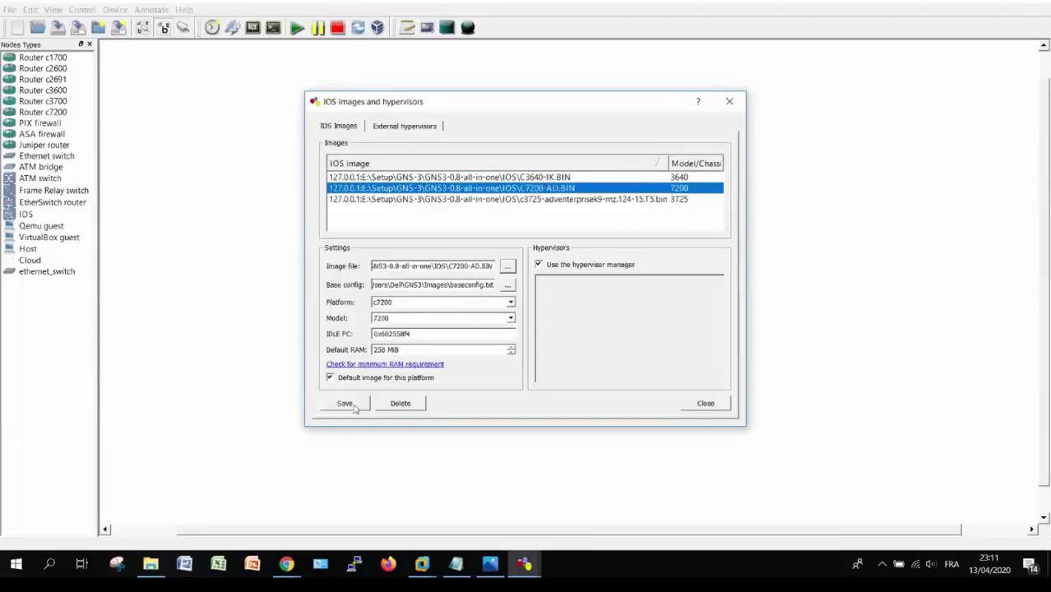
{"action": "left_click", "coordinate": [699, 404]}
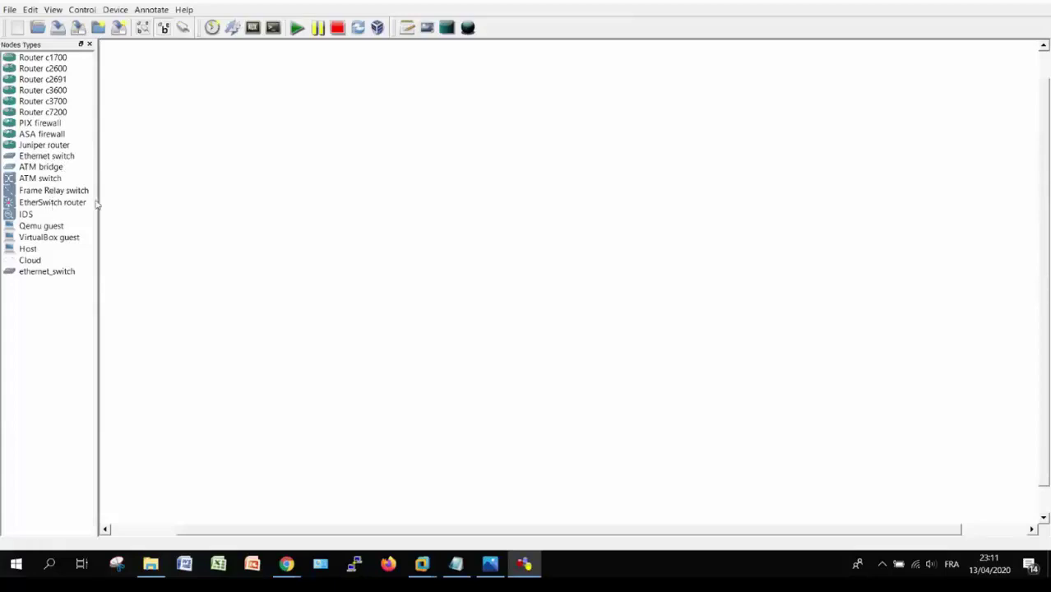
Step: Add an Ethernet switch to the topology and view the available port types in its configuration
{"action": "left_click_drag", "start_coordinate": [57, 157], "coordinate": [490, 166]}
{"action": "left_click_drag", "start_coordinate": [441, 130], "coordinate": [563, 214]}
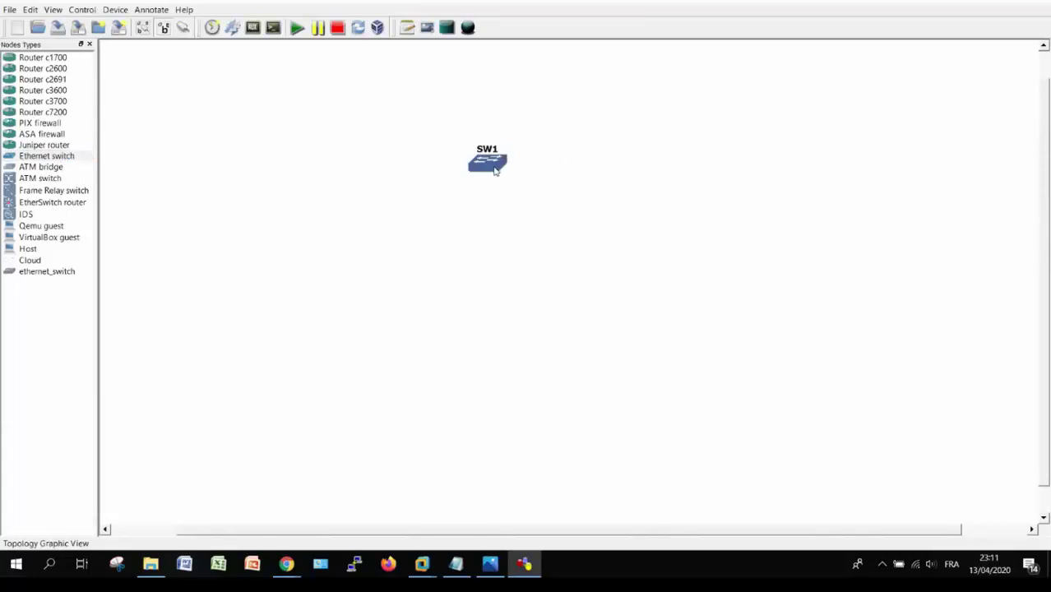
{"action": "double_click", "coordinate": [493, 169]}
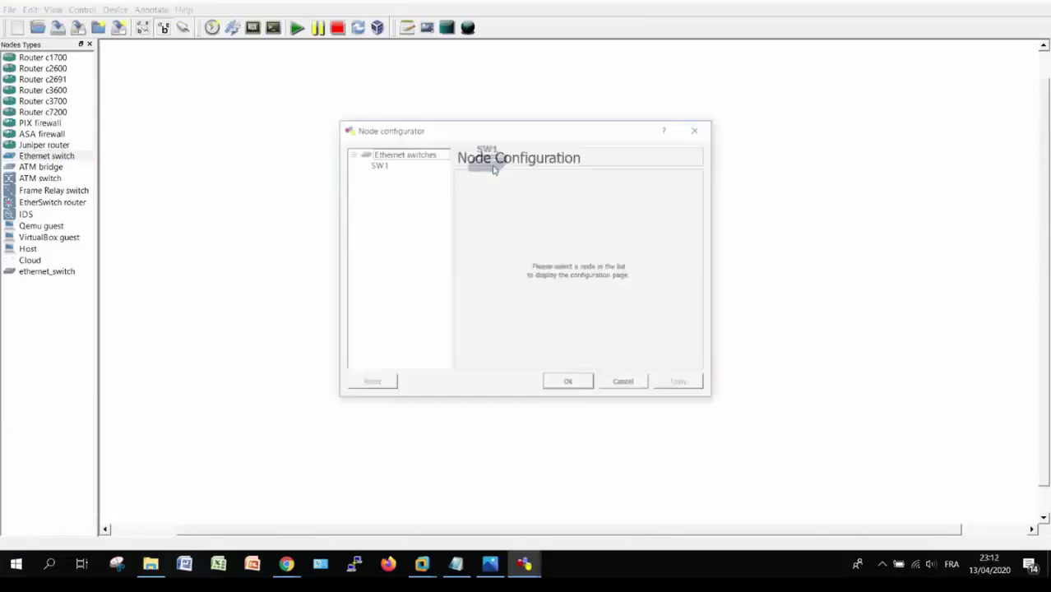
{"action": "left_click", "coordinate": [381, 165]}
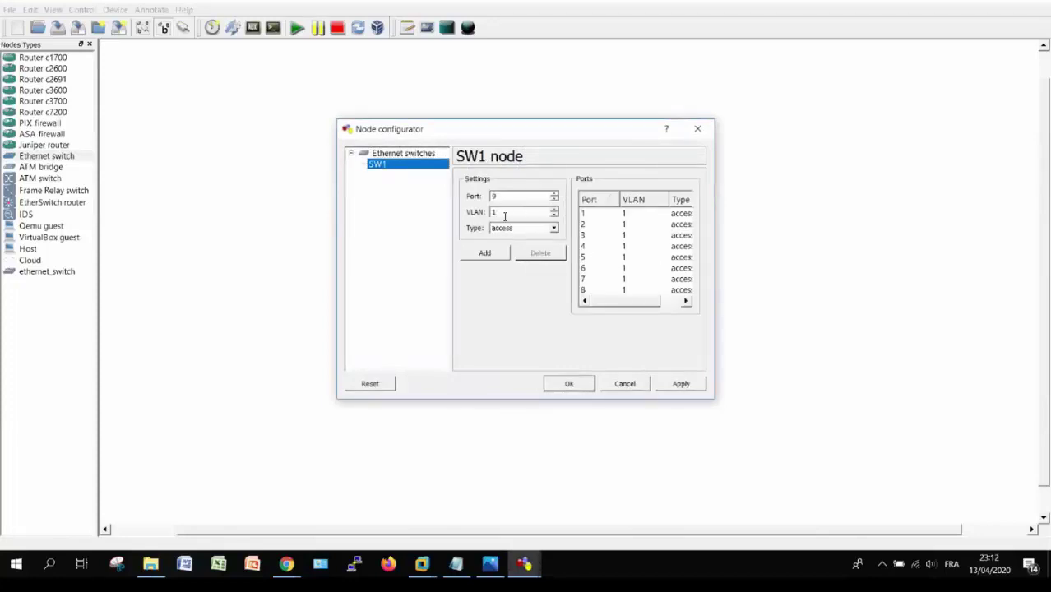
{"action": "left_click", "coordinate": [556, 229]}
{"action": "left_click", "coordinate": [556, 234]}
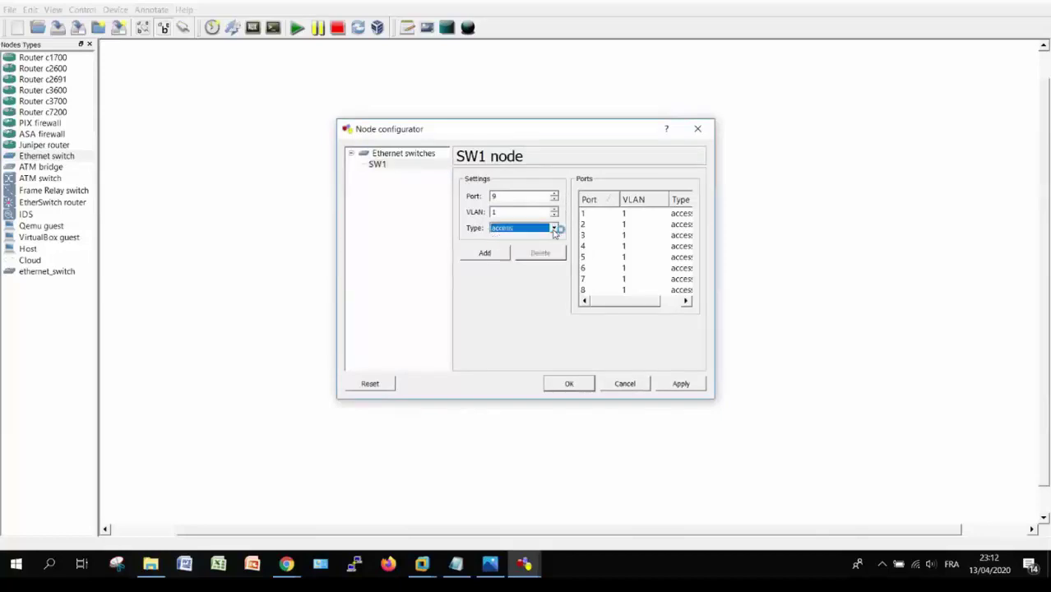
{"action": "left_click", "coordinate": [555, 228]}
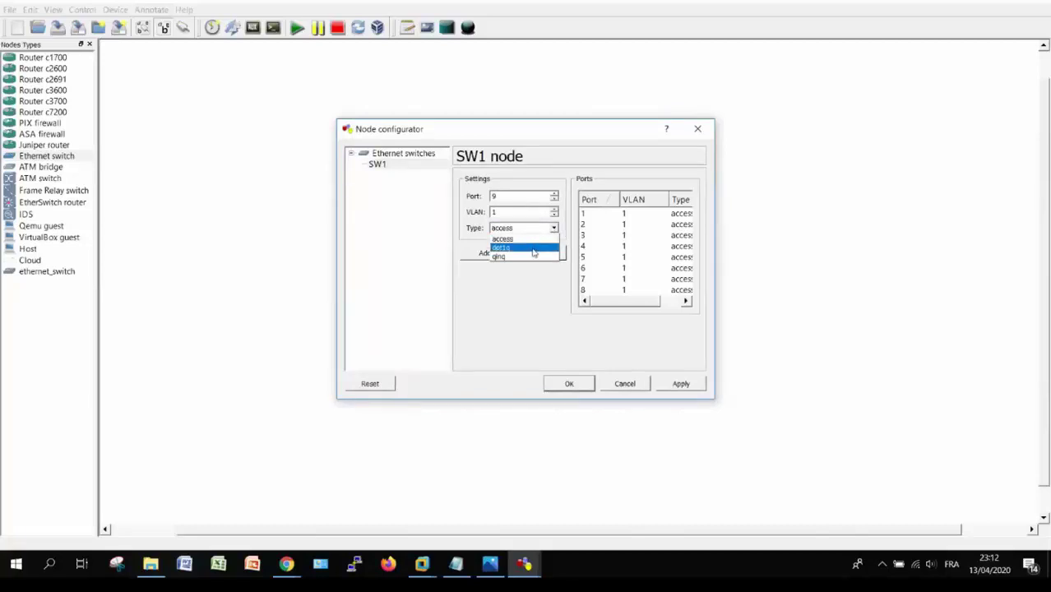
{"action": "left_click", "coordinate": [625, 384]}
Step: Reposition switch SW1 near the upper middle of the topology canvas
{"action": "left_click_drag", "start_coordinate": [495, 174], "coordinate": [495, 233]}
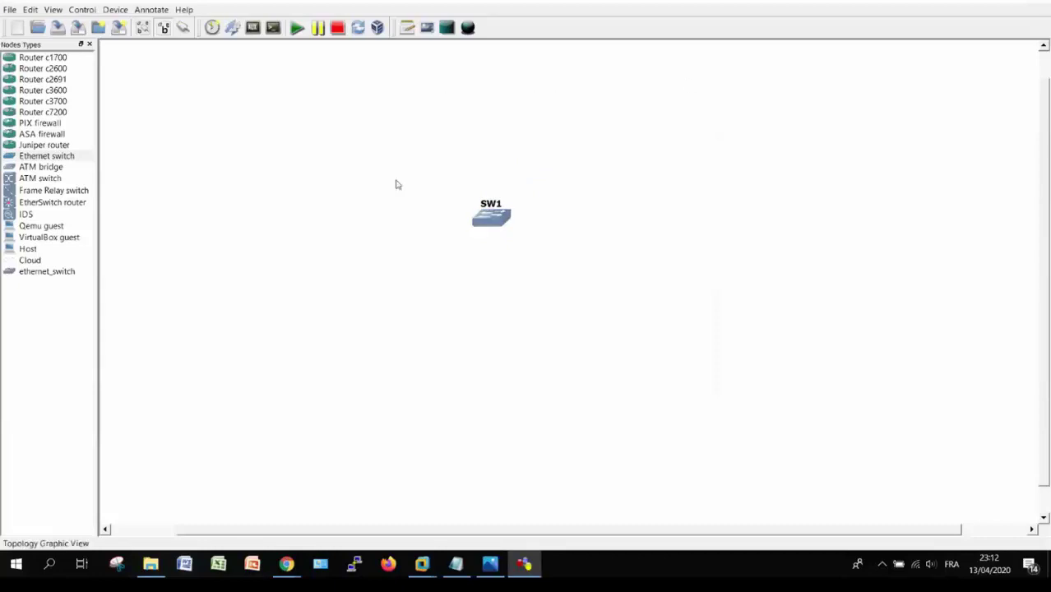
{"action": "scroll", "coordinate": [396, 184], "scroll_direction": "up", "scroll_amount": 2}
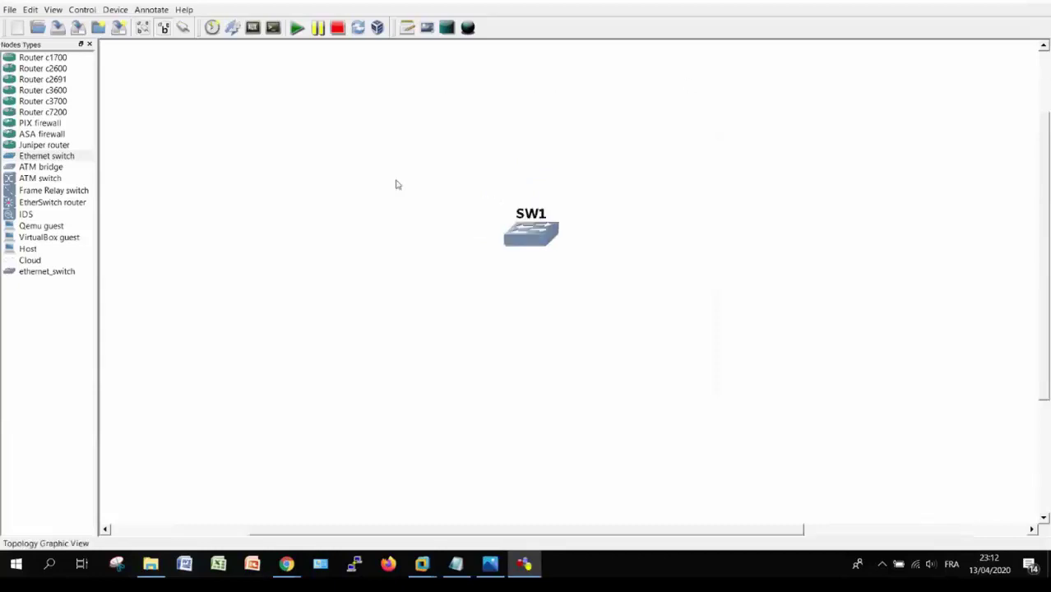
{"action": "left_click_drag", "start_coordinate": [561, 264], "coordinate": [477, 163]}
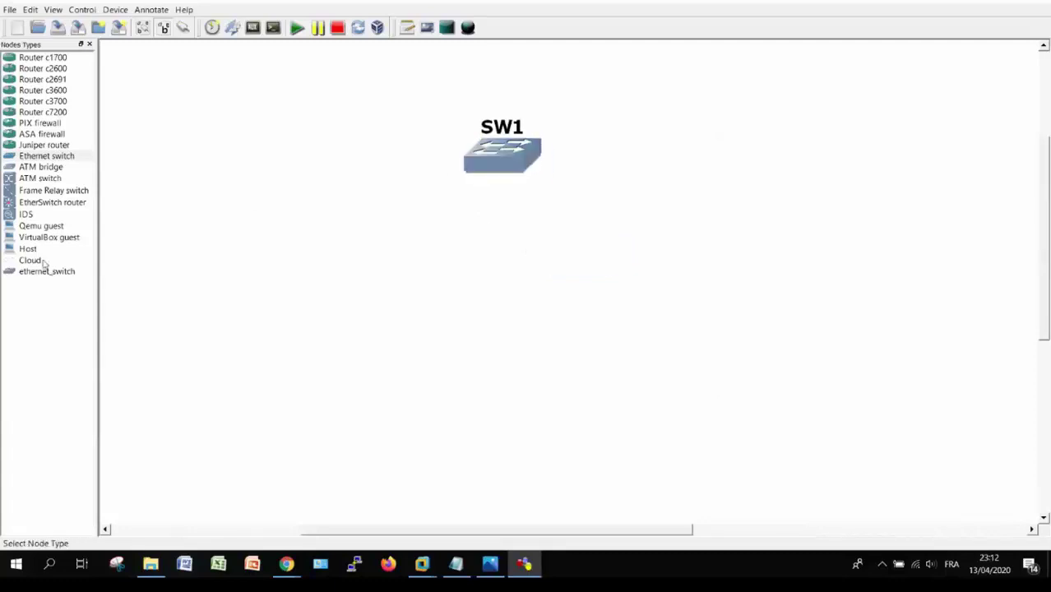
Step: Add three clouds side by side below switch SW1
{"action": "left_click_drag", "start_coordinate": [38, 262], "coordinate": [323, 303]}
{"action": "left_click_drag", "start_coordinate": [136, 271], "coordinate": [540, 333]}
{"action": "left_click_drag", "start_coordinate": [49, 265], "coordinate": [812, 297]}
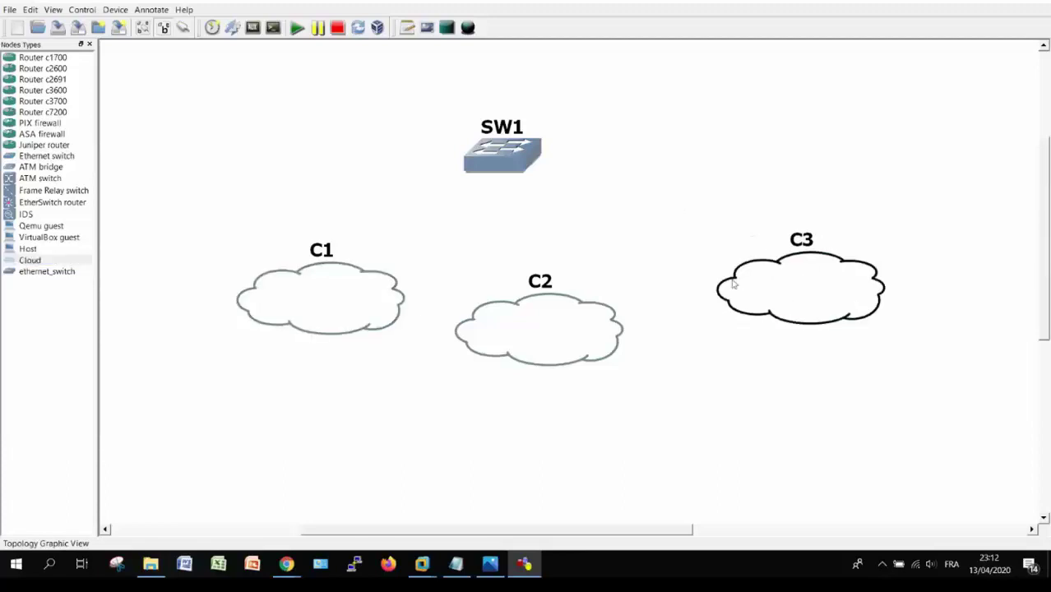
Step: Change the symbol of cloud C1 to server
{"action": "right_click", "coordinate": [284, 307]}
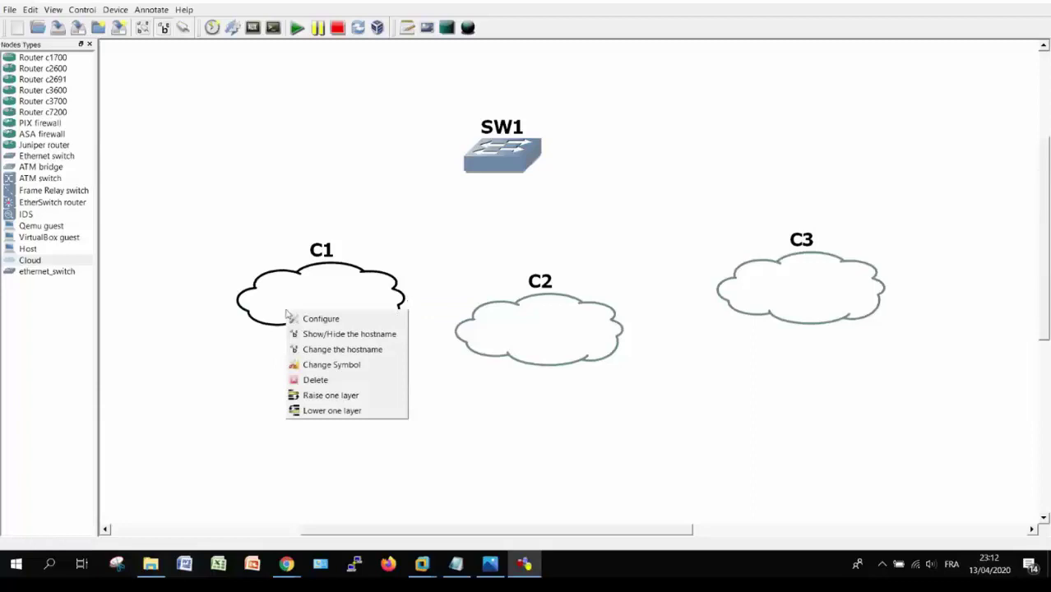
{"action": "left_click", "coordinate": [347, 367]}
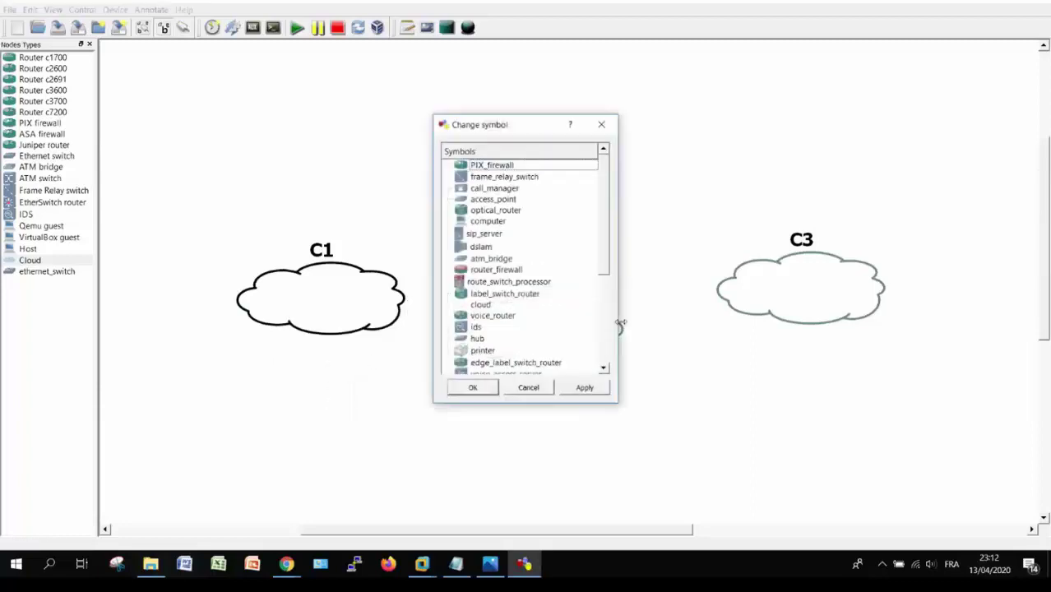
{"action": "left_click_drag", "start_coordinate": [607, 249], "coordinate": [581, 329]}
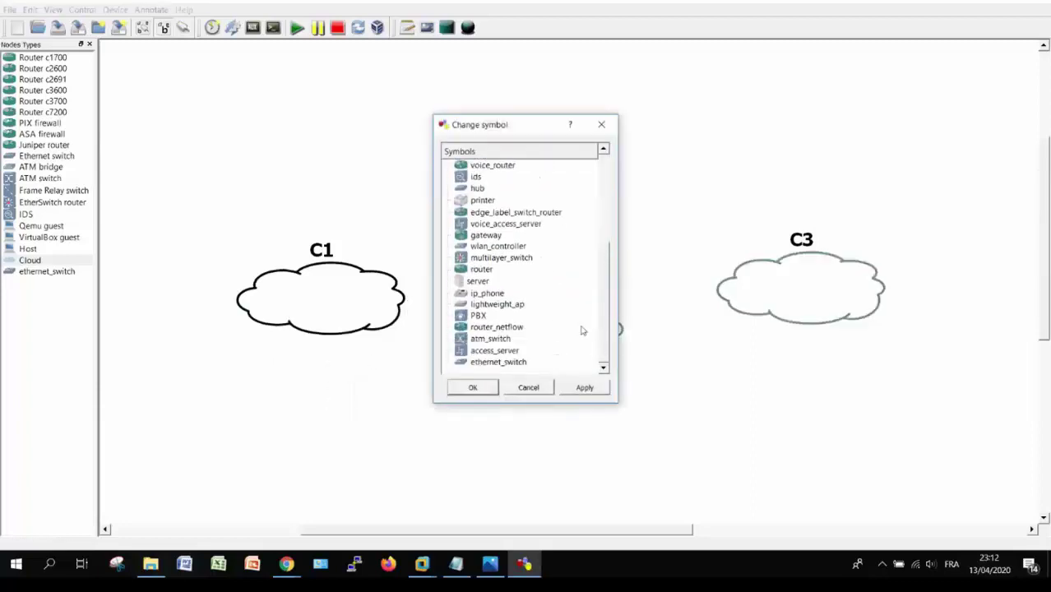
{"action": "left_click", "coordinate": [480, 280]}
{"action": "left_click", "coordinate": [472, 388]}
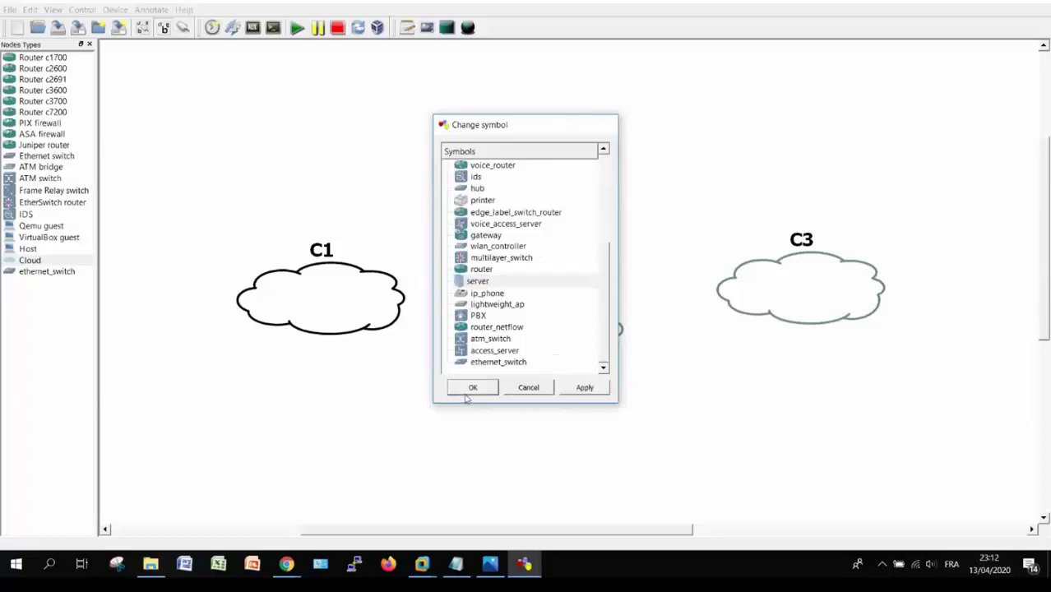
Step: Set the hostname of the server node C1 to Srv2016
{"action": "right_click", "coordinate": [280, 293]}
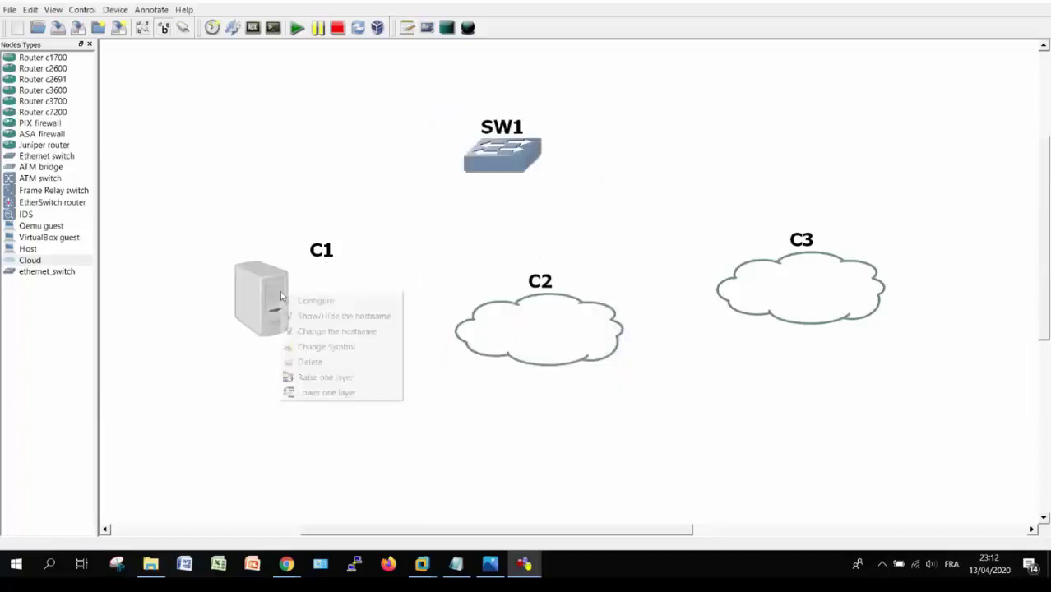
{"action": "left_click", "coordinate": [341, 331]}
{"action": "type", "text": "Srv2016"}
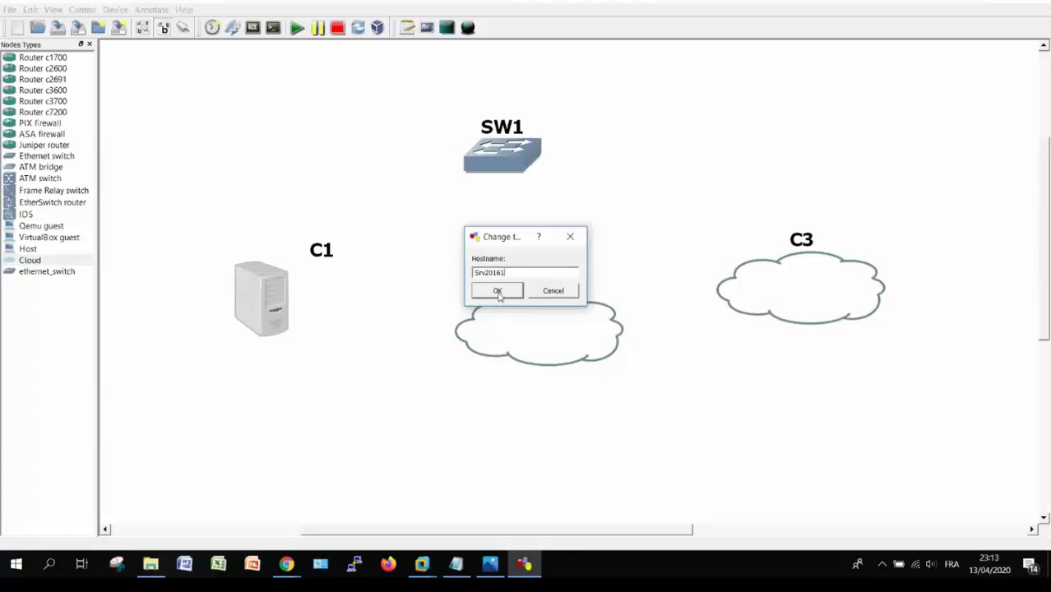
{"action": "left_click", "coordinate": [498, 292]}
Step: Set the hostname of cloud C2 to Win10
{"action": "left_click", "coordinate": [544, 343]}
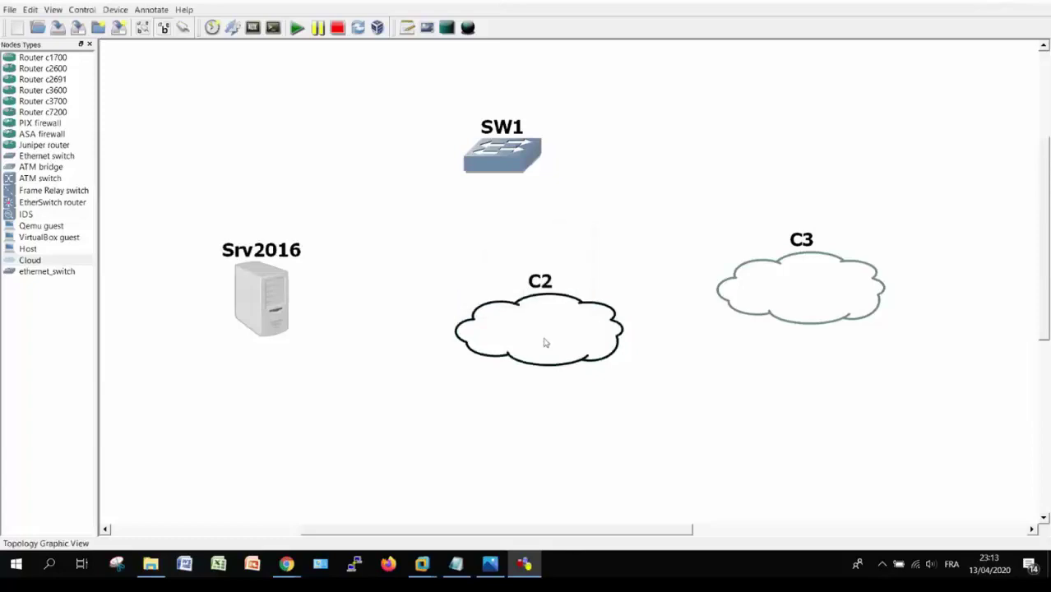
{"action": "right_click", "coordinate": [544, 340]}
{"action": "left_click", "coordinate": [609, 379]}
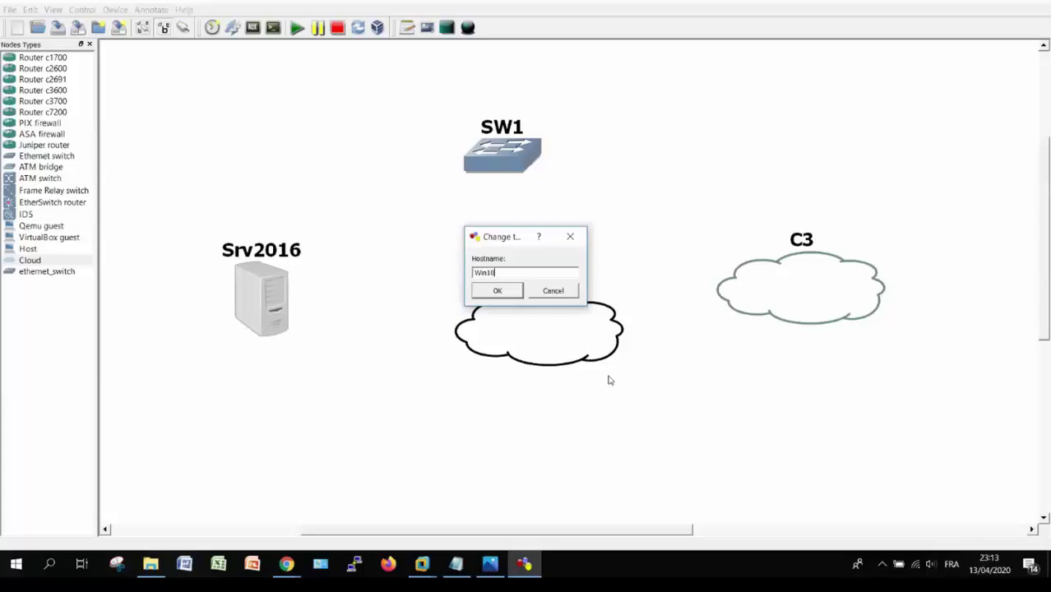
{"action": "left_click", "coordinate": [502, 294]}
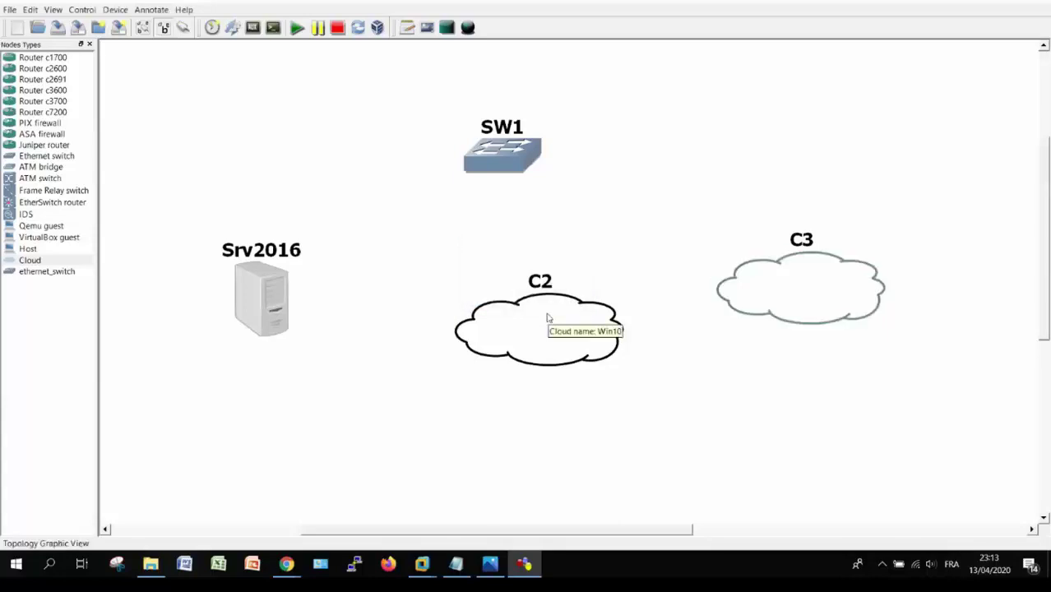
Step: Change the symbol of cloud C2 to computer
{"action": "right_click", "coordinate": [547, 317]}
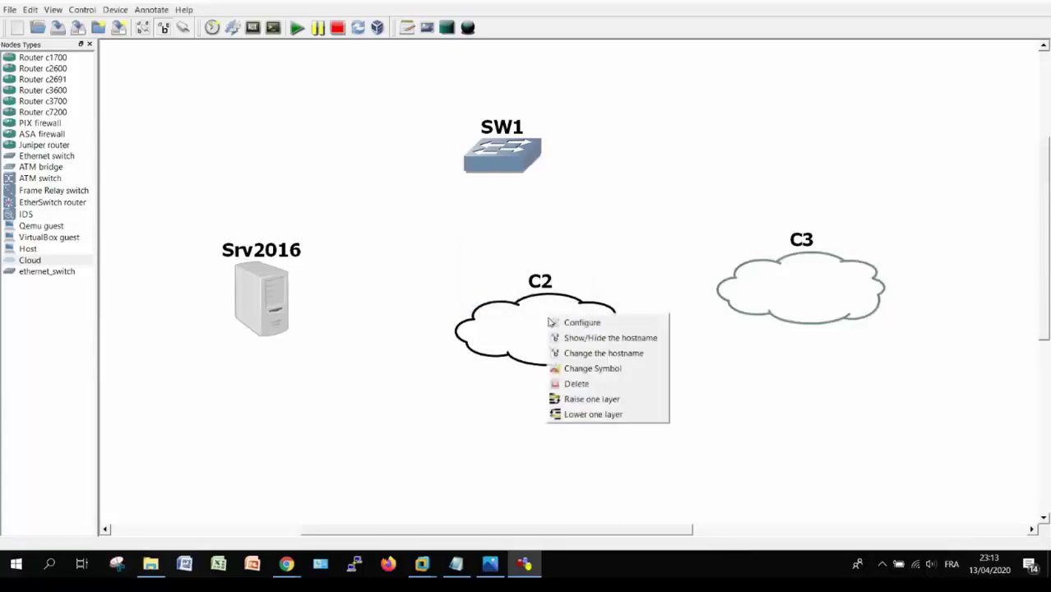
{"action": "left_click", "coordinate": [618, 372]}
{"action": "left_click", "coordinate": [481, 222]}
{"action": "left_click", "coordinate": [475, 389]}
Step: Change the symbol of cloud C3 to computer
{"action": "right_click", "coordinate": [833, 293]}
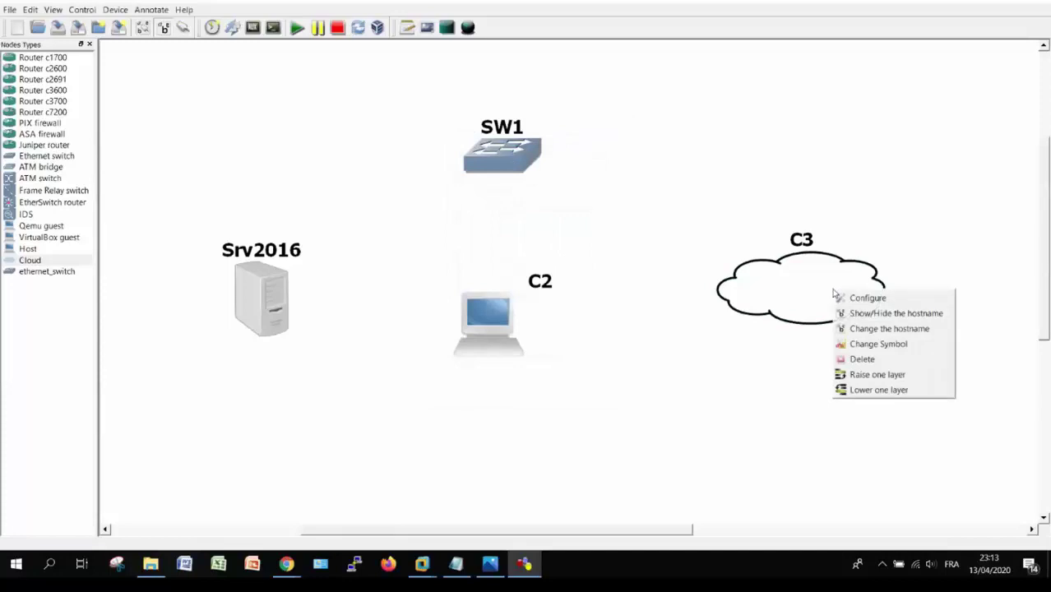
{"action": "left_click", "coordinate": [873, 343]}
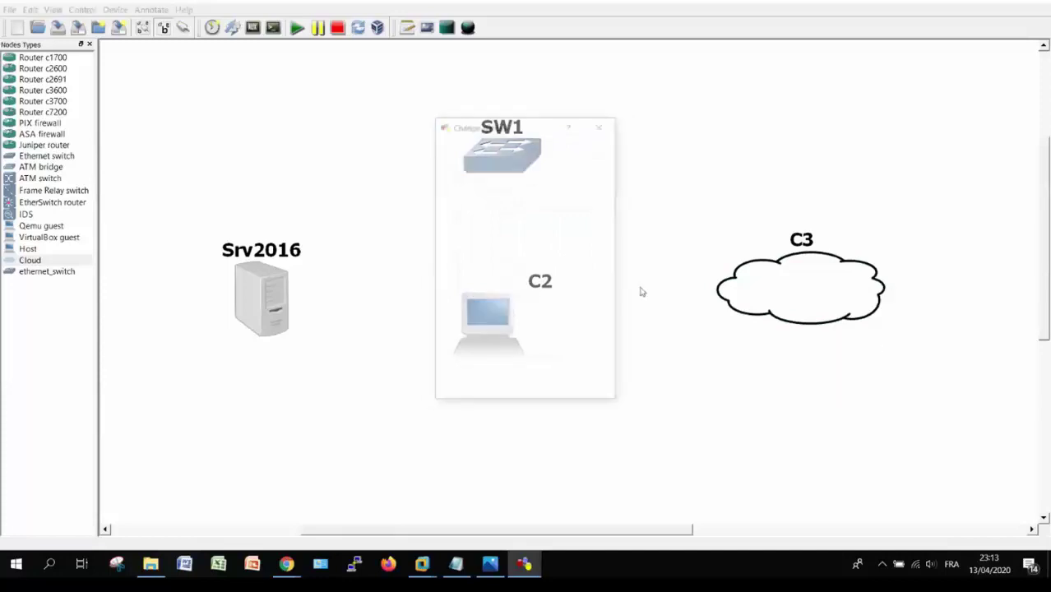
{"action": "left_click", "coordinate": [485, 221]}
{"action": "left_click", "coordinate": [473, 387]}
Step: Change the hostname of the computer node C2 to Win10
{"action": "right_click", "coordinate": [479, 321]}
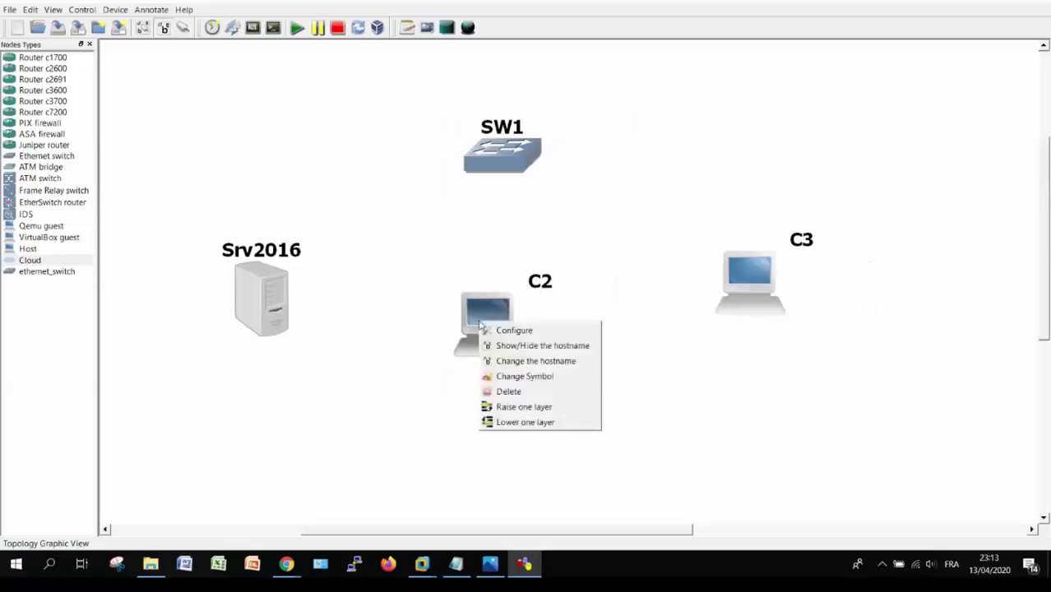
{"action": "left_click", "coordinate": [547, 366]}
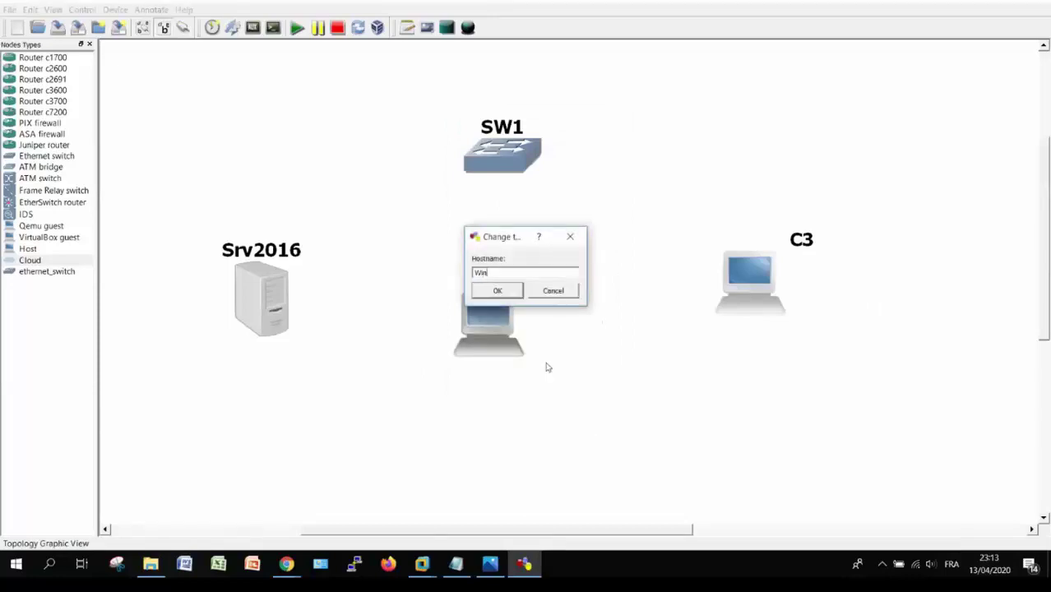
{"action": "left_click", "coordinate": [497, 291]}
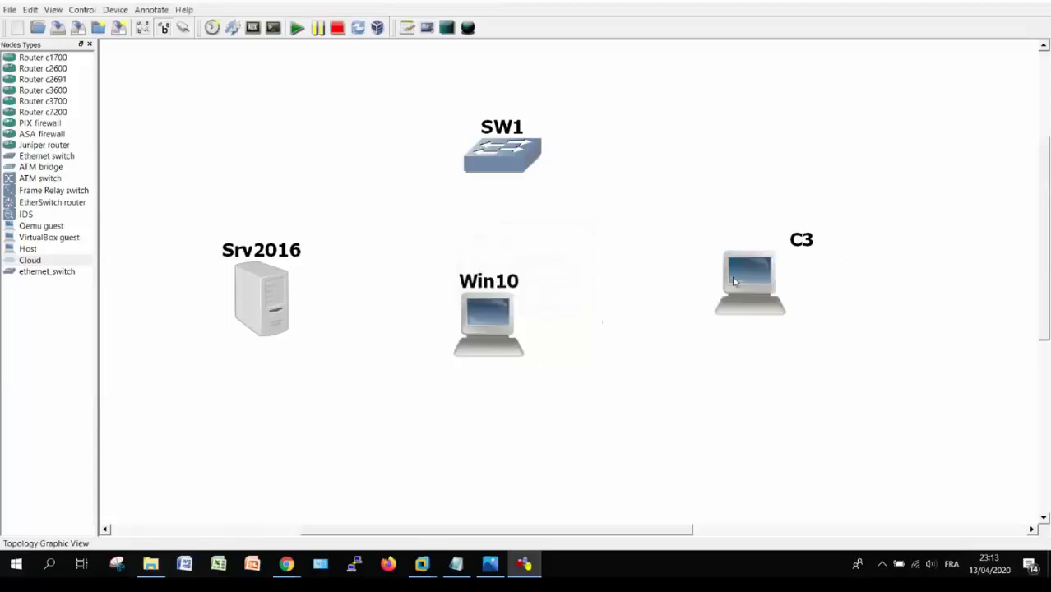
Step: Change the hostname of the computer node C3 to MyPC
{"action": "right_click", "coordinate": [736, 279]}
{"action": "left_click", "coordinate": [794, 319]}
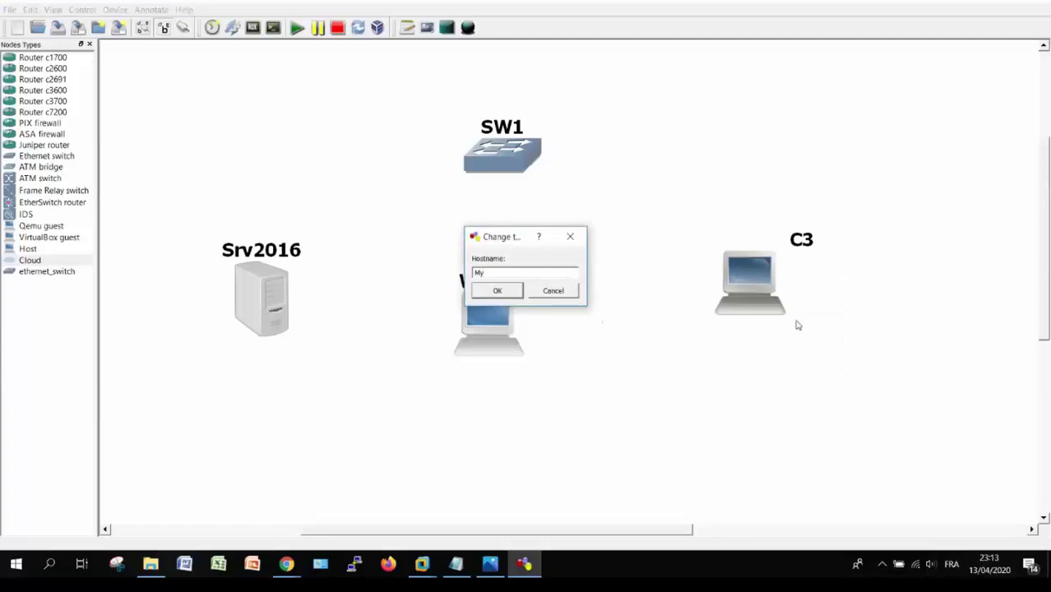
{"action": "left_click", "coordinate": [497, 292]}
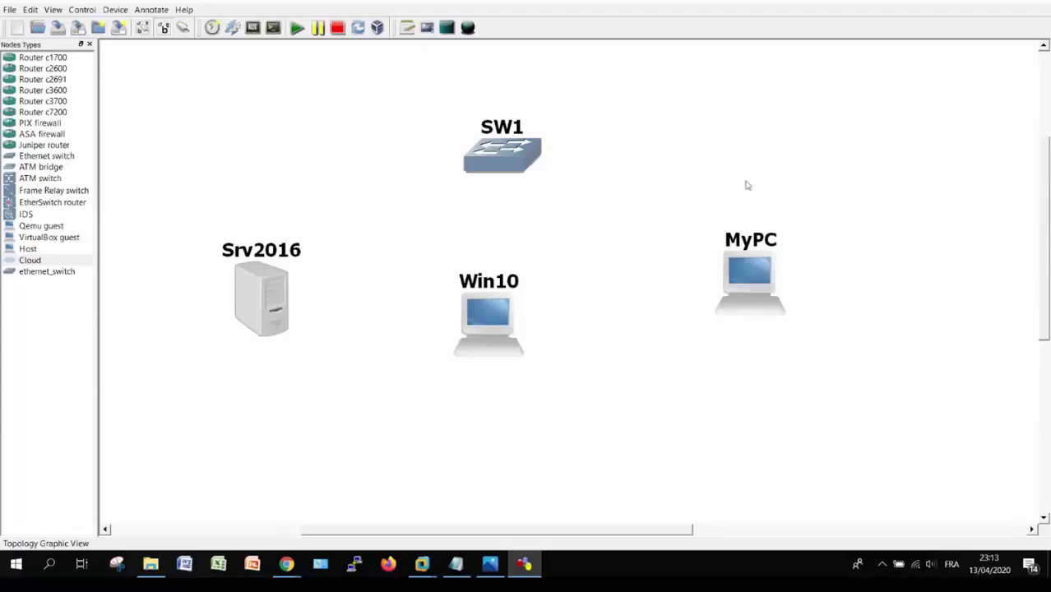
Step: Look up the host's Wi-Fi connection details in the Windows network settings, then return to the GNS3 topology
{"action": "right_click", "coordinate": [899, 564]}
{"action": "left_click", "coordinate": [904, 546]}
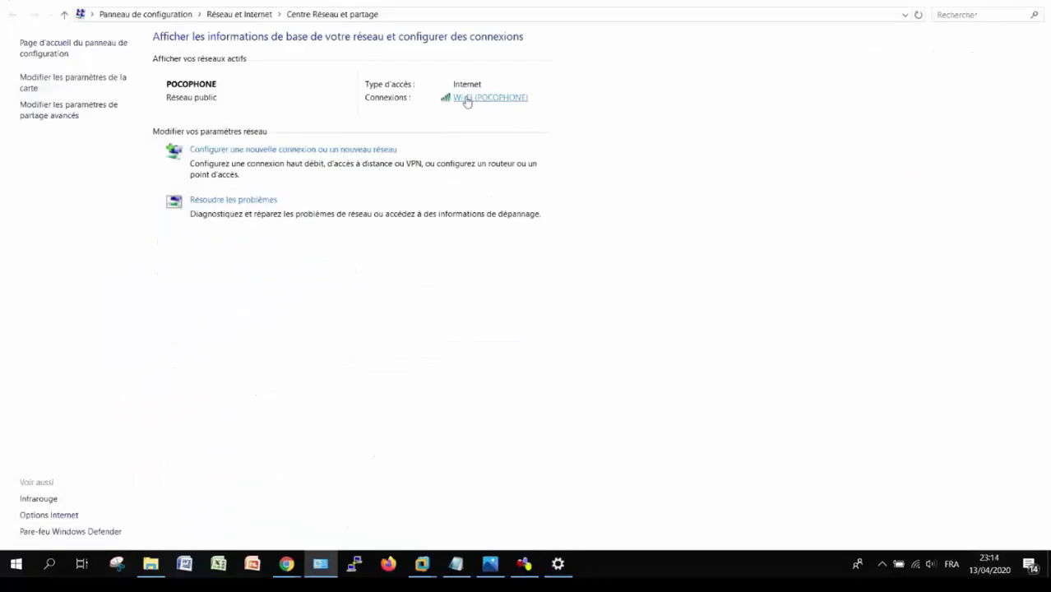
{"action": "left_click", "coordinate": [466, 100]}
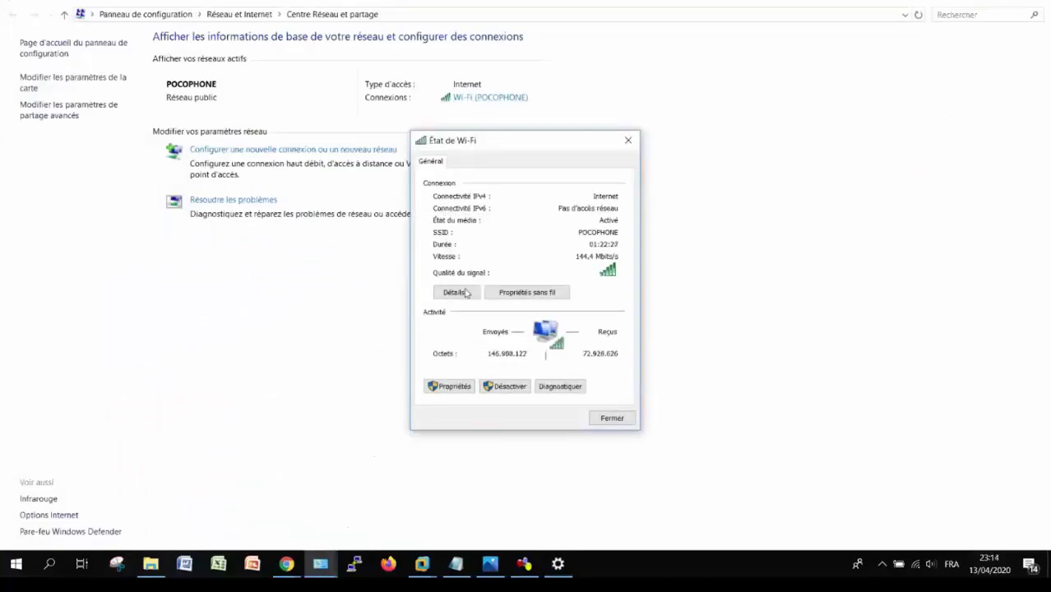
{"action": "left_click", "coordinate": [462, 298]}
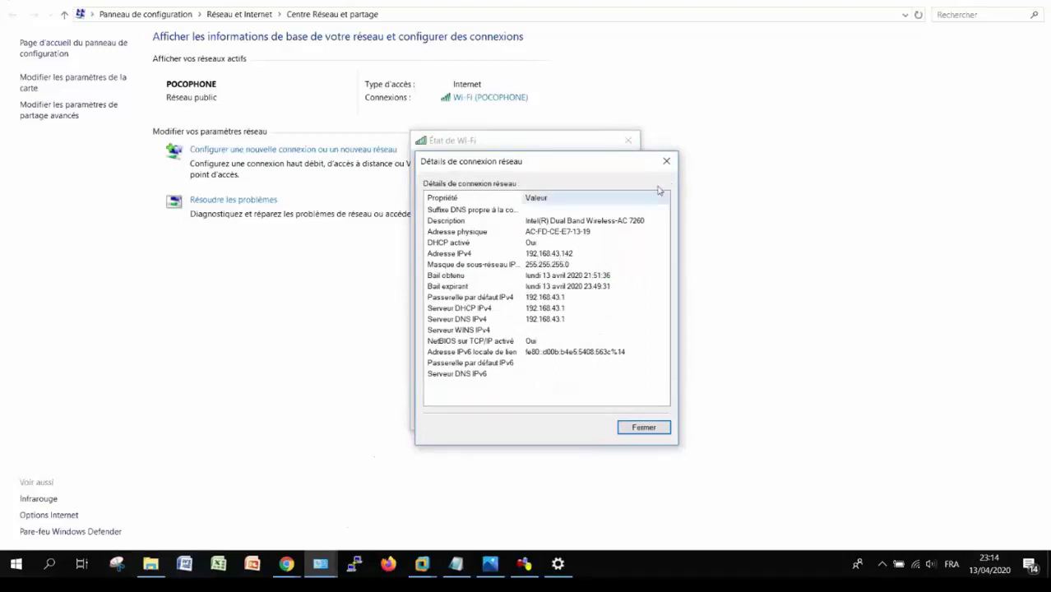
{"action": "left_click", "coordinate": [666, 161]}
{"action": "left_click", "coordinate": [628, 140]}
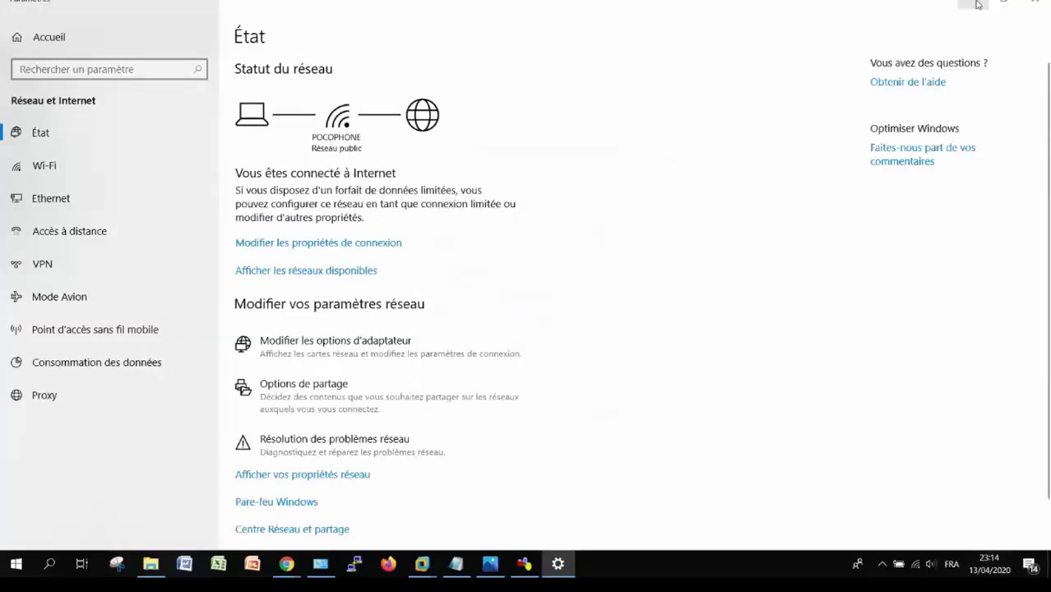
{"action": "key", "text": "alt+Tab"}
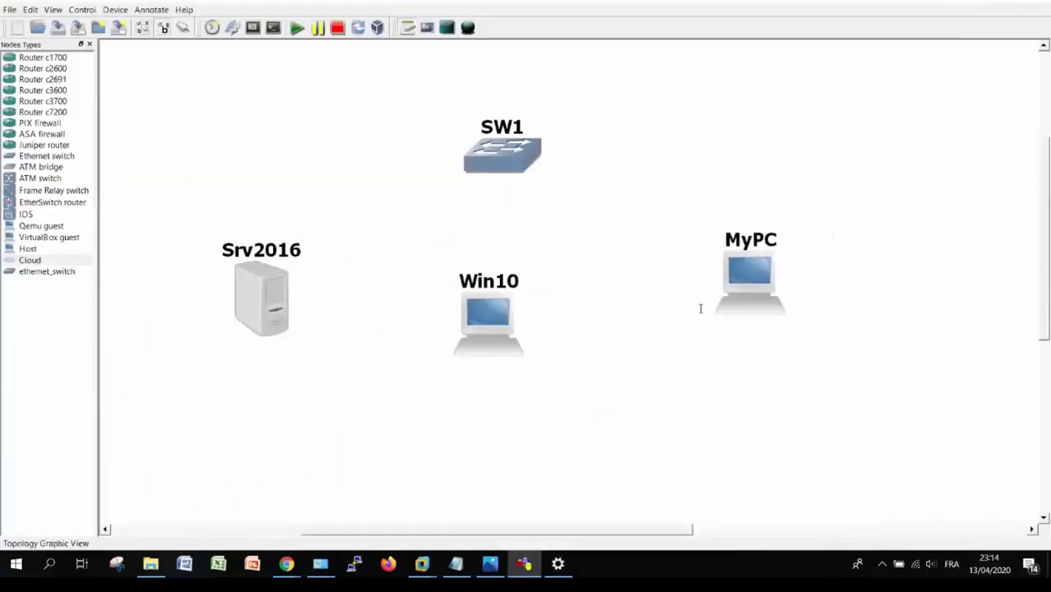
Step: Begin a text note below MyPC with the partial address 192.168.43
{"action": "left_click", "coordinate": [706, 330]}
{"action": "type", "text": "192."}
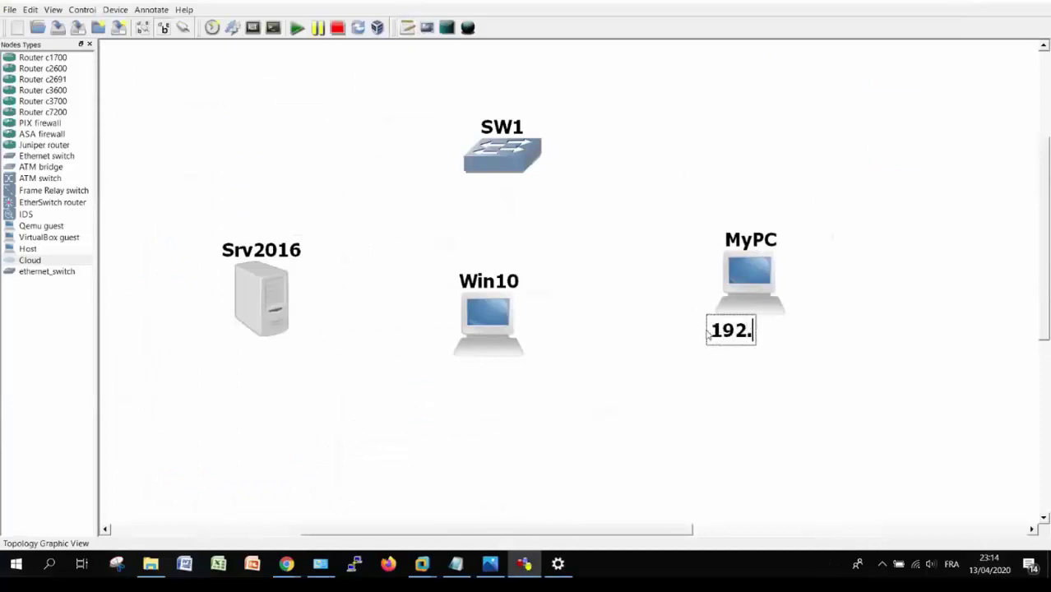
{"action": "type", "text": "168.43"}
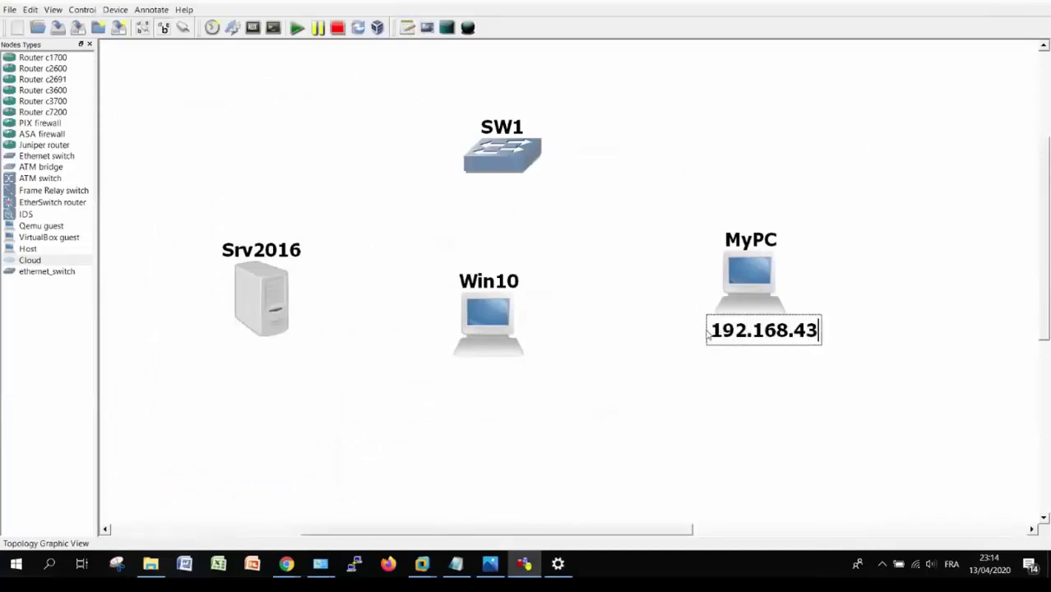
Step: Check the host's IPv4 address again in the Wi-Fi connection details of the Network and Sharing Center
{"action": "left_click", "coordinate": [568, 566]}
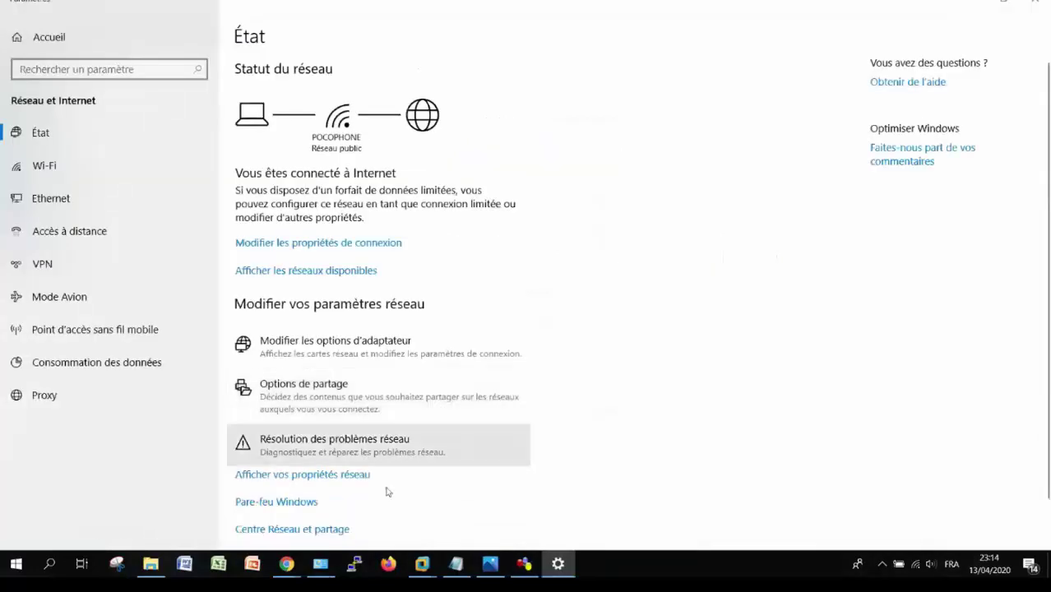
{"action": "left_click", "coordinate": [332, 530]}
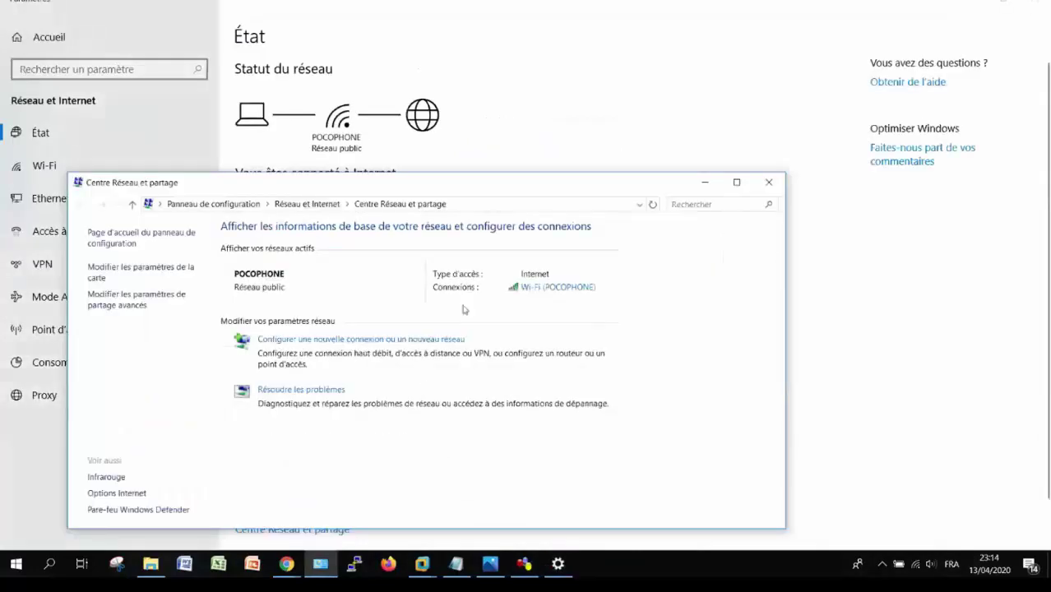
{"action": "left_click", "coordinate": [536, 290]}
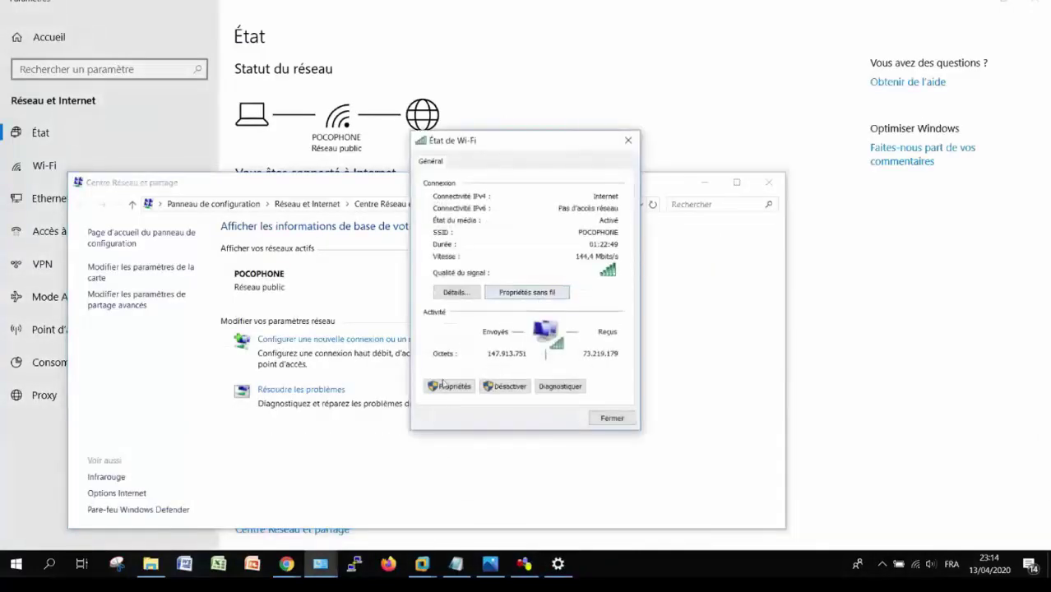
{"action": "left_click", "coordinate": [455, 292]}
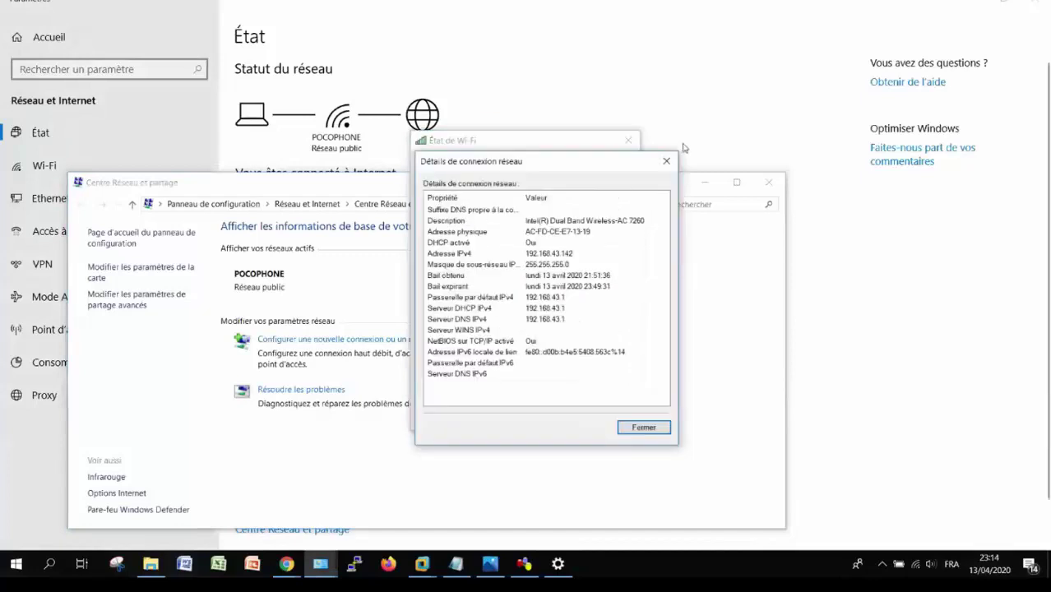
{"action": "left_click", "coordinate": [664, 160]}
{"action": "left_click", "coordinate": [629, 140]}
{"action": "left_click", "coordinate": [773, 184]}
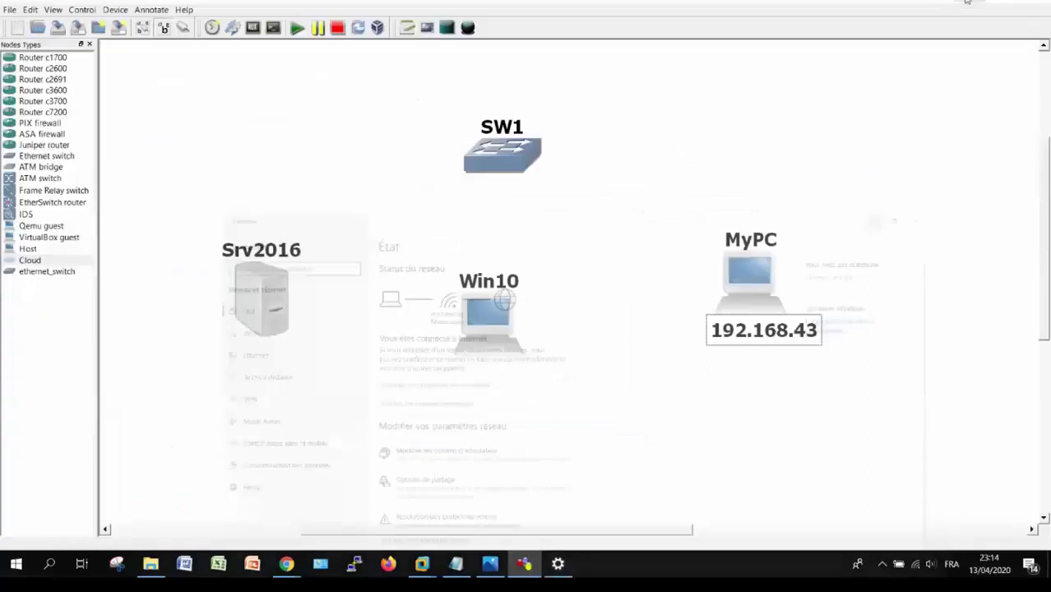
Step: Complete the MyPC address note as 192.168.43.142/24 and centre it beneath the computer
{"action": "double_click", "coordinate": [817, 339]}
{"action": "left_click", "coordinate": [819, 332]}
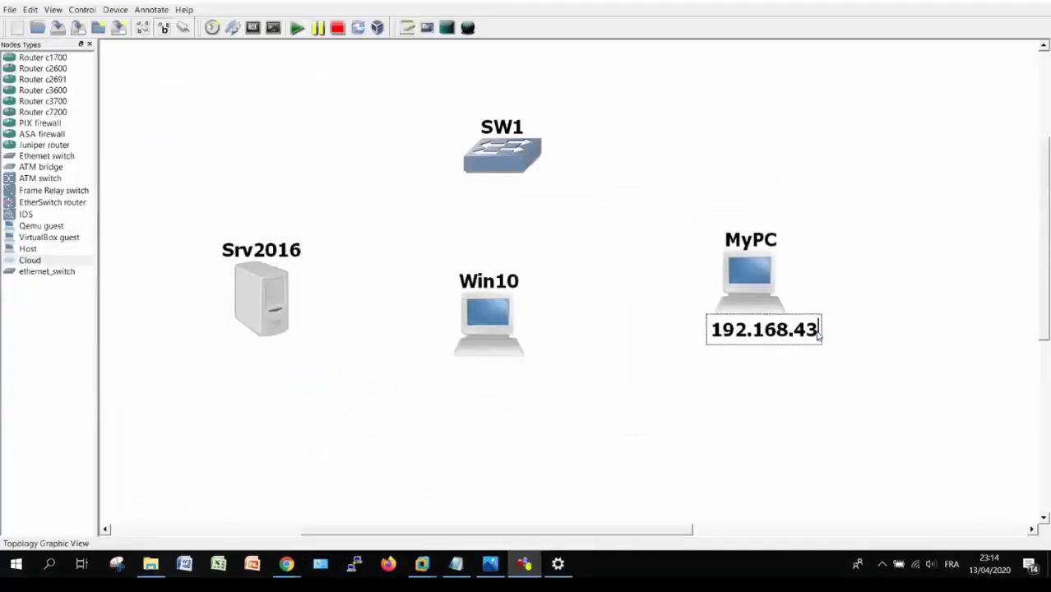
{"action": "type", "text": ".142/24"}
{"action": "left_click", "coordinate": [821, 422]}
{"action": "left_click", "coordinate": [834, 348]}
{"action": "left_click_drag", "start_coordinate": [833, 348], "coordinate": [817, 345]}
{"action": "left_click", "coordinate": [809, 403]}
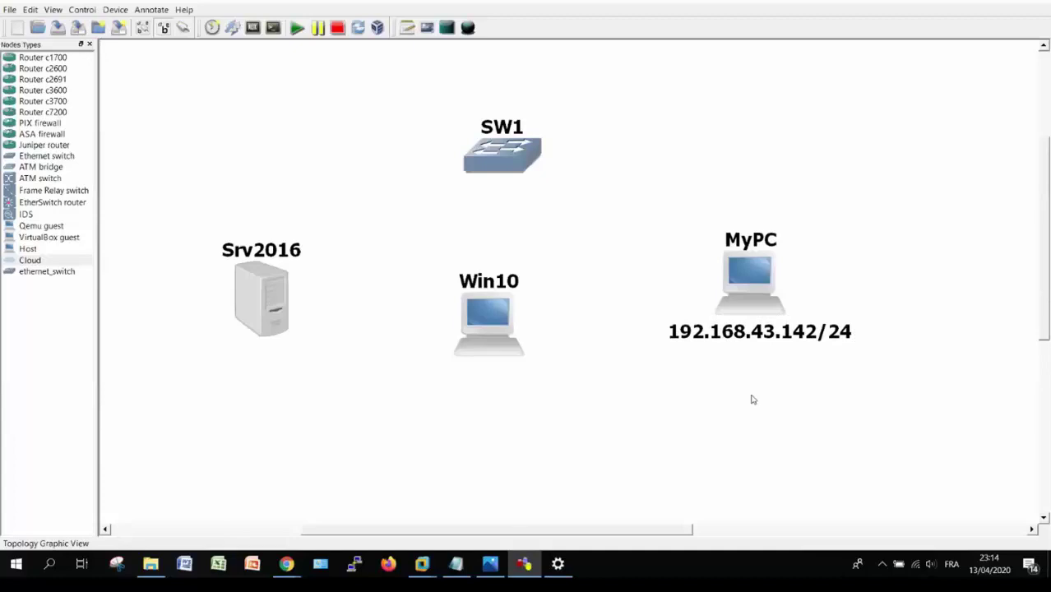
Step: Duplicate the MyPC address note, place the copy below Win10 and change it to 192.168.43.200/24
{"action": "right_click", "coordinate": [753, 337]}
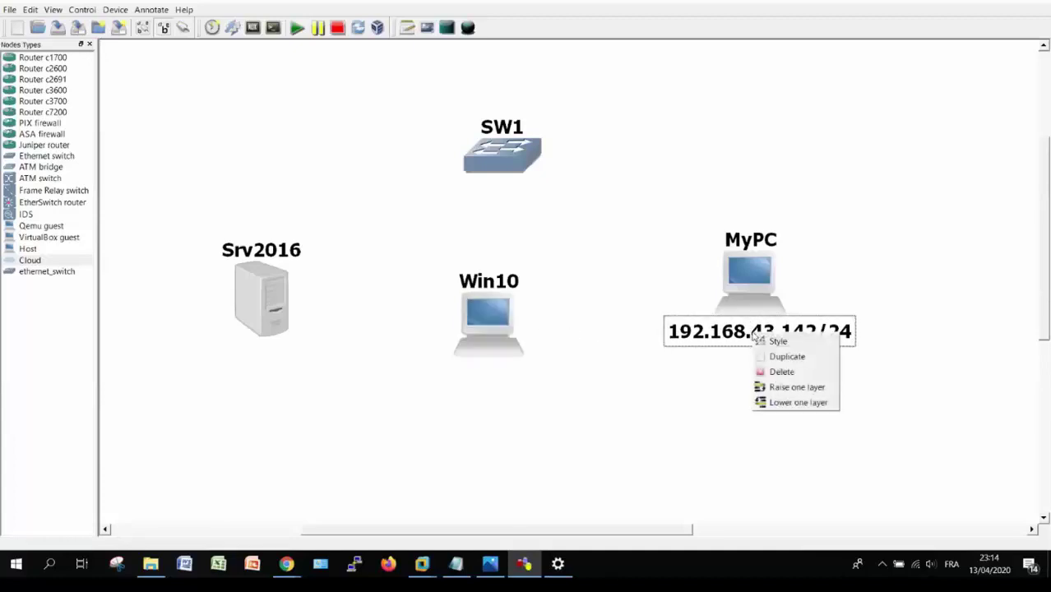
{"action": "left_click", "coordinate": [787, 357]}
{"action": "left_click_drag", "start_coordinate": [696, 309], "coordinate": [415, 373]}
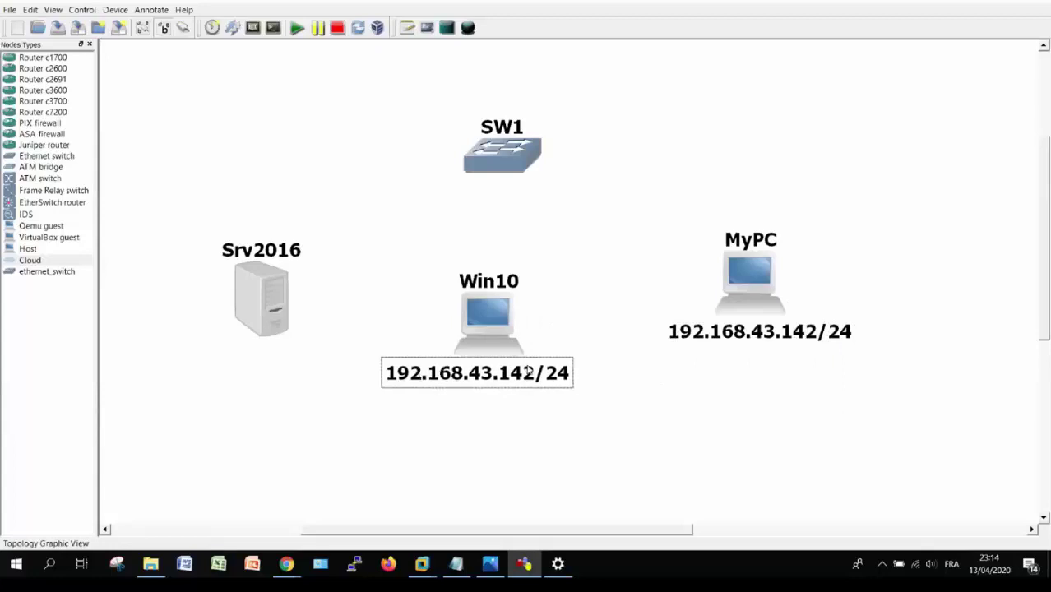
{"action": "double_click", "coordinate": [536, 375]}
{"action": "left_click", "coordinate": [536, 375]}
{"action": "key", "text": "BackSpace"}
{"action": "key", "text": "BackSpace"}
{"action": "key", "text": "BackSpace"}
{"action": "type", "text": "200"}
{"action": "left_click", "coordinate": [444, 409]}
Step: Duplicate the Win10 address note, place the copy below Srv2016 and change it to 192.168.43.254/24
{"action": "left_click", "coordinate": [462, 371]}
{"action": "right_click", "coordinate": [462, 372]}
{"action": "left_click", "coordinate": [495, 394]}
{"action": "left_click_drag", "start_coordinate": [444, 352], "coordinate": [239, 357]}
{"action": "double_click", "coordinate": [315, 360]}
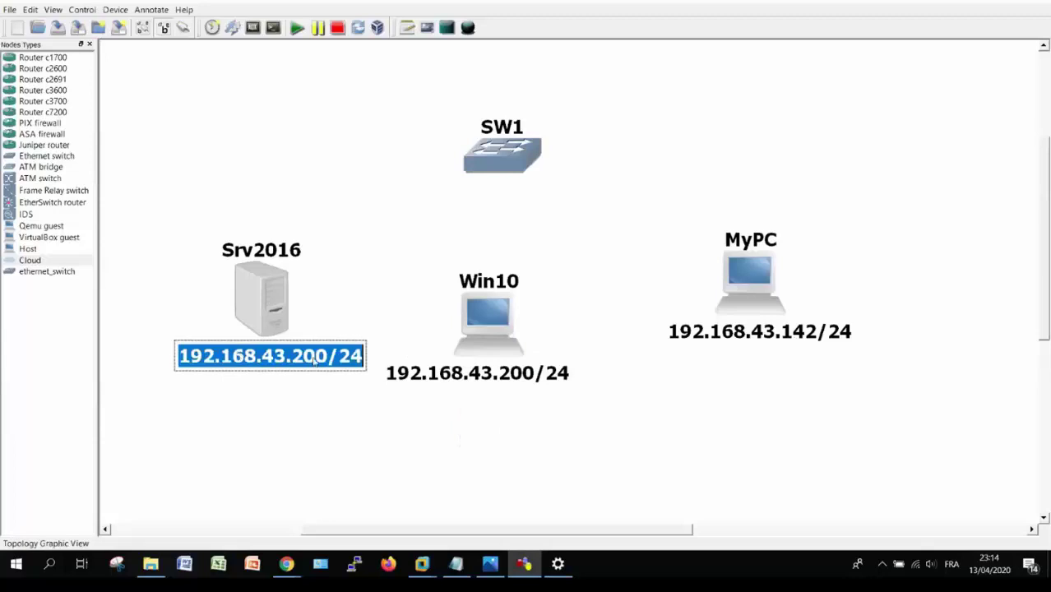
{"action": "left_click", "coordinate": [327, 364]}
{"action": "key", "text": "BackSpace"}
{"action": "key", "text": "BackSpace"}
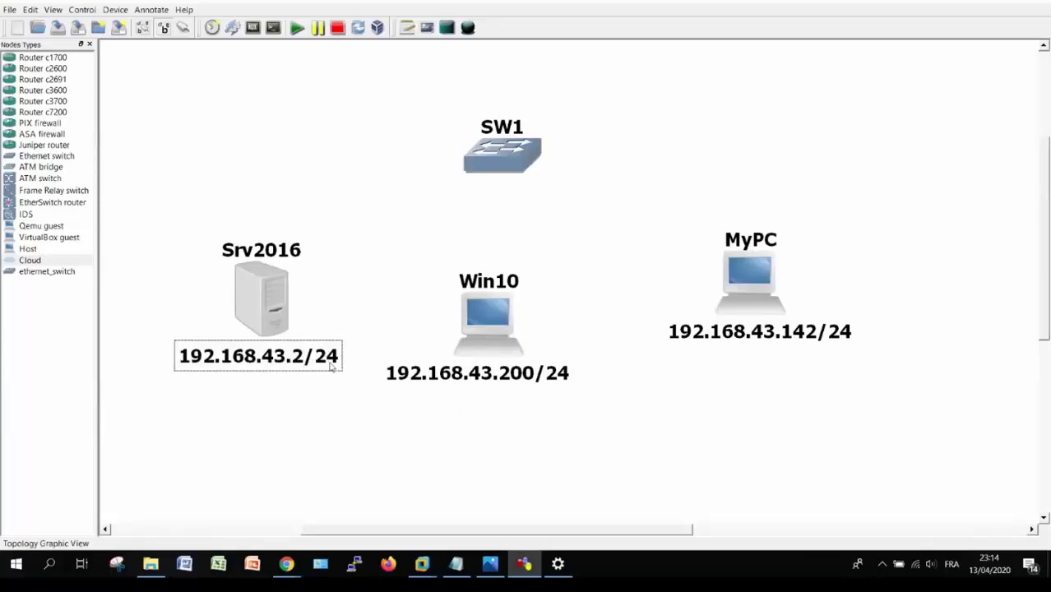
{"action": "type", "text": "54"}
{"action": "left_click", "coordinate": [364, 449]}
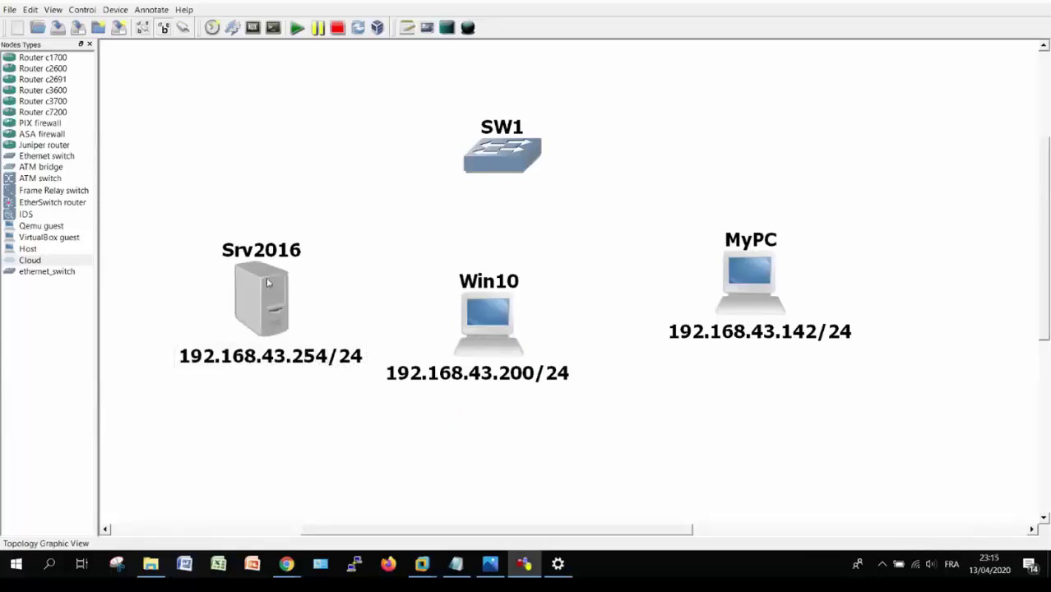
Step: Tidy the topology layout by slightly repositioning Srv2016 with its address note, the Win10 address note and switch SW1
{"action": "left_click", "coordinate": [281, 366]}
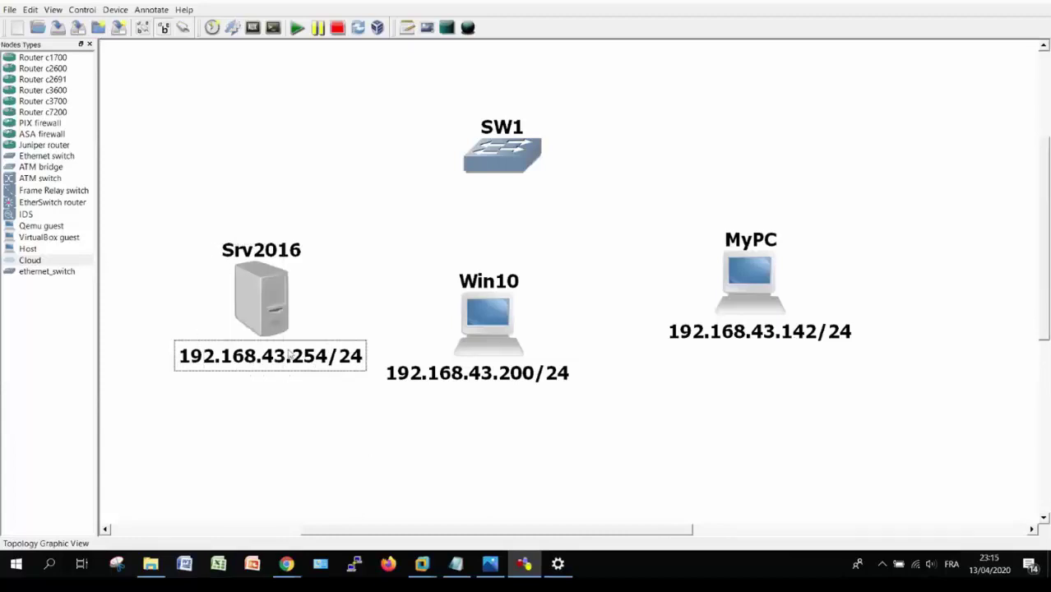
{"action": "left_click_drag", "start_coordinate": [290, 355], "coordinate": [261, 346]}
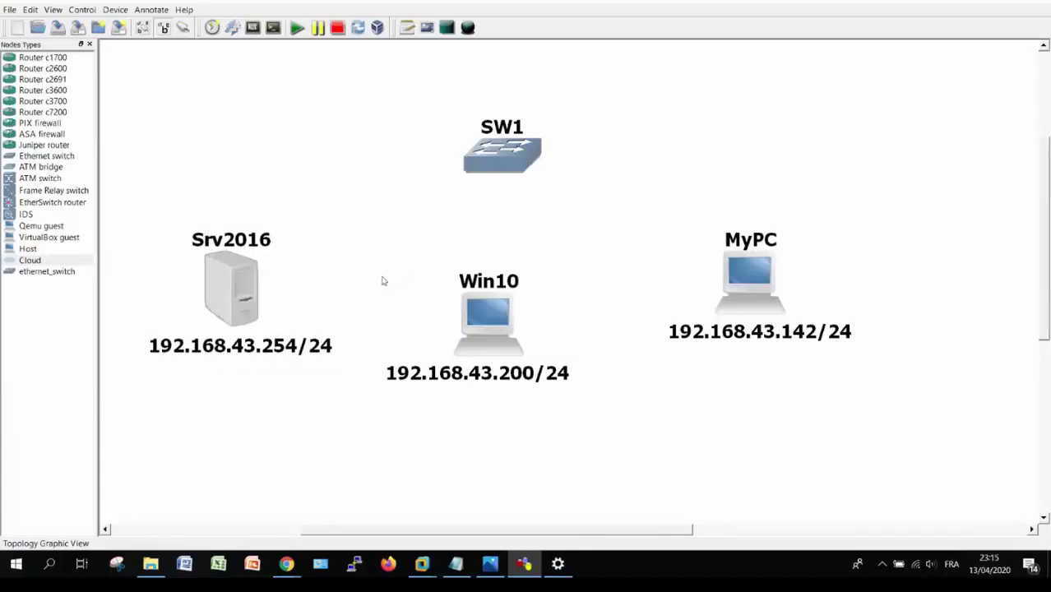
{"action": "left_click", "coordinate": [547, 376]}
{"action": "left_click_drag", "start_coordinate": [547, 376], "coordinate": [554, 374]}
{"action": "left_click", "coordinate": [740, 418]}
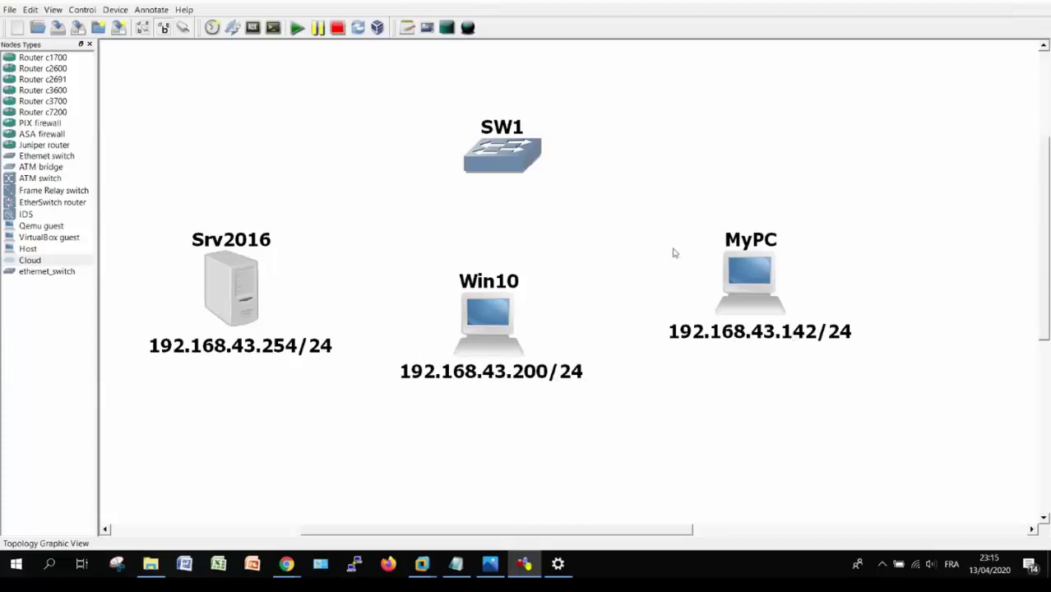
{"action": "mouse_move", "coordinate": [518, 164]}
{"action": "left_mouse_down"}
{"action": "mouse_move", "coordinate": [488, 148]}
{"action": "mouse_move", "coordinate": [505, 156]}
{"action": "left_mouse_up"}
{"action": "left_click", "coordinate": [564, 222]}
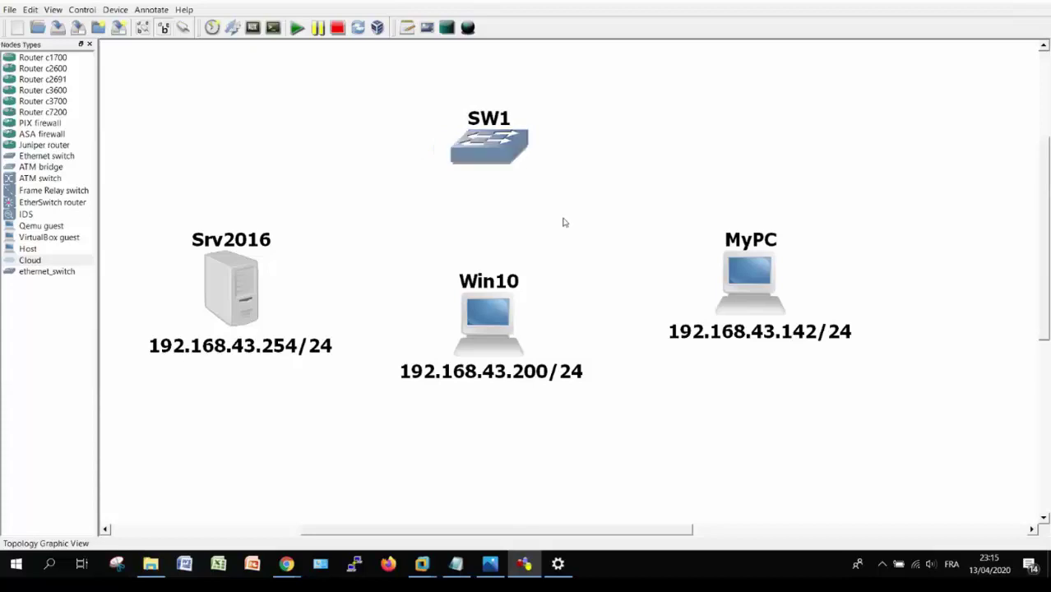
Step: Open the Srv2016 node configuration and examine the network adapters available for its generic Ethernet NIO
{"action": "double_click", "coordinate": [229, 286]}
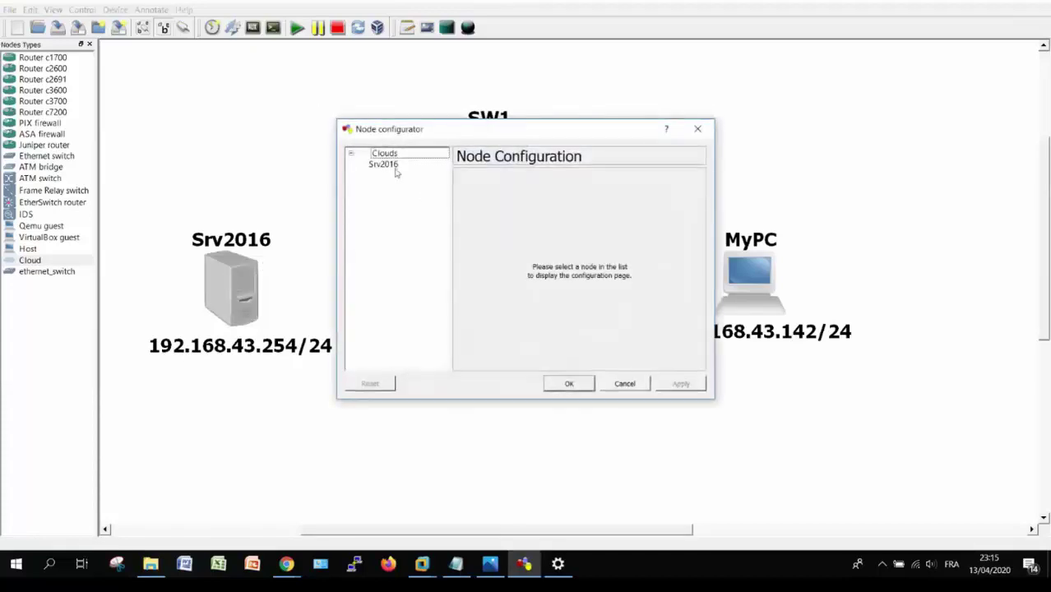
{"action": "left_click", "coordinate": [393, 168]}
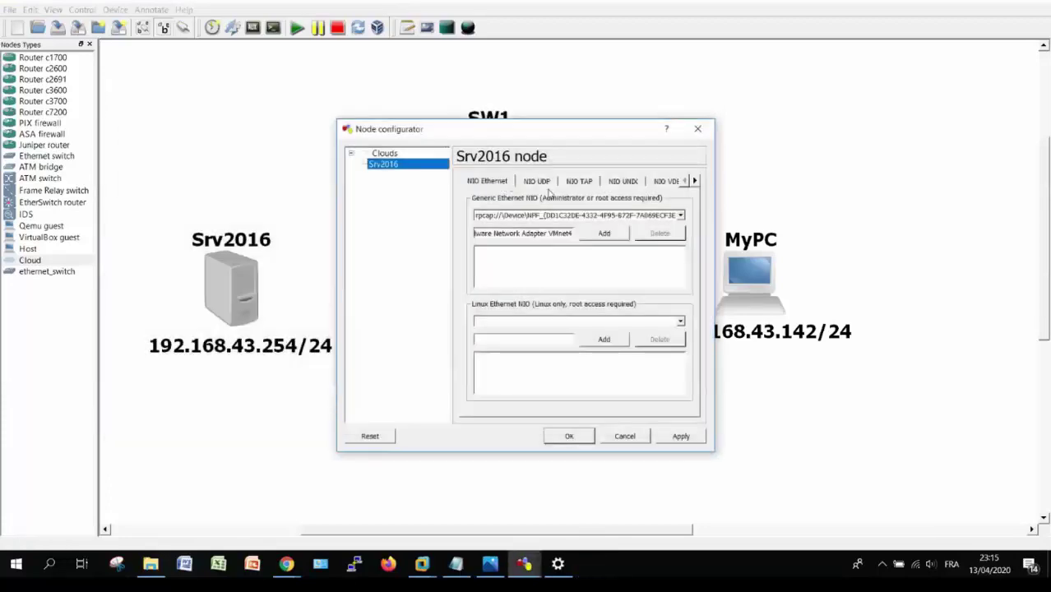
{"action": "left_click", "coordinate": [682, 216]}
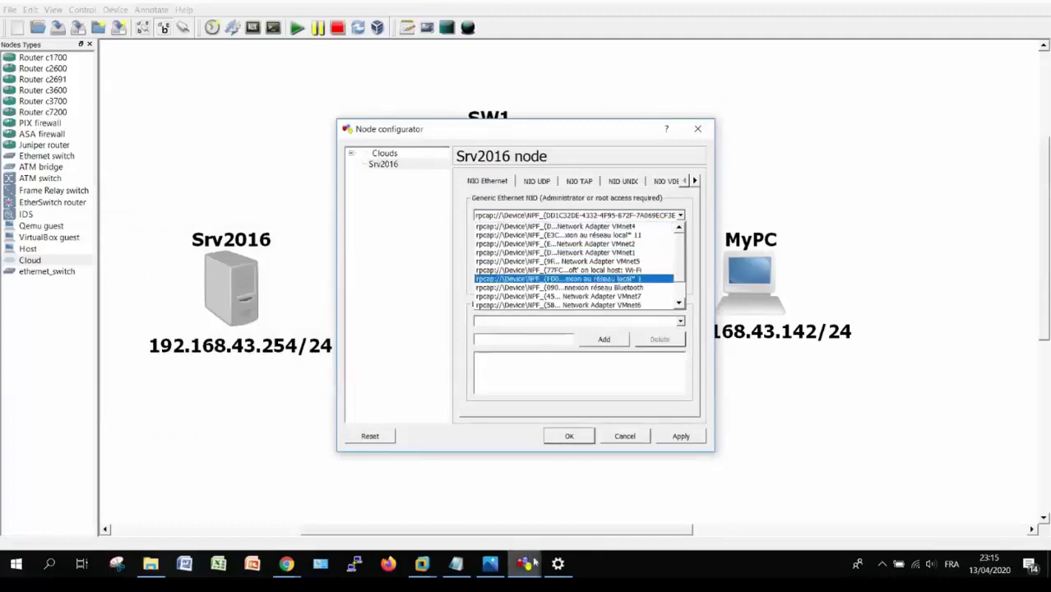
Step: Switch to VMware Workstation and open the Virtual Network Editor to examine the VMnet networks
{"action": "left_click", "coordinate": [424, 573]}
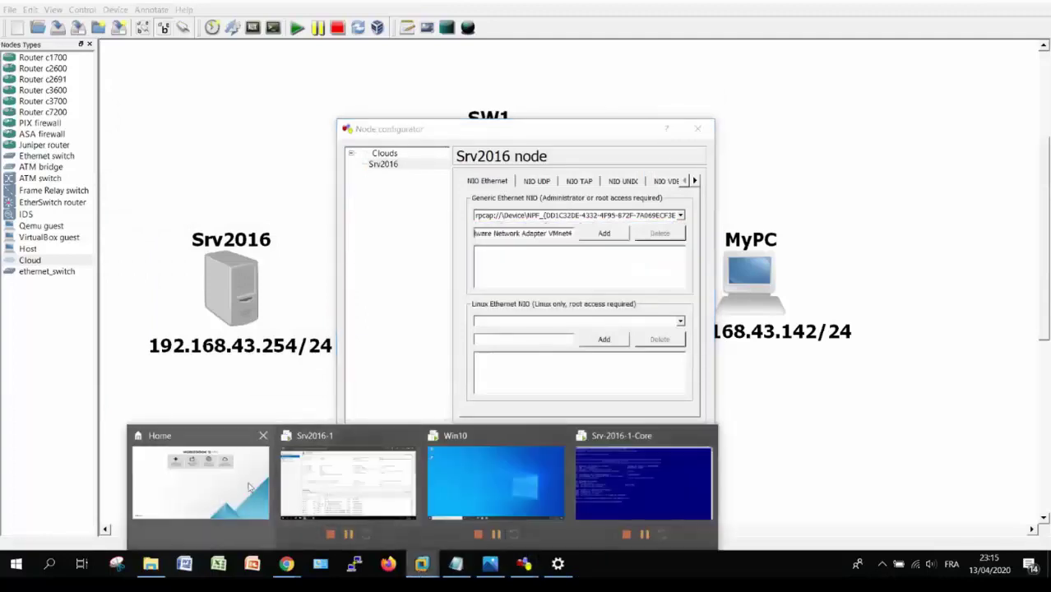
{"action": "left_click", "coordinate": [254, 491]}
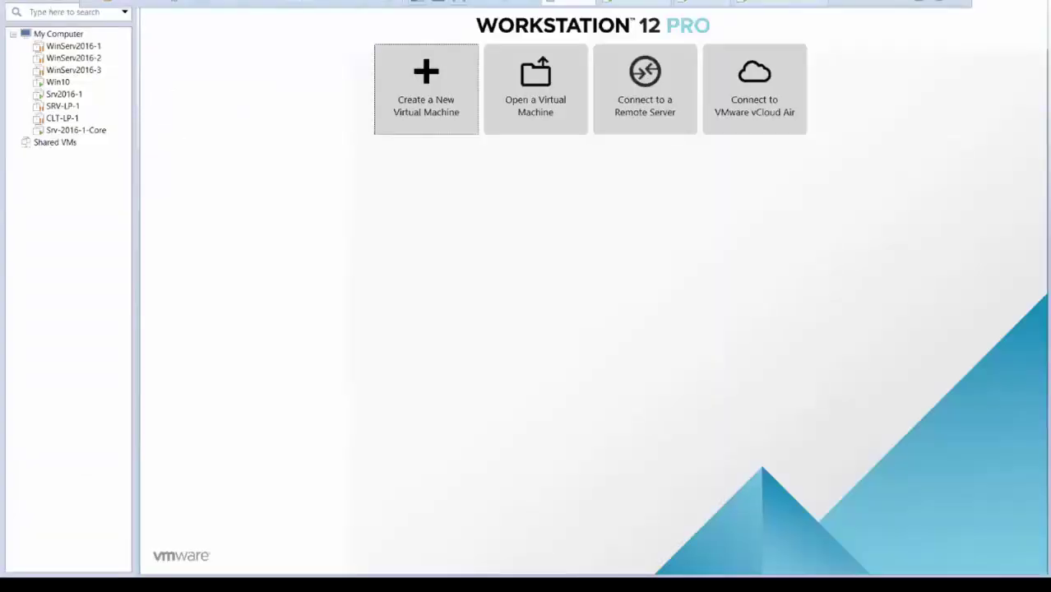
{"action": "left_click", "coordinate": [145, 2]}
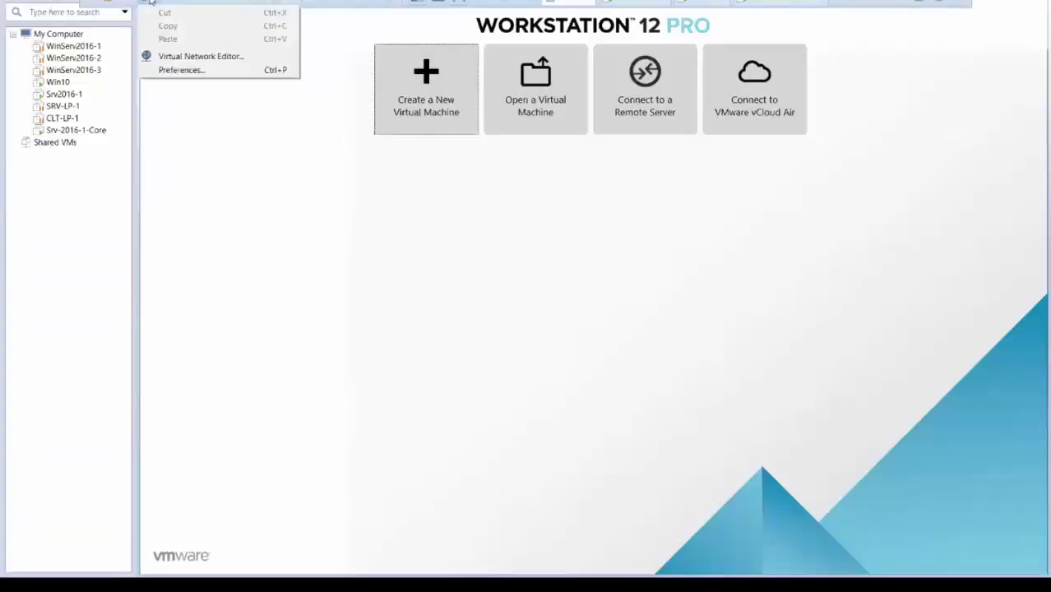
{"action": "left_click", "coordinate": [198, 58]}
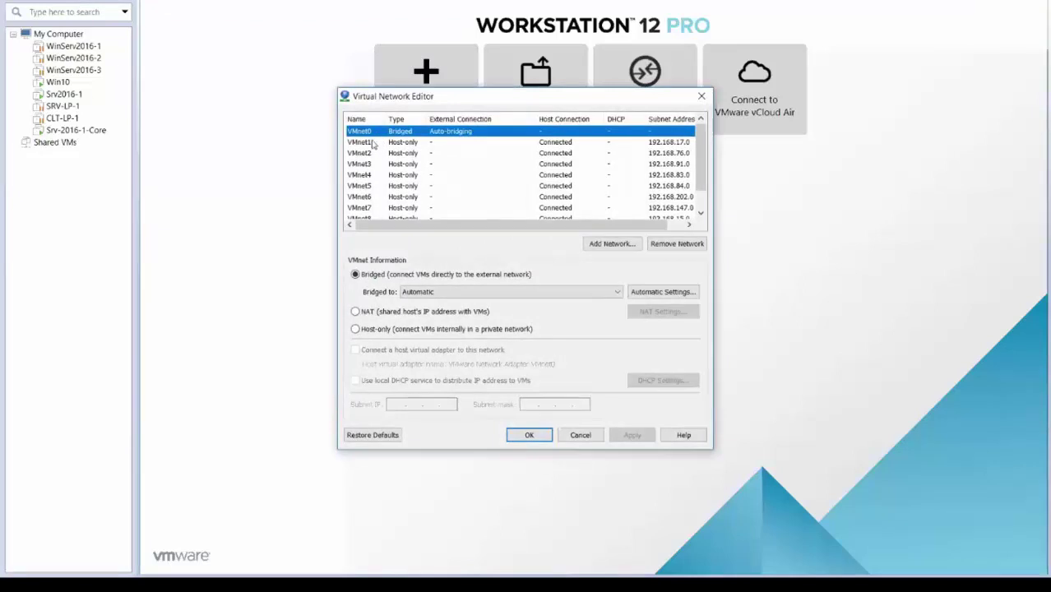
Step: Examine the settings of VMnet1 to VMnet4 in the Virtual Network Editor, close it and return to the GNS3 Srv2016 node configuration
{"action": "left_click", "coordinate": [376, 143]}
{"action": "left_click", "coordinate": [379, 153]}
{"action": "left_click", "coordinate": [385, 164]}
{"action": "left_click", "coordinate": [392, 175]}
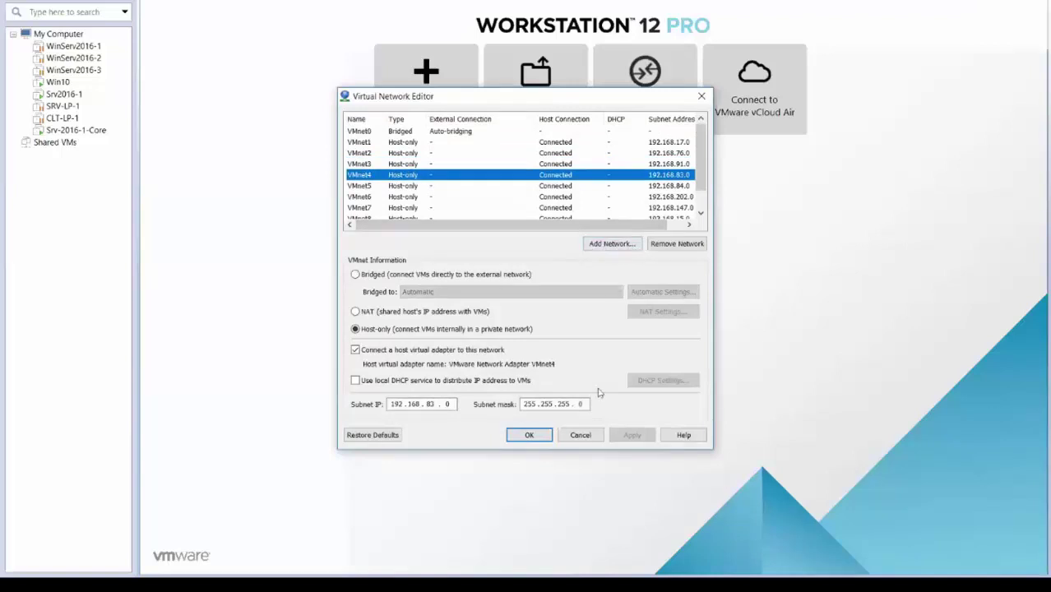
{"action": "left_click", "coordinate": [701, 96]}
{"action": "left_click", "coordinate": [921, 2]}
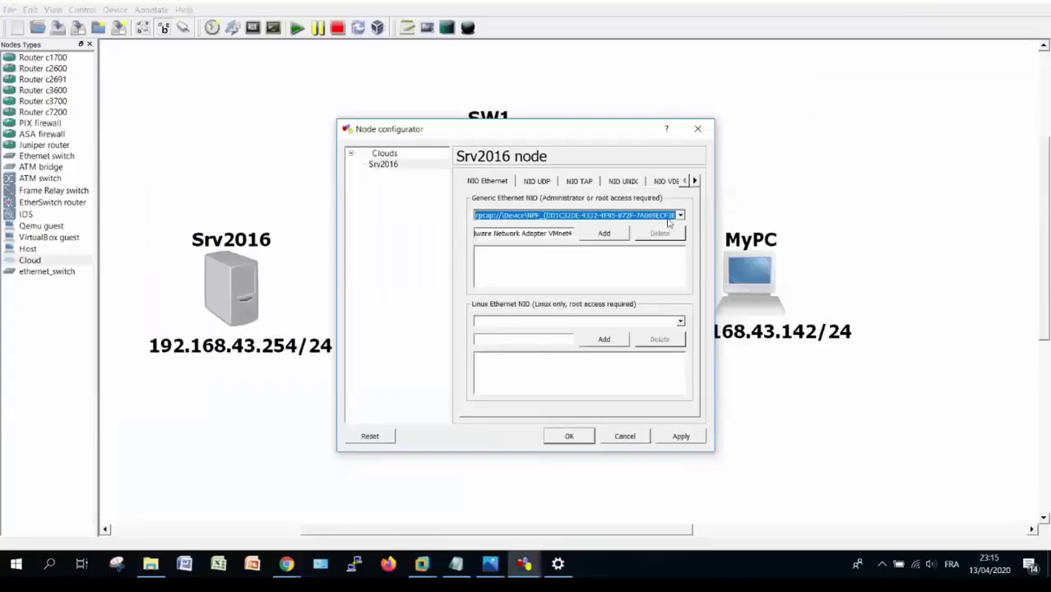
Step: Add VMware Network Adapter VMnet1 as the generic Ethernet NIO of the Srv2016 node and apply the configuration
{"action": "left_click", "coordinate": [680, 215]}
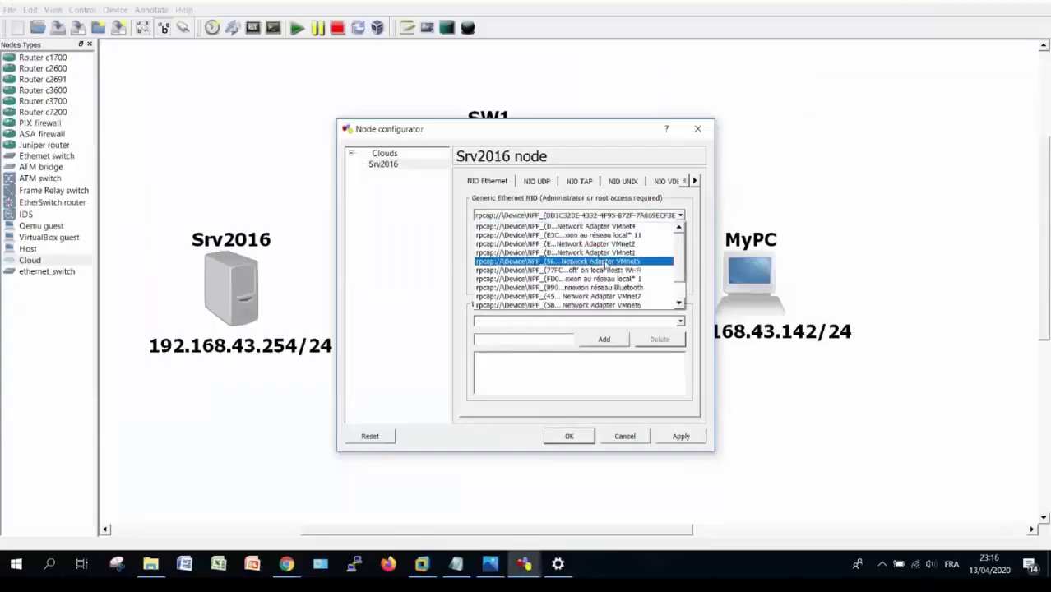
{"action": "left_click", "coordinate": [609, 254]}
{"action": "left_click", "coordinate": [600, 234]}
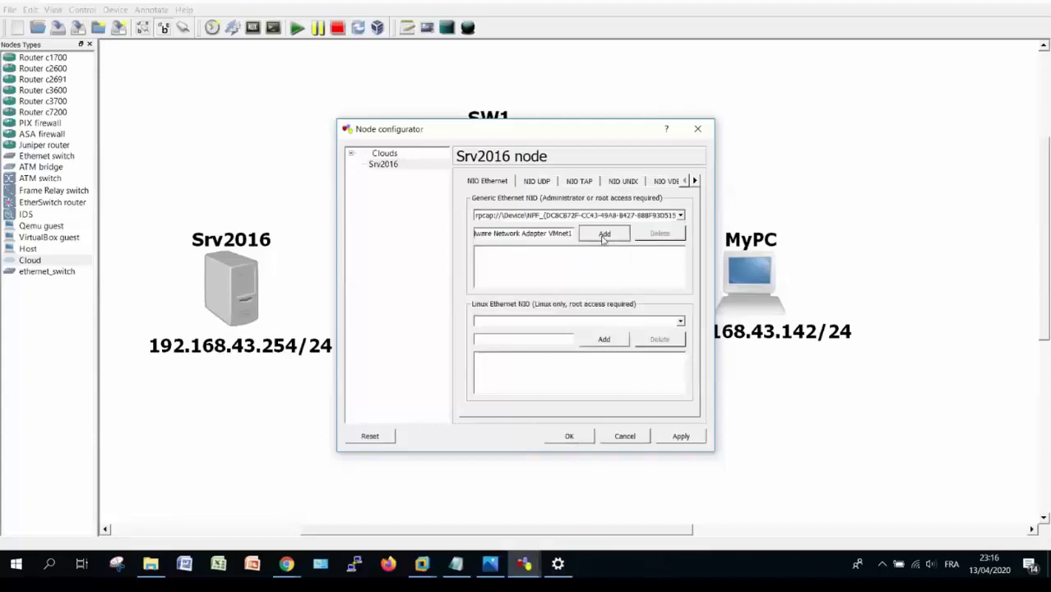
{"action": "left_click", "coordinate": [687, 438]}
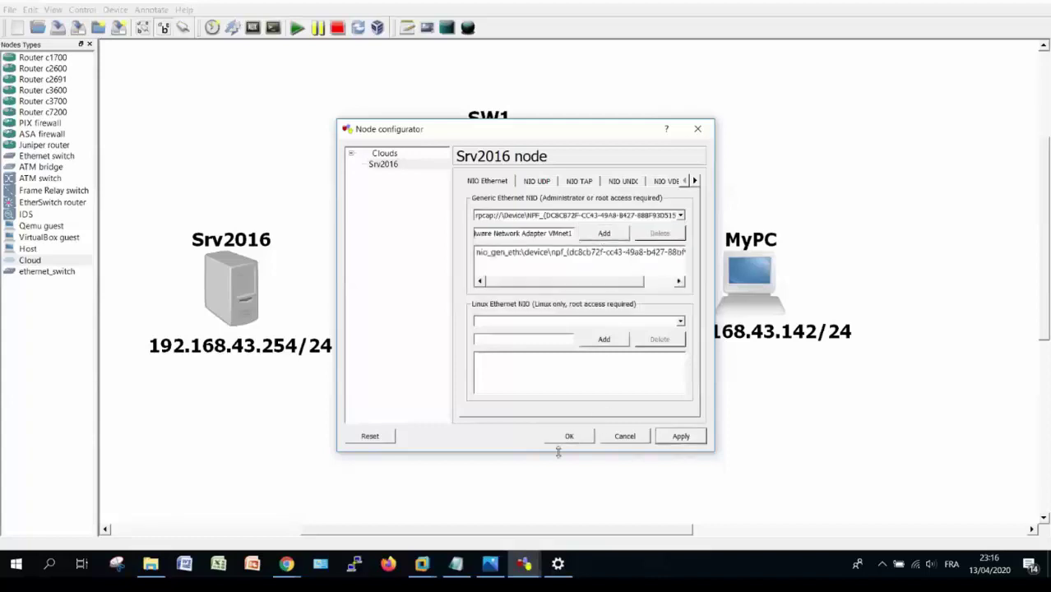
{"action": "left_click", "coordinate": [569, 437]}
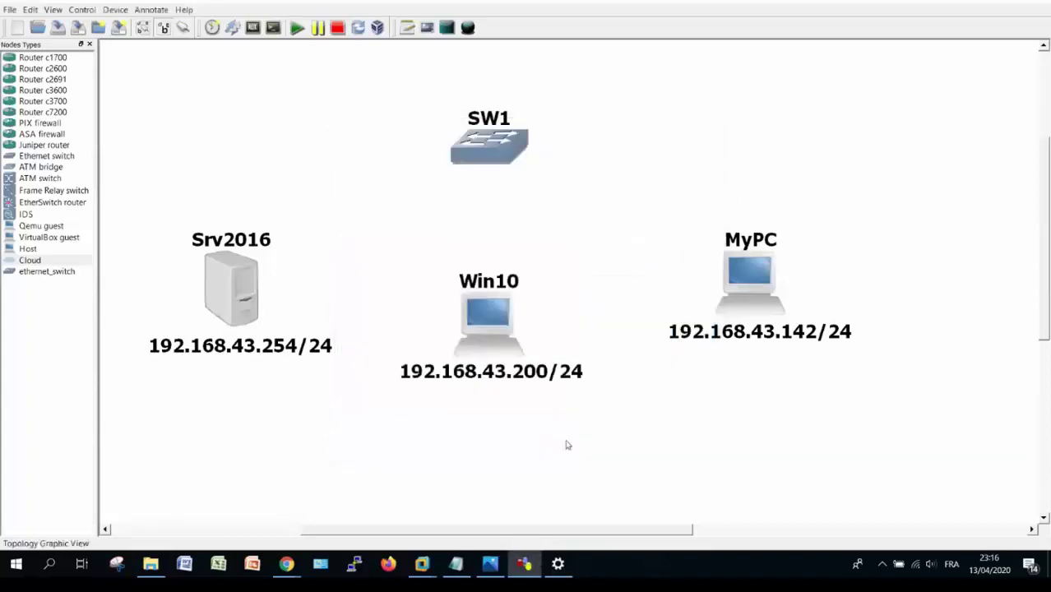
Step: Configure the Win10 node with VMware Network Adapter VMnet2 as its generic Ethernet NIO
{"action": "double_click", "coordinate": [492, 325]}
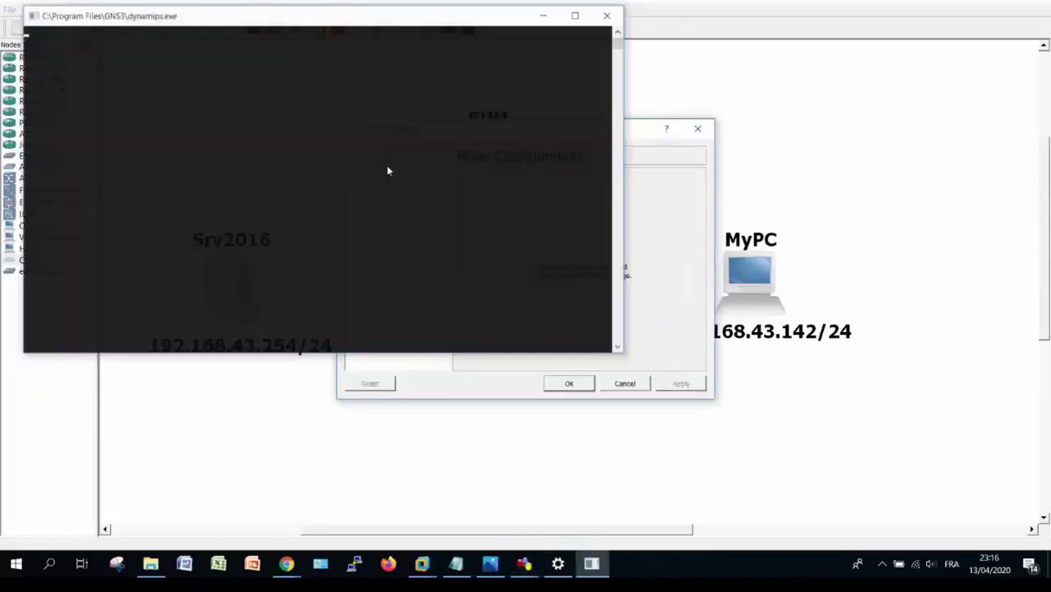
{"action": "left_click", "coordinate": [651, 215]}
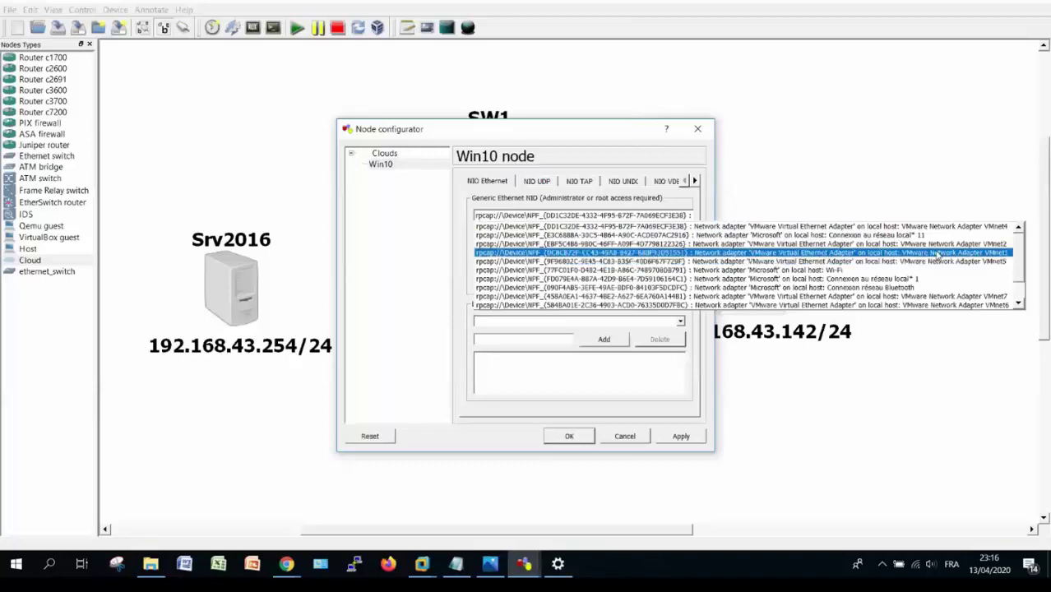
{"action": "left_click", "coordinate": [624, 243]}
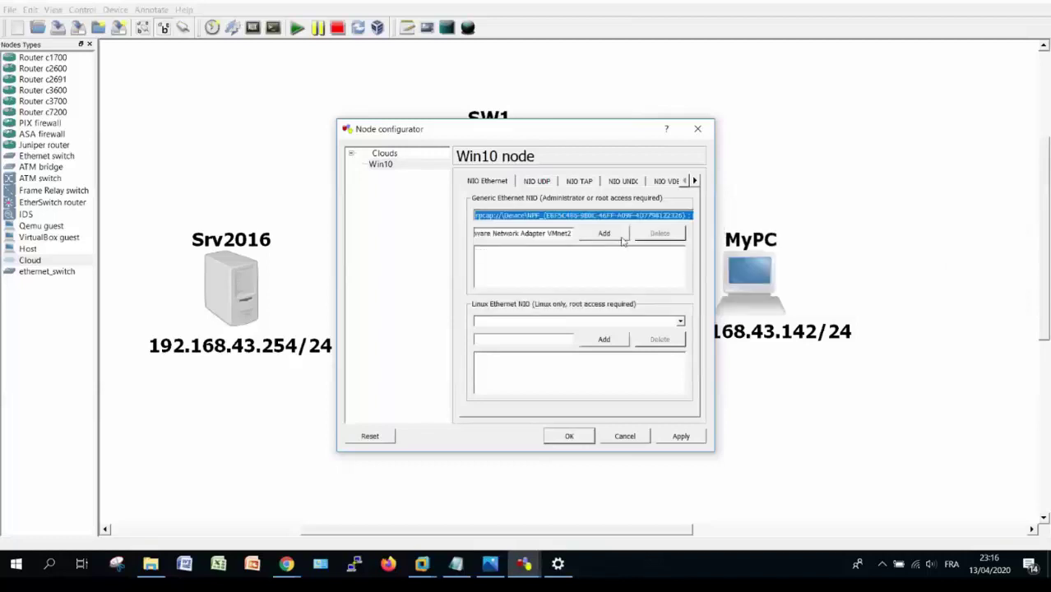
{"action": "left_click", "coordinate": [604, 233]}
{"action": "left_click", "coordinate": [569, 436]}
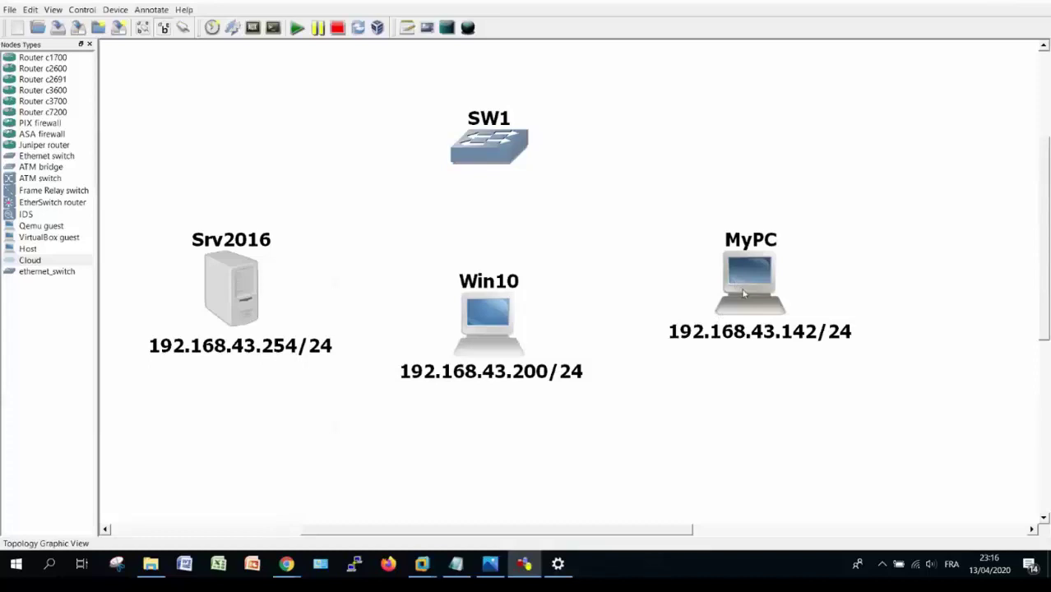
Step: Configure the MyPC node with the host's Microsoft Wi-Fi adapter as its generic Ethernet NIO
{"action": "double_click", "coordinate": [741, 284]}
{"action": "left_click", "coordinate": [380, 164]}
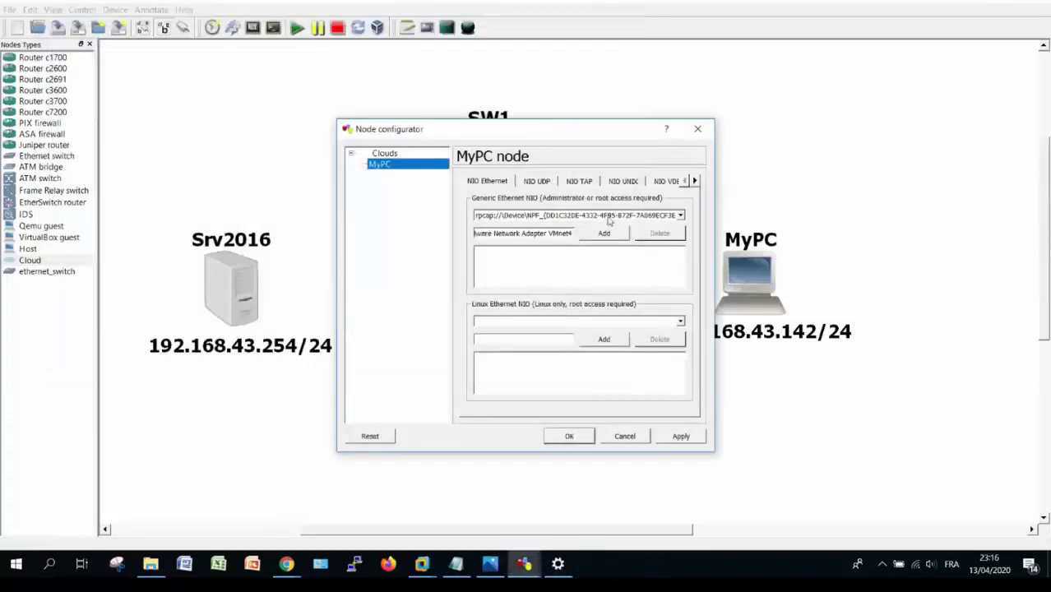
{"action": "left_click", "coordinate": [609, 216]}
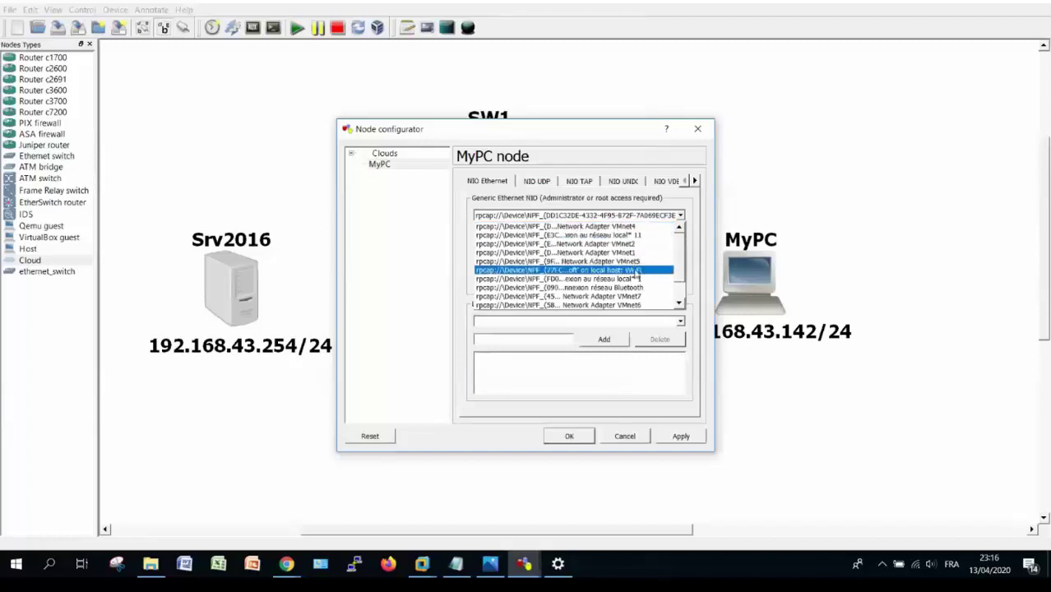
{"action": "left_click", "coordinate": [635, 272]}
{"action": "left_click", "coordinate": [609, 234]}
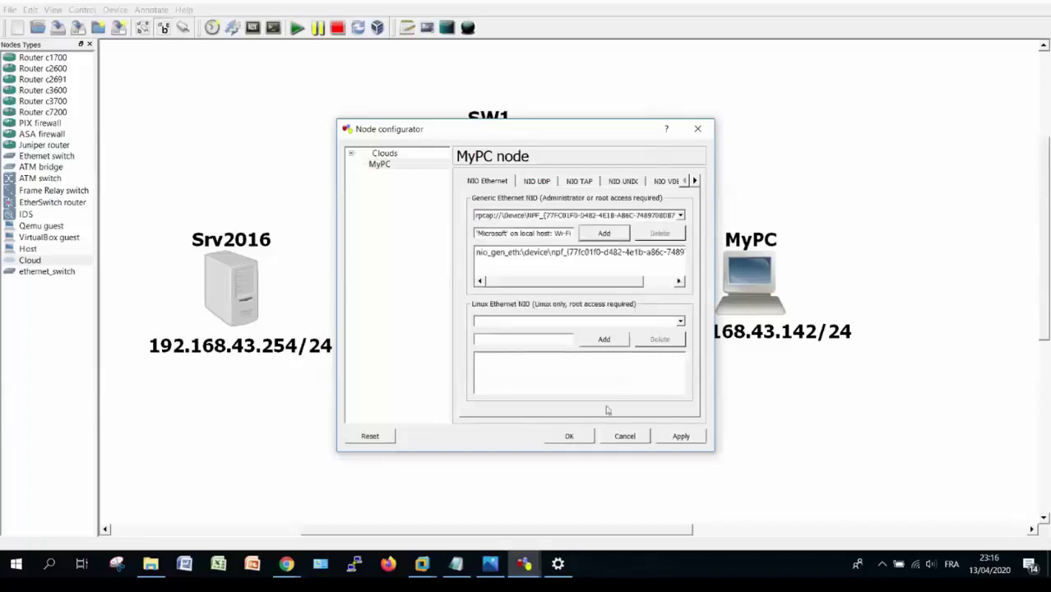
{"action": "left_click", "coordinate": [569, 436]}
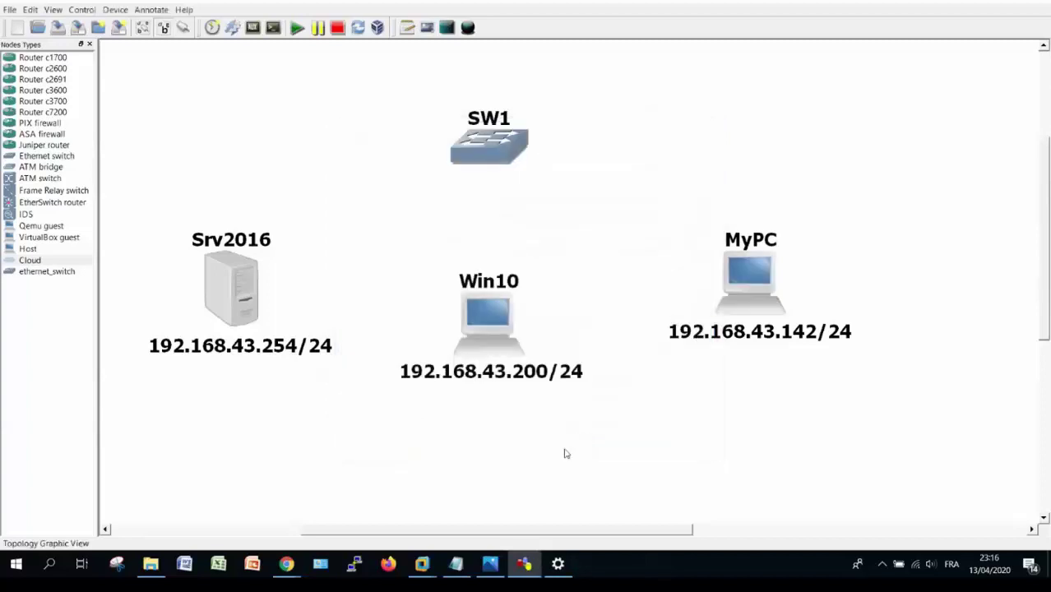
Step: Link SW1 to Srv2016 with a FastEthernet connection, agreeing to kill all running Dynamips processes
{"action": "left_click", "coordinate": [182, 29]}
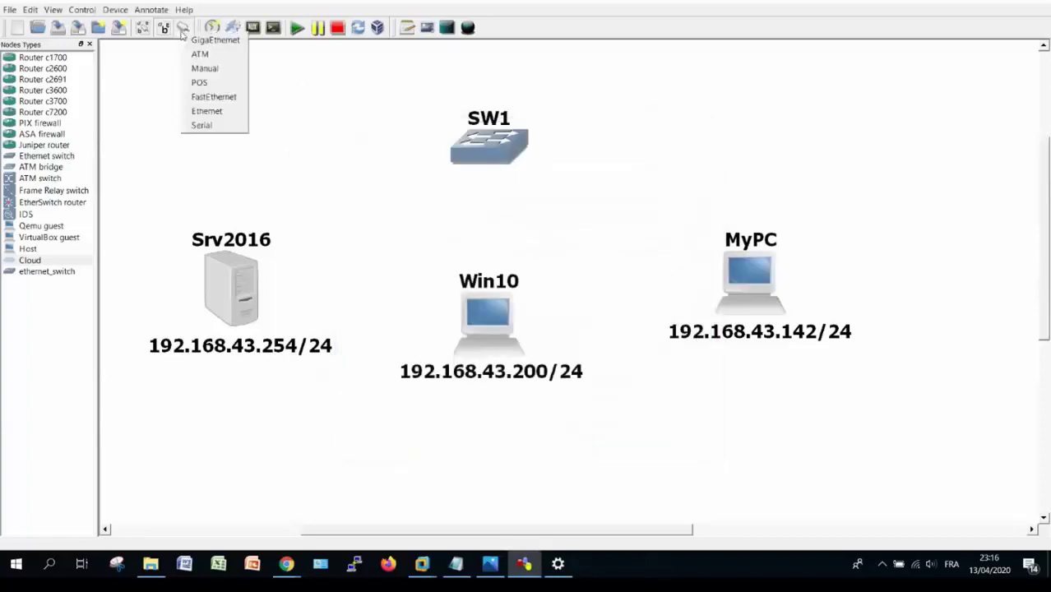
{"action": "left_click", "coordinate": [213, 97]}
{"action": "left_click", "coordinate": [489, 147]}
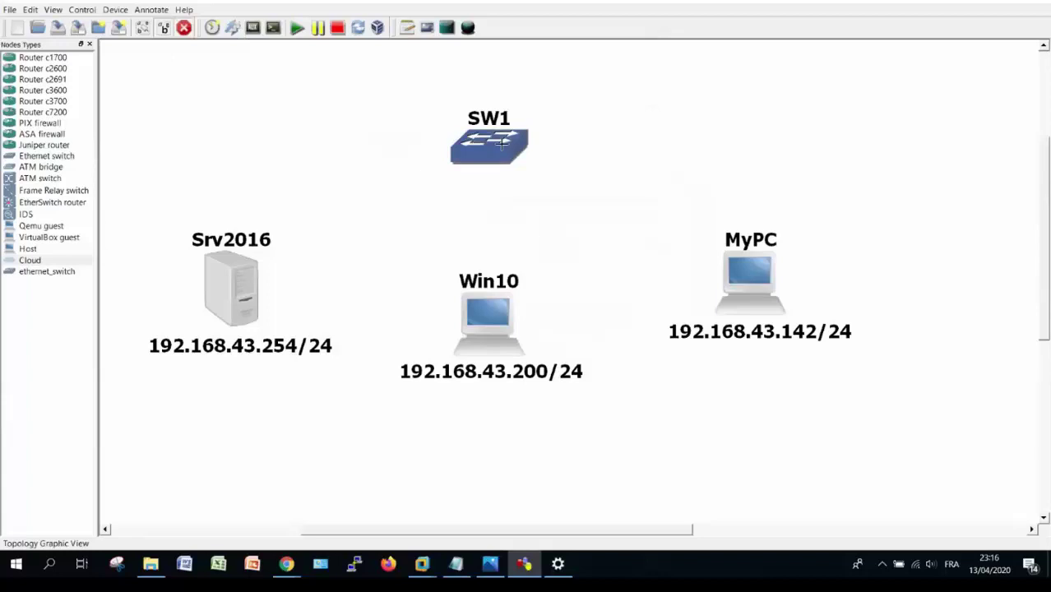
{"action": "left_click", "coordinate": [248, 285]}
{"action": "left_click", "coordinate": [276, 288]}
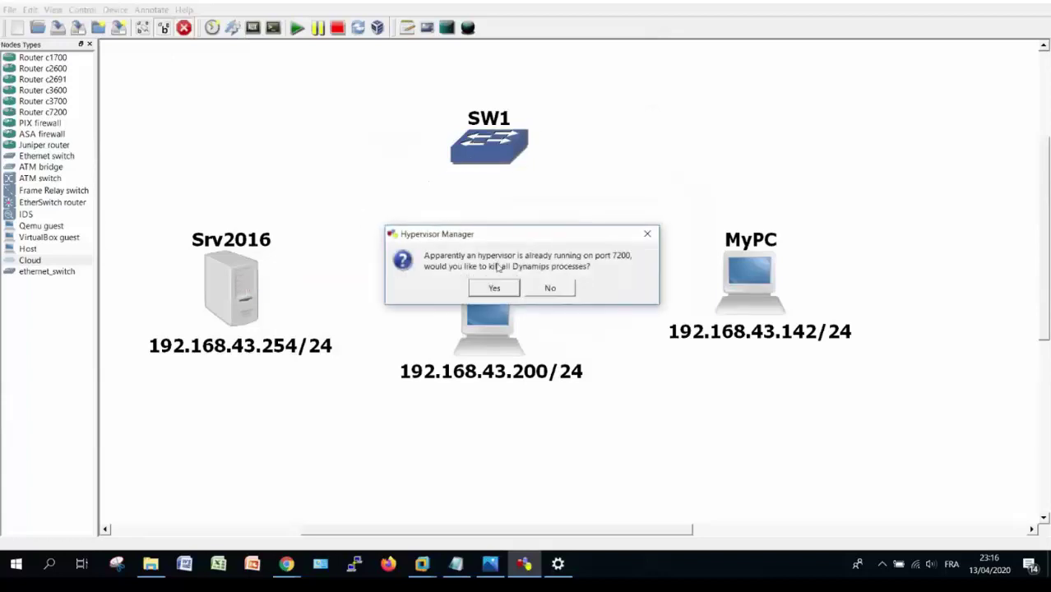
{"action": "left_click", "coordinate": [504, 288]}
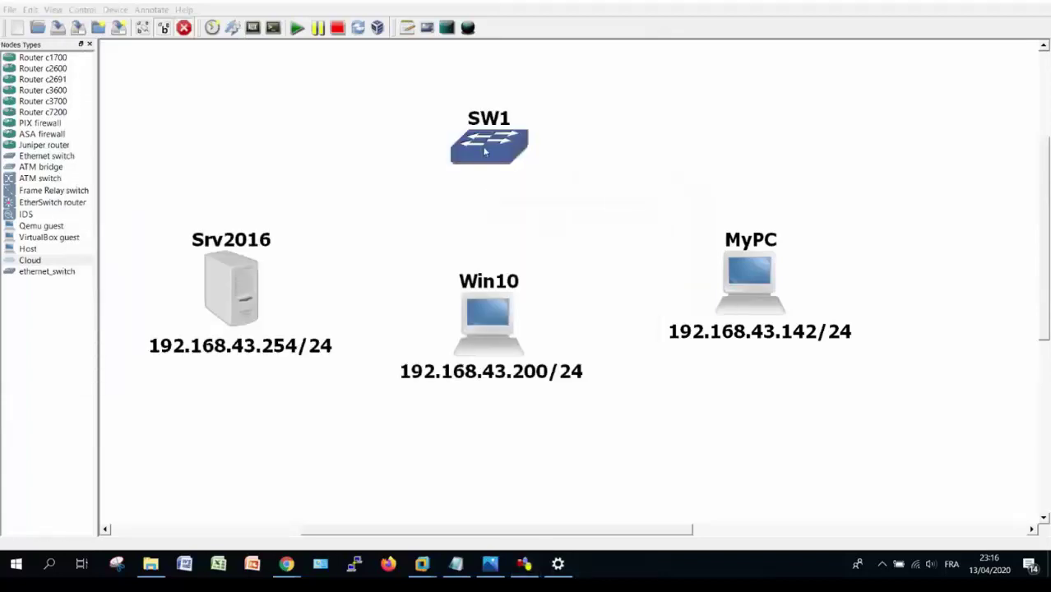
Step: Link SW1 to Win10 and to MyPC through their configured NIOs, and stop adding links
{"action": "left_click", "coordinate": [494, 155]}
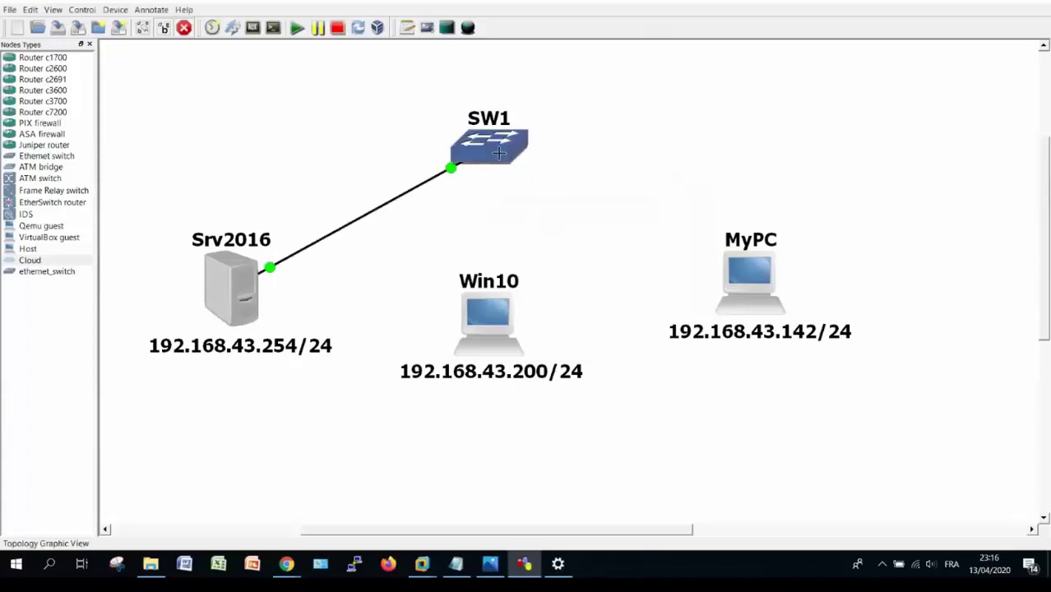
{"action": "left_click", "coordinate": [496, 289]}
{"action": "left_click", "coordinate": [531, 317]}
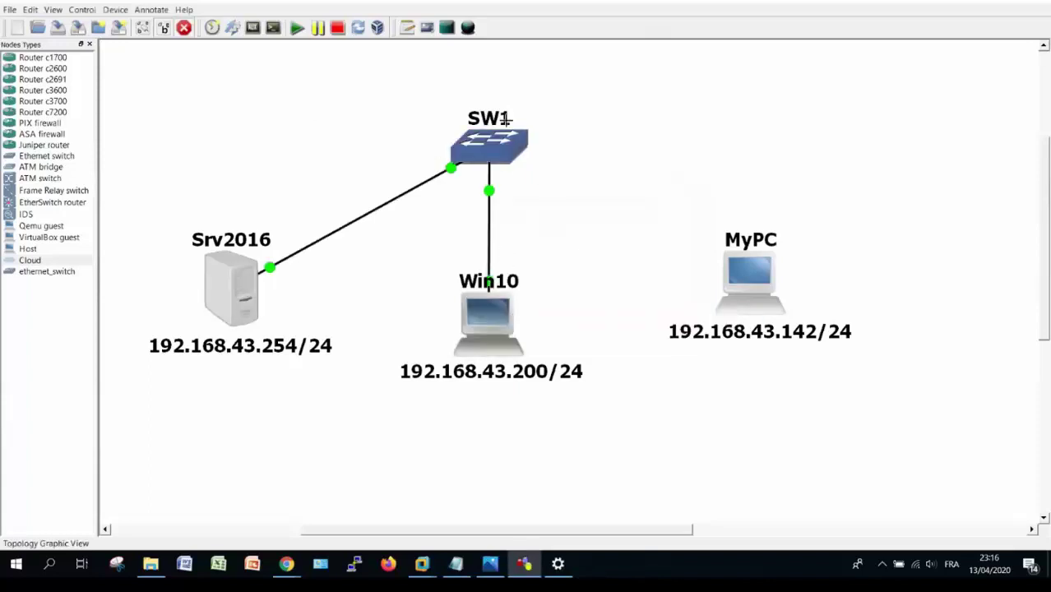
{"action": "left_click", "coordinate": [503, 153]}
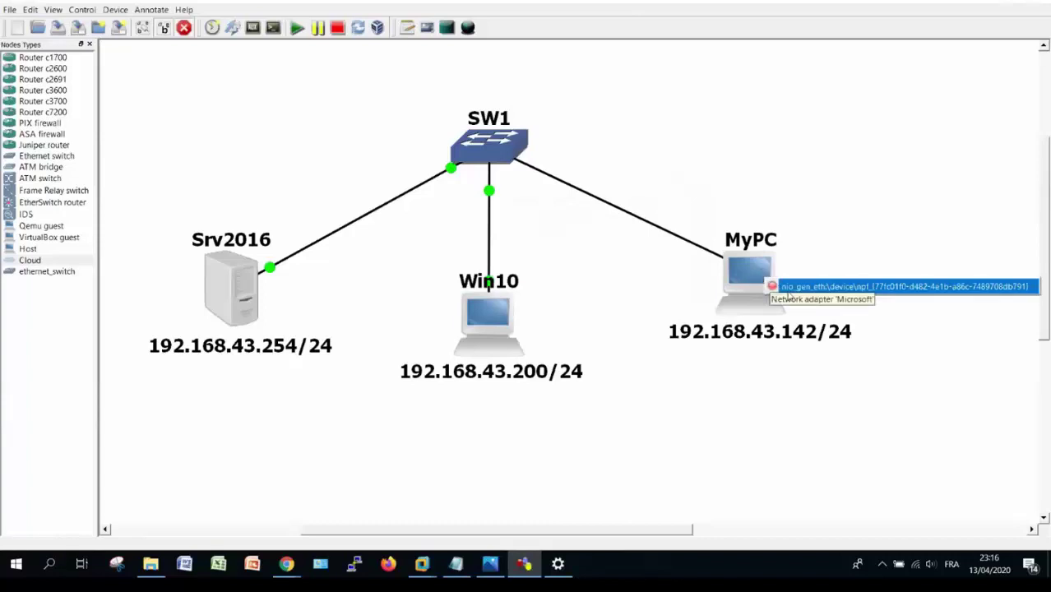
{"action": "left_click", "coordinate": [822, 286]}
{"action": "left_click", "coordinate": [184, 28]}
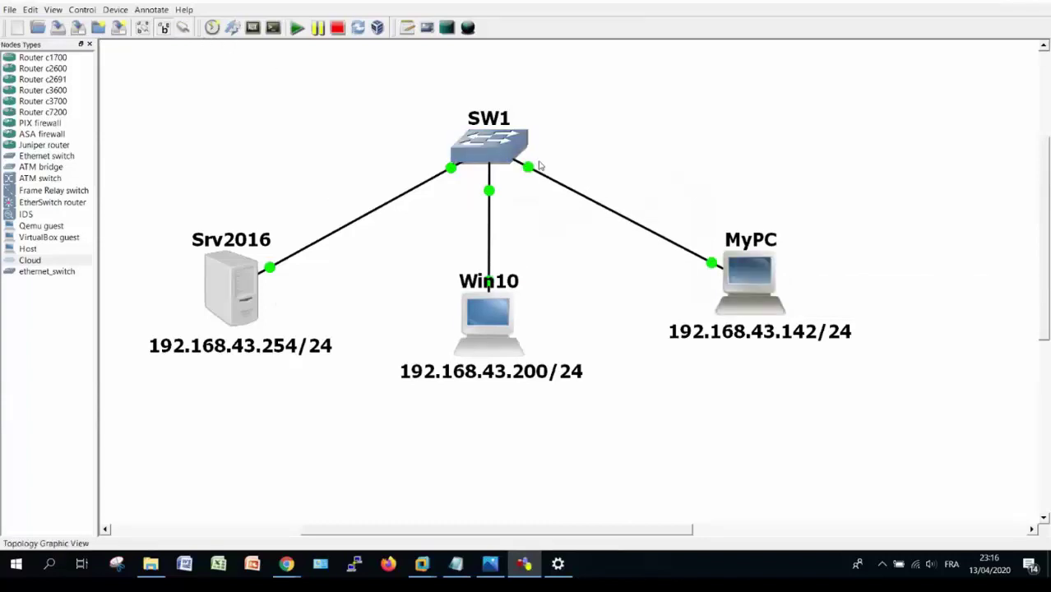
{"action": "left_click_drag", "start_coordinate": [501, 154], "coordinate": [496, 147]}
Step: Switch to the Srv2016-1 virtual machine in VMware Workstation and view the connection details of its Ethernet0 adapter
{"action": "left_click", "coordinate": [421, 565]}
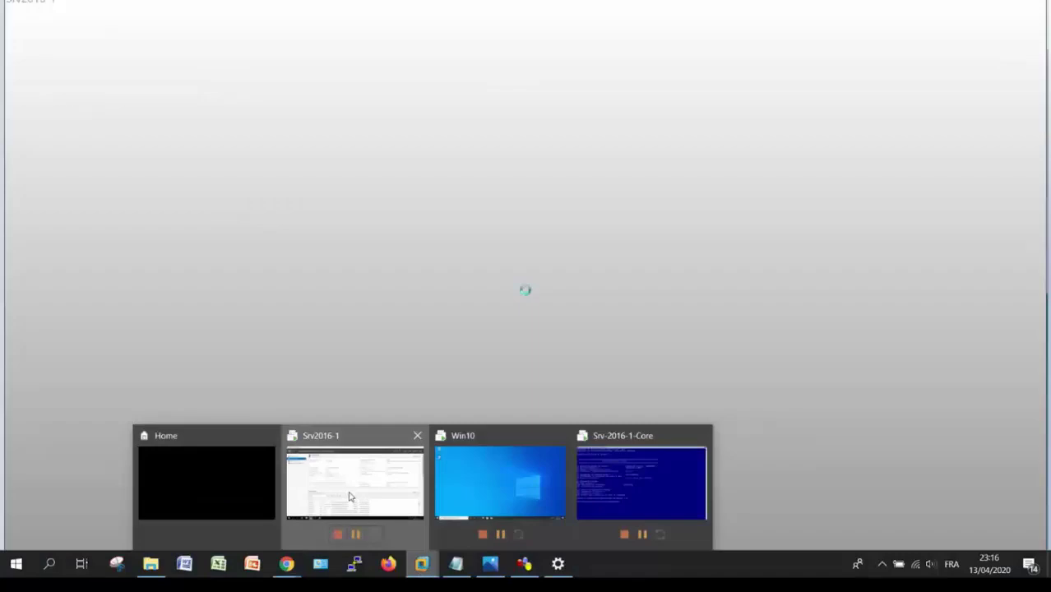
{"action": "left_click", "coordinate": [352, 498]}
{"action": "left_click", "coordinate": [342, 215]}
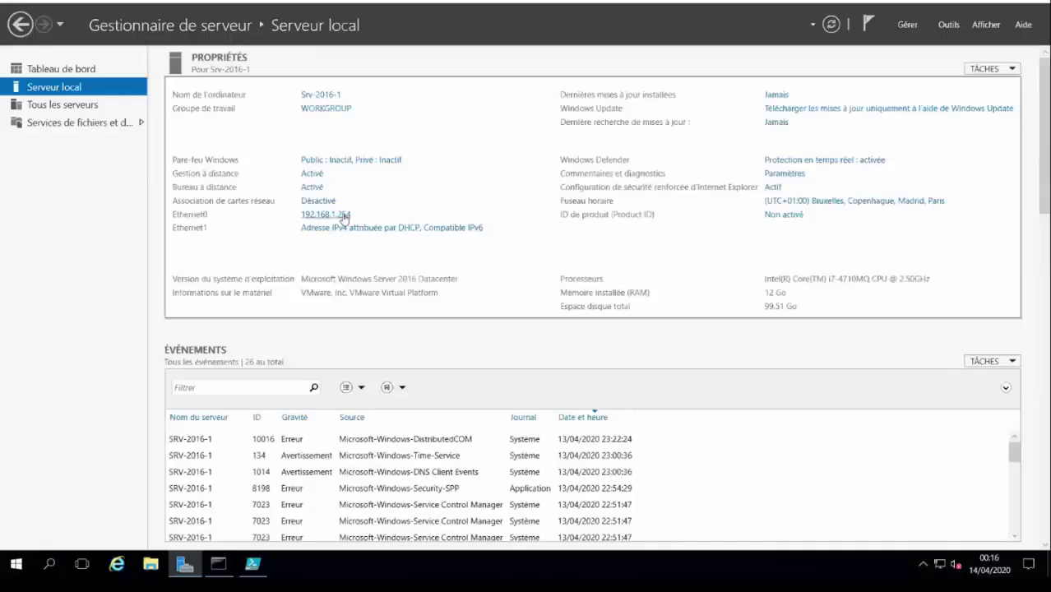
{"action": "double_click", "coordinate": [274, 160]}
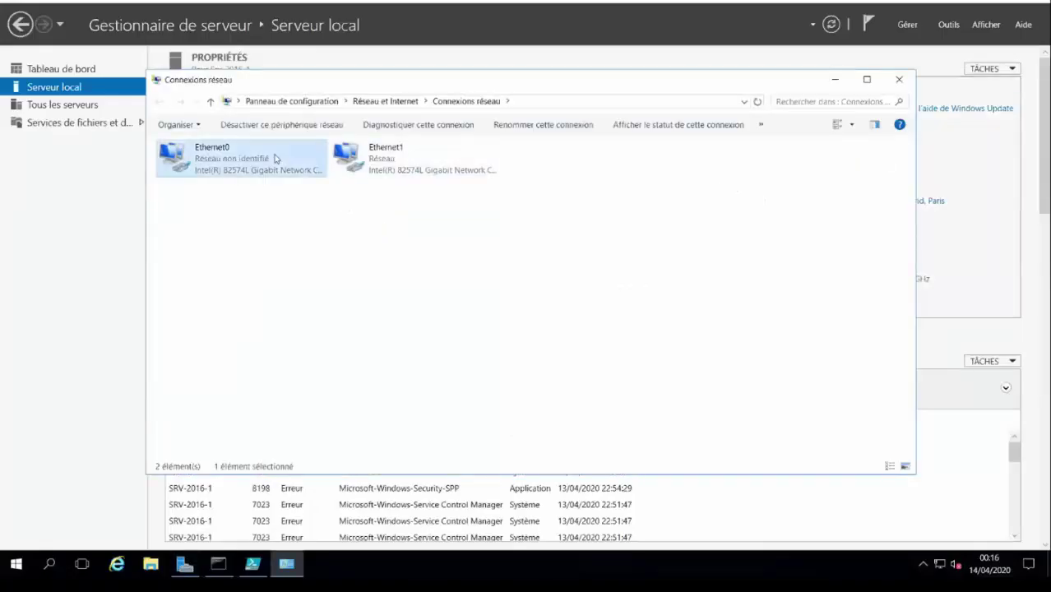
{"action": "left_click", "coordinate": [456, 267]}
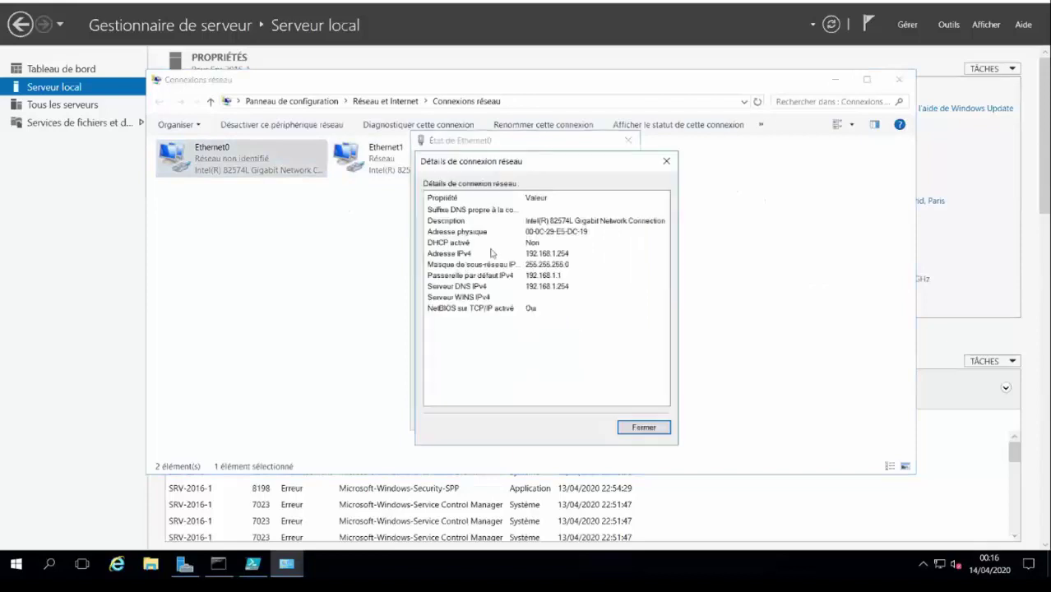
{"action": "left_click", "coordinate": [666, 161]}
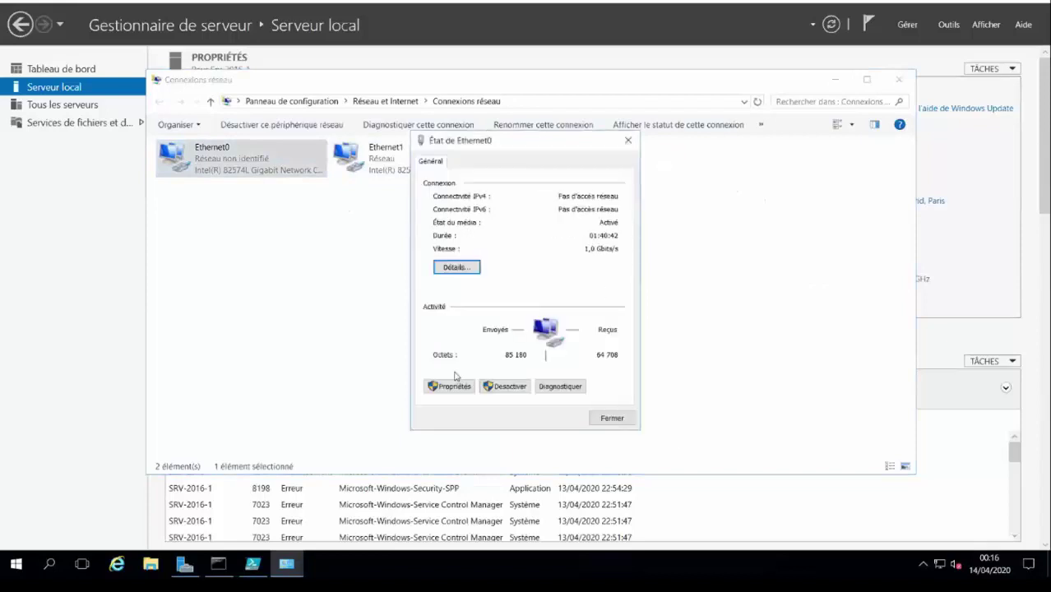
Step: Set Ethernet0's IPv4 address to 192.168.43.254, default gateway to 192.168.43.1 and preferred DNS server to 192.168.43.254
{"action": "left_click", "coordinate": [454, 386]}
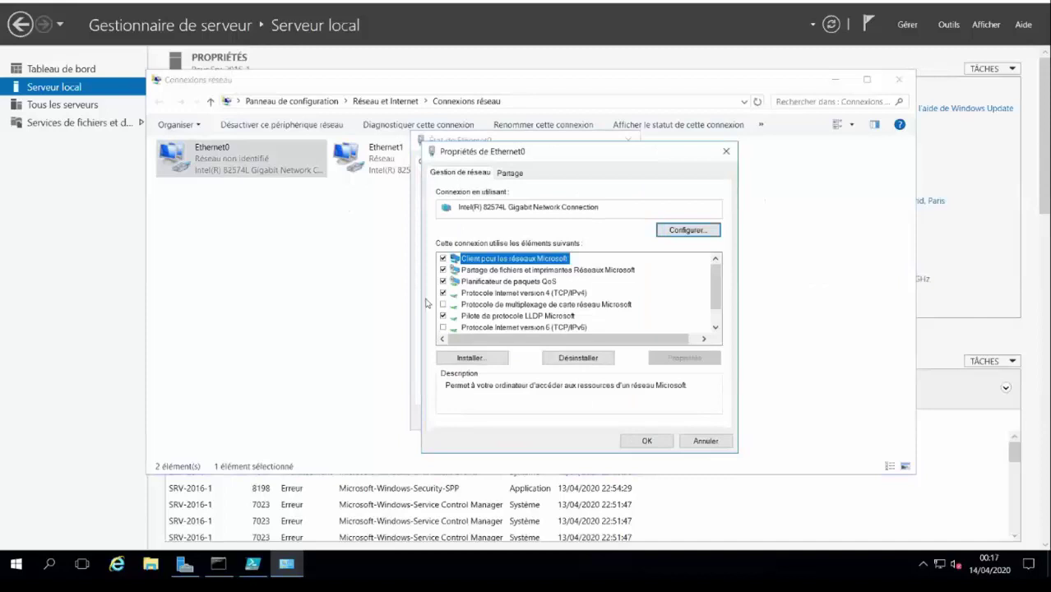
{"action": "double_click", "coordinate": [540, 294]}
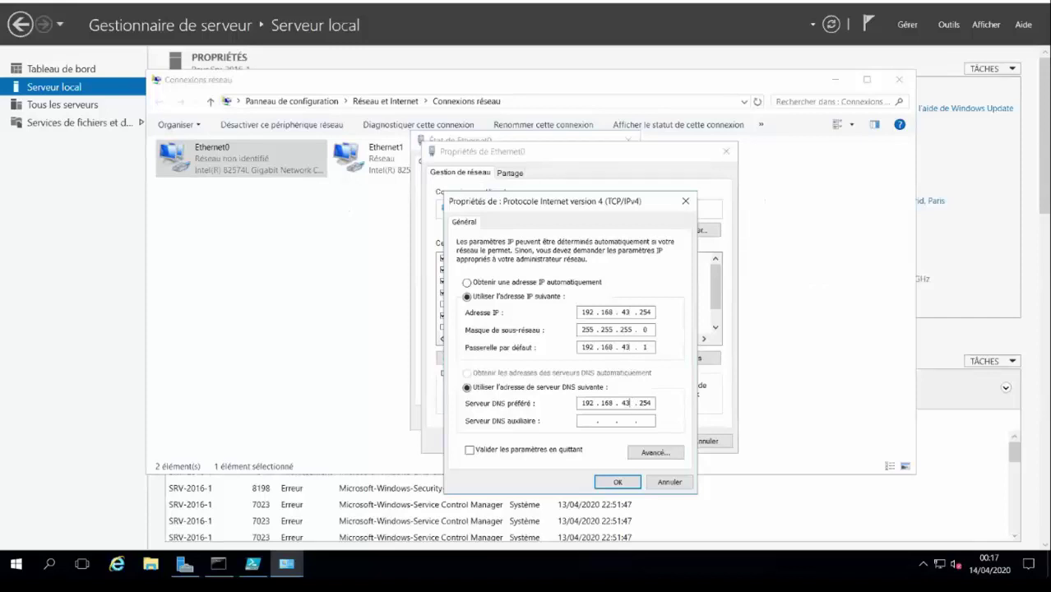
{"action": "left_click", "coordinate": [617, 483]}
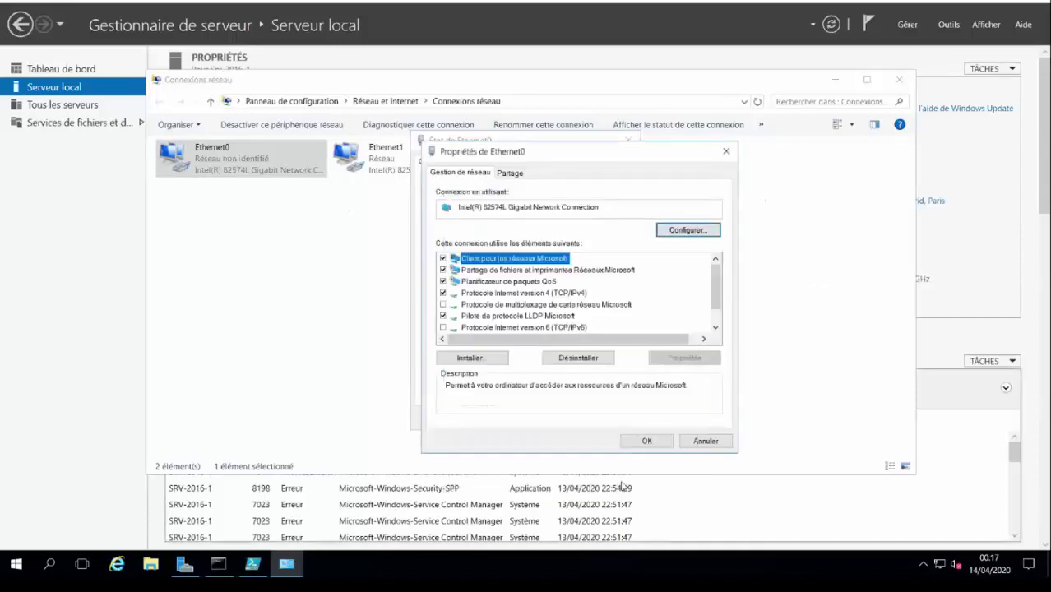
{"action": "left_click", "coordinate": [646, 441]}
{"action": "left_click", "coordinate": [627, 143]}
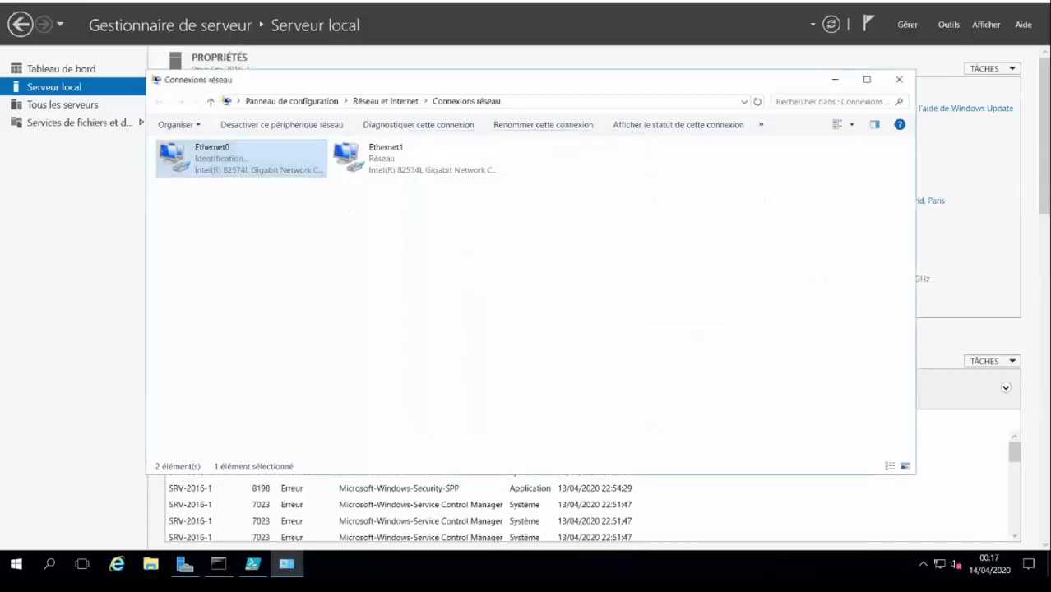
Step: Switch to the Win10 virtual machine and open its VMware settings
{"action": "left_click", "coordinate": [703, 4]}
{"action": "right_click", "coordinate": [703, 4]}
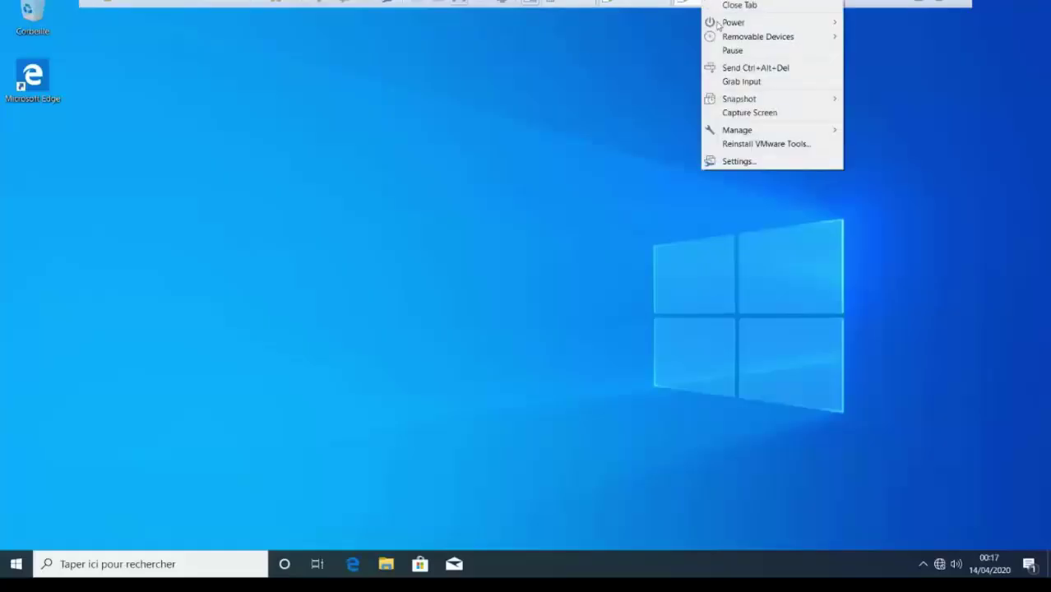
{"action": "left_click", "coordinate": [737, 162]}
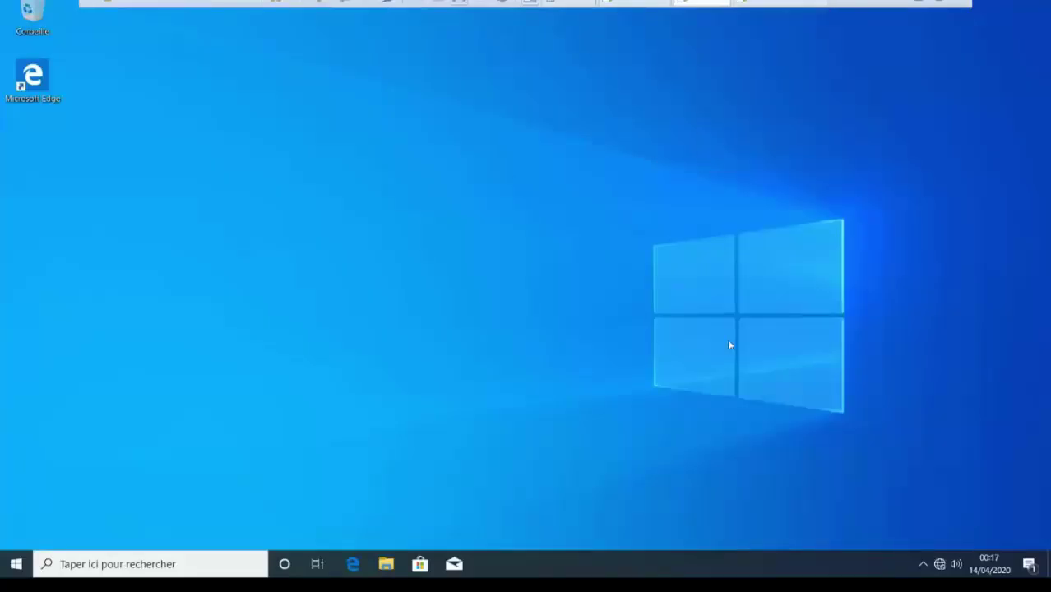
Step: Set Win10's Ethernet0 to IPv4 address 192.168.43.200, mask 255.255.255.0, default gateway 192.168.43.1 and preferred DNS server 192.168.43.254
{"action": "right_click", "coordinate": [940, 564]}
{"action": "left_click", "coordinate": [932, 557]}
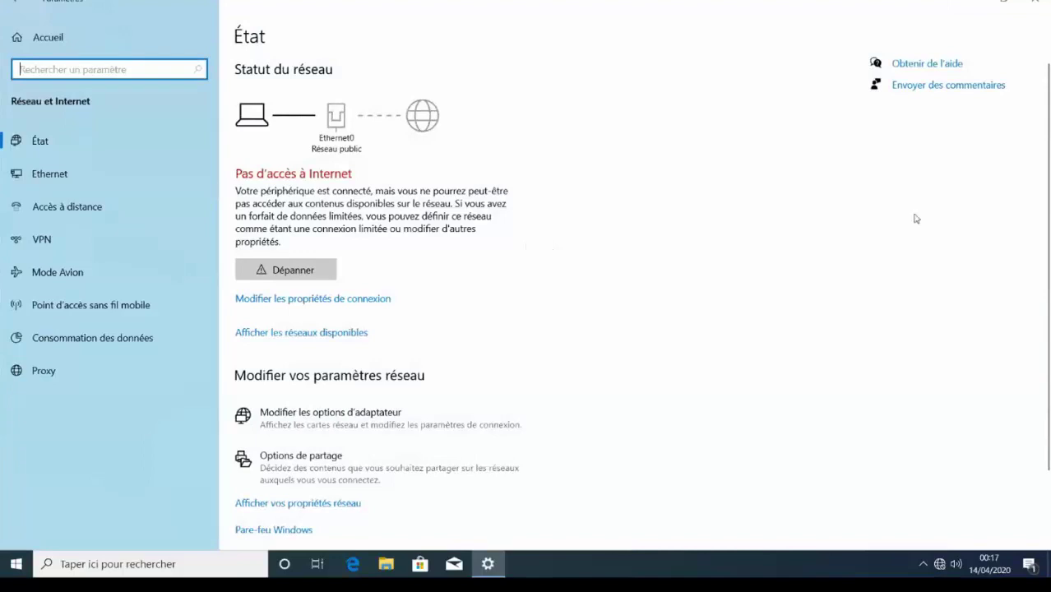
{"action": "left_click_drag", "start_coordinate": [1044, 233], "coordinate": [1044, 302]}
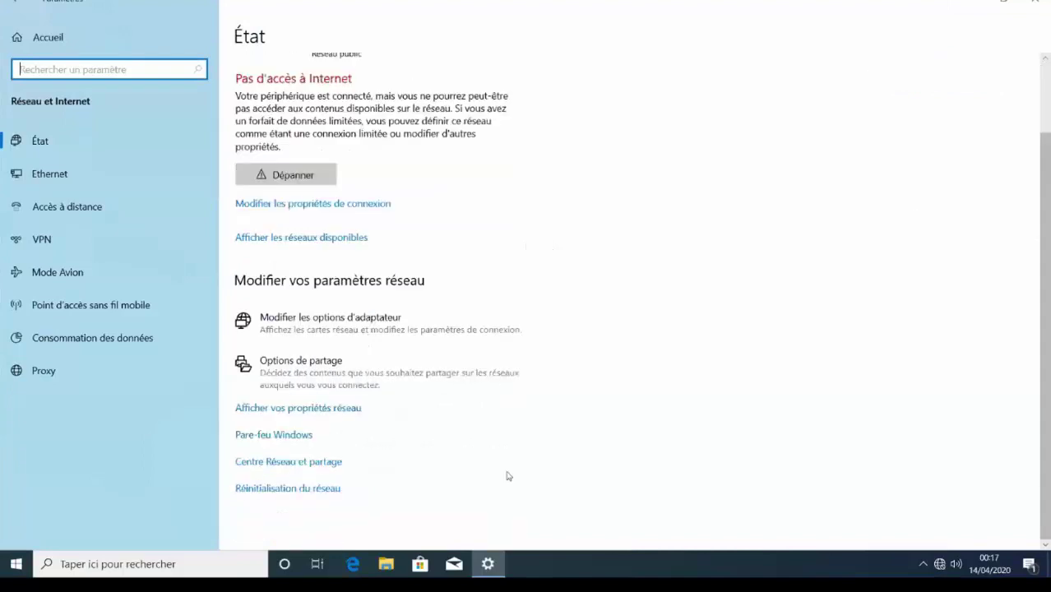
{"action": "left_click", "coordinate": [312, 465]}
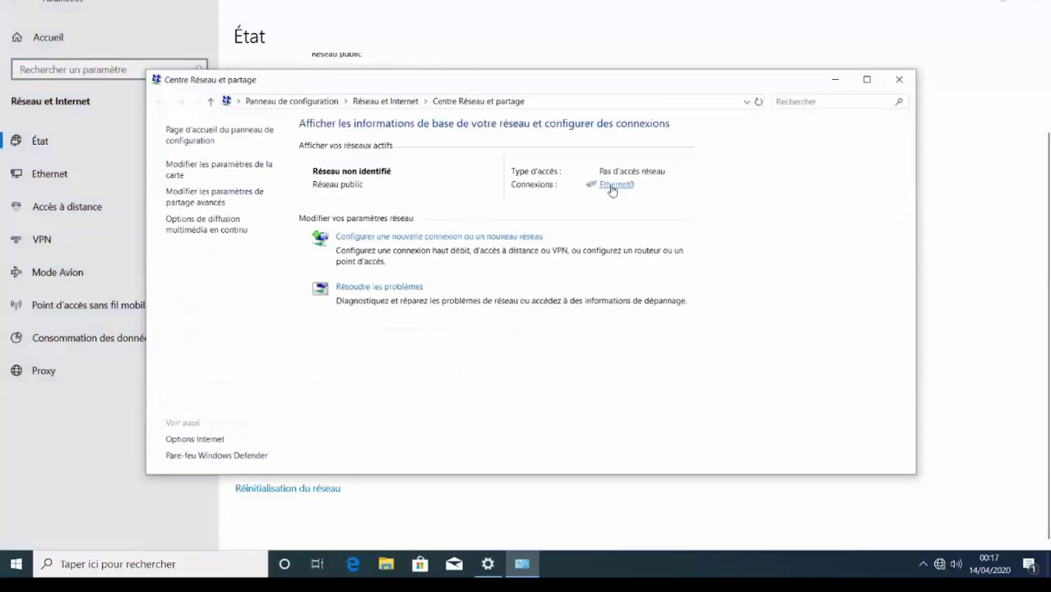
{"action": "left_click", "coordinate": [612, 187]}
{"action": "left_click", "coordinate": [454, 385]}
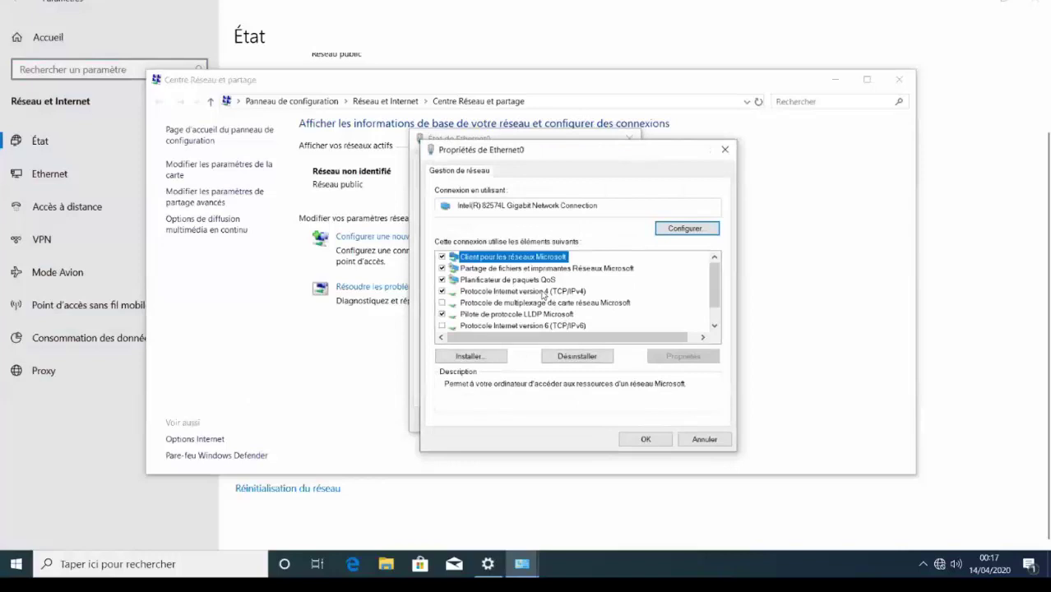
{"action": "double_click", "coordinate": [542, 294]}
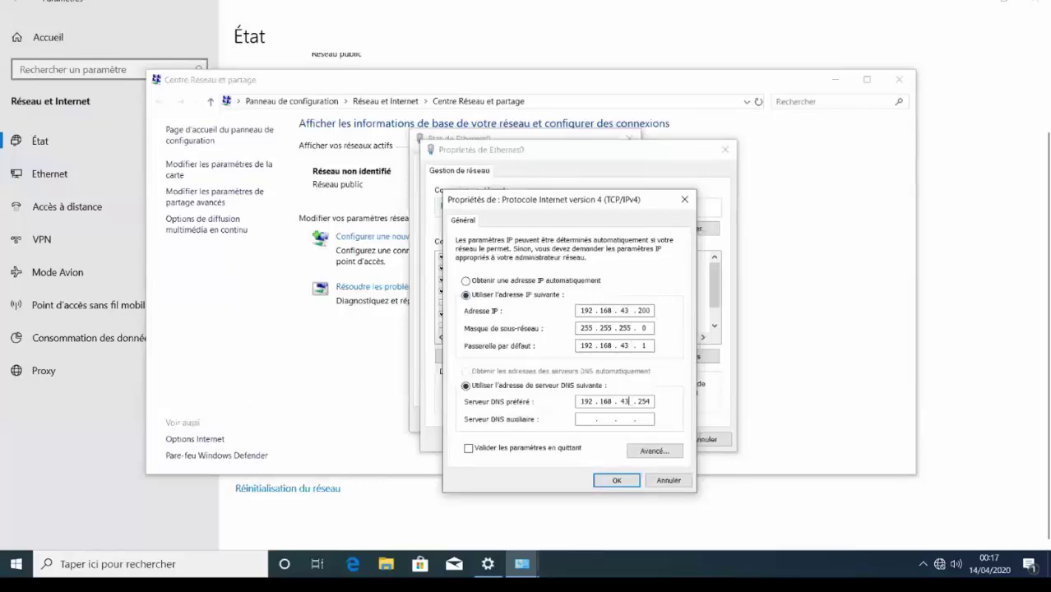
{"action": "left_click", "coordinate": [616, 480]}
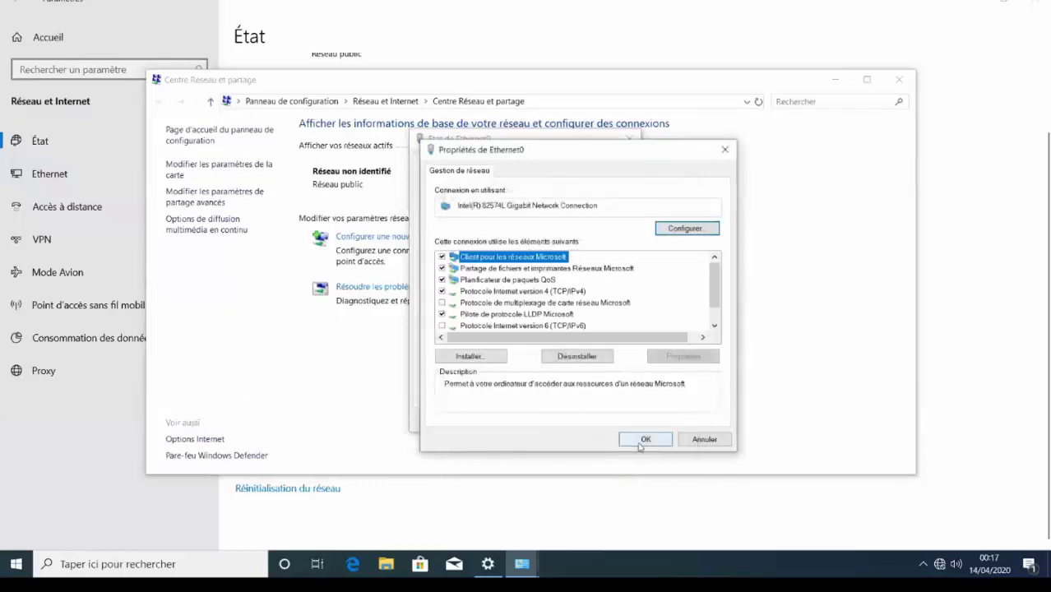
{"action": "left_click", "coordinate": [640, 442]}
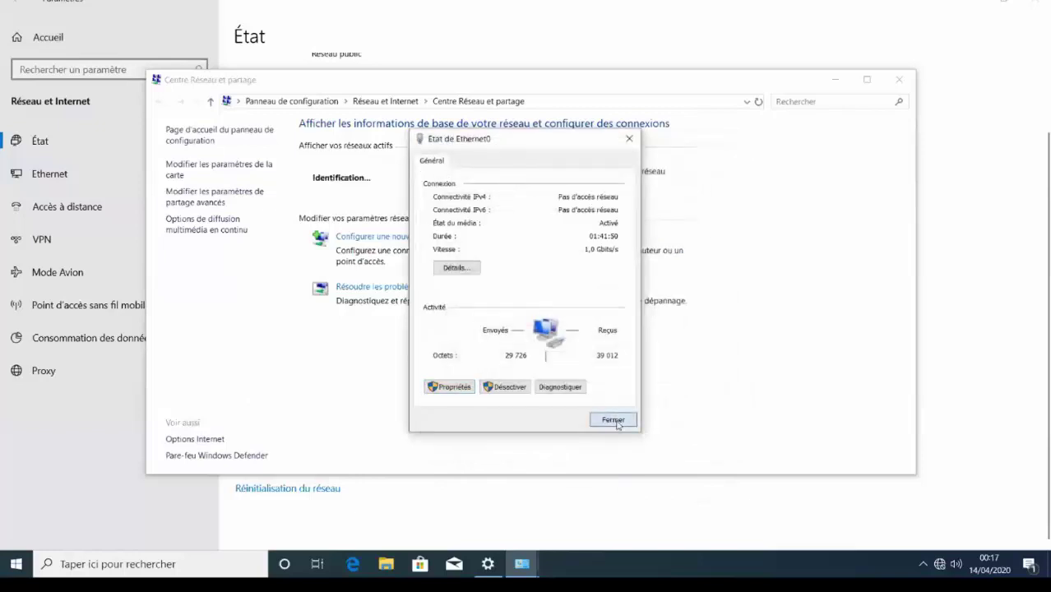
{"action": "left_click", "coordinate": [613, 420]}
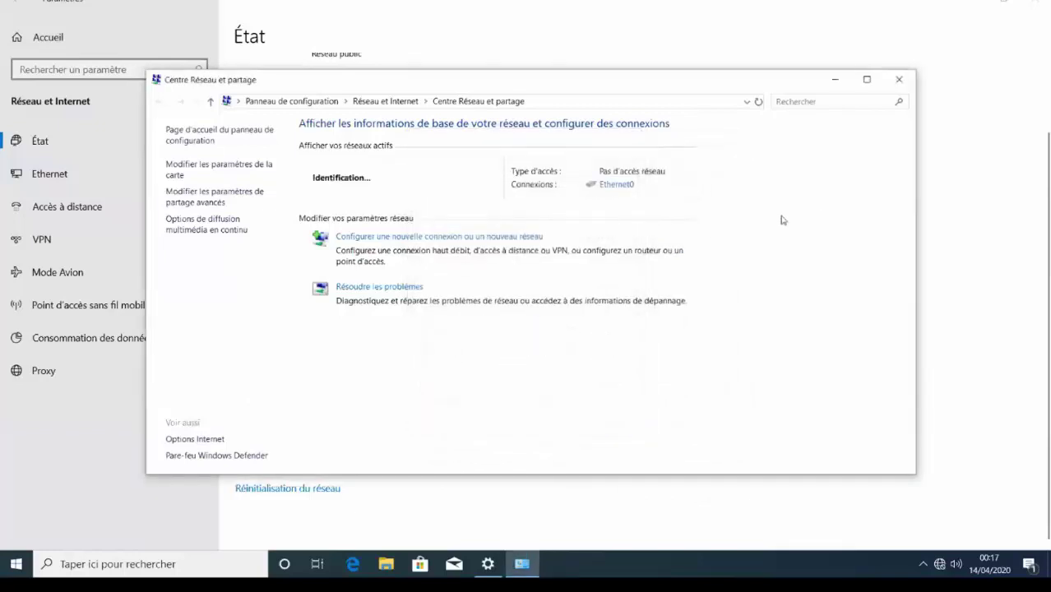
{"action": "left_click", "coordinate": [898, 78]}
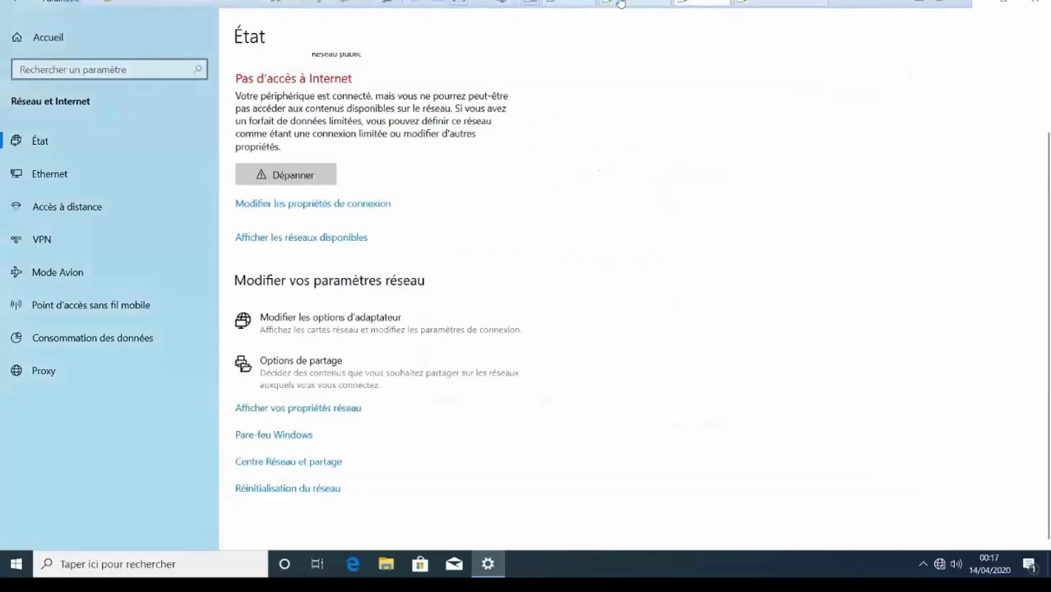
Step: Connect the Srv2016-1 virtual machine's first network adapter to the custom virtual network VMnet1 (Host-only)
{"action": "left_click", "coordinate": [618, 3]}
{"action": "right_click", "coordinate": [619, 3]}
{"action": "left_click", "coordinate": [673, 160]}
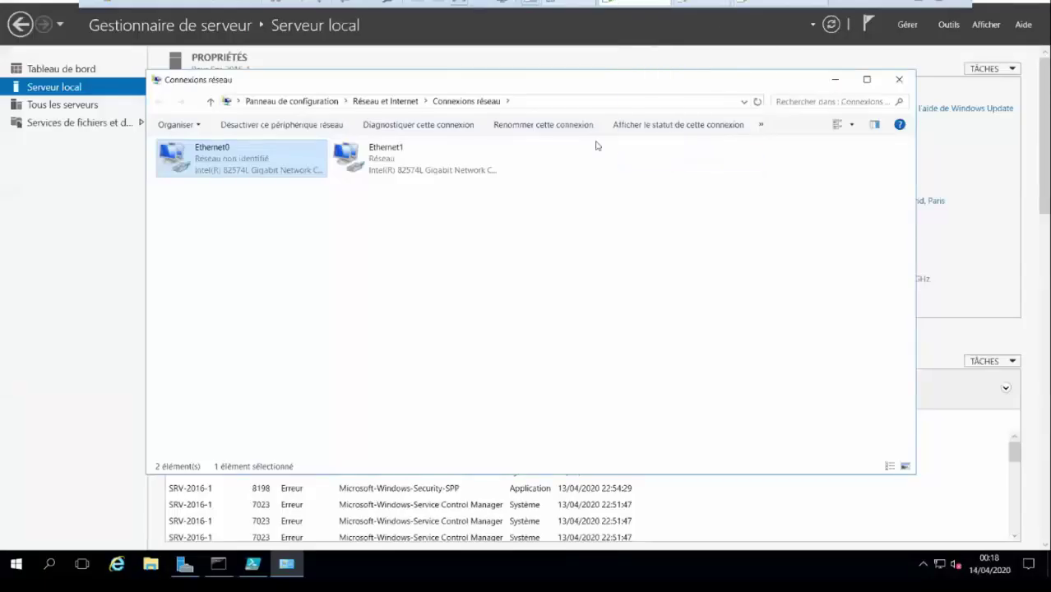
{"action": "left_click", "coordinate": [393, 178]}
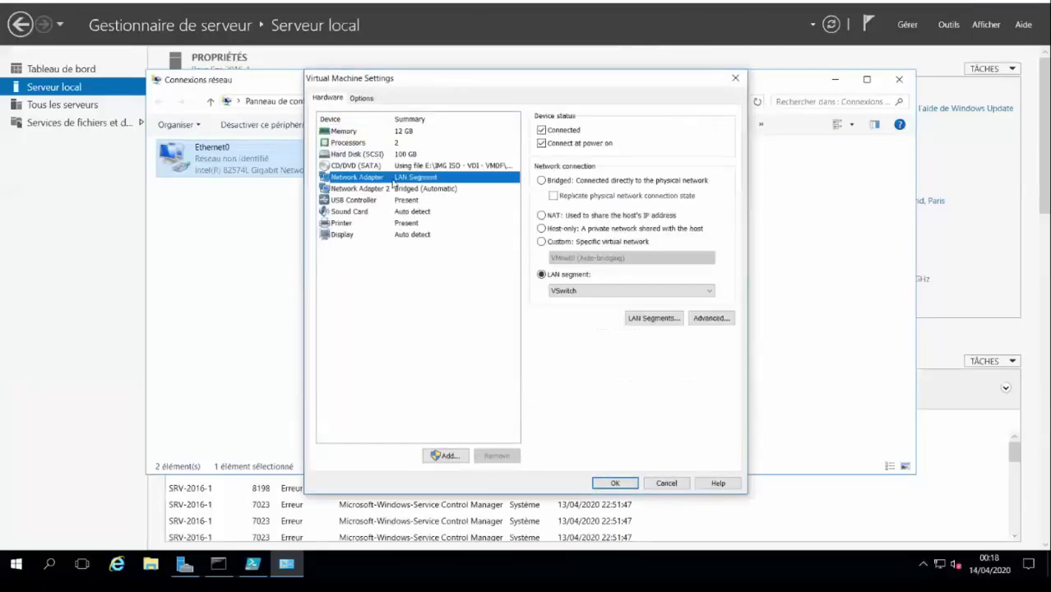
{"action": "left_click", "coordinate": [556, 242]}
{"action": "left_click", "coordinate": [582, 258]}
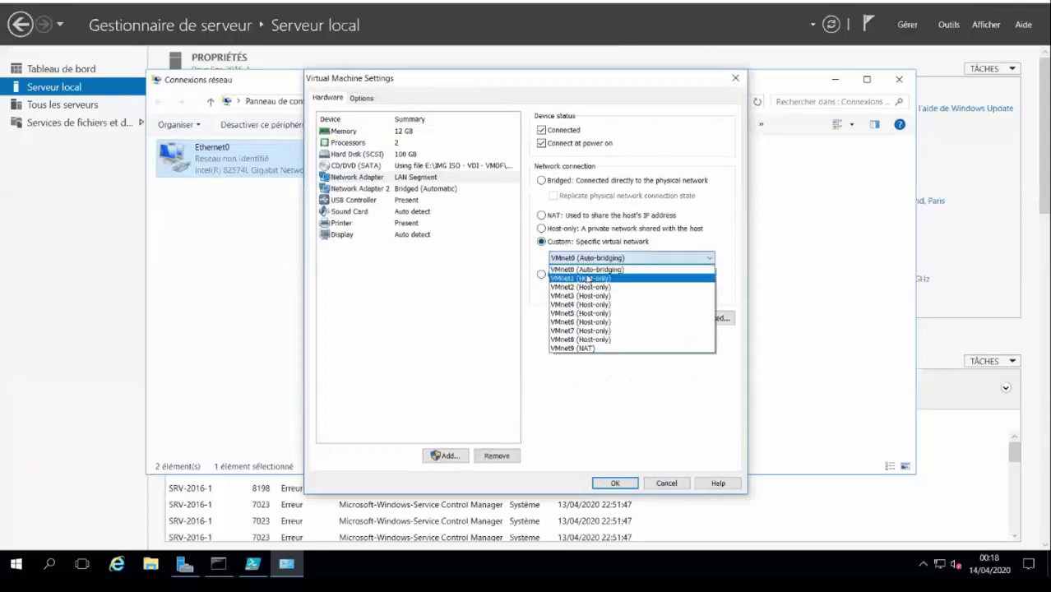
{"action": "left_click", "coordinate": [586, 278]}
{"action": "left_click", "coordinate": [616, 483]}
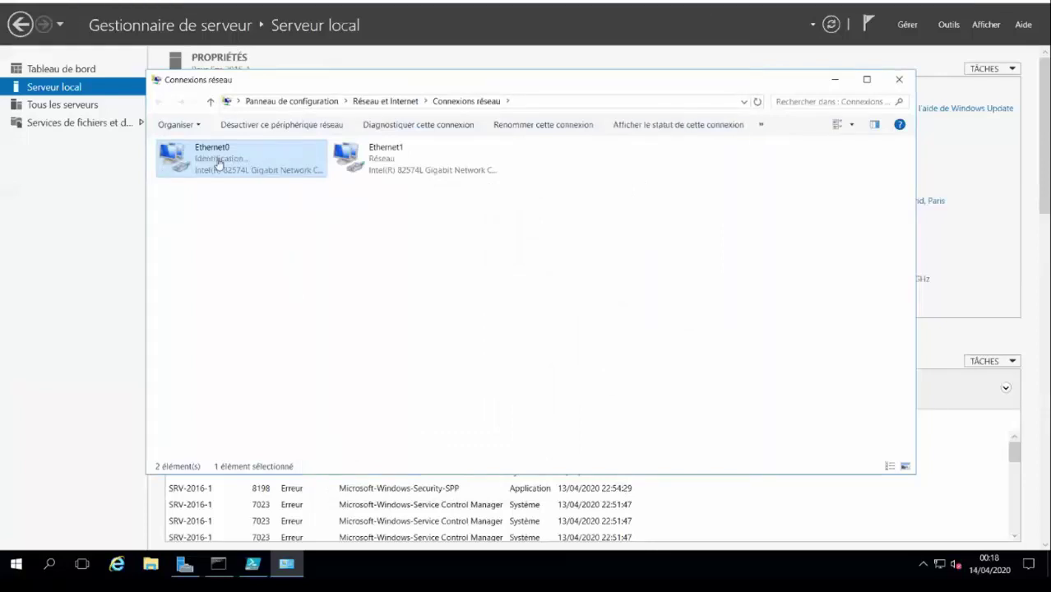
Step: Connect the Win10 virtual machine's network adapter to the custom virtual network VMnet2 (Host-only)
{"action": "left_click", "coordinate": [706, 4]}
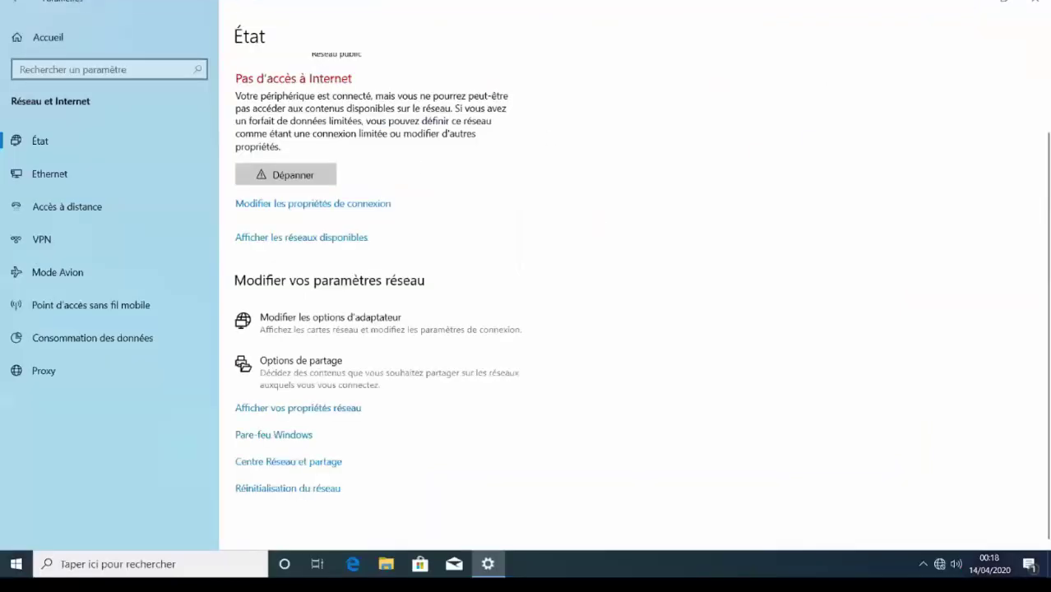
{"action": "left_click", "coordinate": [700, 4]}
{"action": "left_click", "coordinate": [737, 159]}
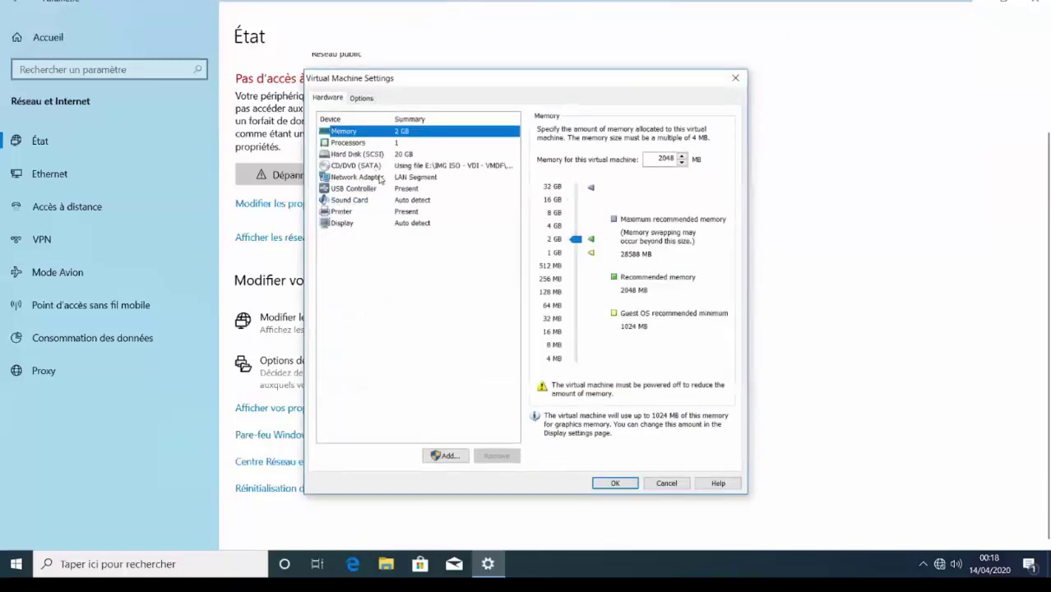
{"action": "left_click", "coordinate": [381, 179]}
{"action": "left_click", "coordinate": [592, 242]}
{"action": "left_click", "coordinate": [601, 259]}
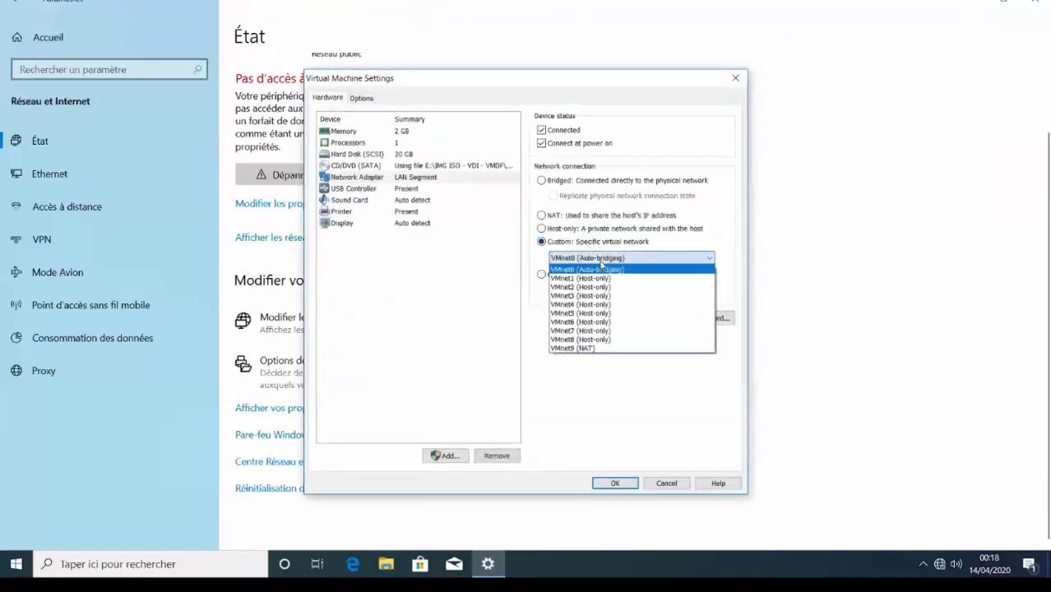
{"action": "left_click", "coordinate": [601, 287]}
{"action": "left_click", "coordinate": [615, 483]}
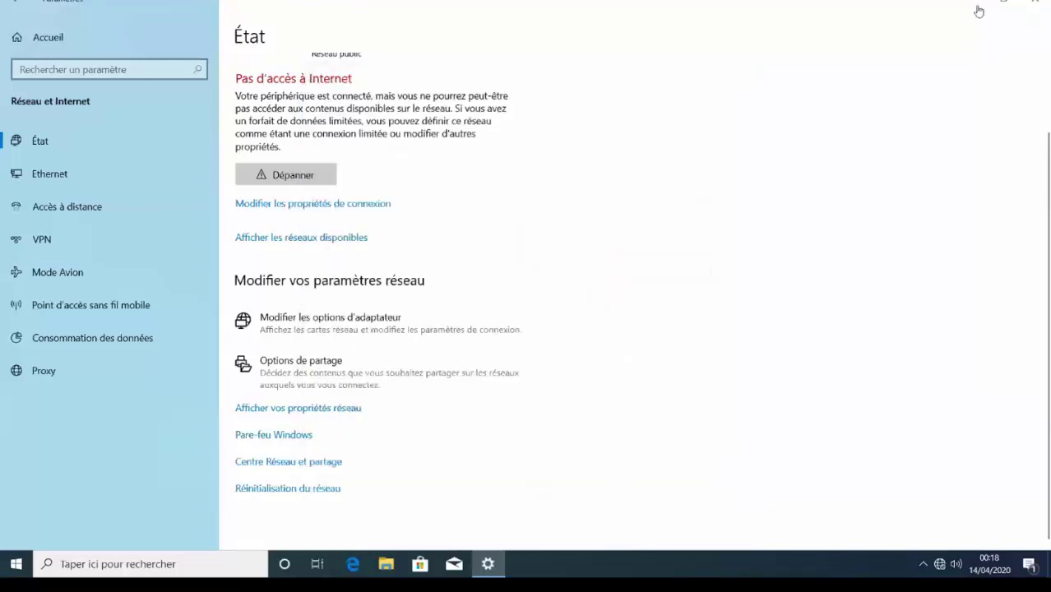
Step: Clear the network settings window from Win10's desktop and switch back from VMware Workstation to the GNS3 topology on the host
{"action": "left_click", "coordinate": [976, 3]}
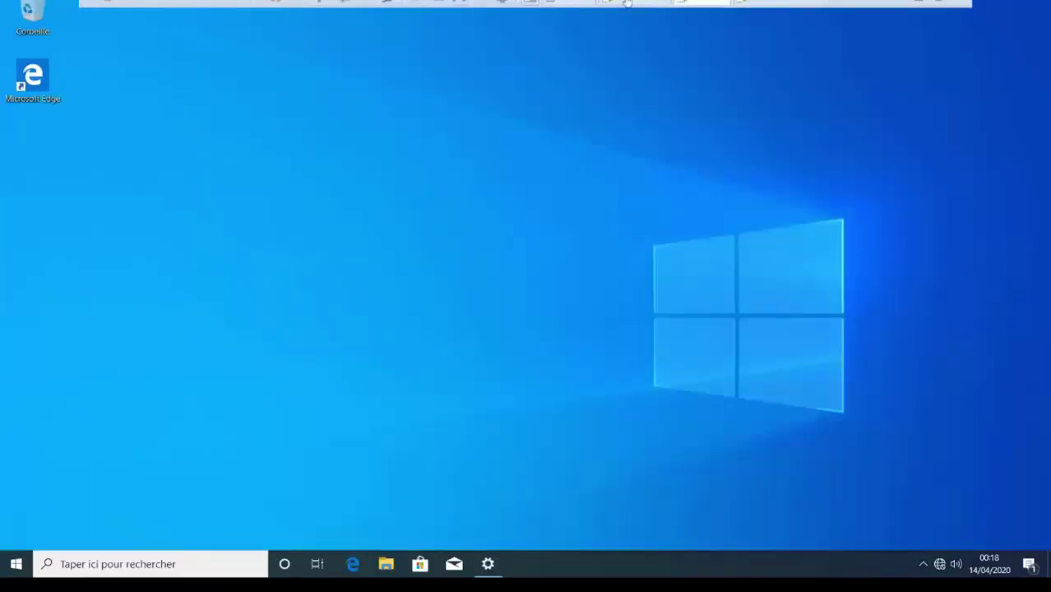
{"action": "left_click", "coordinate": [664, 4]}
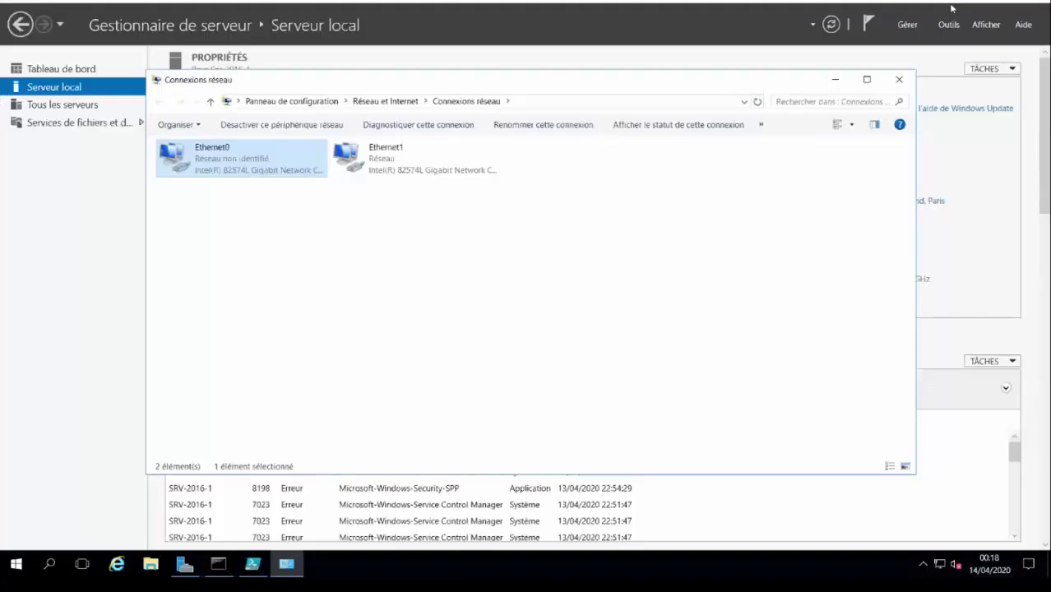
{"action": "mouse_move", "coordinate": [526, 2]}
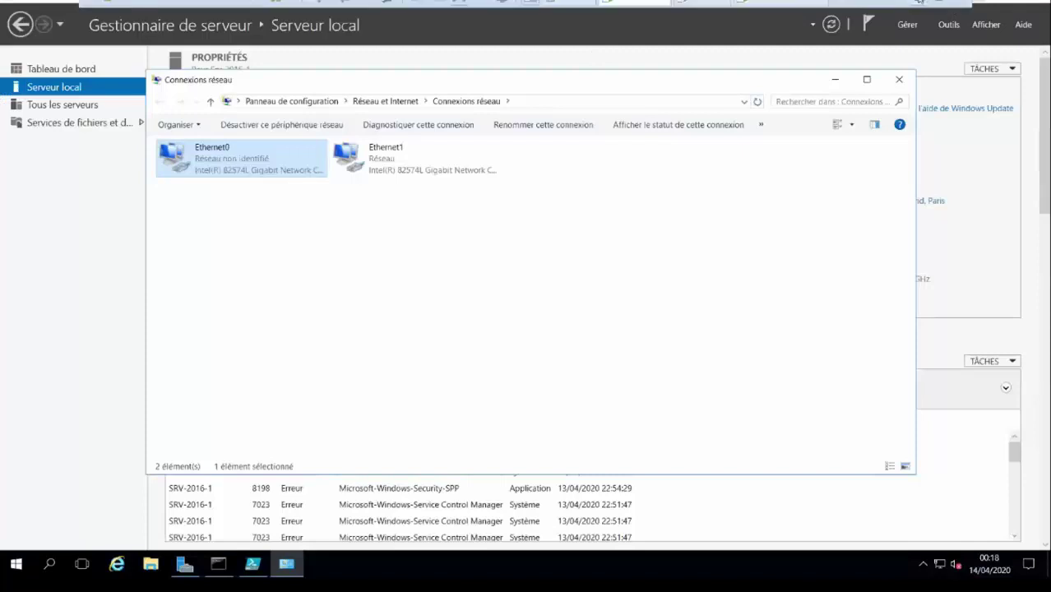
{"action": "left_click", "coordinate": [918, 2]}
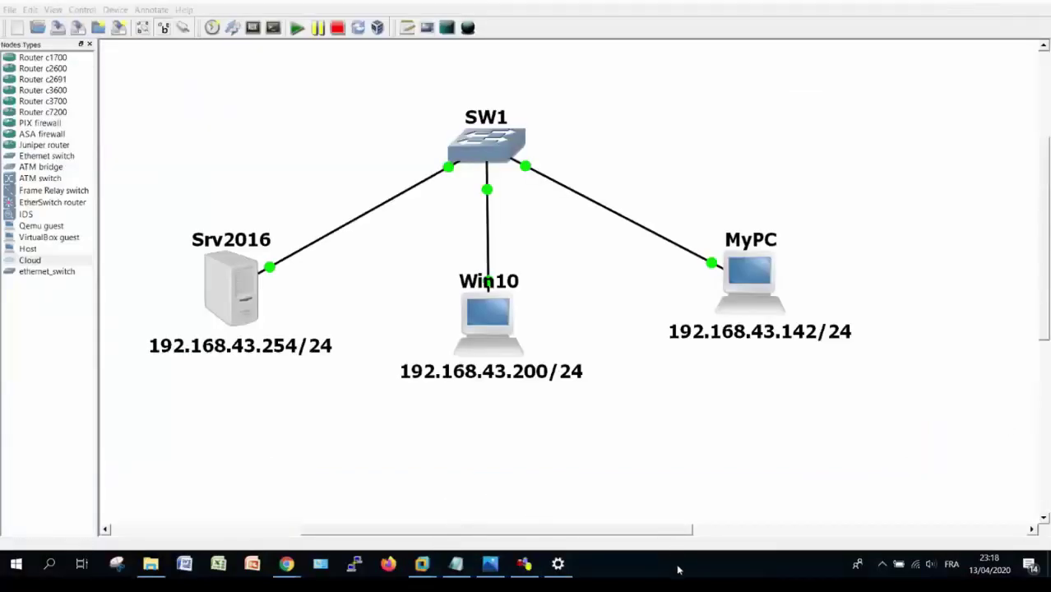
Step: Open a command prompt on the host PC and ping the server at 192.168.43.254
{"action": "left_click", "coordinate": [635, 59]}
{"action": "key", "text": "super+r"}
{"action": "key", "text": "Return"}
{"action": "type", "text": "ping 192.1"}
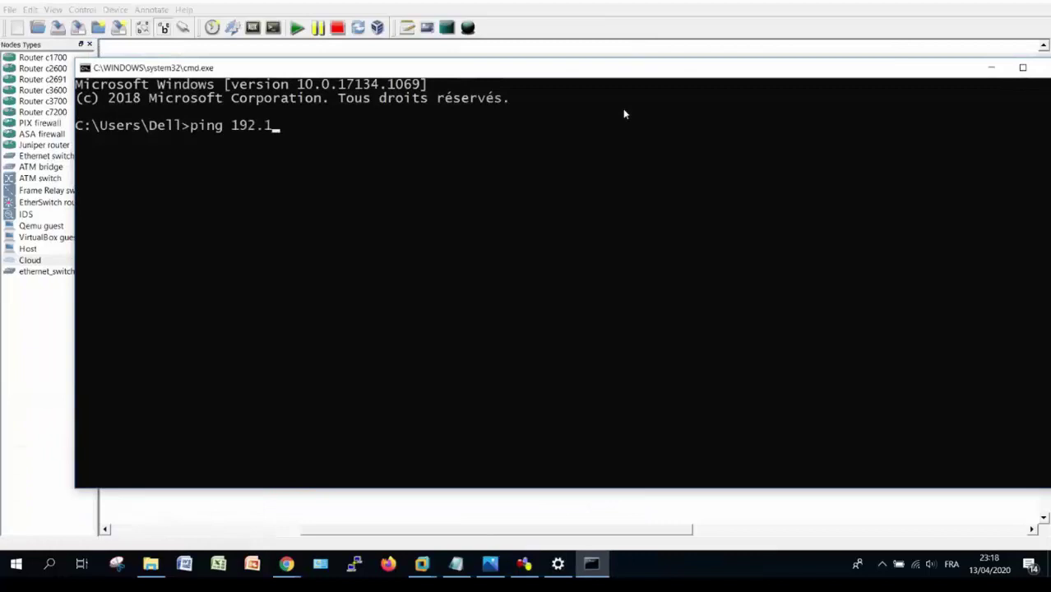
{"action": "type", "text": "68.43.254"}
{"action": "key", "text": "Return"}
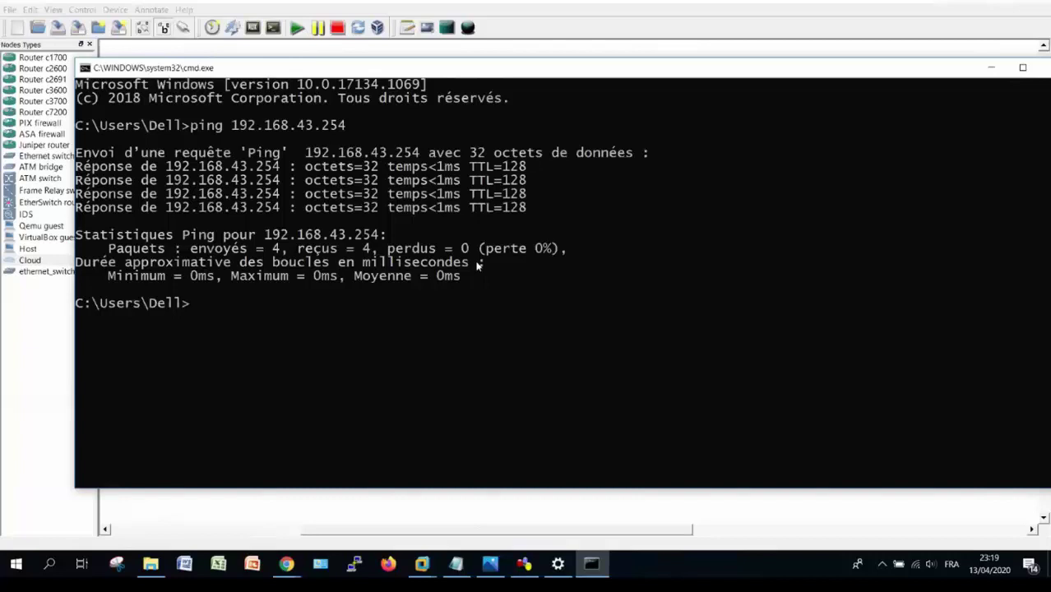
Step: Ping Win10 at 192.168.43.200 from the host PC and minimise the command prompt
{"action": "key", "text": "Up"}
{"action": "key", "text": "BackSpace"}
{"action": "key", "text": "BackSpace"}
{"action": "type", "text": "00"}
{"action": "key", "text": "Return"}
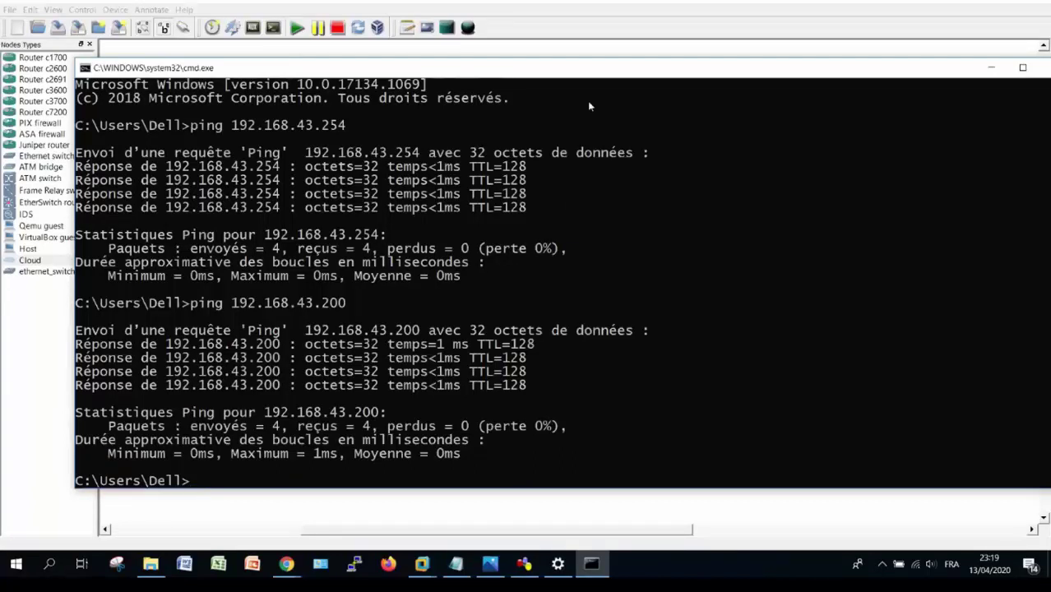
{"action": "left_click_drag", "start_coordinate": [571, 76], "coordinate": [530, 72]}
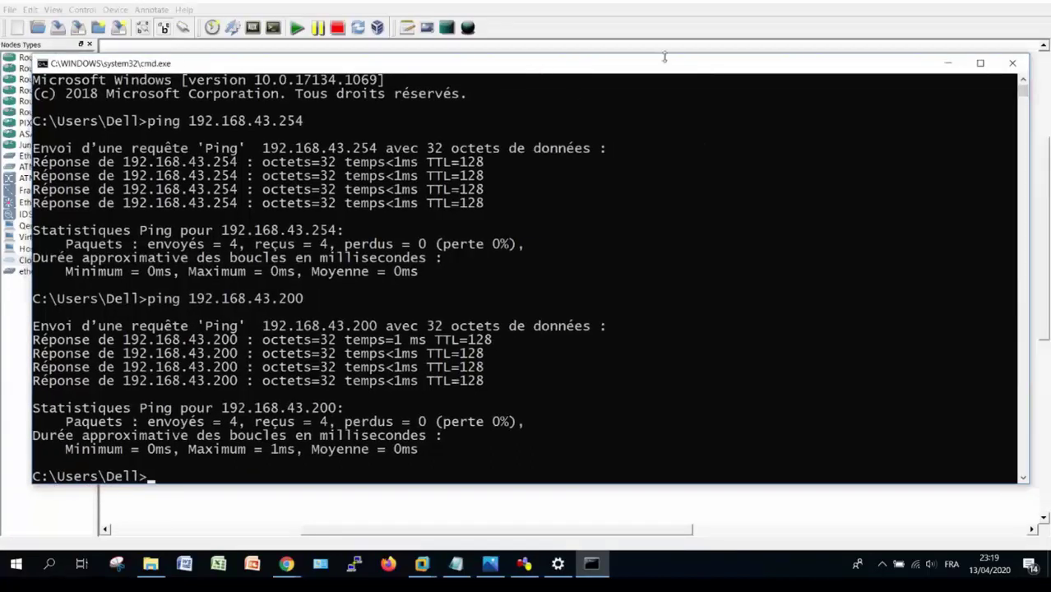
{"action": "left_click", "coordinate": [948, 63]}
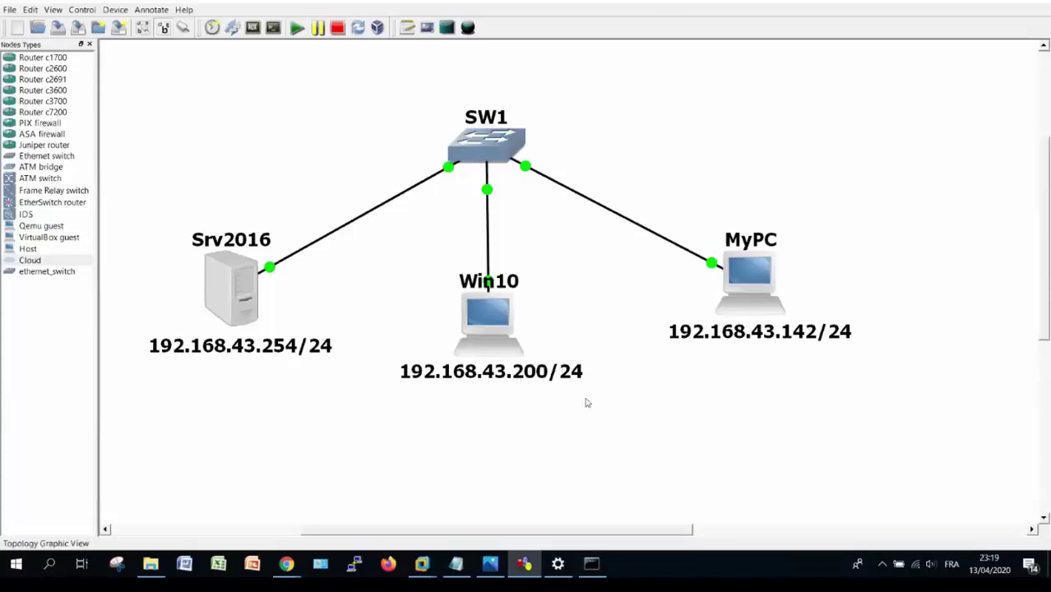
Step: Switch to the Win10 virtual machine in VMware Workstation and ping 192.168.43.254 from its command prompt
{"action": "mouse_move", "coordinate": [423, 567]}
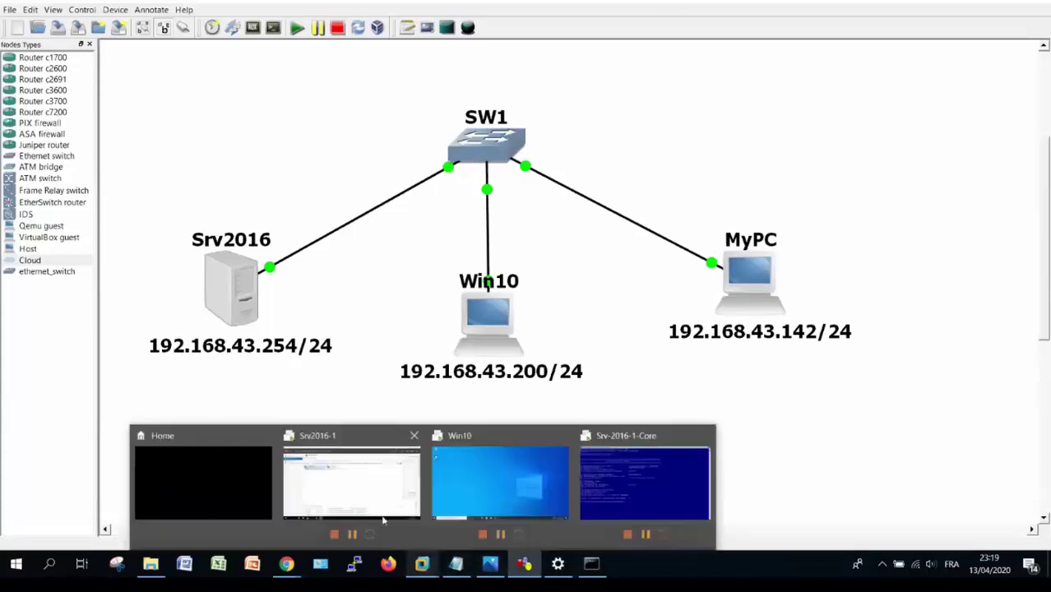
{"action": "left_click", "coordinate": [374, 489]}
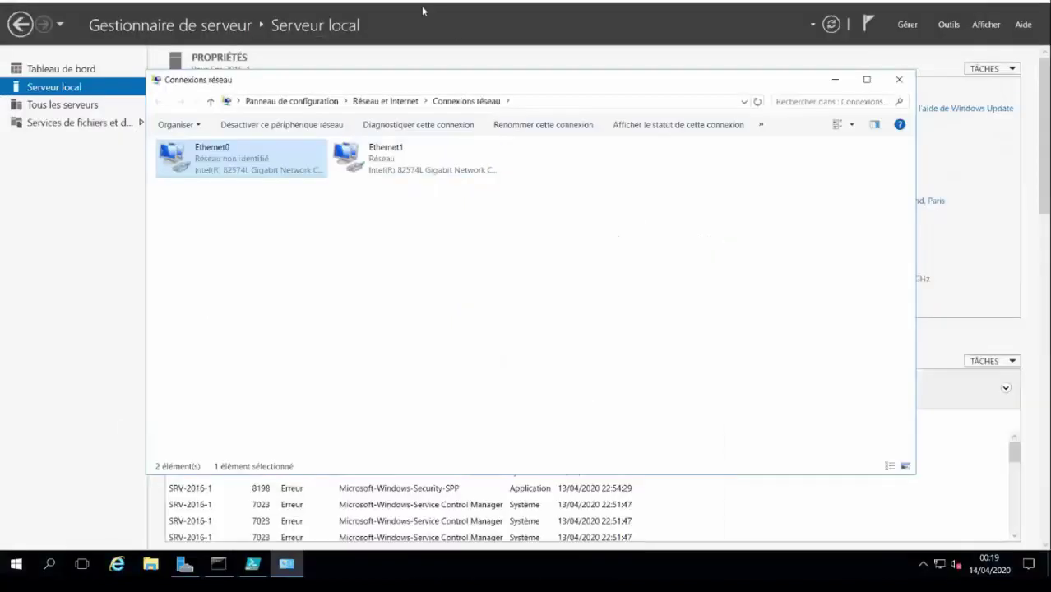
{"action": "mouse_move", "coordinate": [646, 1]}
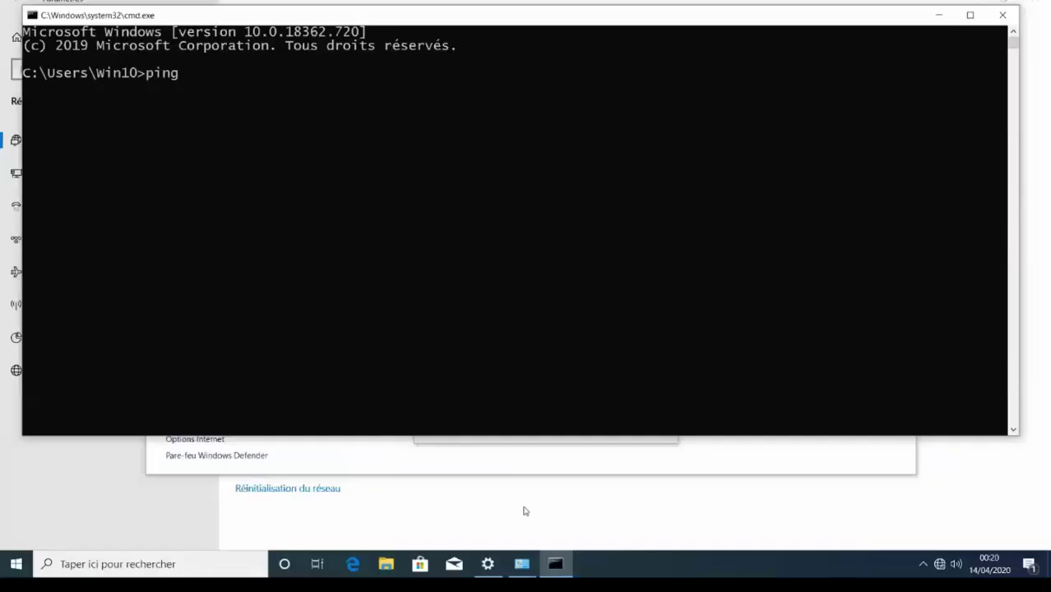
{"action": "type", "text": "192.168.43.254"}
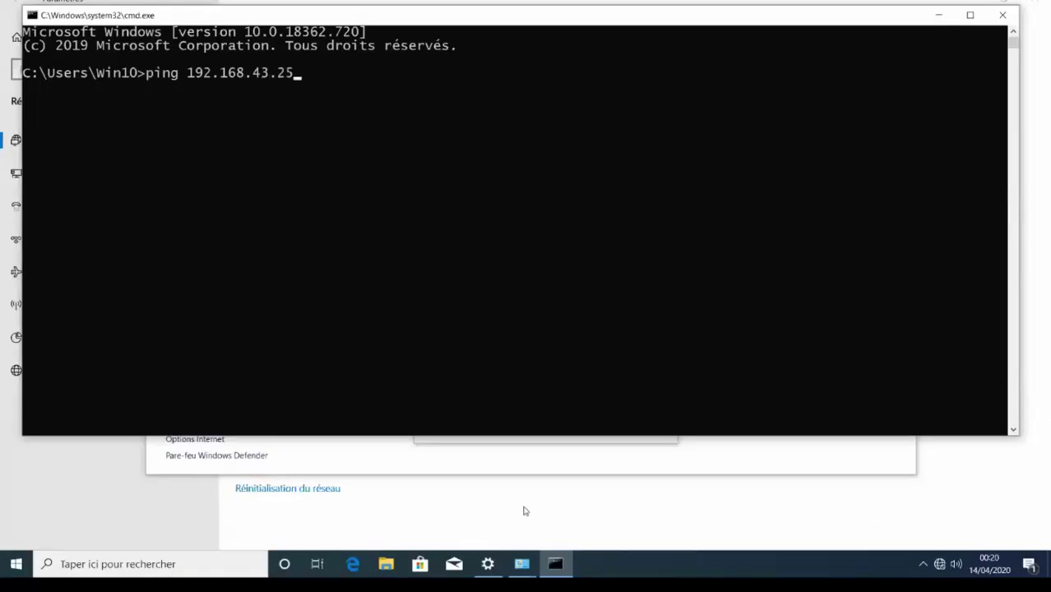
{"action": "key", "text": "Return"}
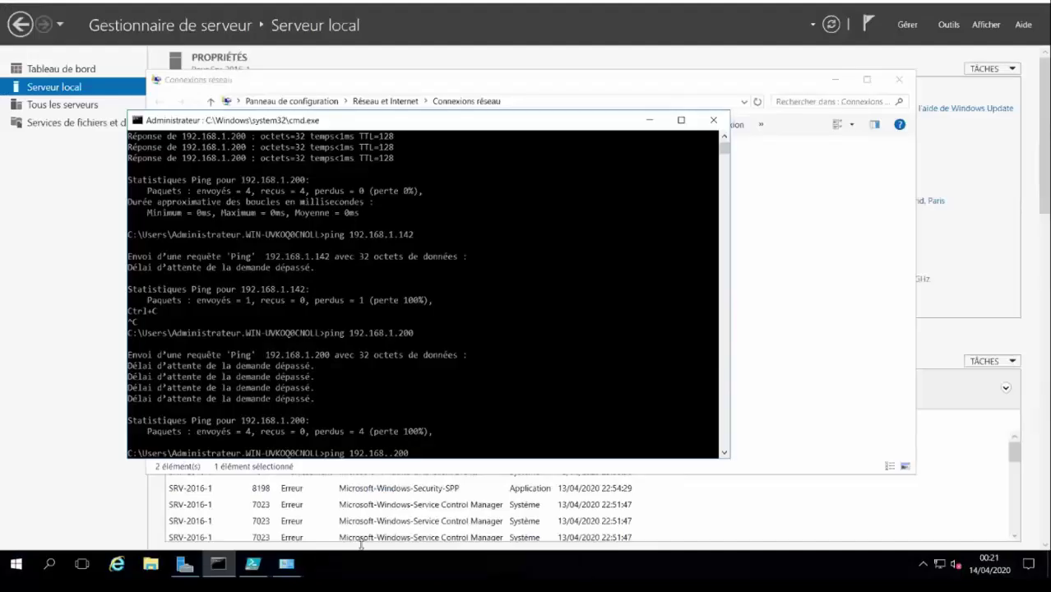
Step: Ping 192.168.43.200 from the Srv2016-1 server's command prompt
{"action": "type", "text": "43.200"}
{"action": "key", "text": "Return"}
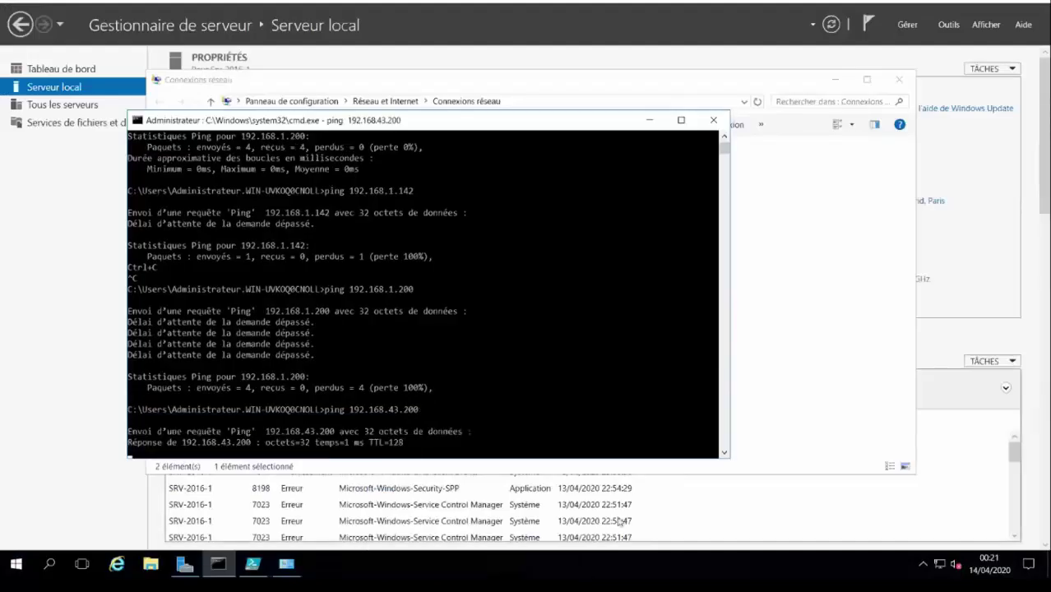